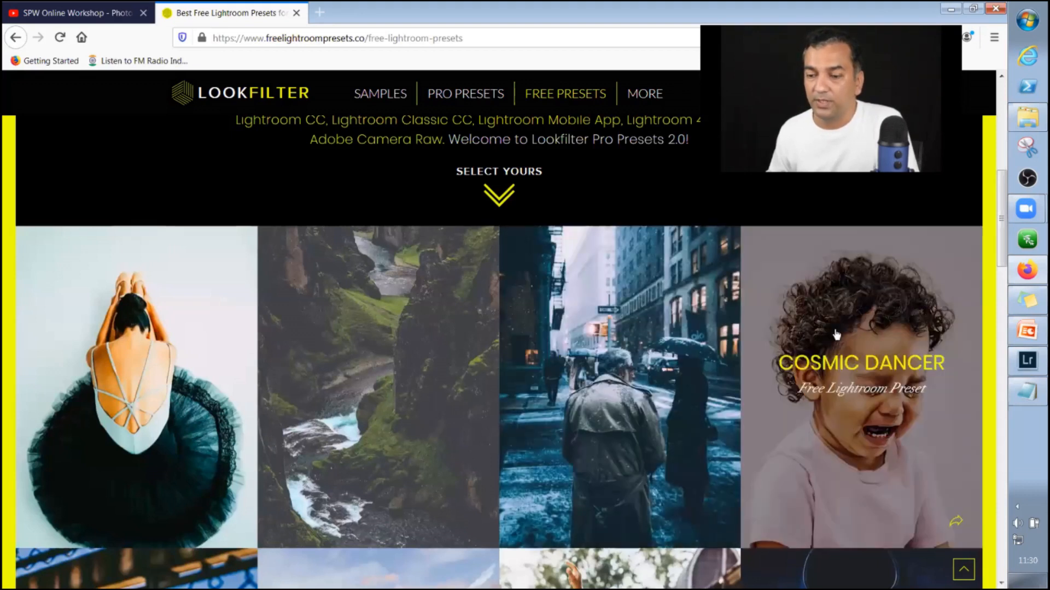
Browse the free Lightroom presets gallery and open the Rizzle Dizzle preset page.
scroll(835, 334, "down", 5)
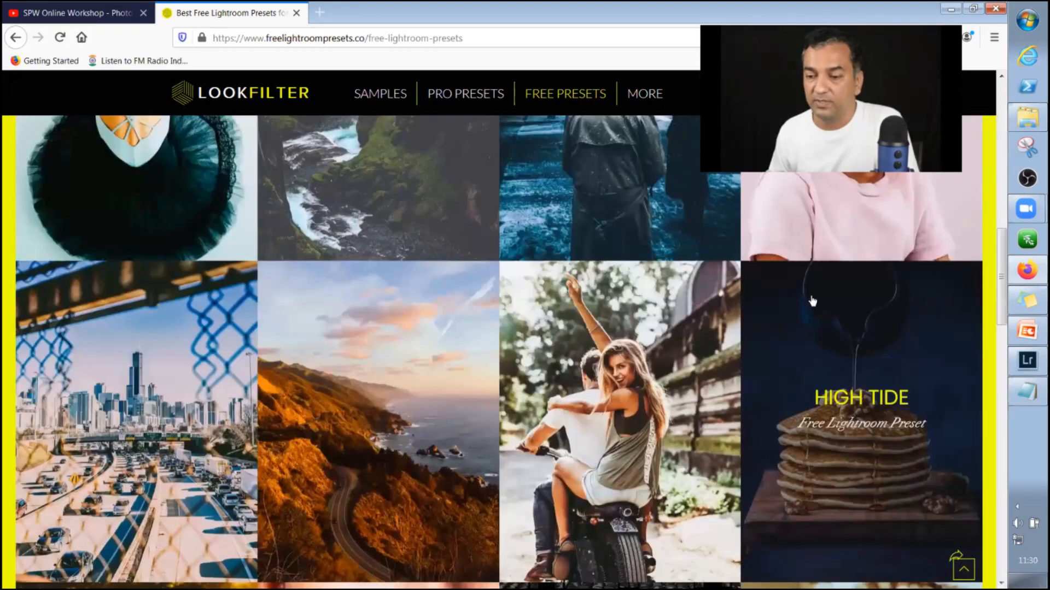
scroll(811, 300, "down", 8)
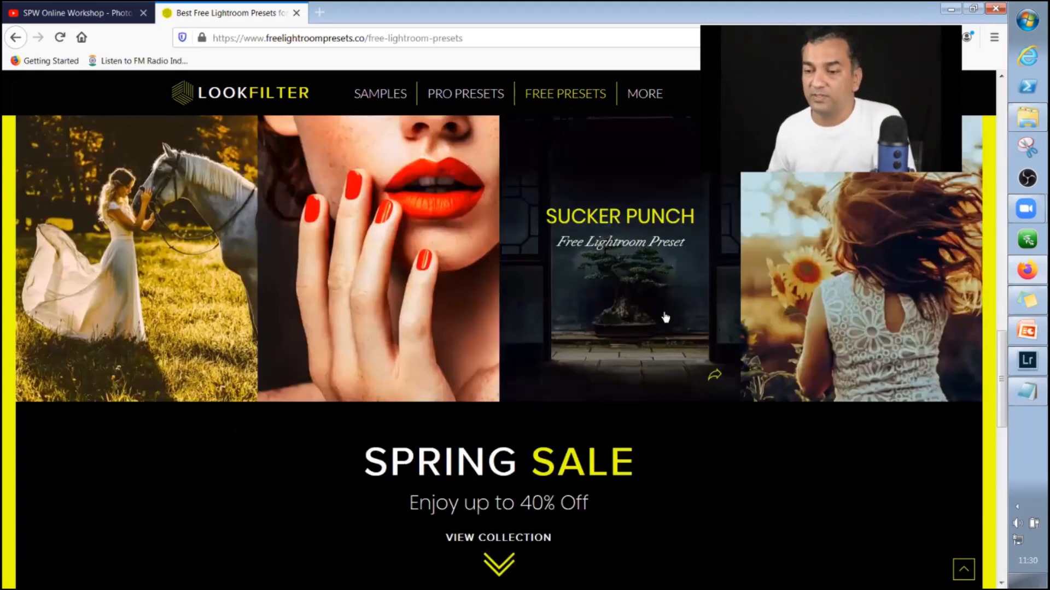
scroll(601, 372, "up", 12)
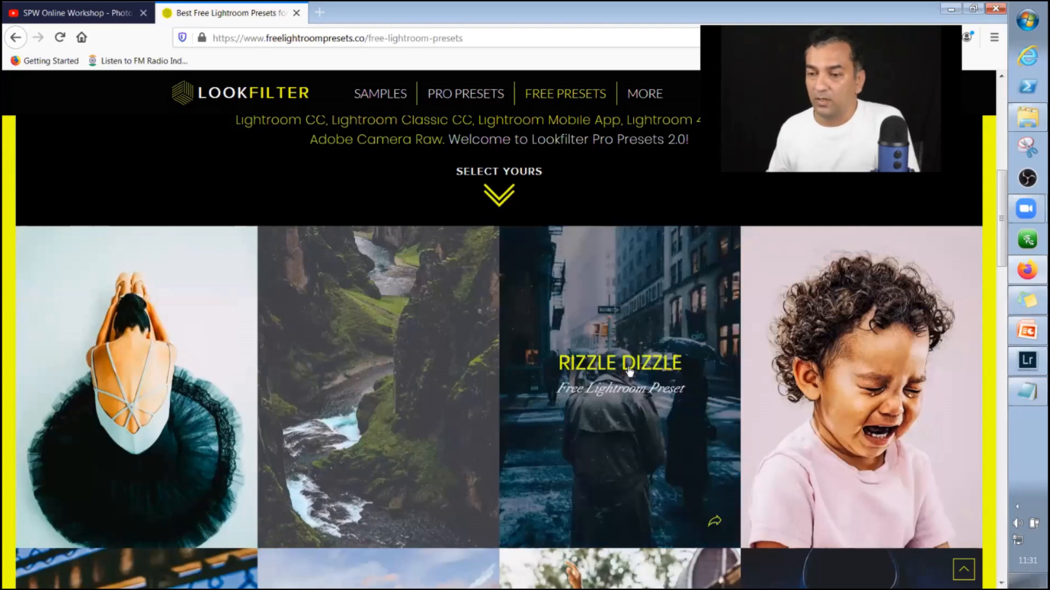
left_click(628, 371)
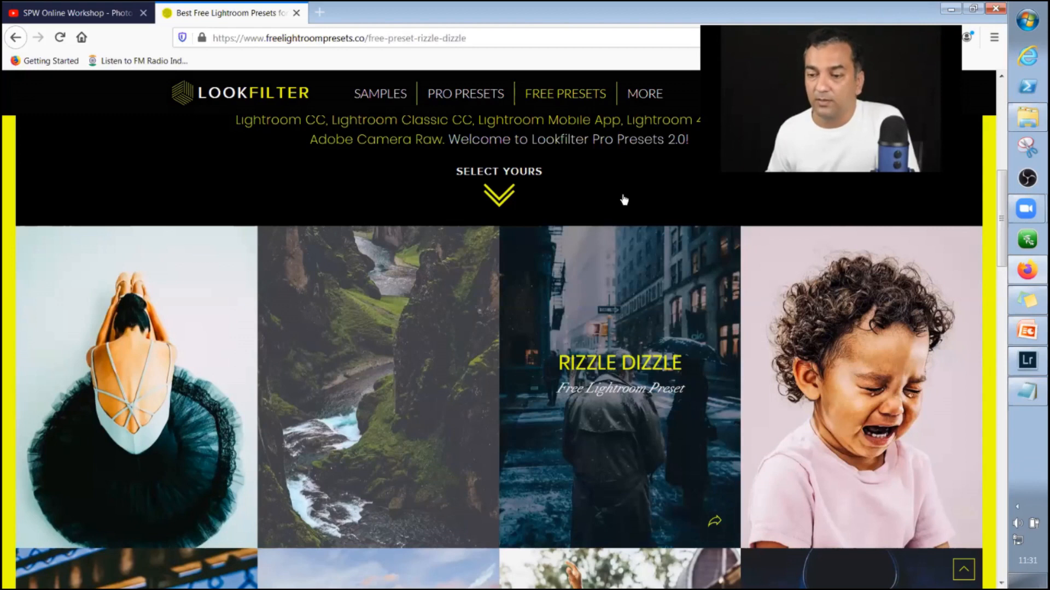
left_click_drag(1001, 216, 1001, 382)
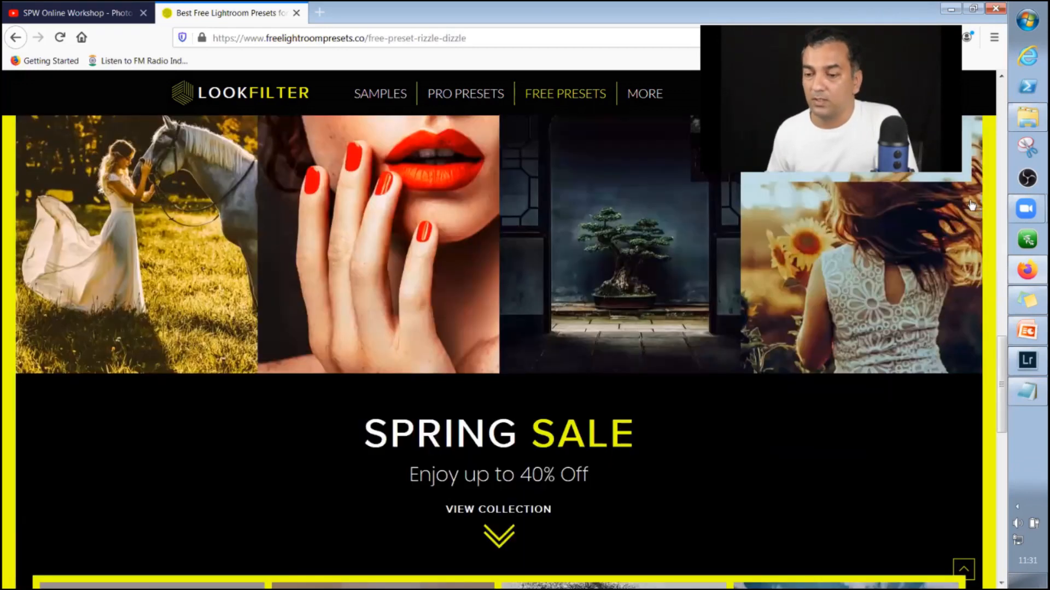
scroll(722, 308, "up", 15)
scroll(488, 461, "down", 5)
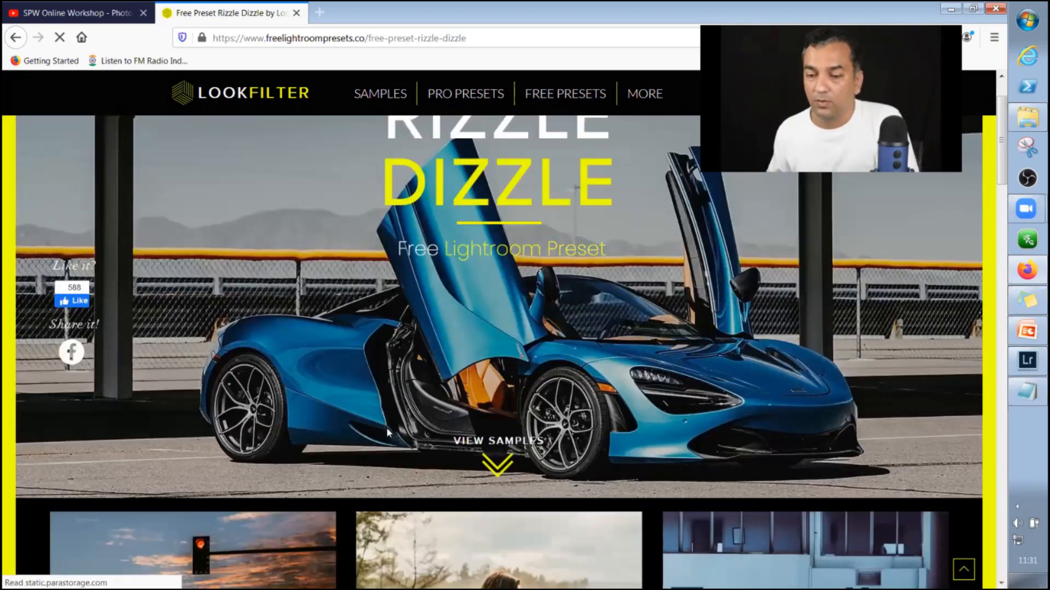
Review the Rizzle Dizzle sample photos and download the free preset, saving LF-Rizzle-Dizzle-Look.zip to disk.
scroll(386, 427, "down", 6)
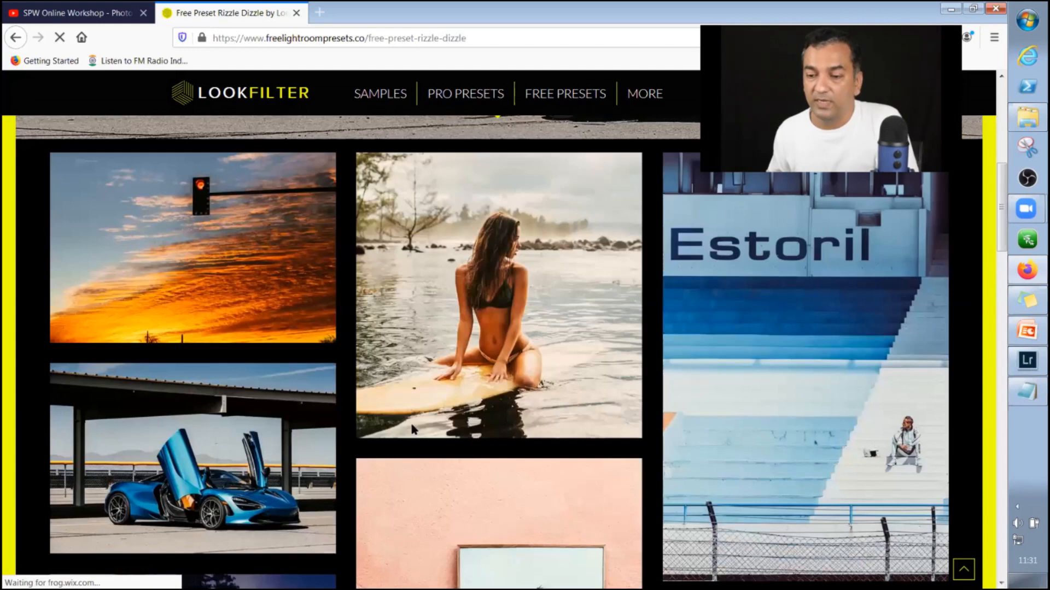
scroll(398, 422, "down", 4)
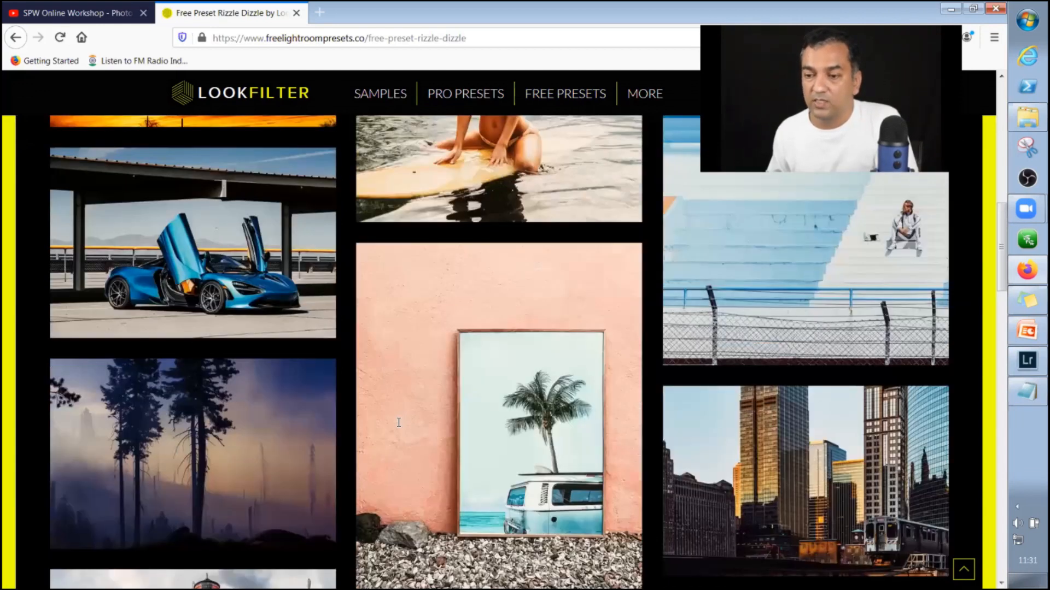
scroll(399, 422, "down", 1)
scroll(432, 431, "down", 3)
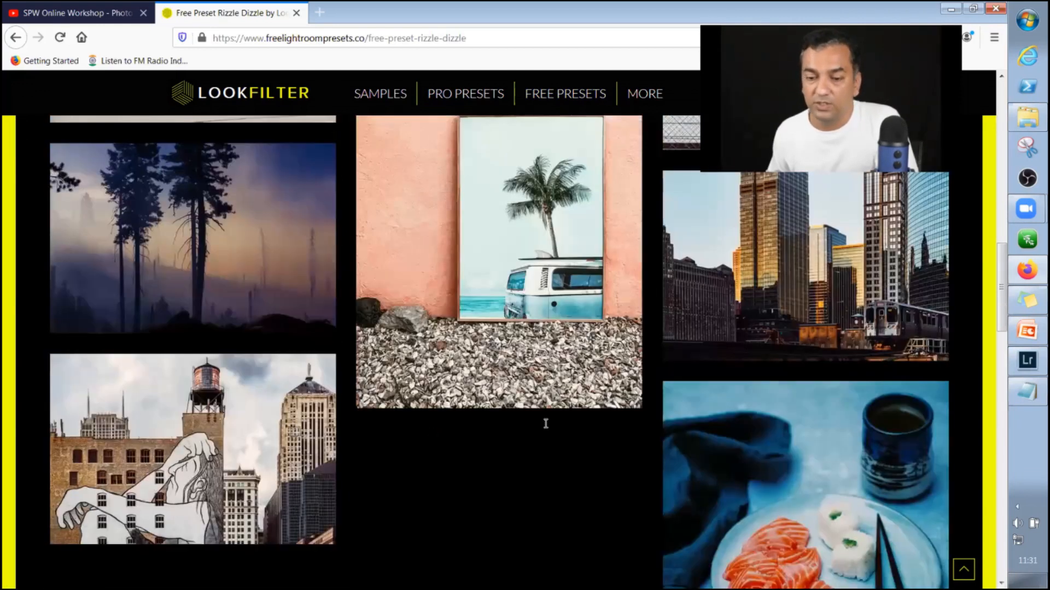
scroll(480, 414, "down", 6)
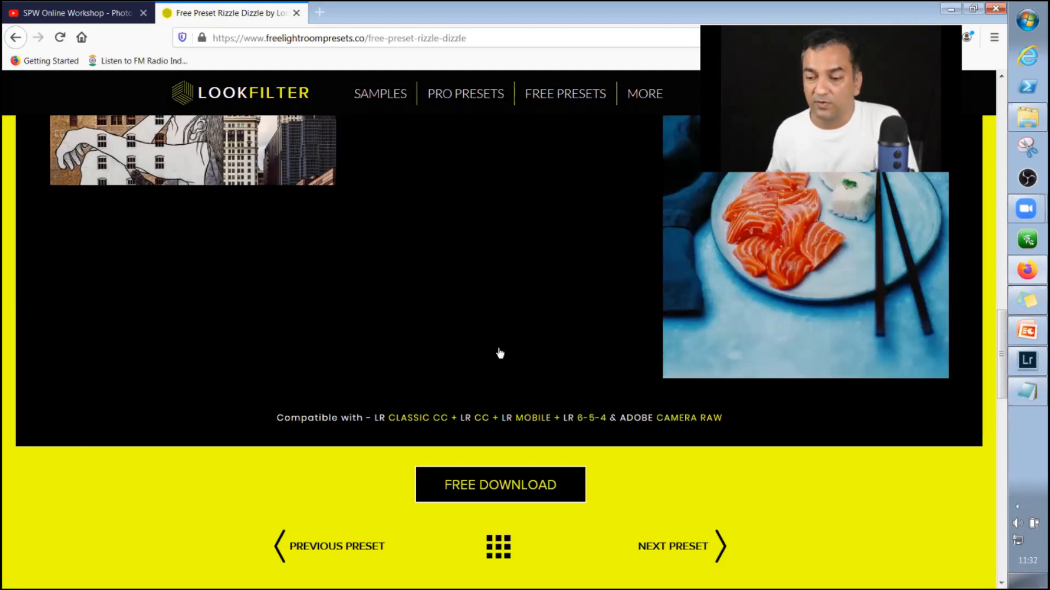
scroll(500, 354, "down", 3)
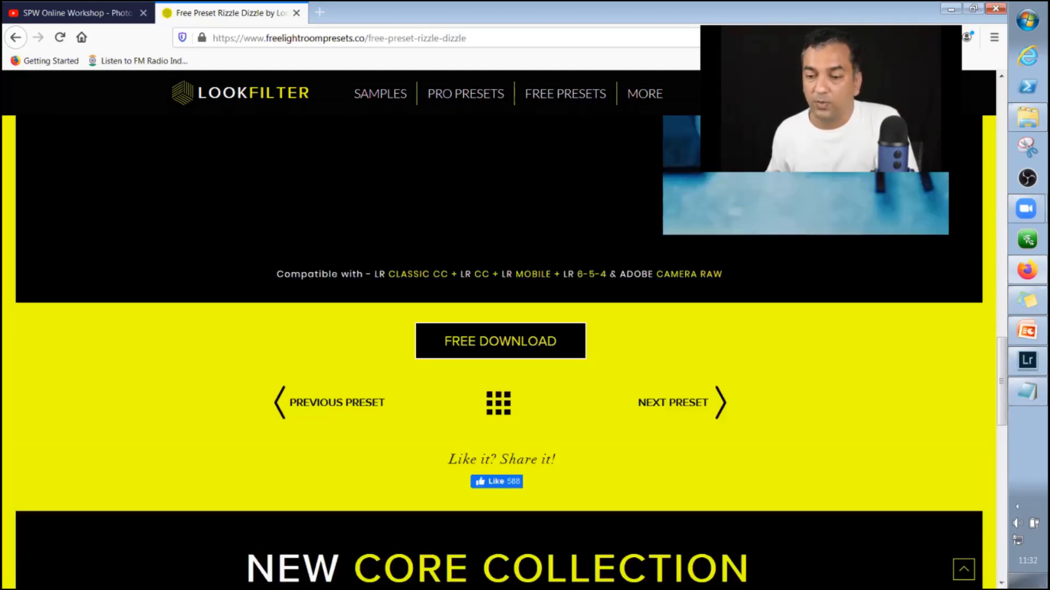
left_click(520, 344)
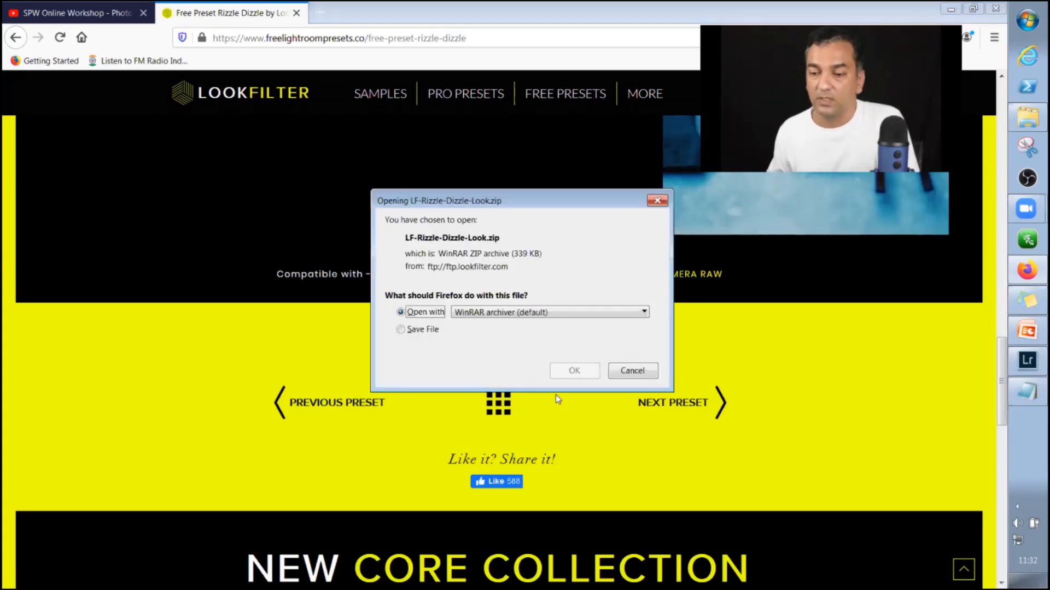
key("Down")
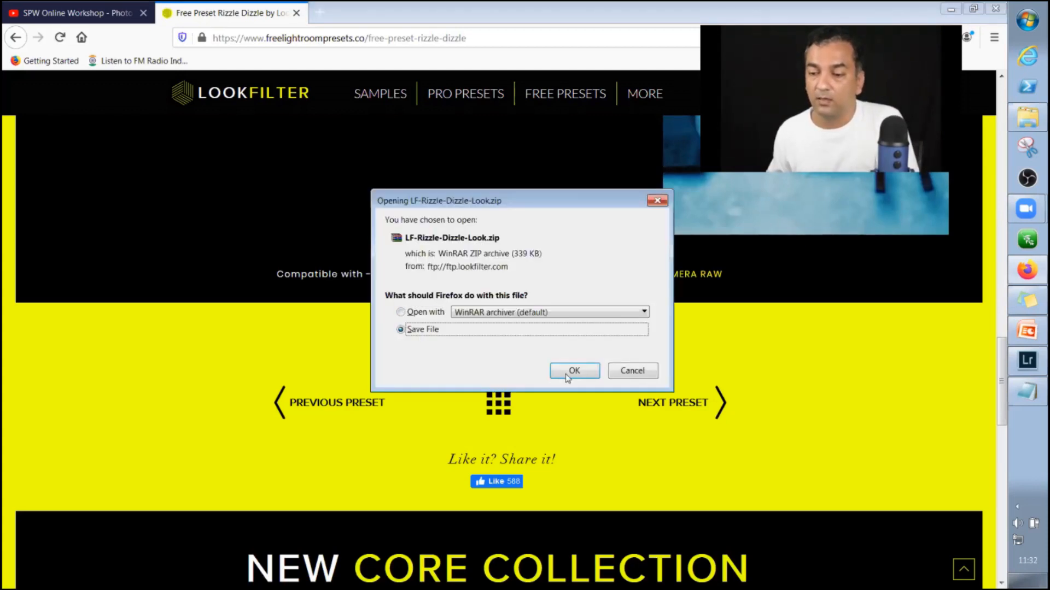
left_click(567, 376)
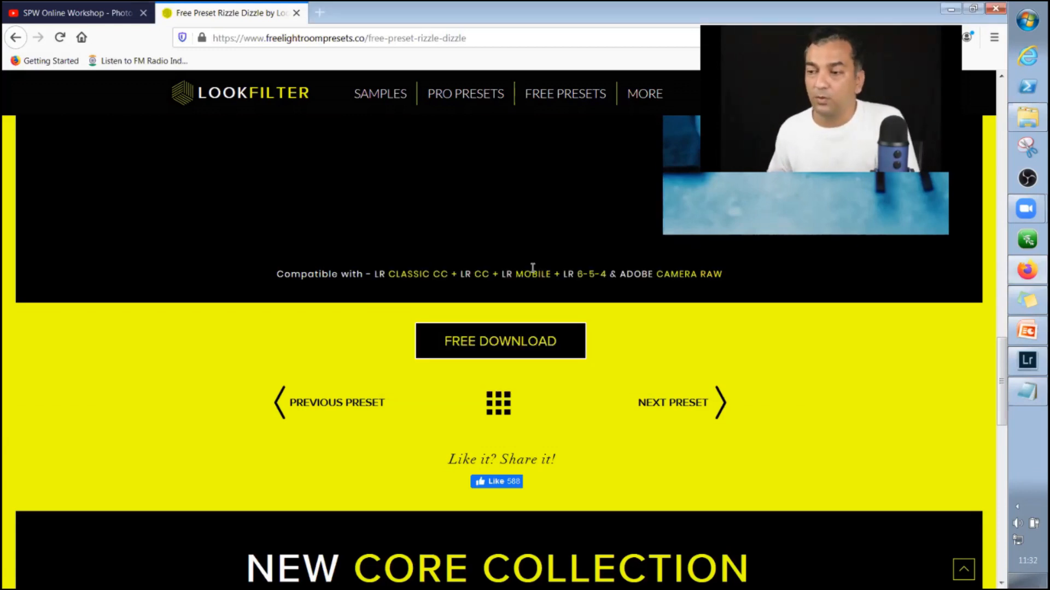
right_click(1031, 121)
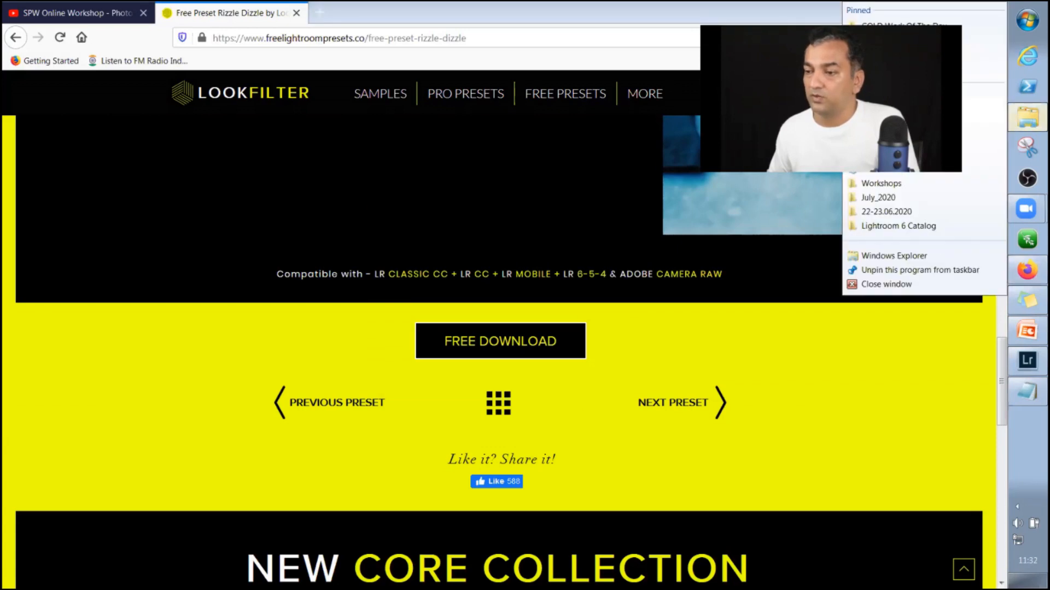
left_click(879, 169)
left_click(377, 255)
left_click_drag(503, 126, 404, 138)
right_click(404, 137)
left_click(432, 211)
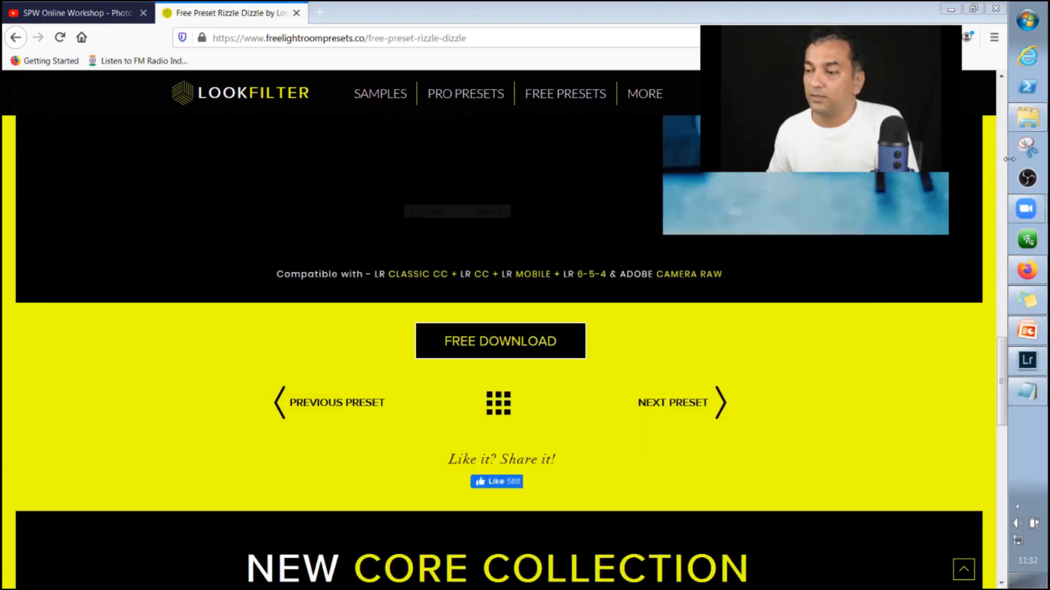
Switch to Windows Explorer and open the 3.LR-4-5-6 subfolder inside the LF-Rizzle-Dizzle-Look folder.
left_click(1020, 120)
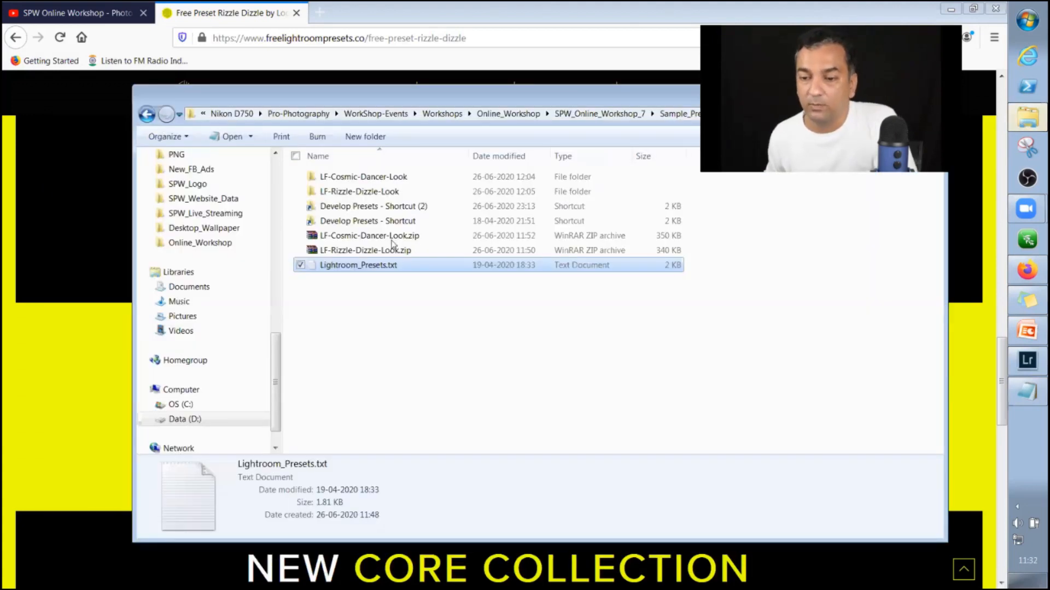
double_click(381, 193)
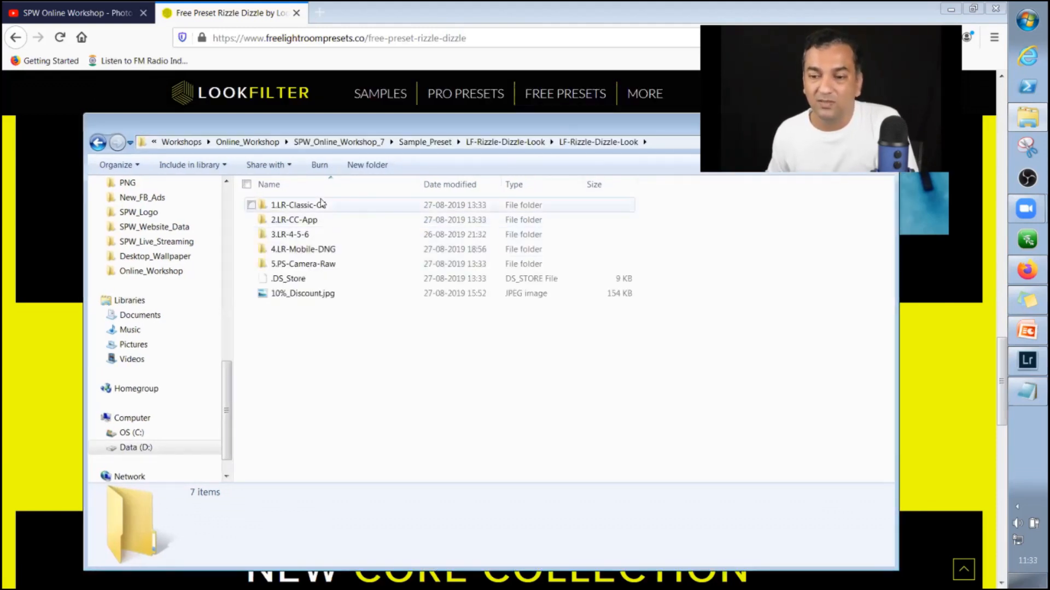
left_click(310, 241)
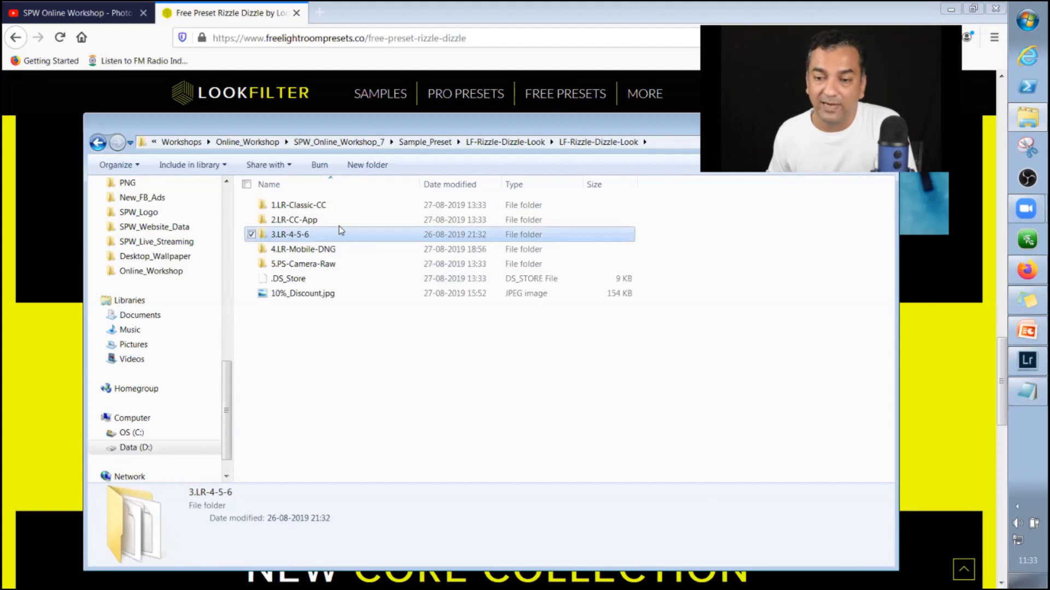
double_click(340, 229)
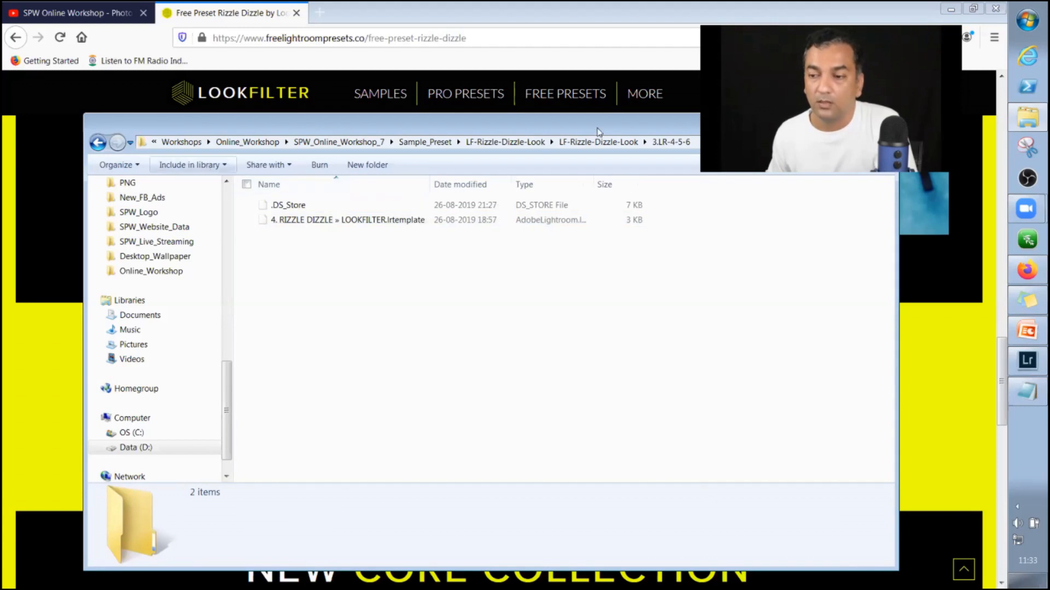
Select the 4. RIZZLE DIZZLE » LOOKFILTER.lrtemplate file and look over the file commands available for it.
left_click_drag(580, 122, 523, 100)
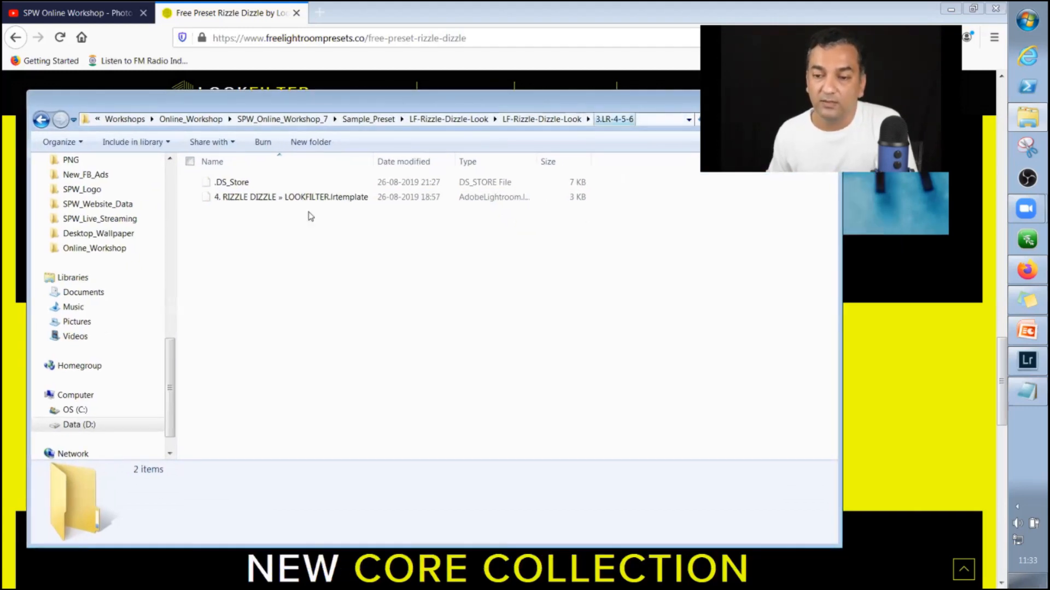
left_click(278, 199)
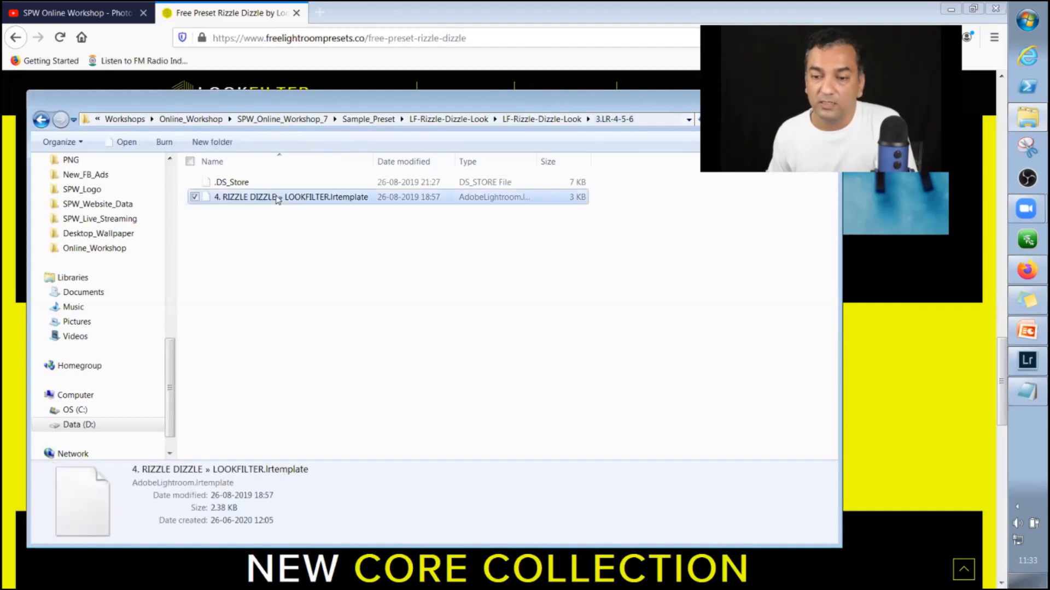
right_click(277, 199)
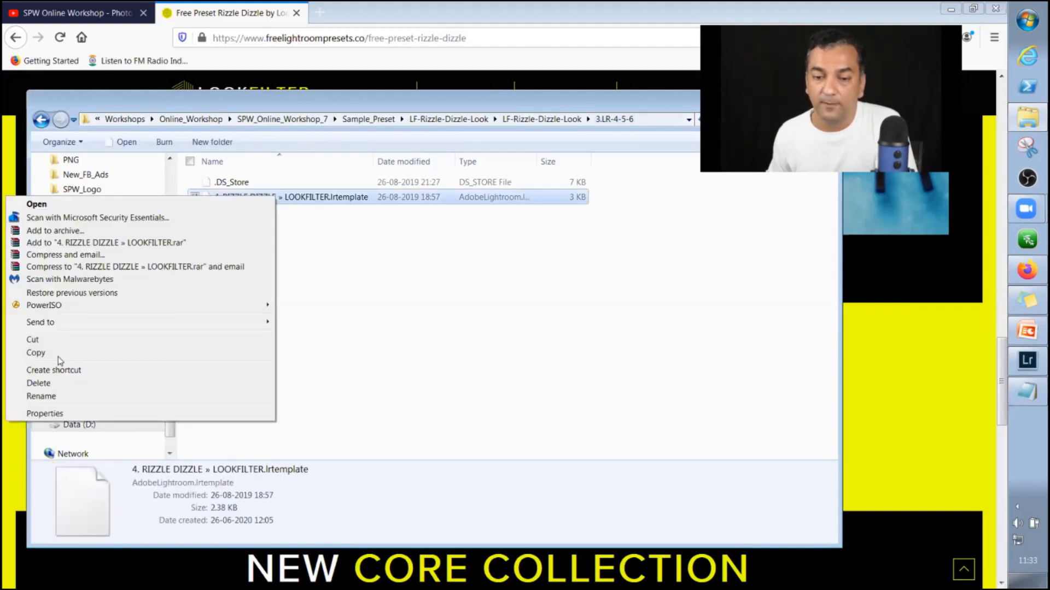
left_click(679, 198)
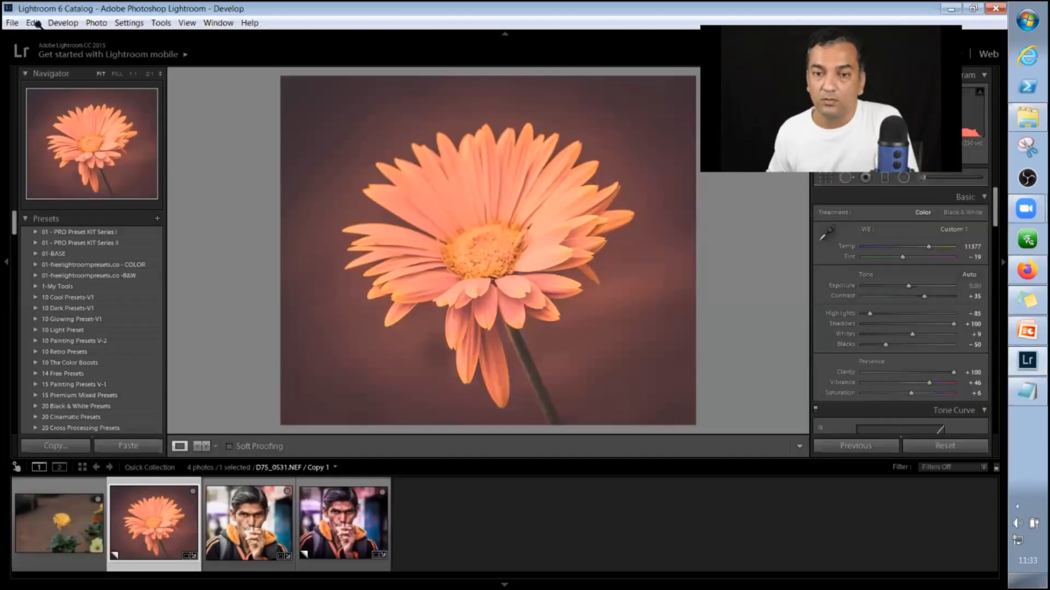
In Lightroom, show the presets folder location from the Presets preferences.
left_click(33, 23)
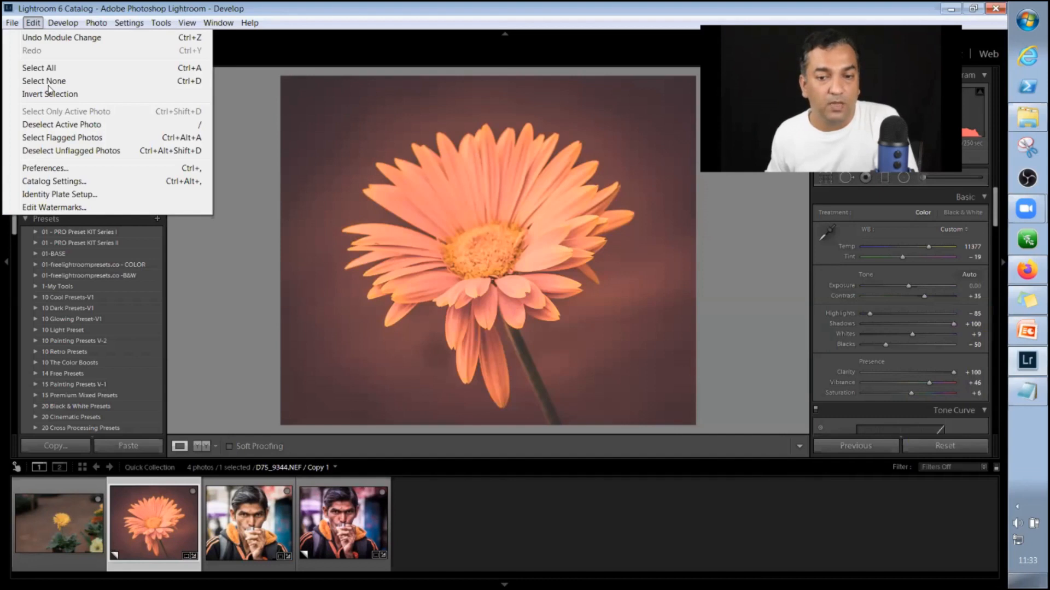
left_click(105, 171)
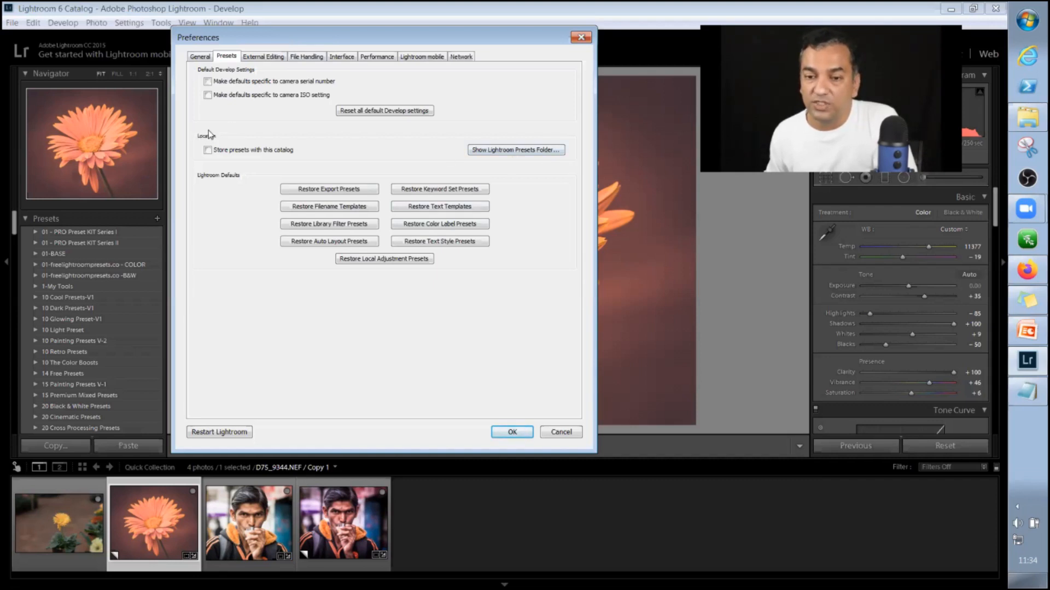
left_click(504, 153)
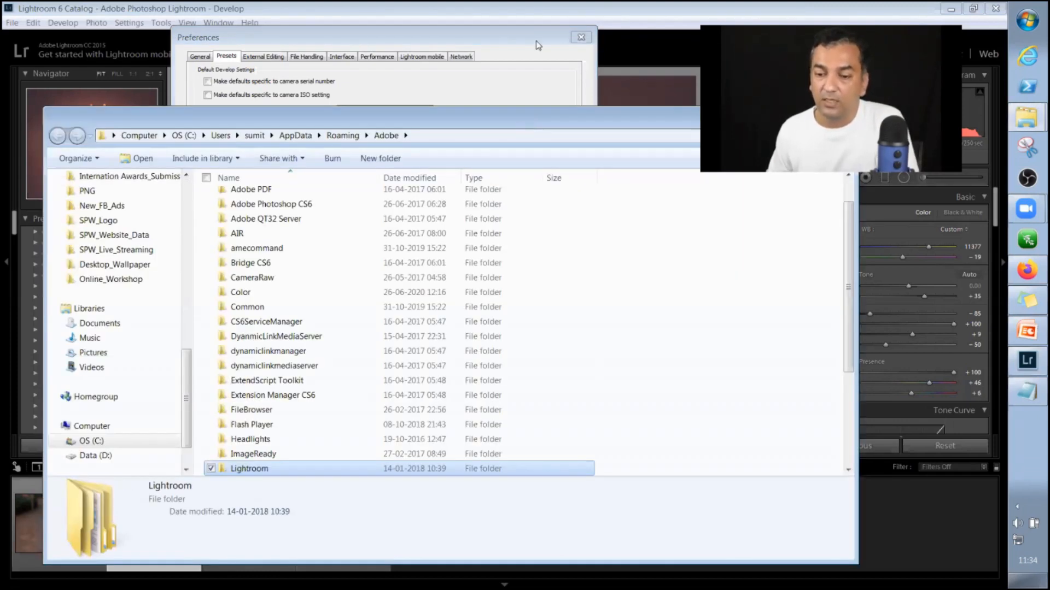
left_click_drag(520, 123, 536, 42)
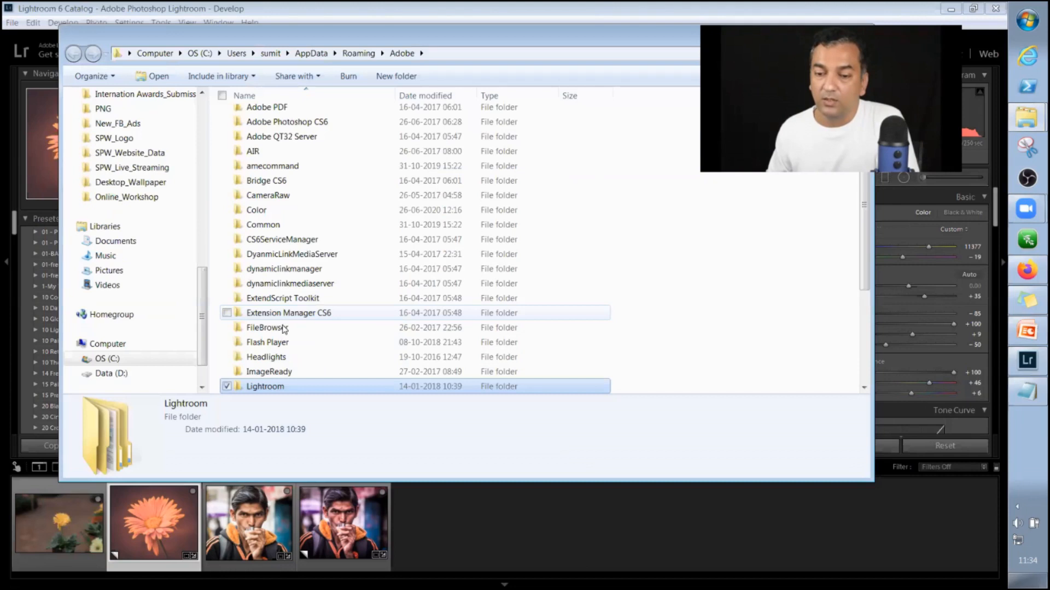
Open Develop Presets inside the Lightroom folder, look through its preset folders, and leave the folder and the preferences.
double_click(277, 387)
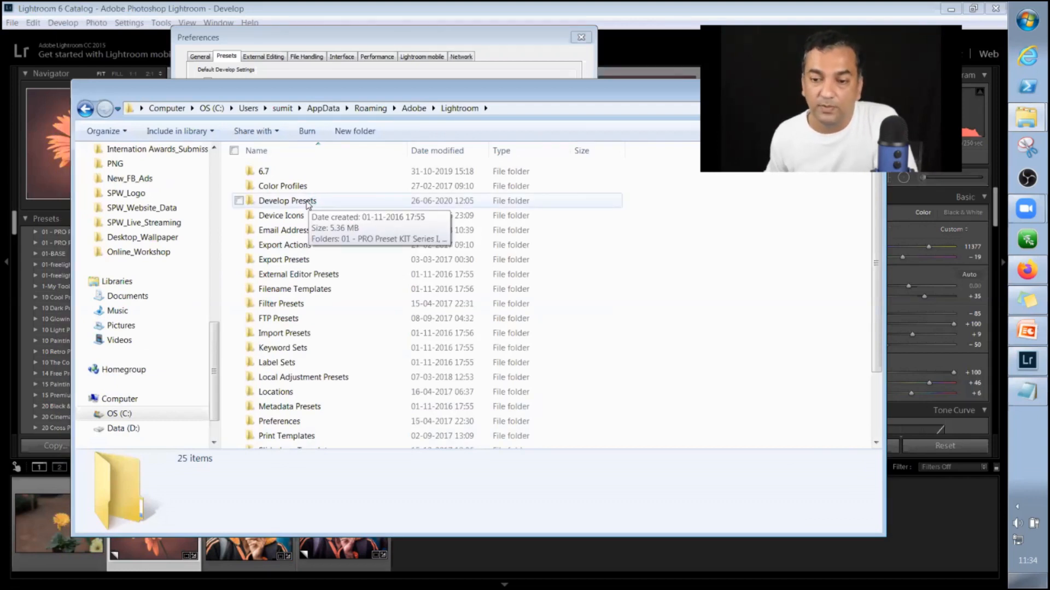
double_click(308, 202)
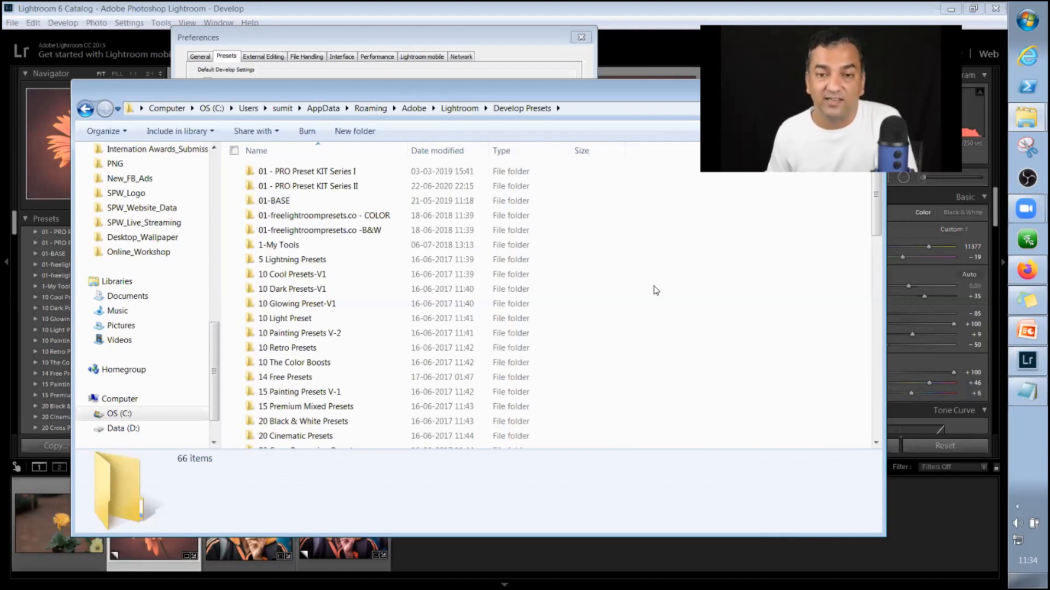
scroll(656, 291, "down", 3)
scroll(656, 290, "down", 8)
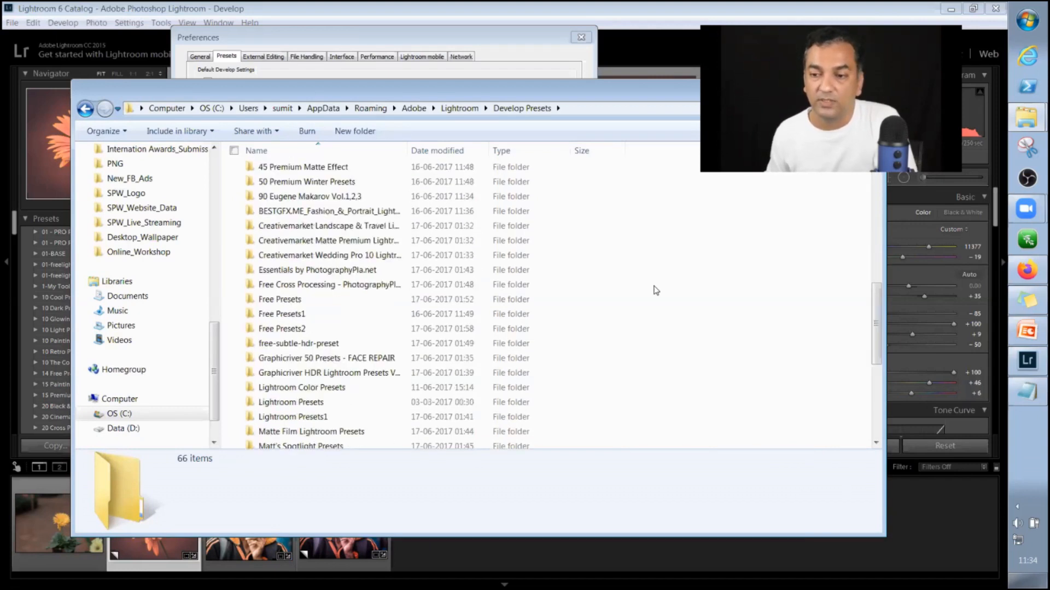
left_click(608, 52)
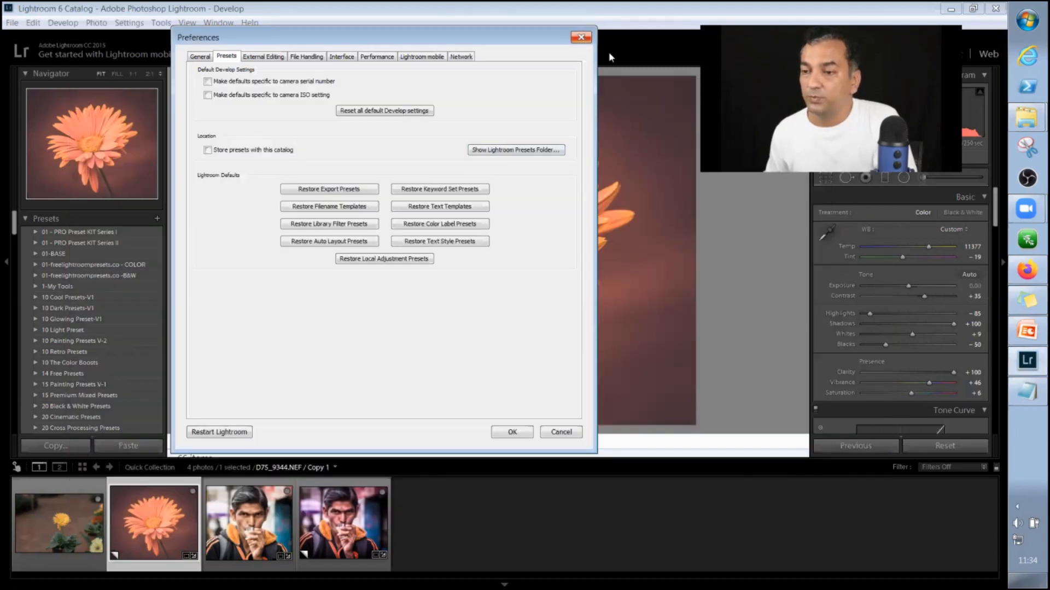
left_click(579, 431)
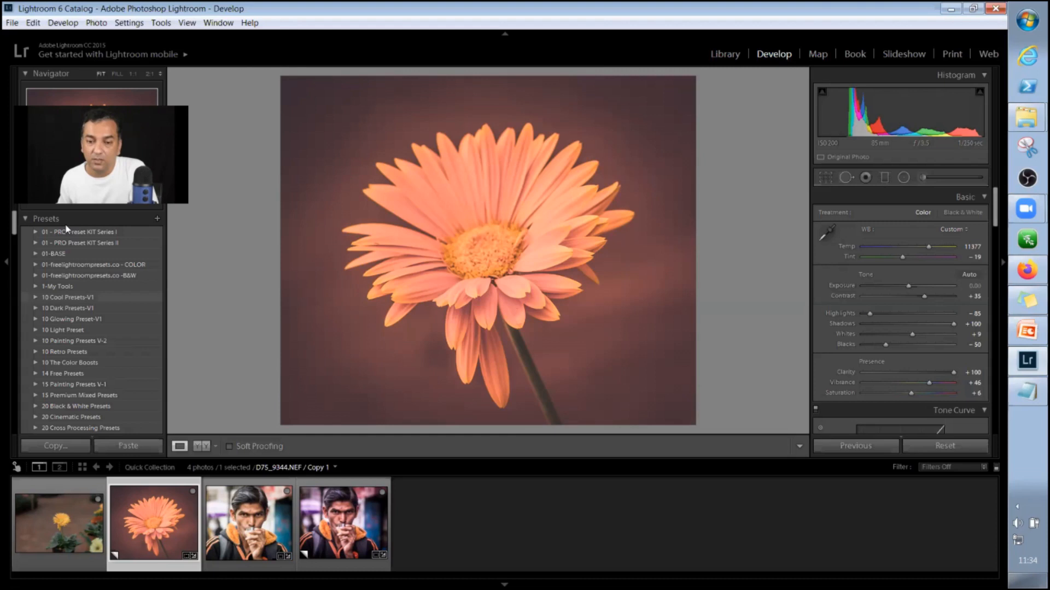
Switch to the Library module and return to the Develop module to compare their side panels.
left_click(730, 58)
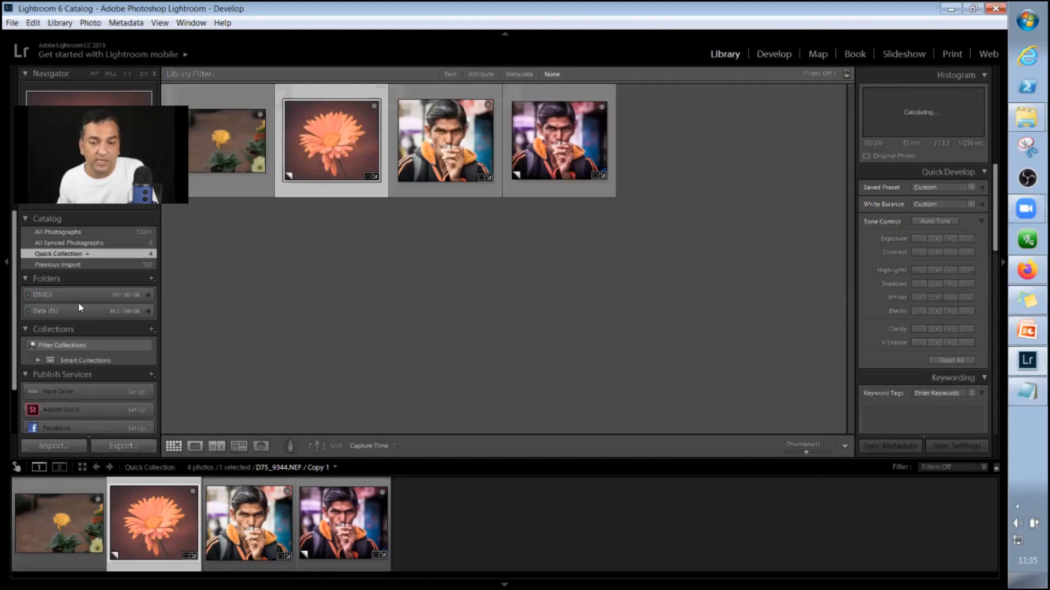
left_click(771, 57)
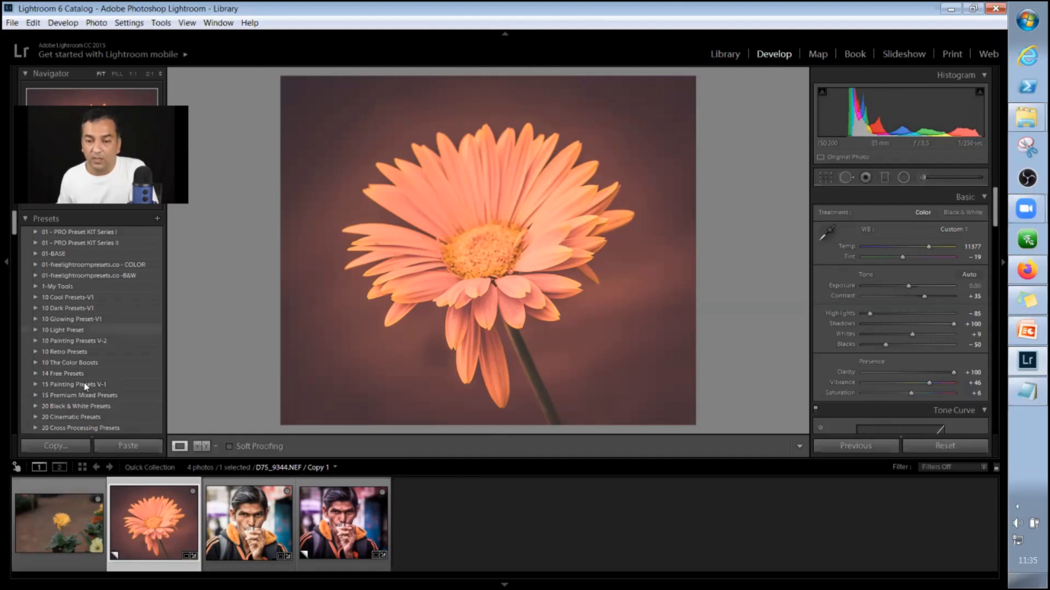
Switch to the Develop Presets folder window and rename the Workshop_7_Preset folder as SPW_Online_Workshop_7_Preset.
scroll(85, 386, "down", 3)
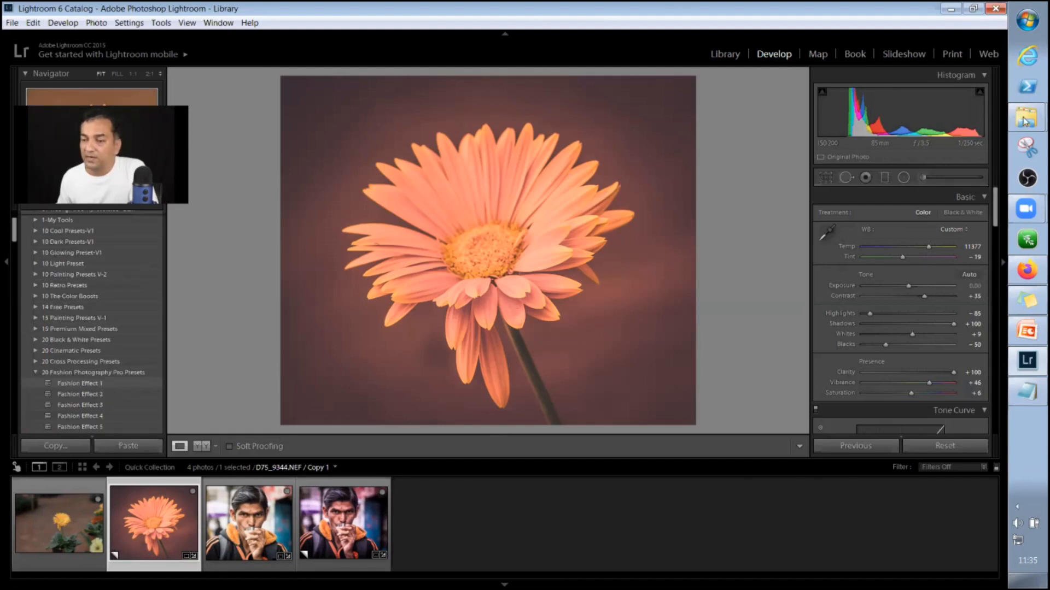
mouse_move(1025, 121)
left_click(960, 129)
scroll(296, 437, "down", 15)
left_click(293, 445)
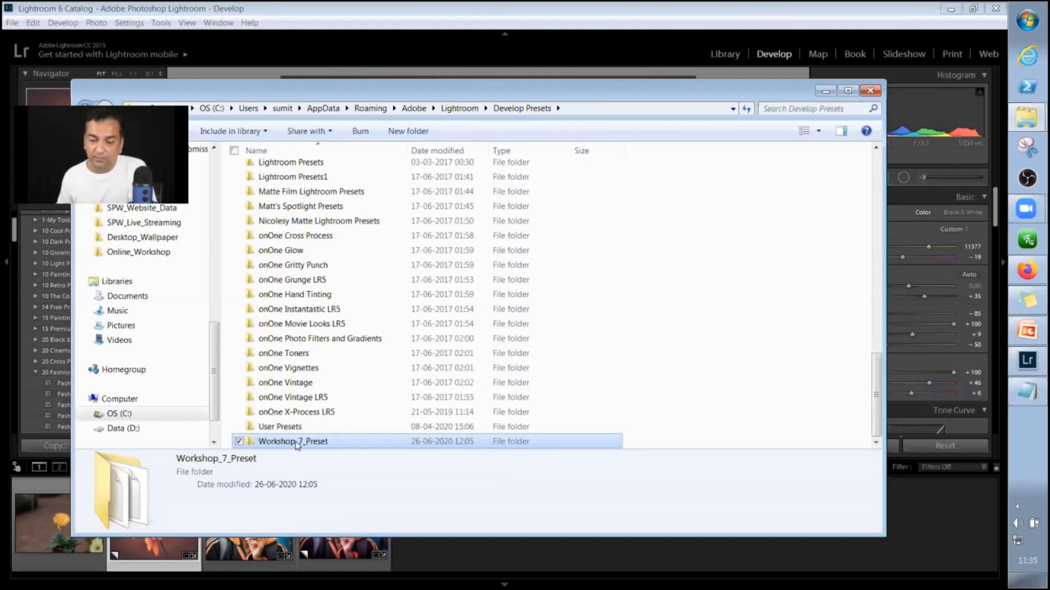
key("F2")
key("Home")
type("SPW_Online")
type("_")
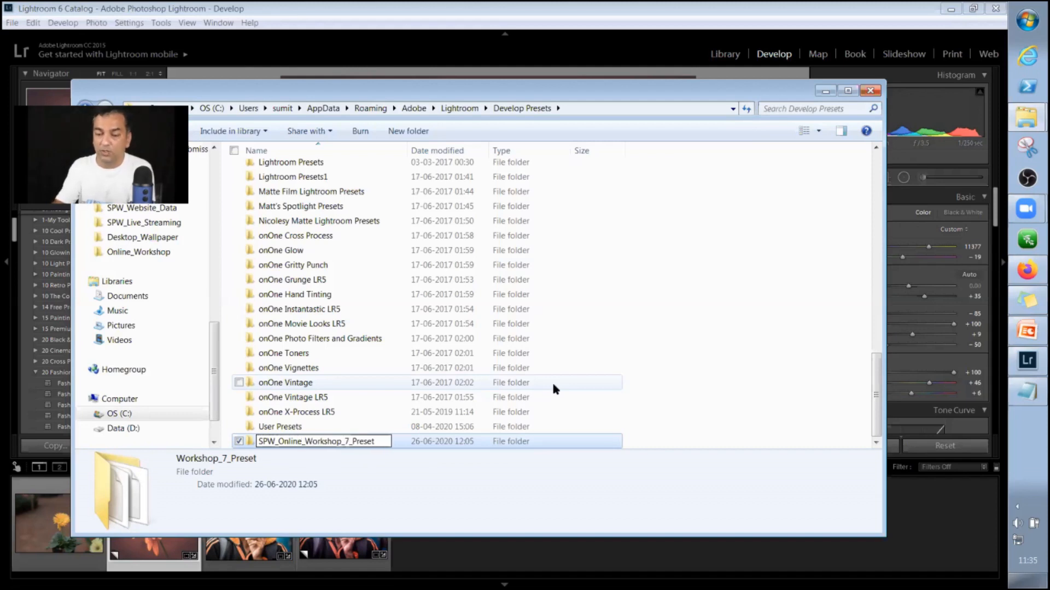
key("Return")
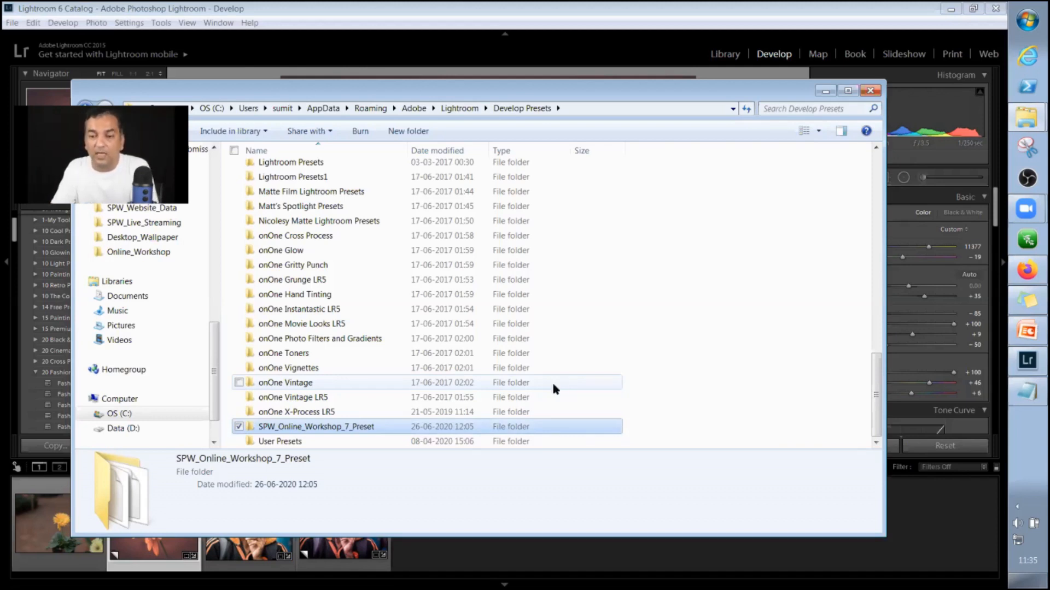
Open the renamed preset folder with its full file names showing, and place the 3.LR-4-5-6 folder window in front of it.
key("Return")
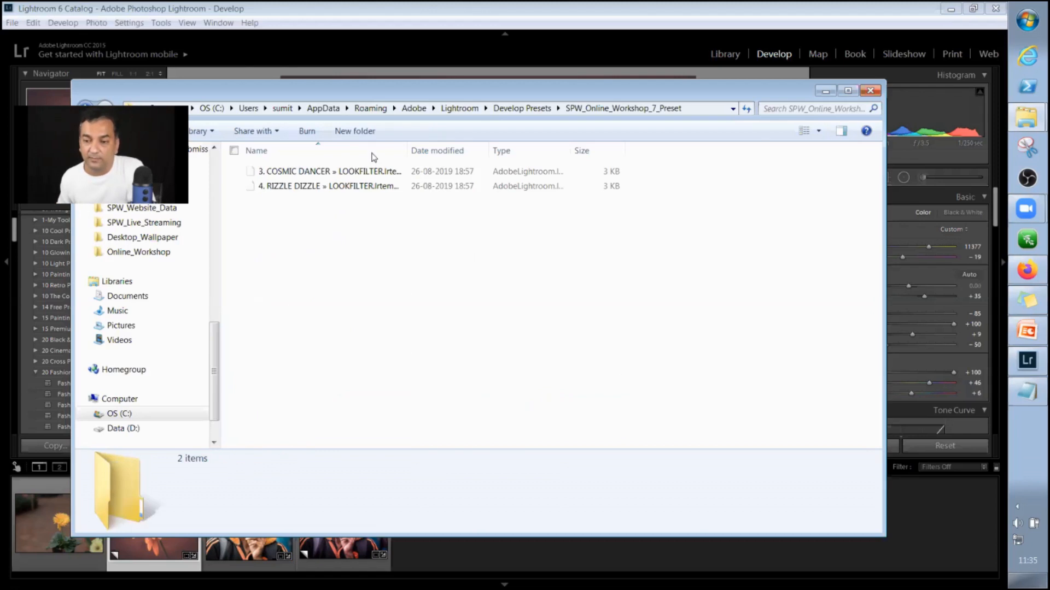
double_click(409, 150)
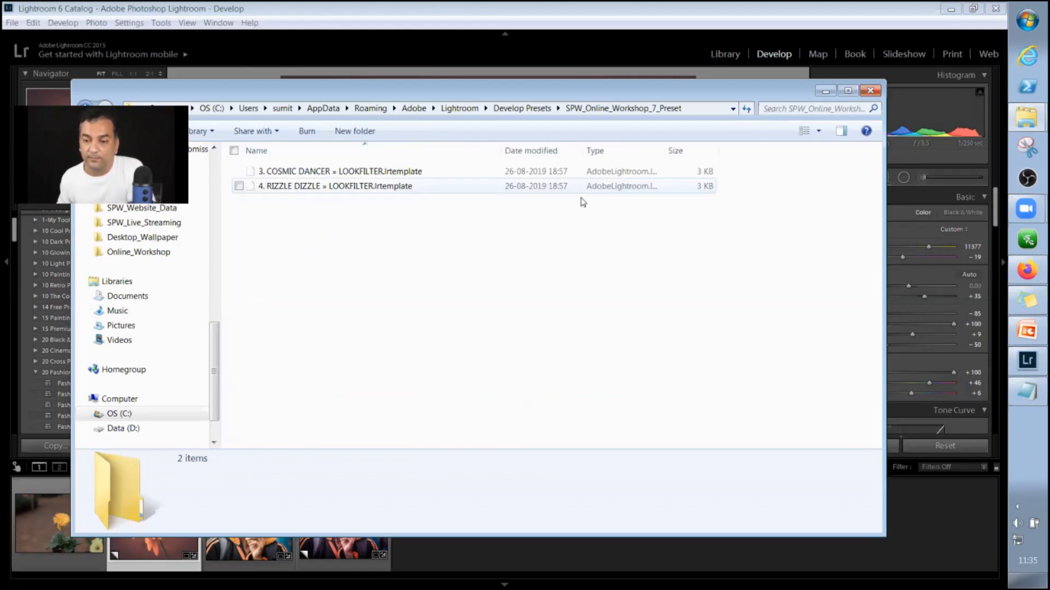
left_click(1028, 120)
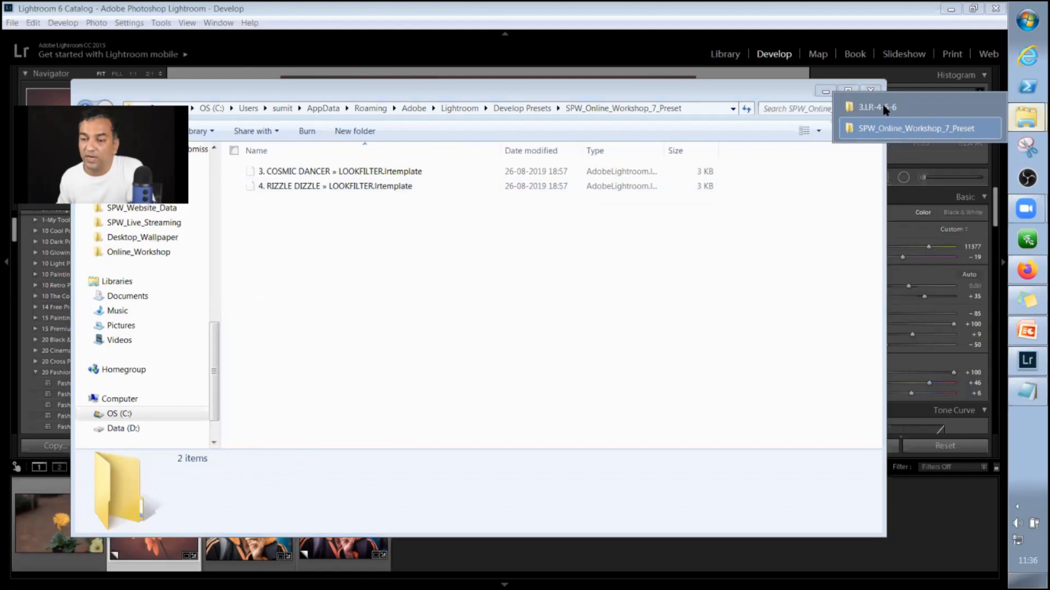
left_click_drag(425, 119, 676, 310)
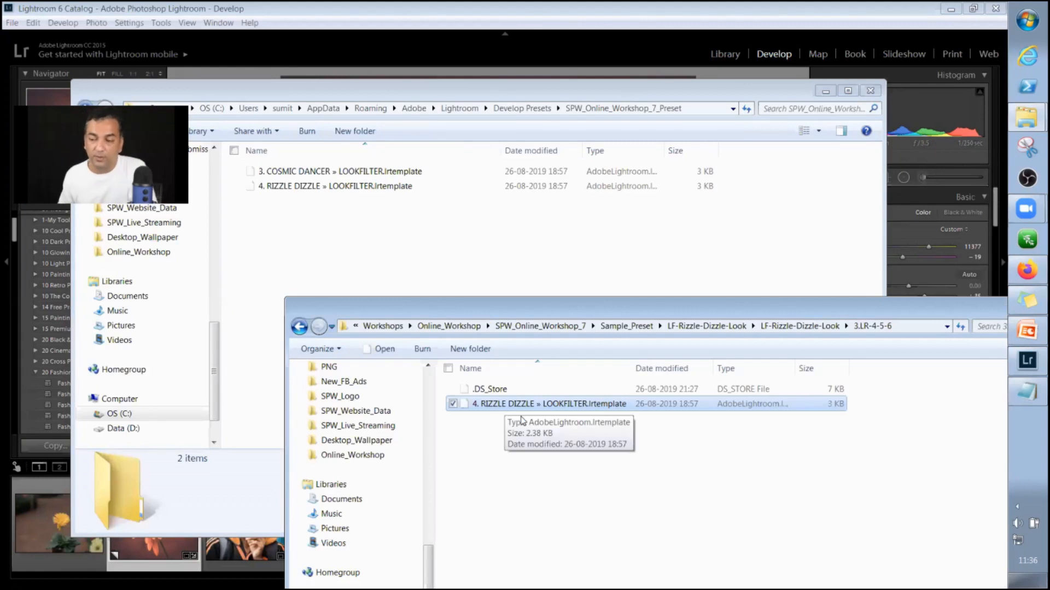
Go back to Sample_Preset, open LF-Rizzle-Dizzle-Look down to 3.LR-4-5-6, and select 4. RIZZLE DIZZLE » LOOKFILTER.lrtemplate.
left_click(624, 328)
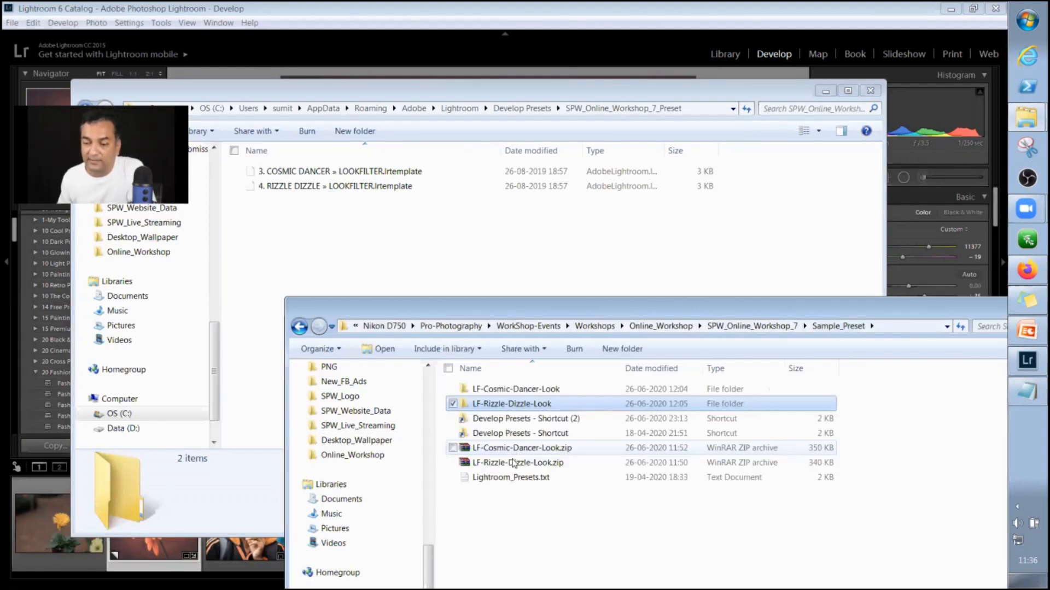
double_click(531, 405)
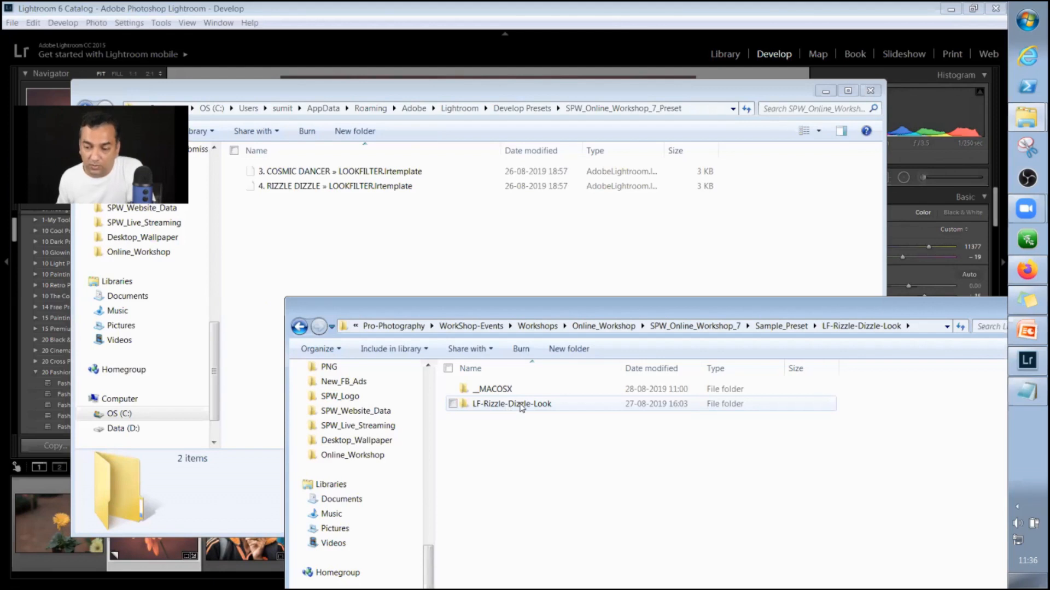
double_click(490, 409)
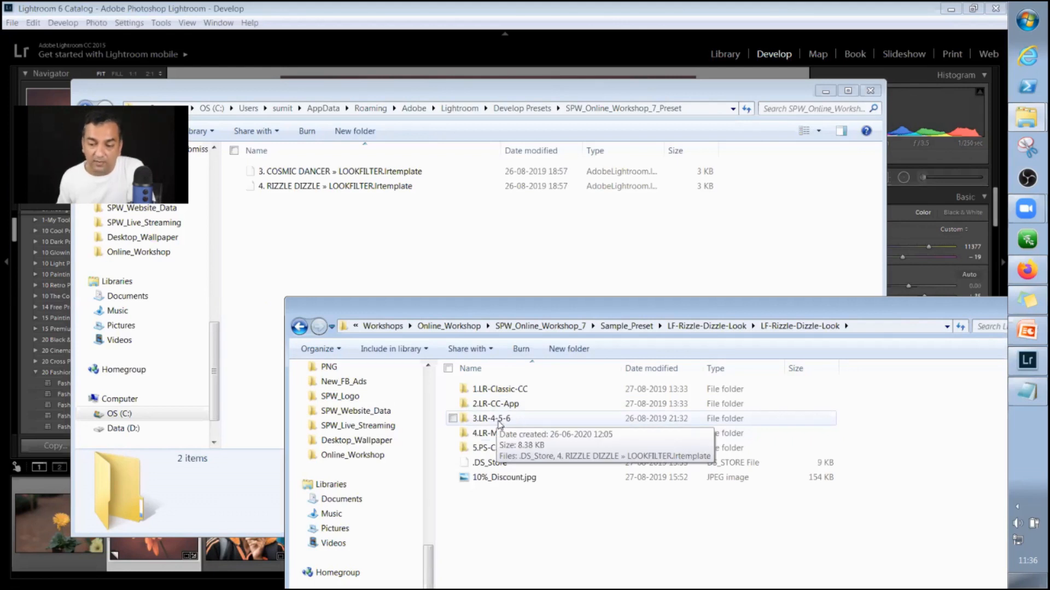
double_click(494, 419)
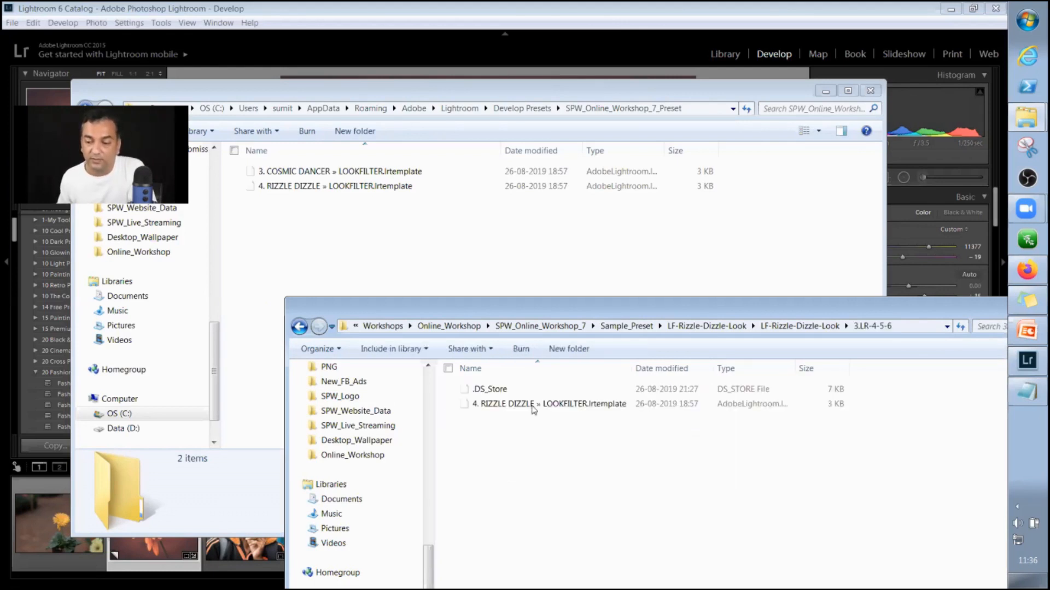
left_click(573, 405)
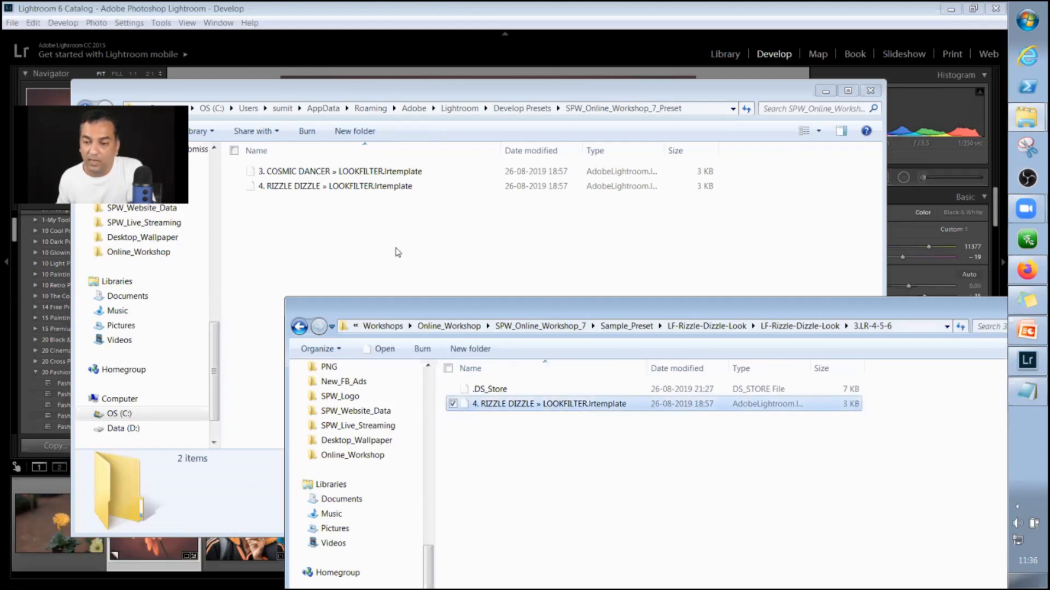
Return to the SPW_Online_Workshop_7_Preset folder window, shift it slightly, and go up to the Develop Presets folder.
left_click(309, 234)
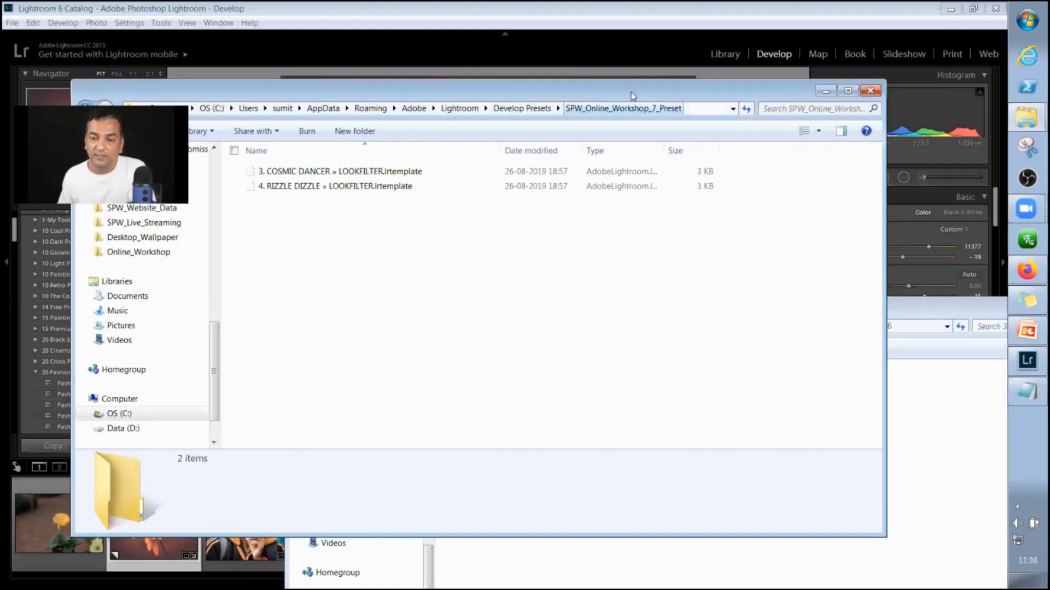
left_click_drag(676, 98, 728, 101)
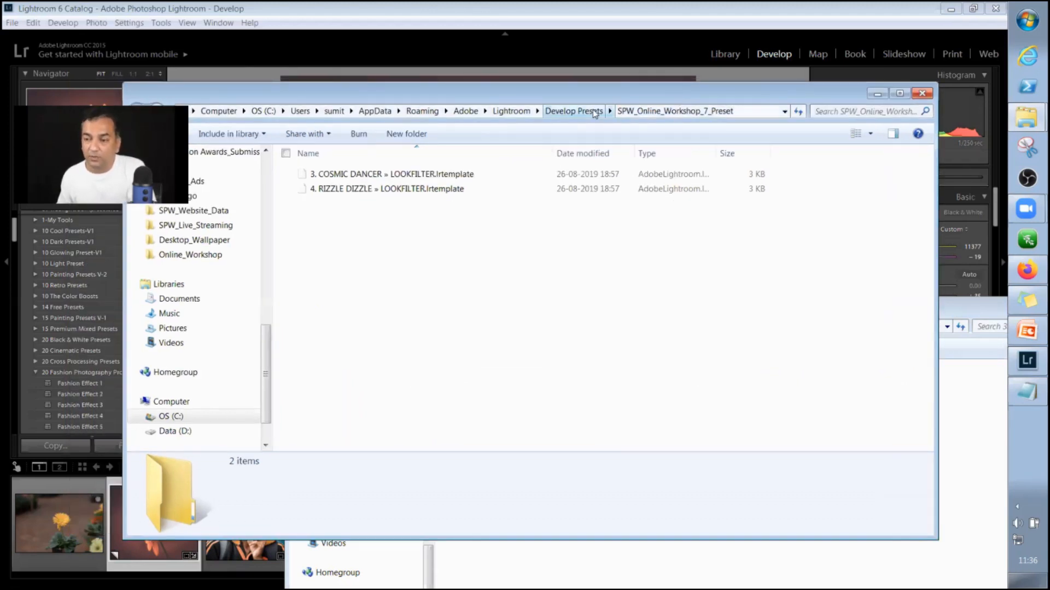
key("BackSpace")
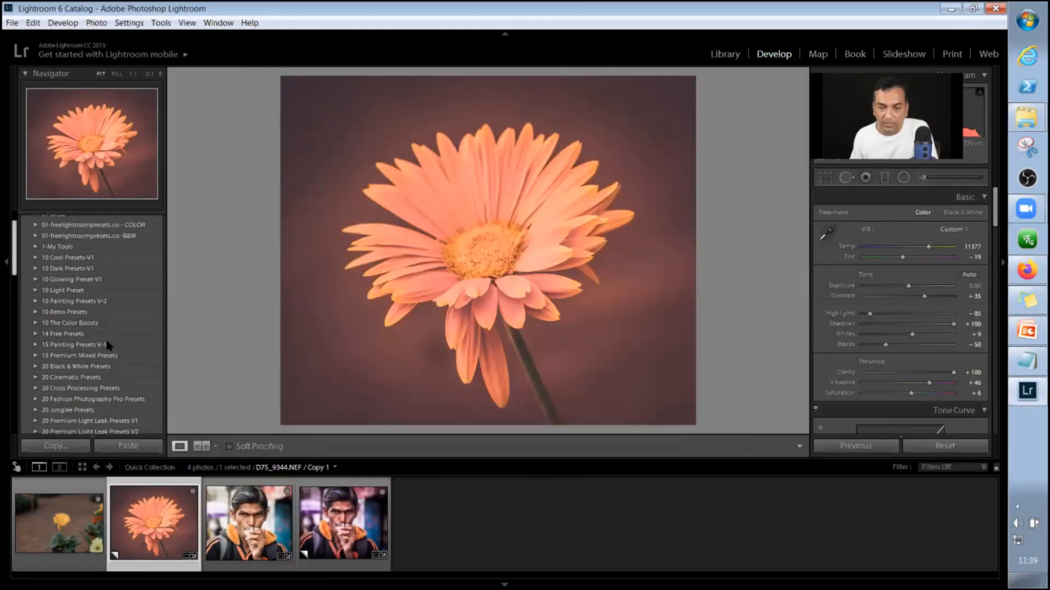
In Lightroom, expand the SPW_Online_Workshop_7_Preset preset group and select the original flower photo D75_9344.NEF.
scroll(133, 349, "down", 6)
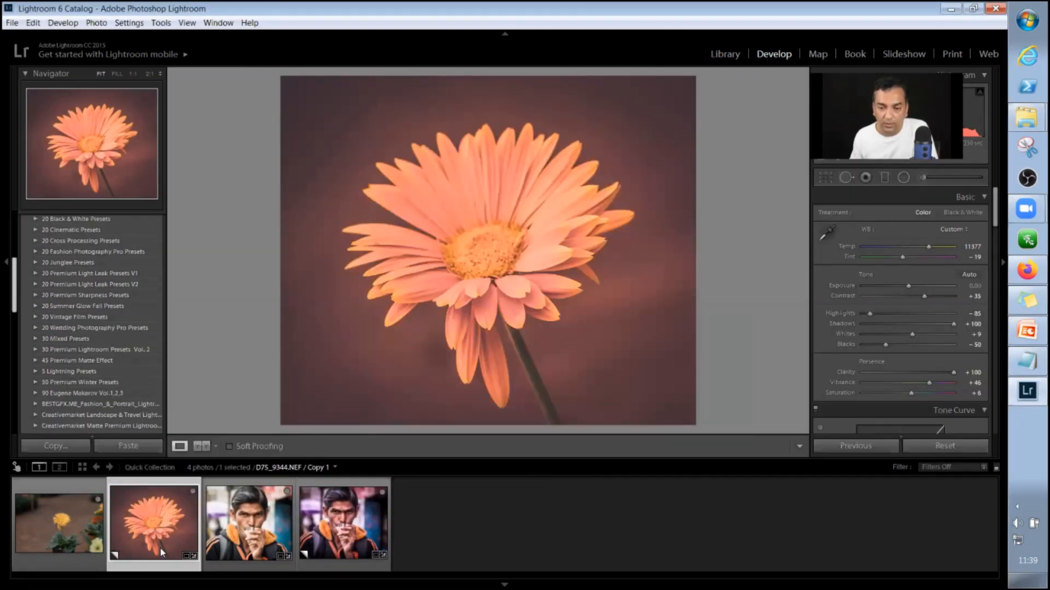
scroll(130, 544, "down", 3)
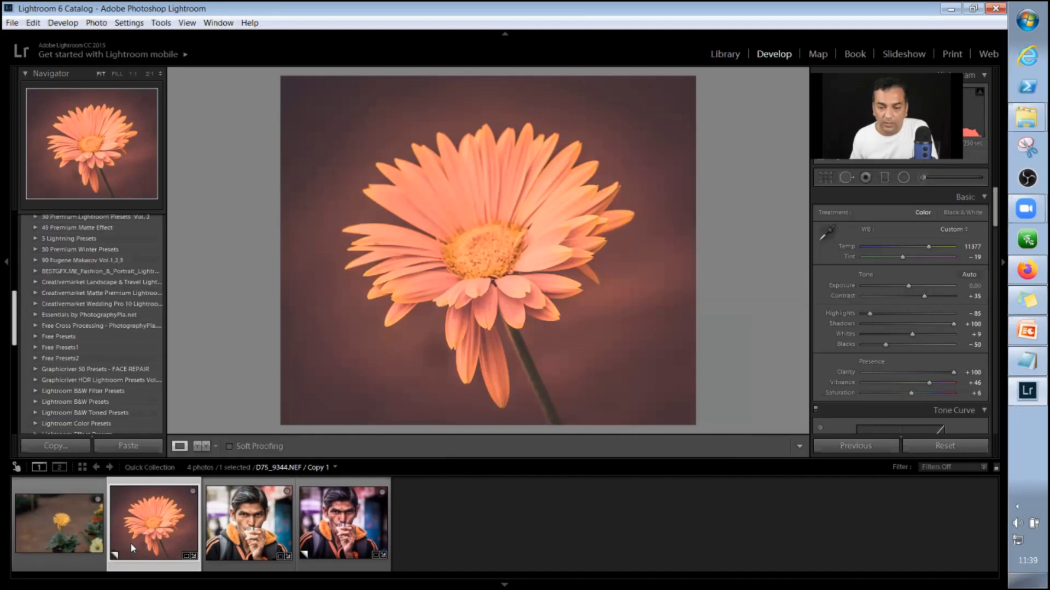
scroll(130, 543, "down", 1)
scroll(106, 413, "down", 1)
scroll(105, 414, "down", 2)
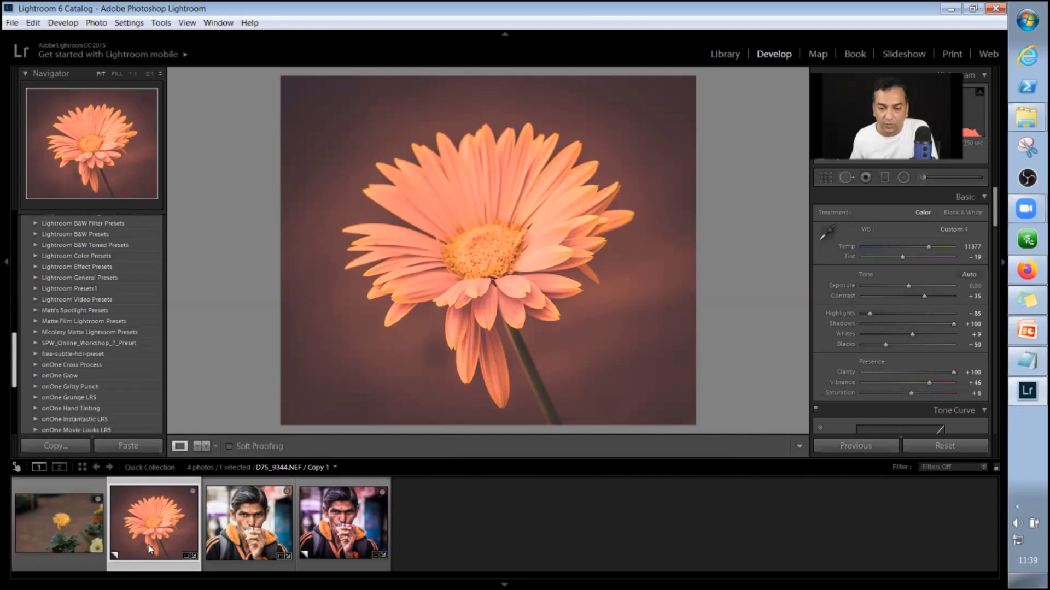
left_click(37, 343)
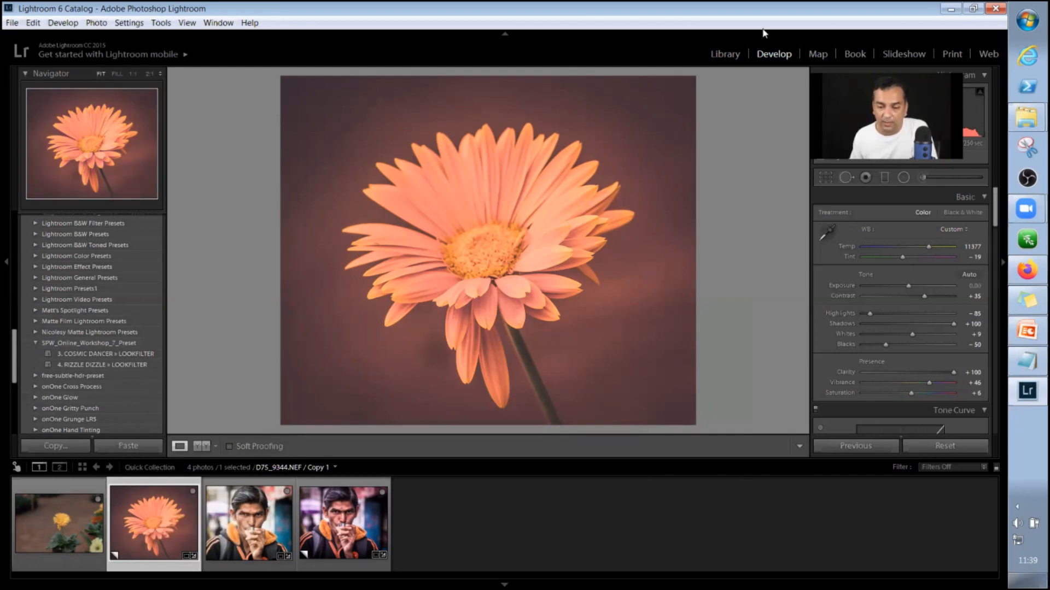
key("Left")
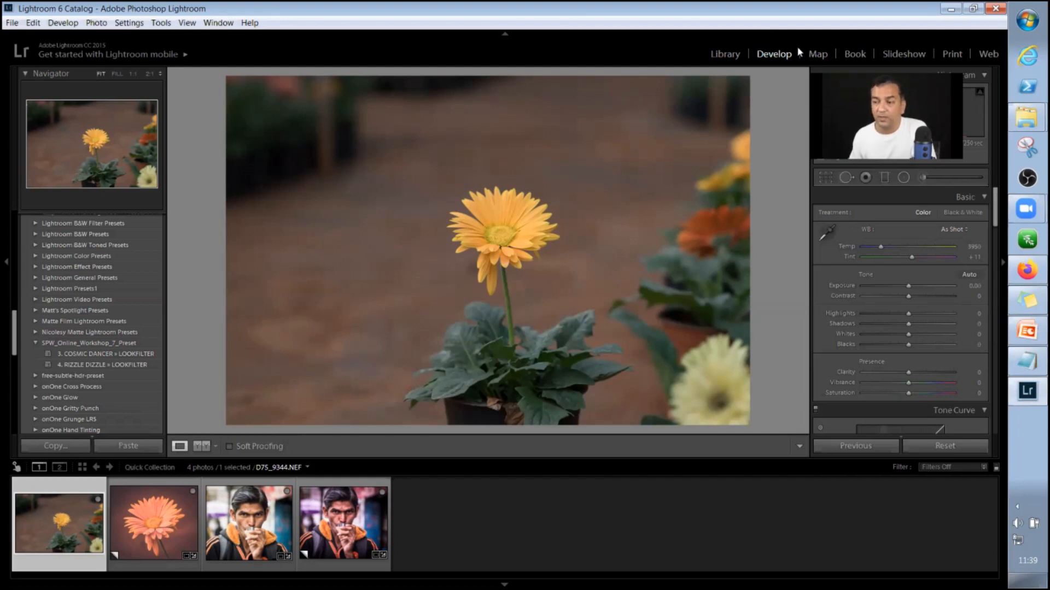
Crop the flower photo closely around the yellow bloom and apply the 3. COSMIC DANCER » LOOKFILTER preset.
left_click(825, 179)
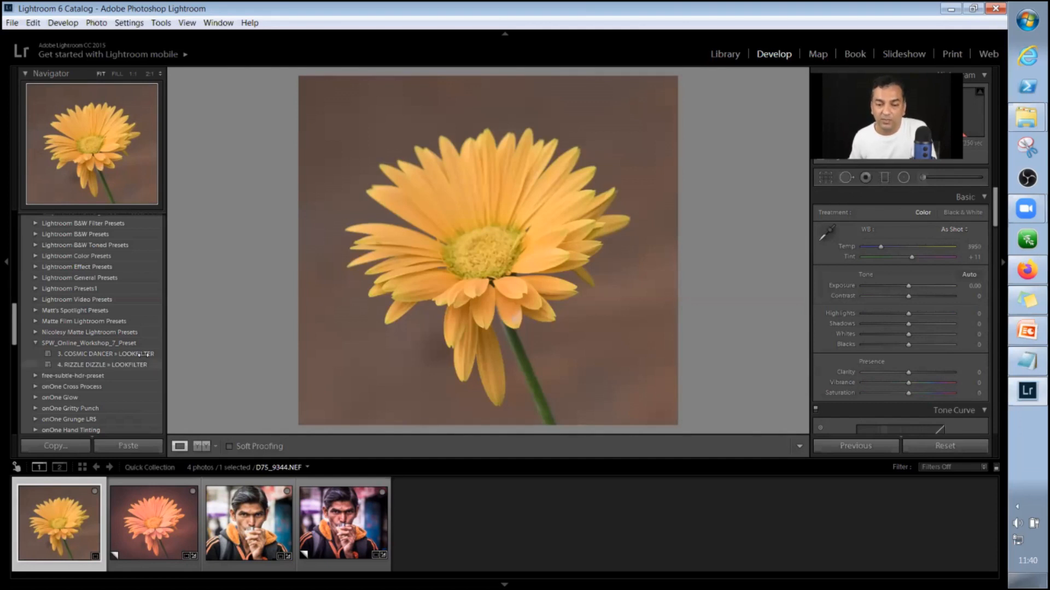
mouse_move(143, 355)
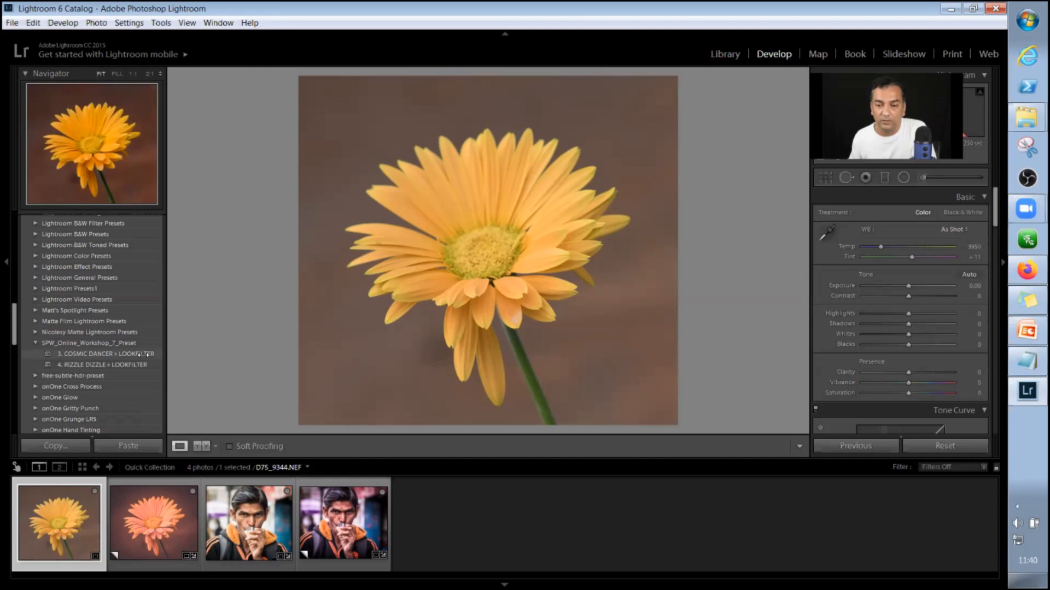
left_click(143, 355)
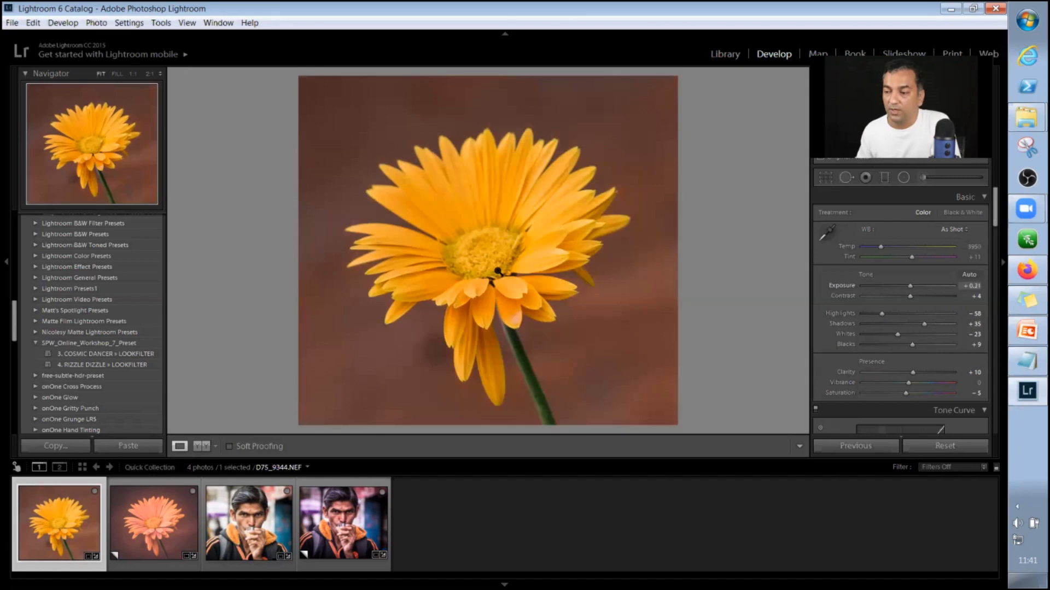
Try Highlights at -59 and the previous photo's settings on the flower photo, and reset all its adjustments.
mouse_move(881, 314)
left_mouse_down()
mouse_move(867, 313)
mouse_move(880, 314)
left_mouse_up()
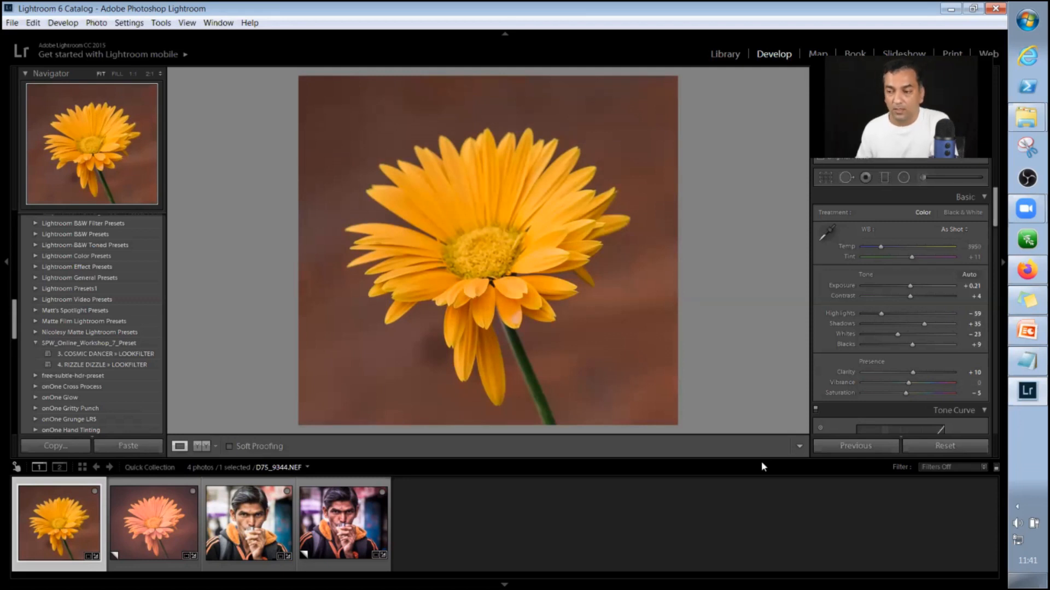
key("ctrl+z")
left_click(856, 447)
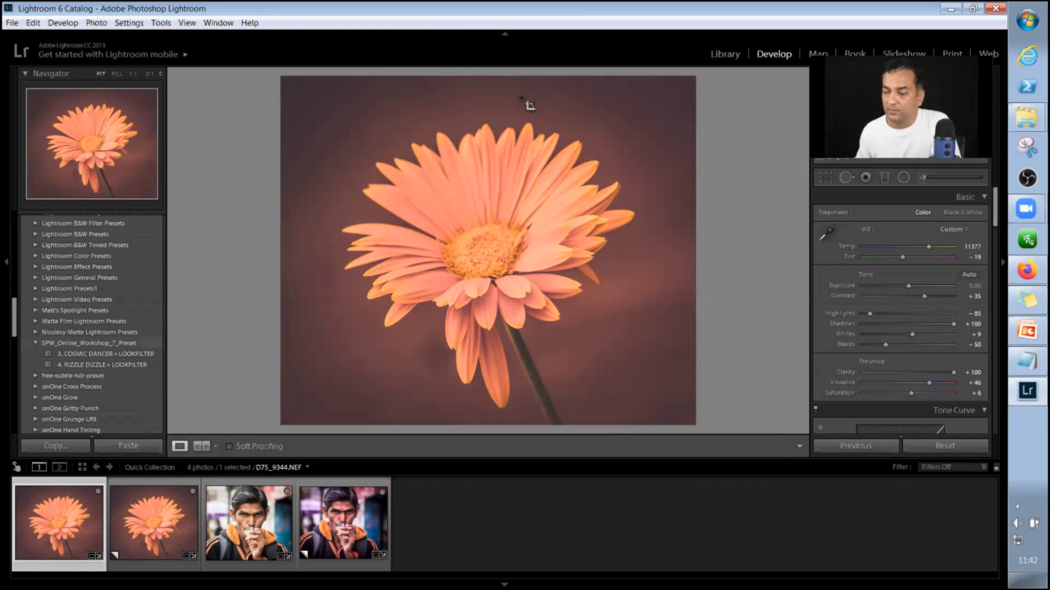
left_click_drag(518, 76, 497, 323)
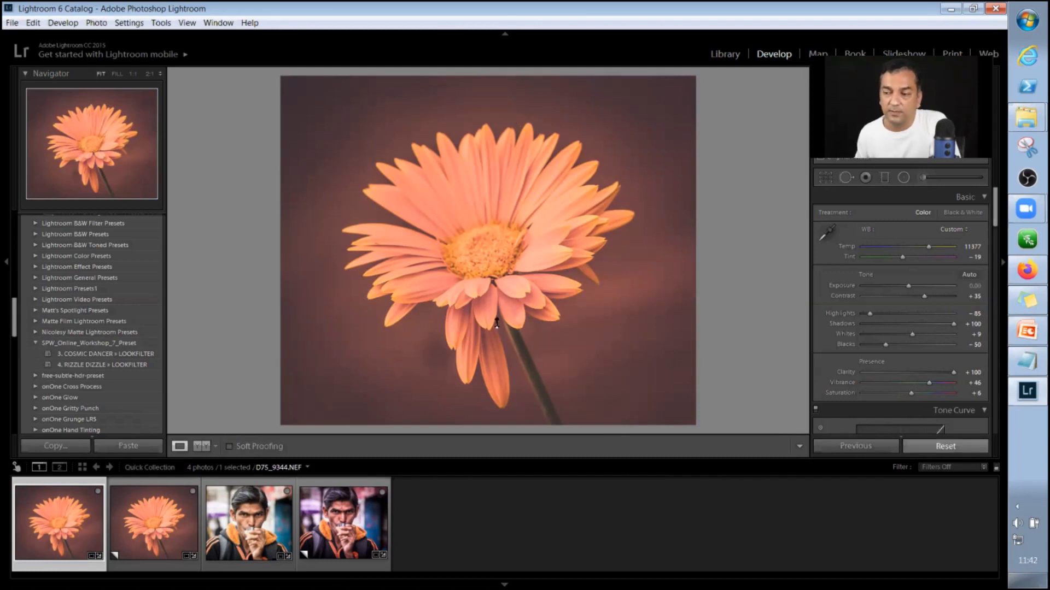
left_click(946, 446)
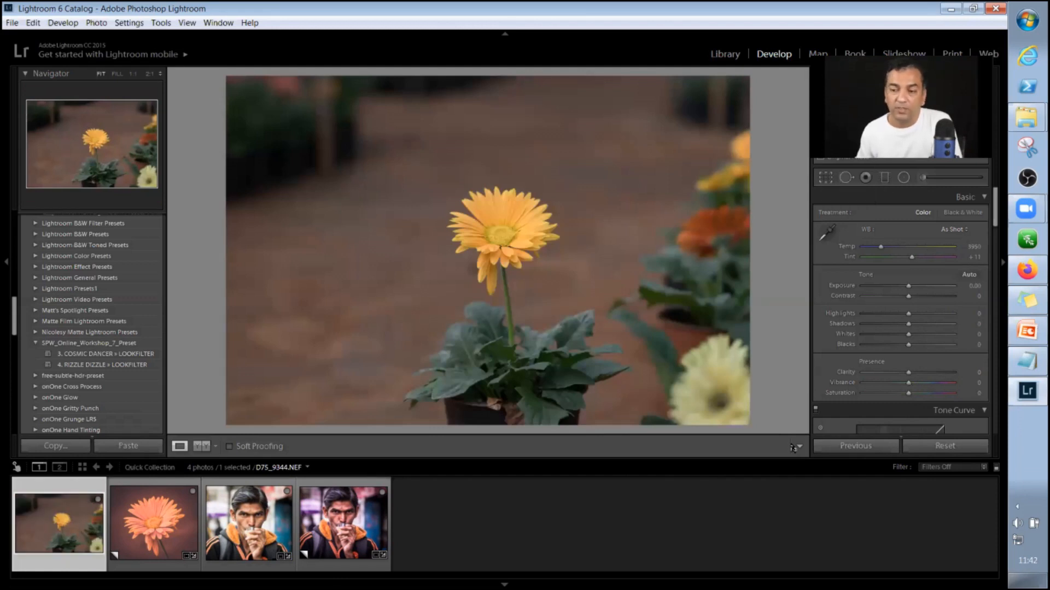
Crop the reset flower photo tightly around the yellow bloom again.
key("r")
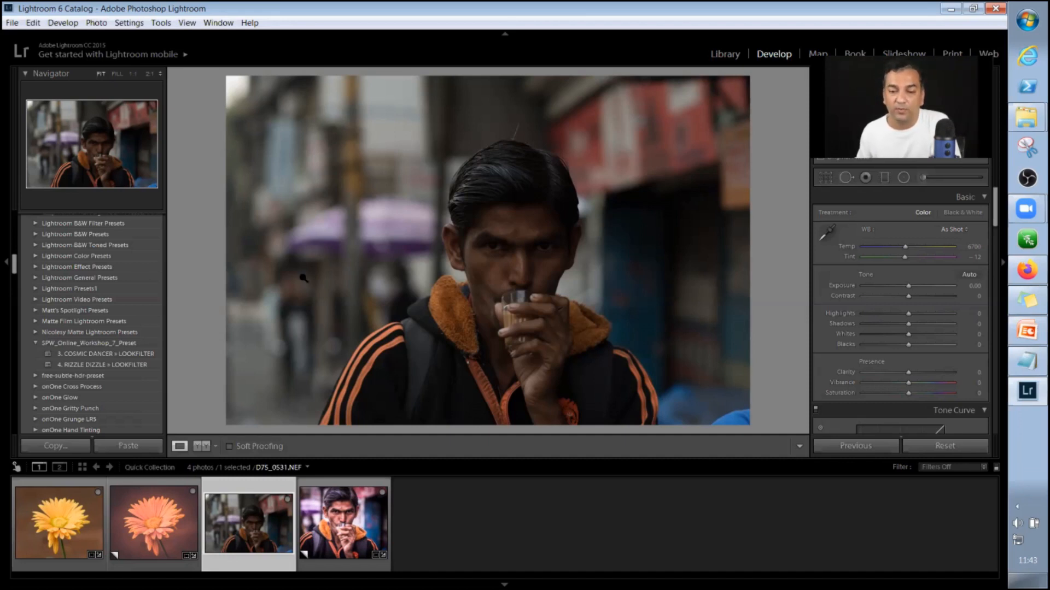
Apply the 4. RIZZLE DIZZLE » LOOKFILTER preset to the portrait D75_0531.NEF, and set Exposure to +2.01 and Shadows to +71.
left_click(133, 364)
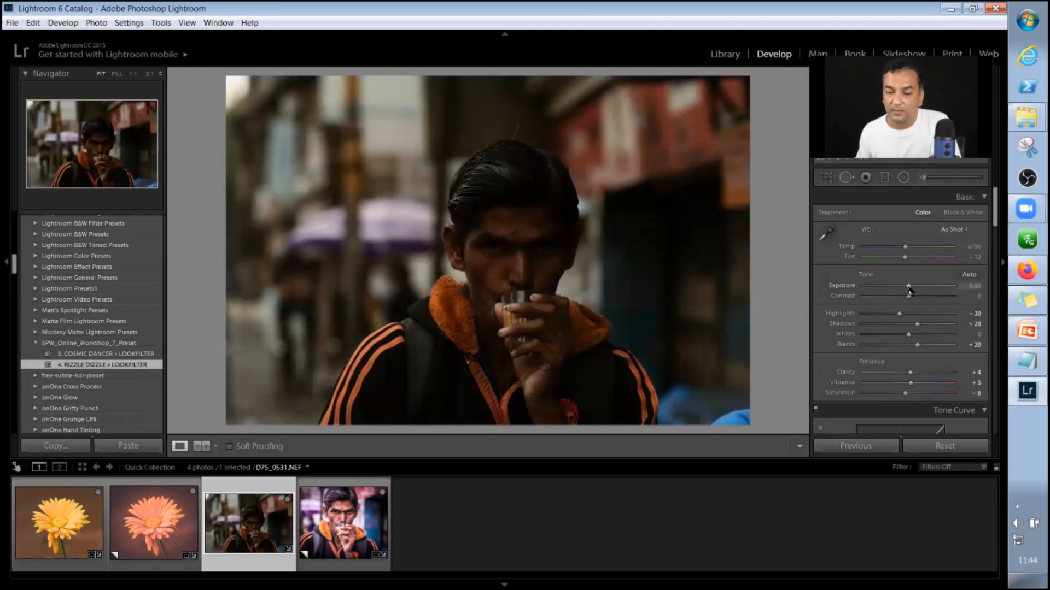
left_click_drag(909, 287, 927, 285)
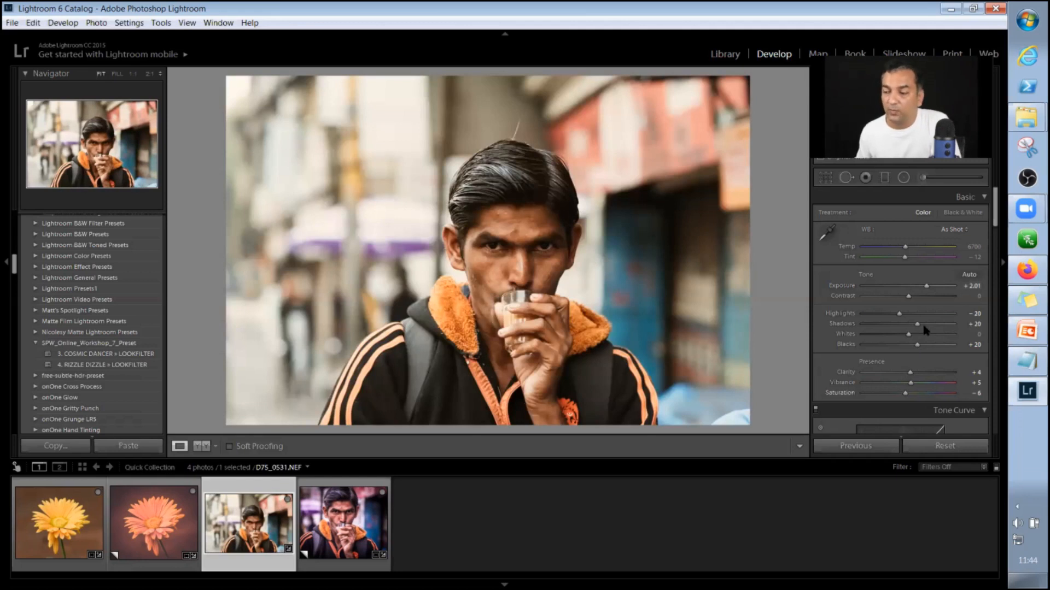
left_click_drag(923, 325, 940, 324)
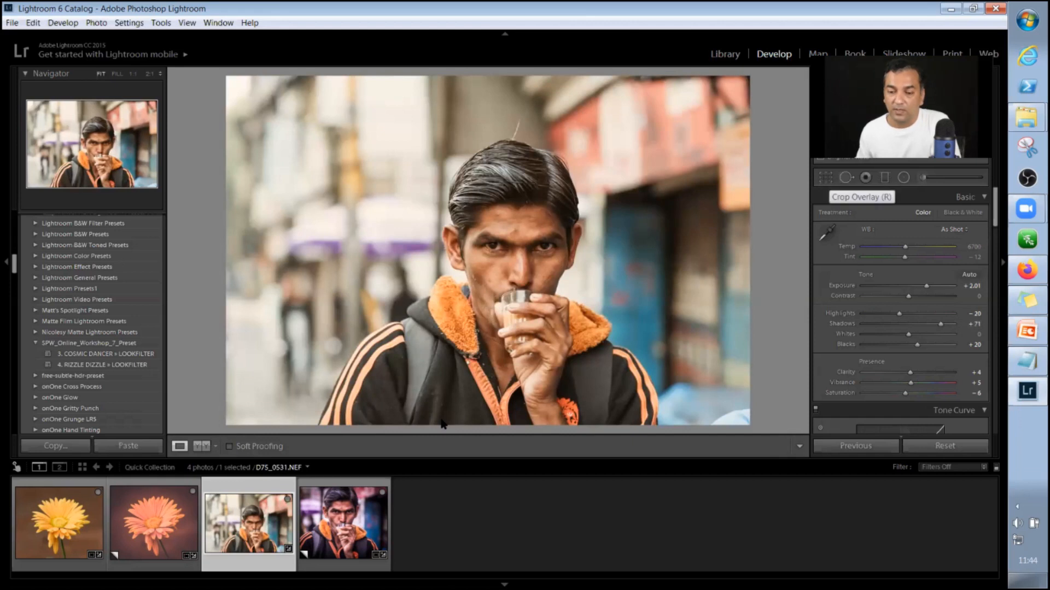
Show the portrait in side-by-side Before & After view with the 3. COSMIC DANCER » LOOKFILTER preset, and set Exposure to +2.37 and Shadows to +50.
key("y")
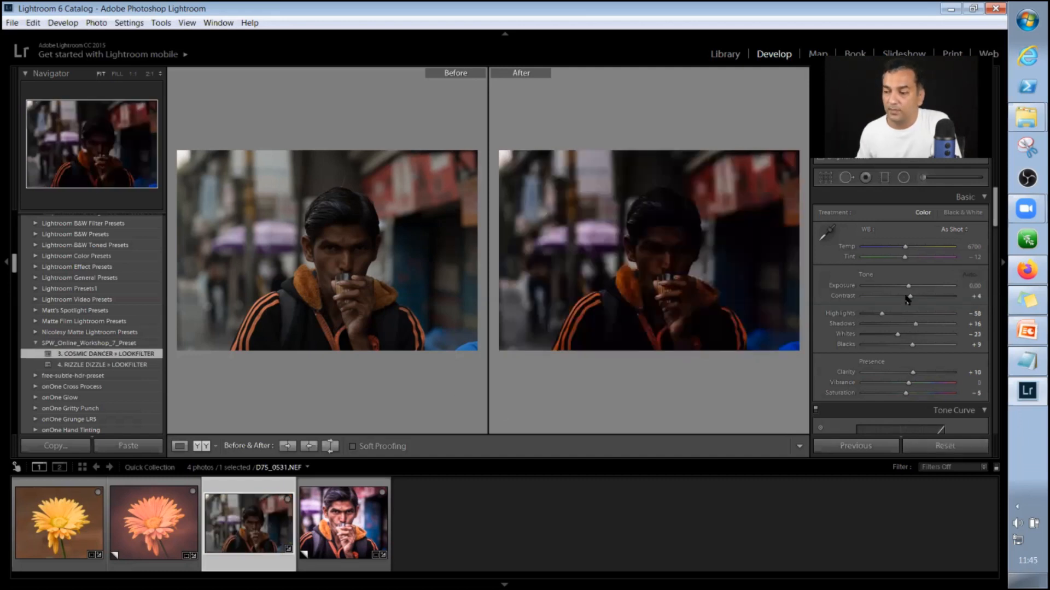
left_click_drag(910, 293, 932, 294)
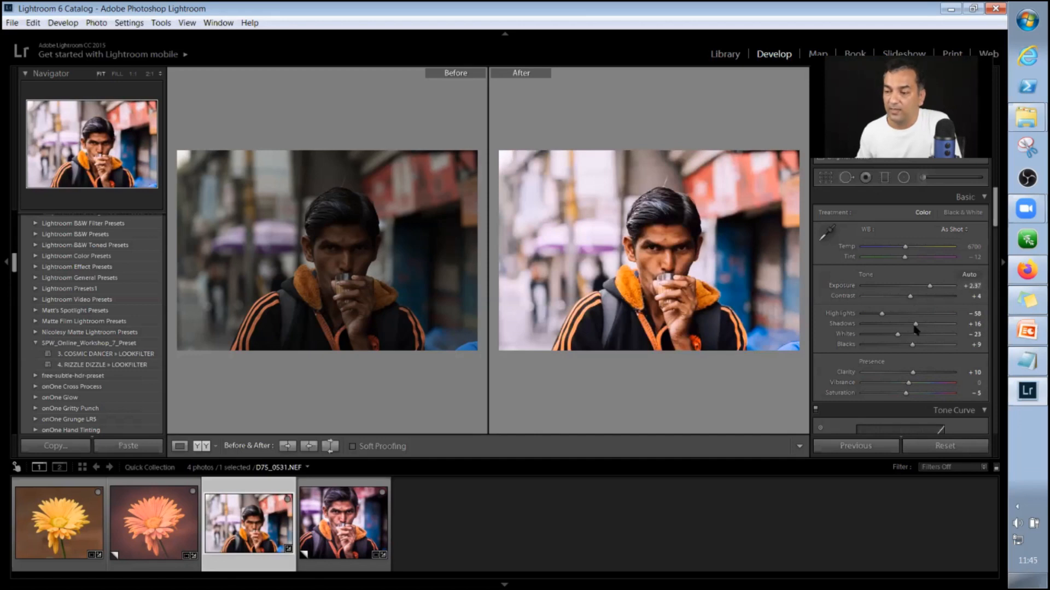
left_click(929, 327)
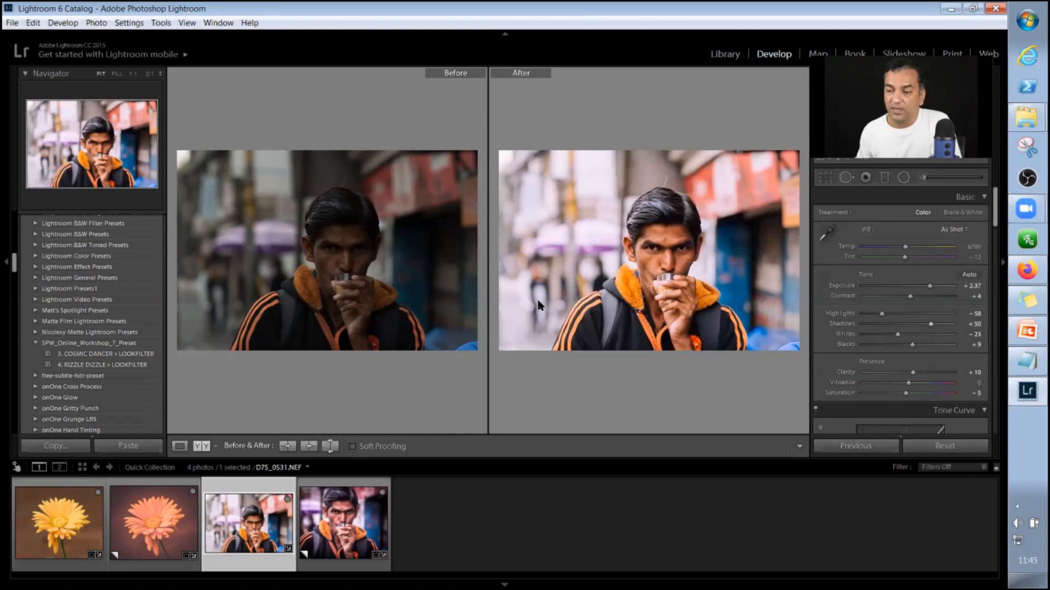
Return the portrait D75_0531.NEF to the single-photo view and reset all its adjustments.
left_click(210, 445)
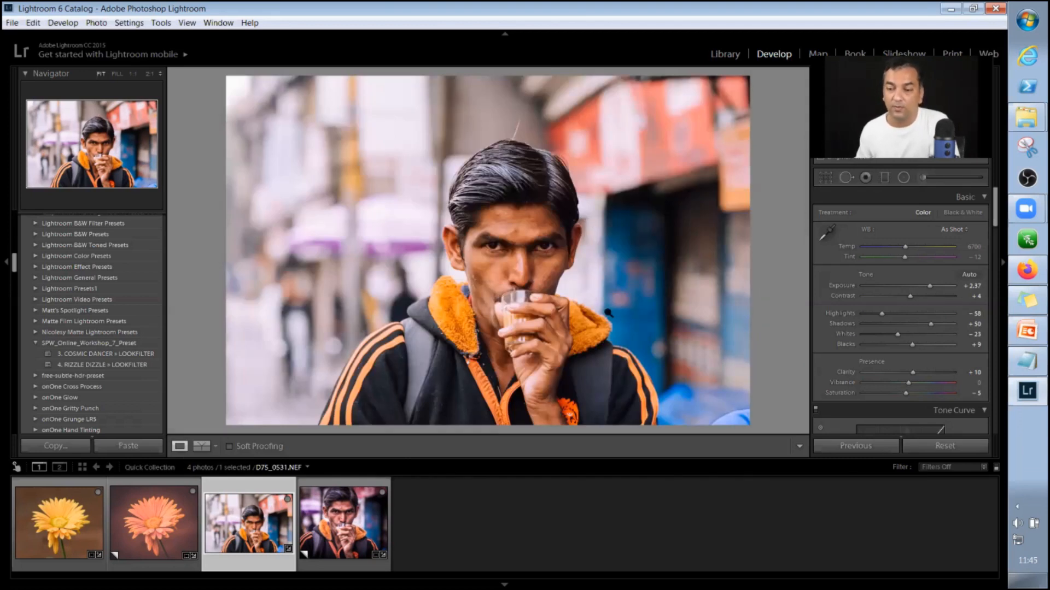
left_click(607, 313)
left_click(606, 234)
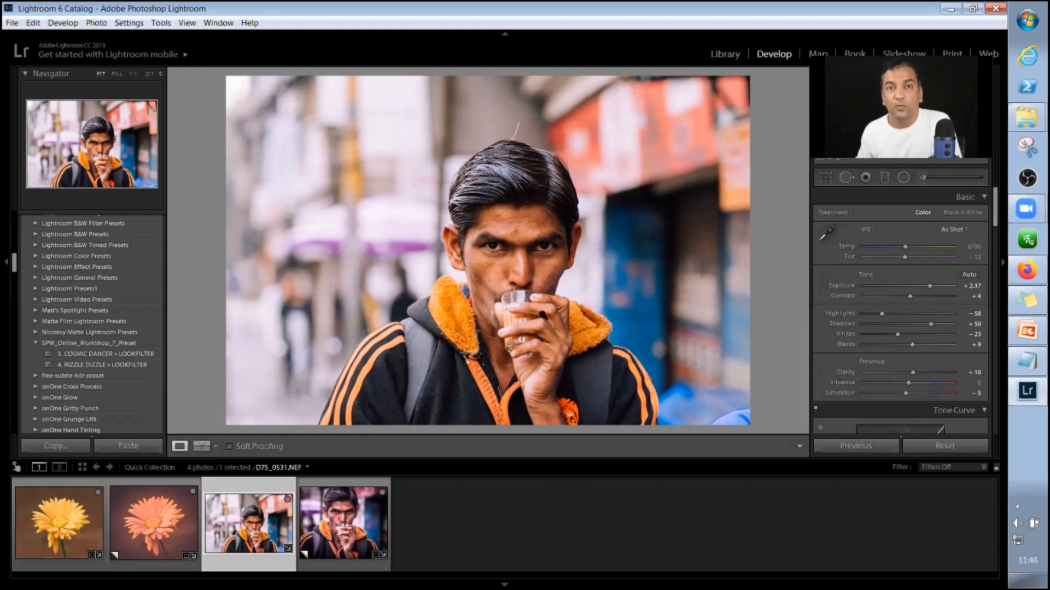
left_click(933, 447)
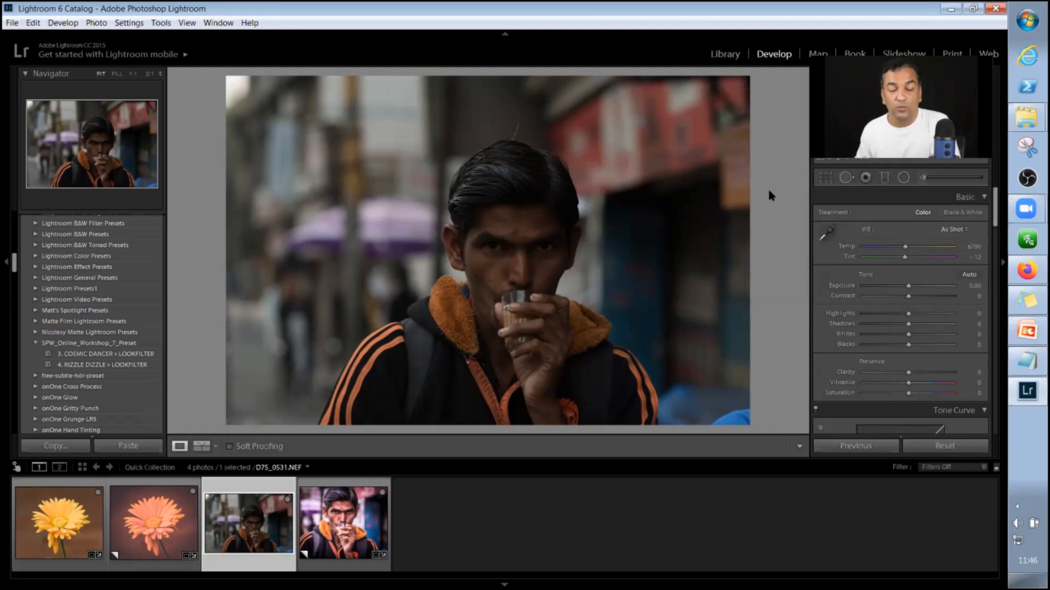
Set the portrait's Exposure to +1.65 and warm its white balance to a Temp of 7689.
left_click(921, 292)
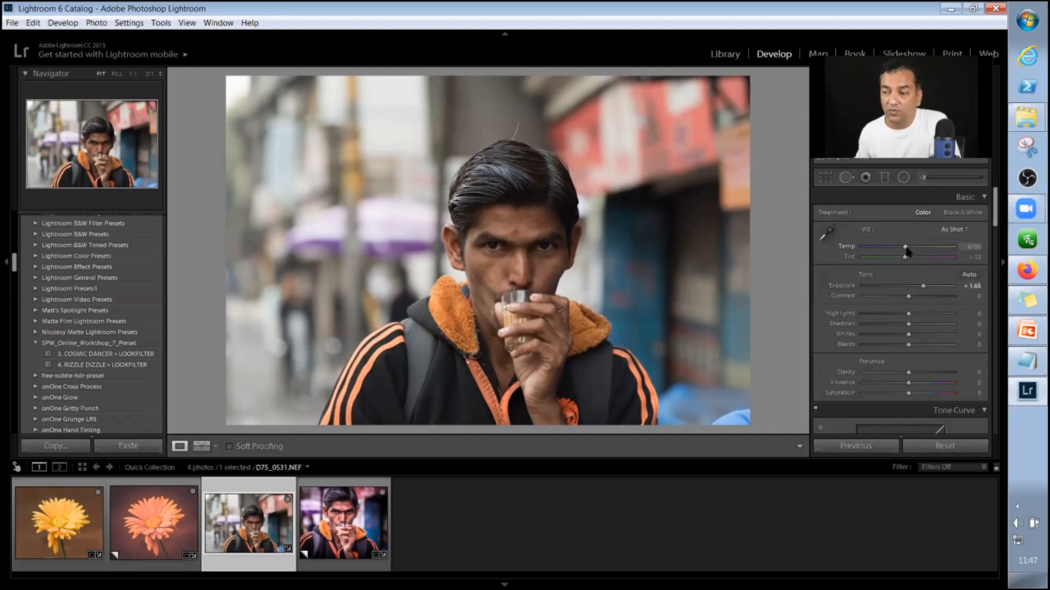
left_click_drag(906, 247, 919, 252)
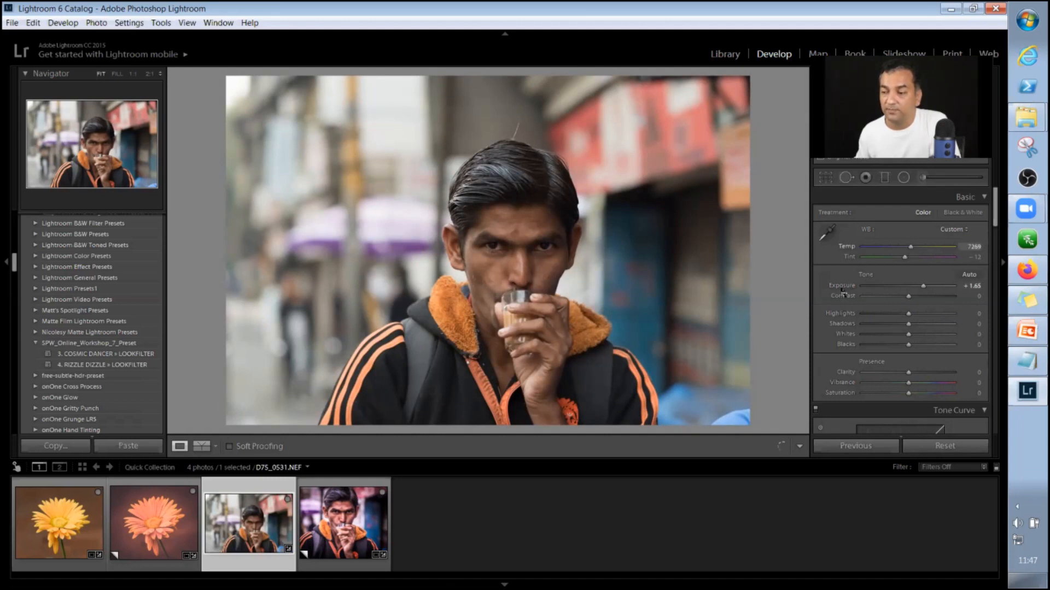
left_click_drag(845, 294, 846, 294)
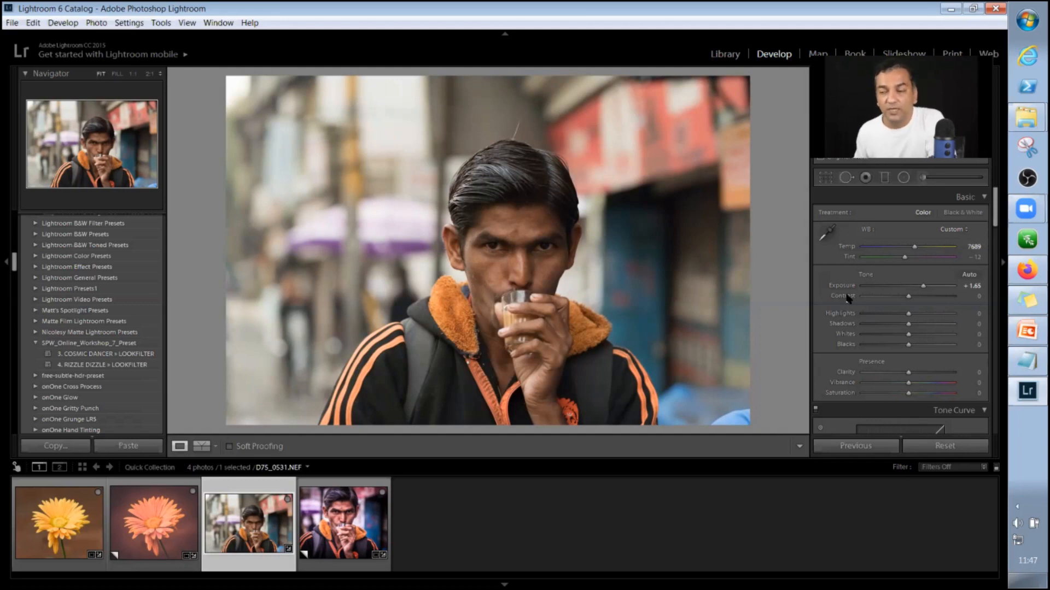
Auto-adjust the portrait's Contrast and fine-tune it to +19.
double_click(846, 296, "shift")
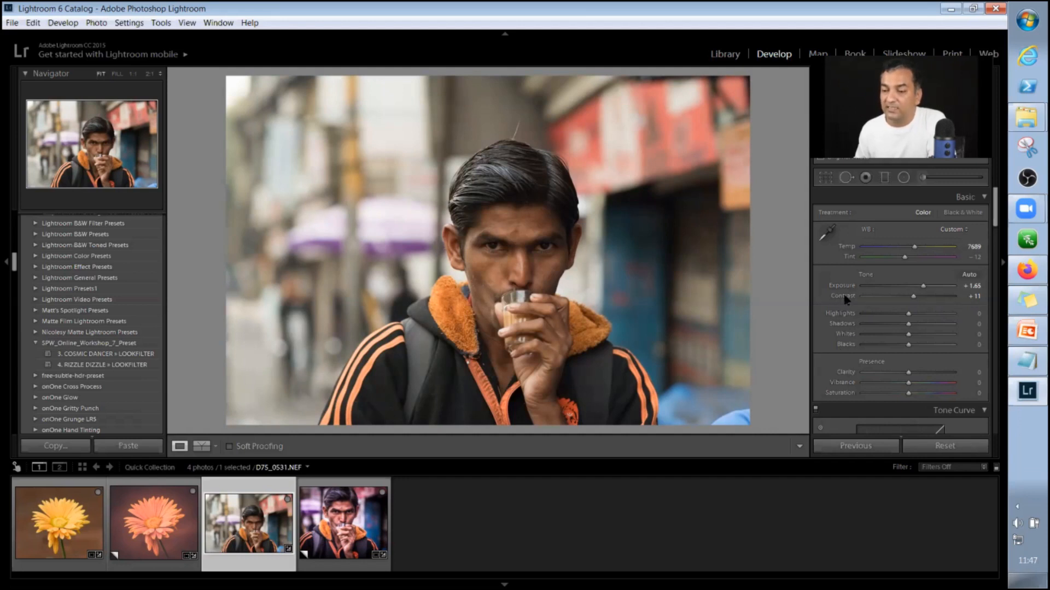
key("shift")
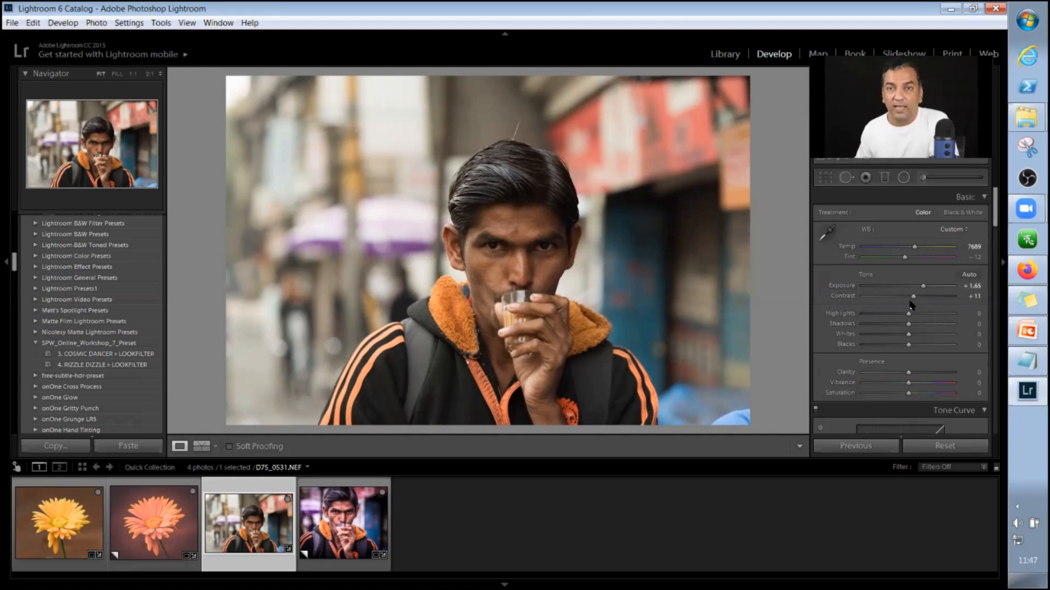
left_click_drag(913, 296, 917, 307)
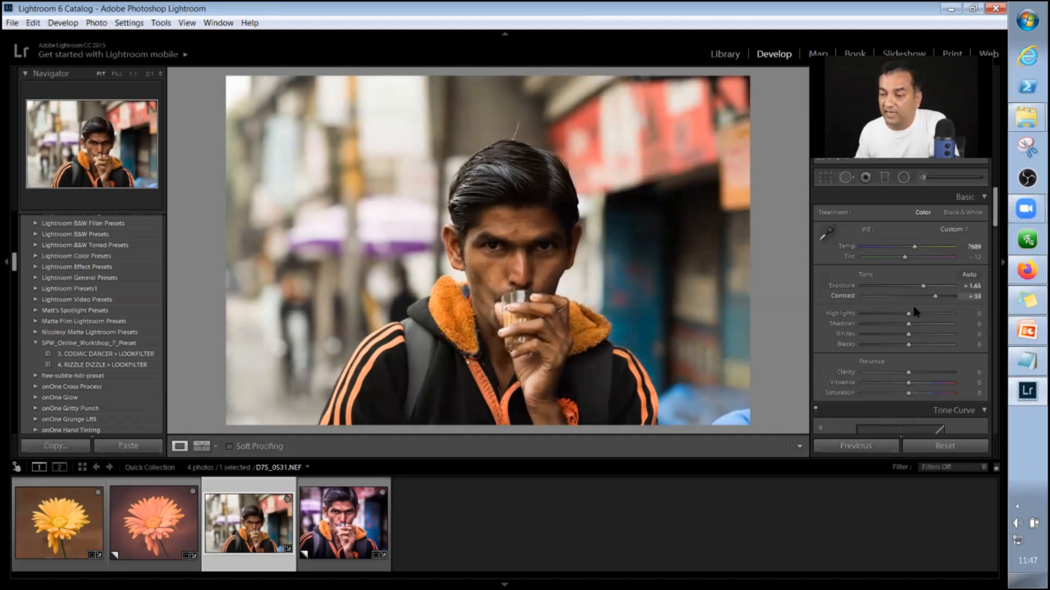
left_click_drag(913, 307, 917, 307)
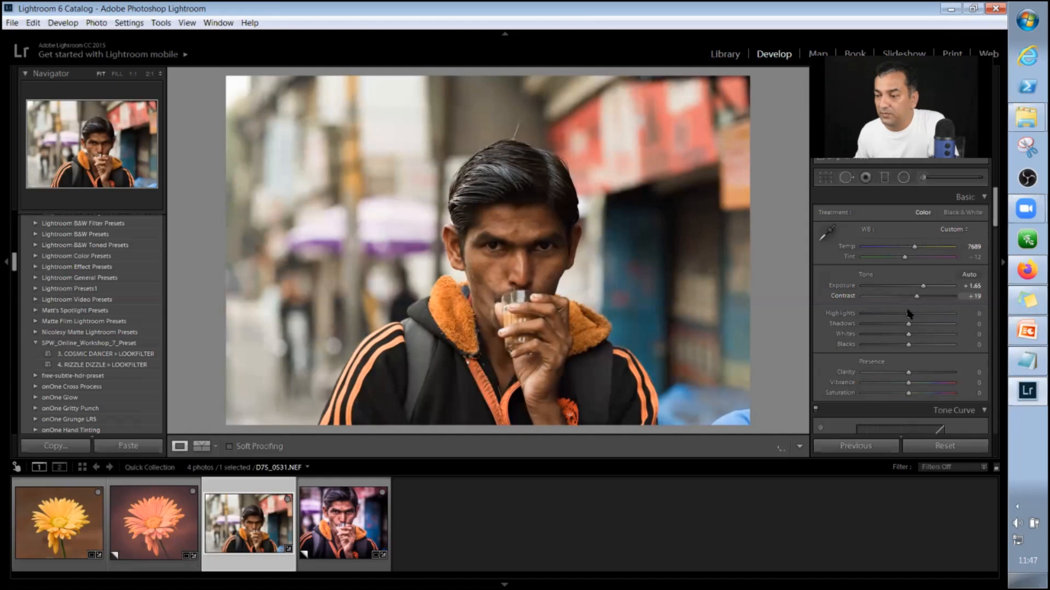
Auto-adjust the portrait's tone values to Highlights -11, Shadows +11, Whites -14 and Blacks -17.
double_click(846, 313, "shift")
double_click(844, 323, "shift")
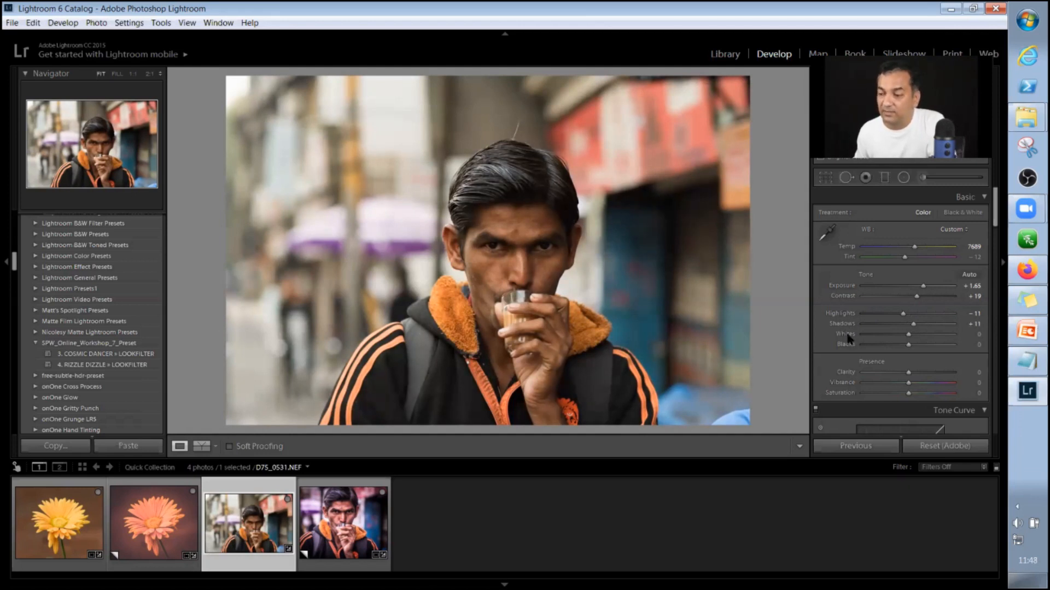
double_click(849, 337, "shift")
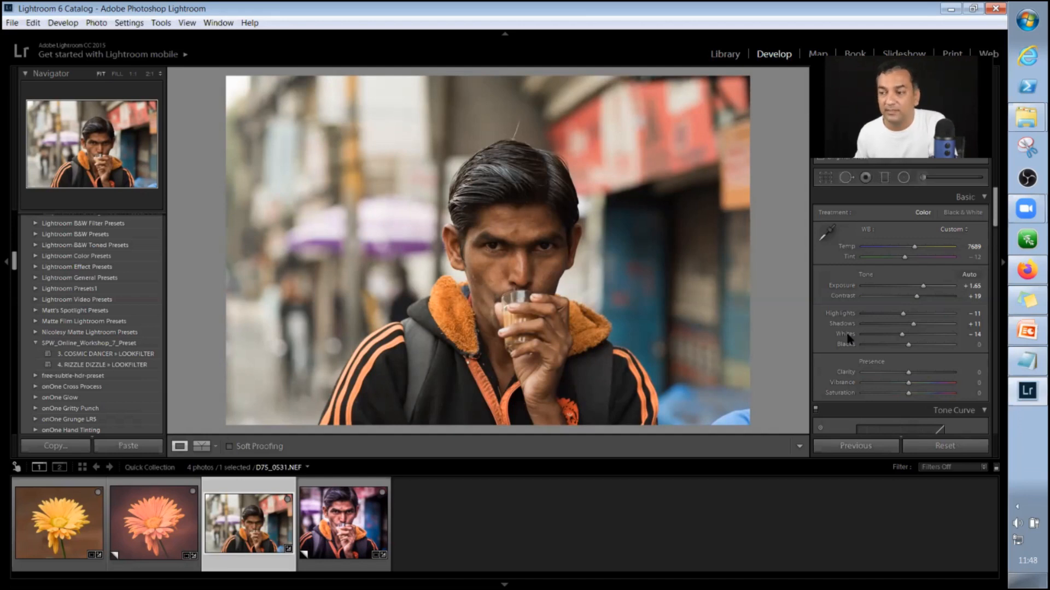
key("shift")
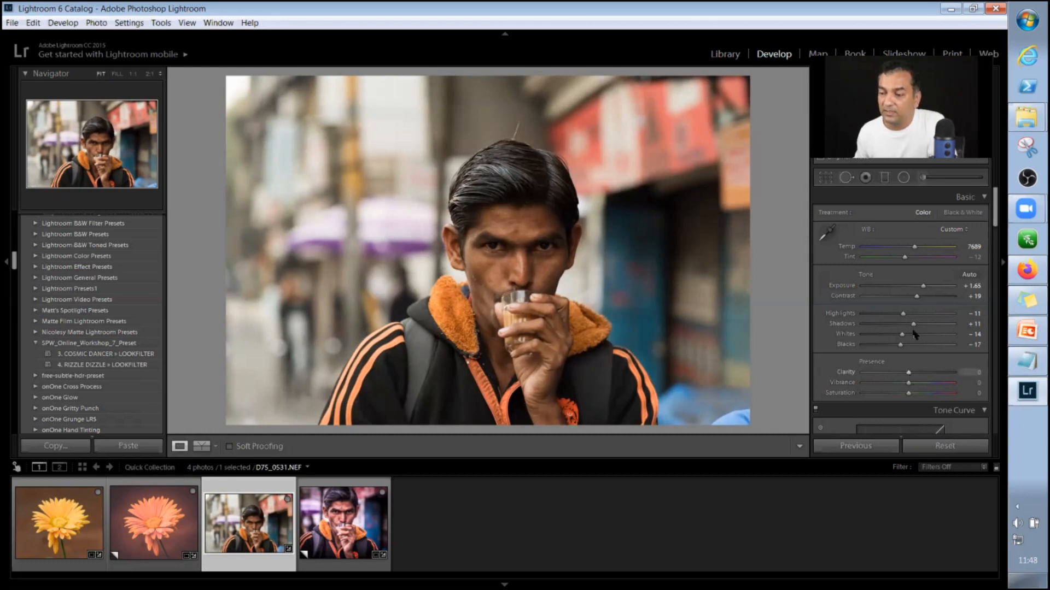
Set the portrait's Clarity to +15 and Vibrance to +25.
scroll(842, 253, "down", 3)
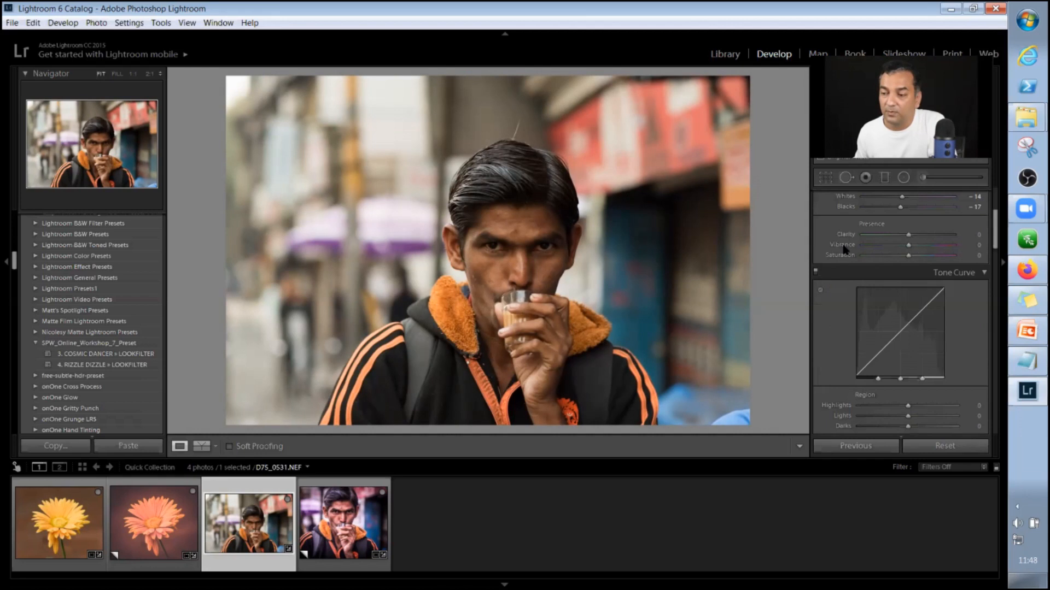
double_click(842, 256, "shift")
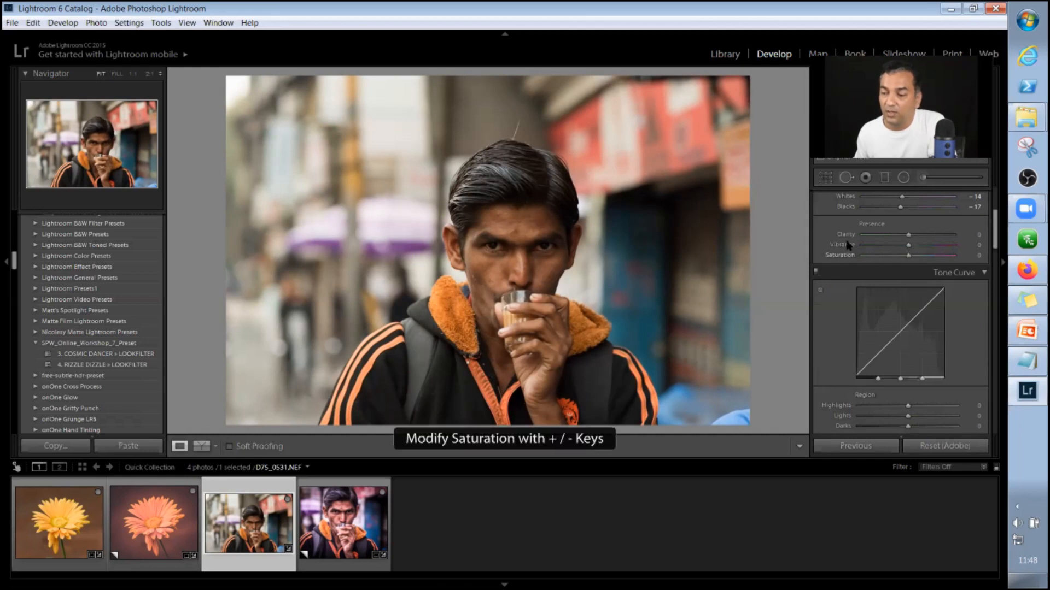
key("comma")
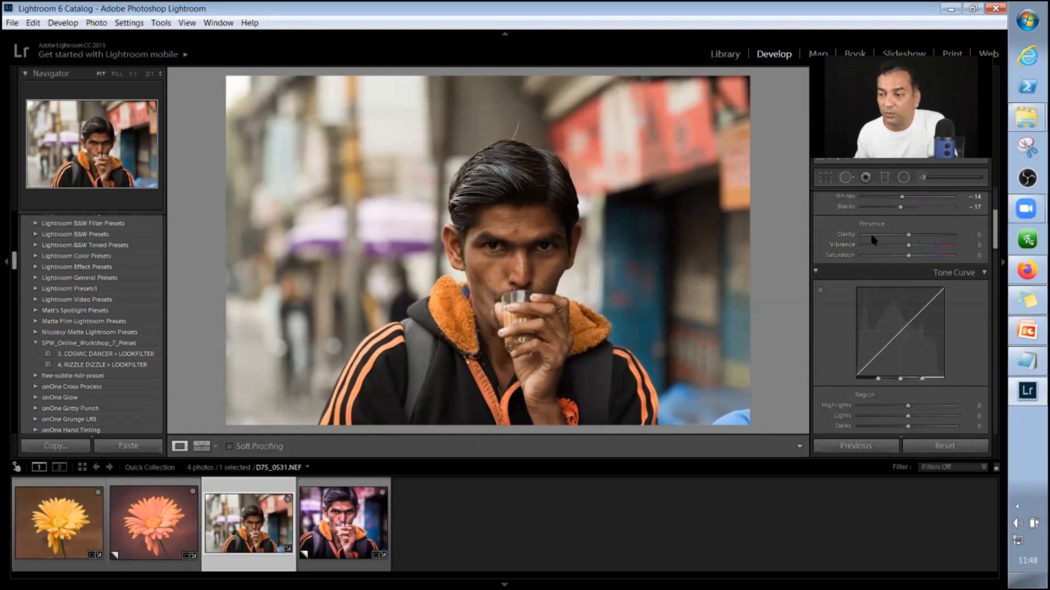
left_click(920, 236)
left_click_drag(921, 239, 920, 239)
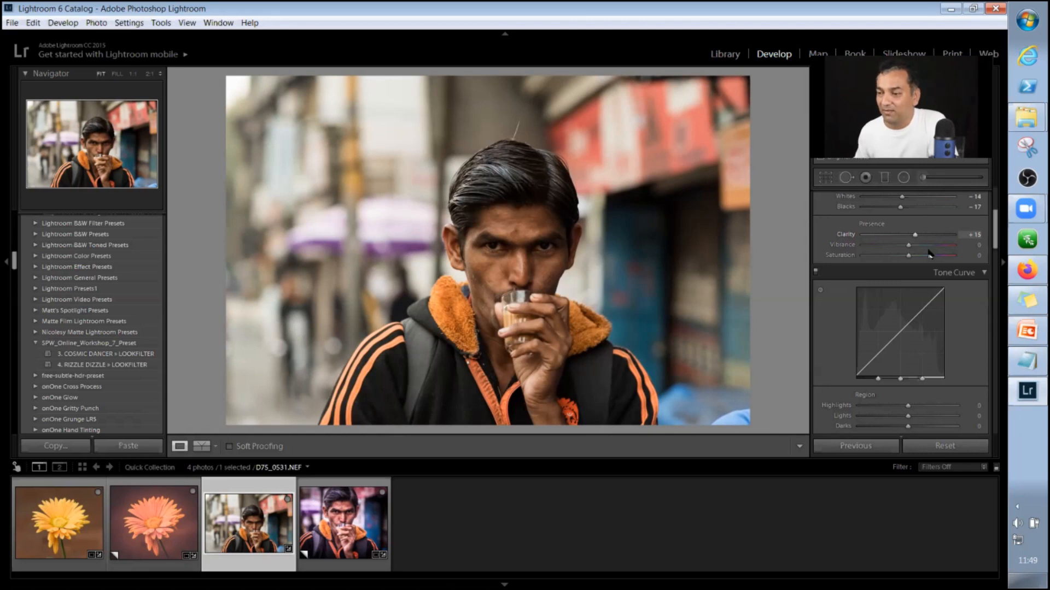
left_click(926, 248)
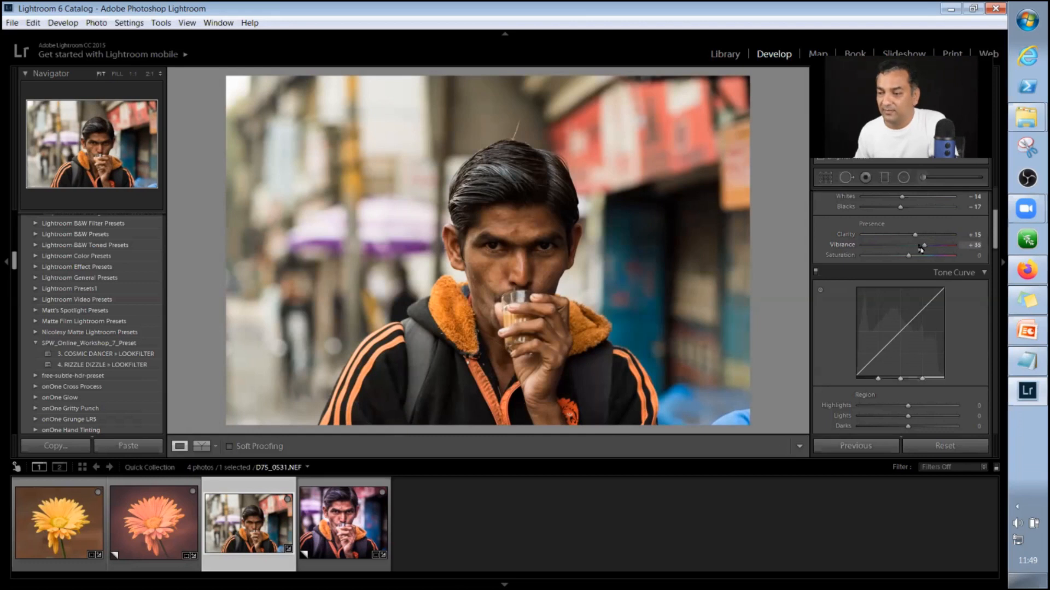
left_click_drag(921, 249, 916, 250)
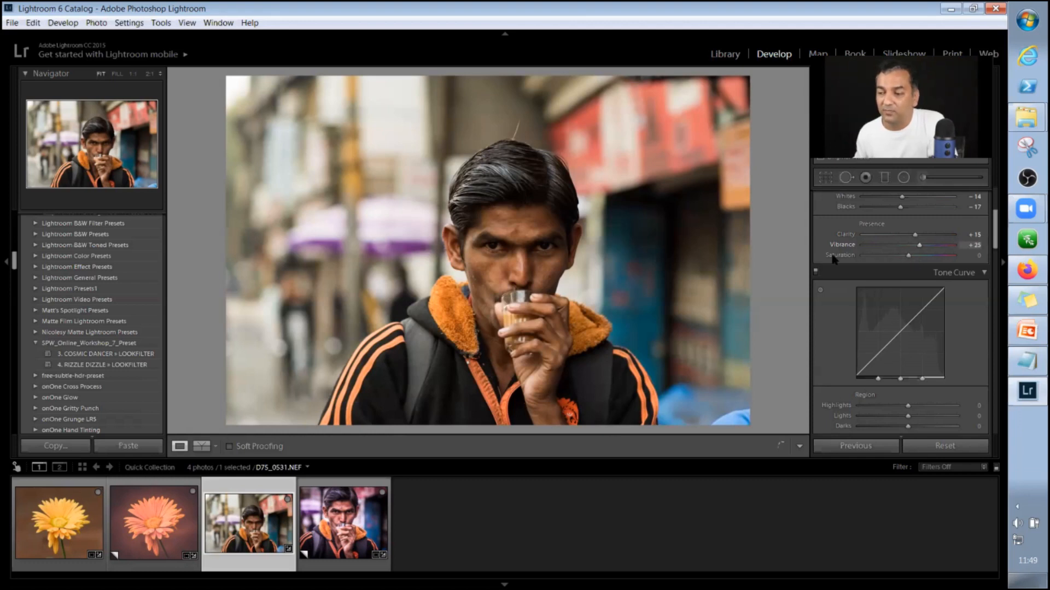
Try stronger and weaker Saturation on the portrait and reset Saturation to 0.
double_click(832, 255, "shift")
key("Up")
key("Up")
key("Up")
key("Up")
key("Up")
key("Up")
key("Down")
key("Down")
key("Down")
key("Down")
key("Down")
key("Down")
key("Down")
key("Down")
key("Down")
double_click(833, 258)
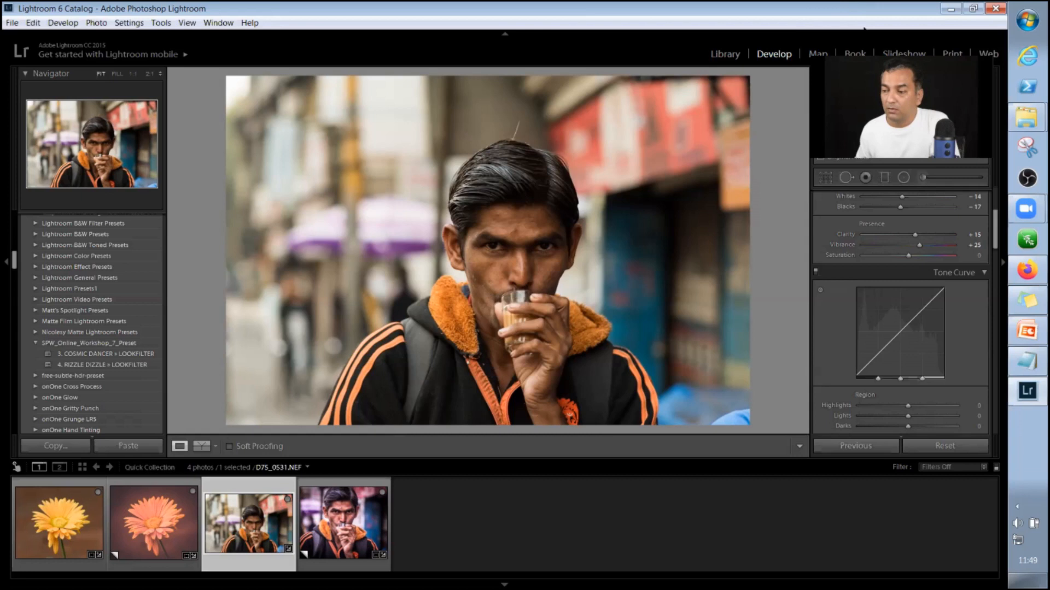
Raise the portrait's Vibrance to +32.
left_click(924, 249)
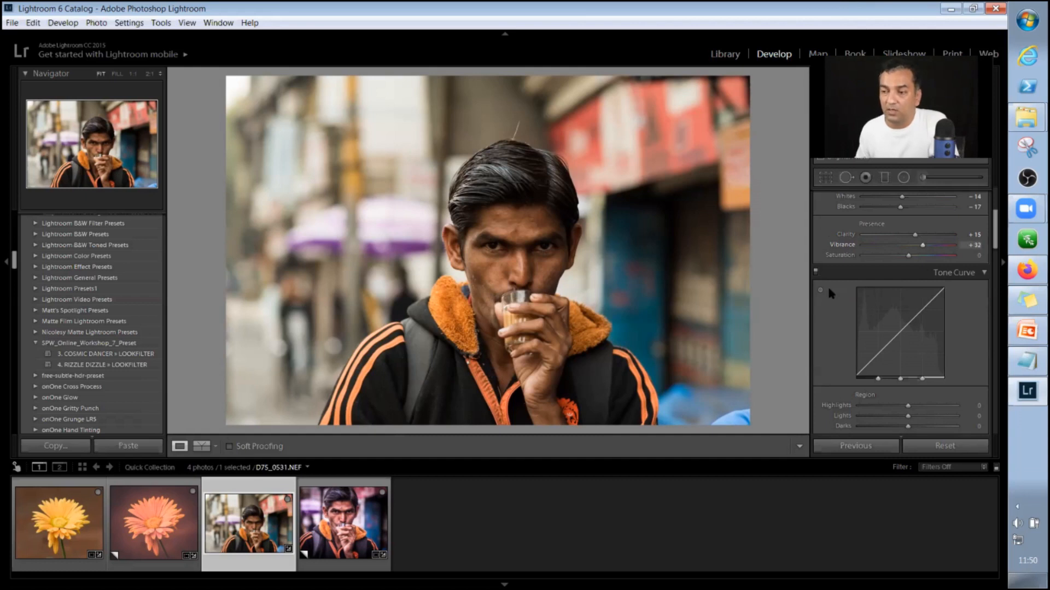
Crop the portrait tighter around the man in the Original aspect, trimming both sides and the area above his head.
left_click(826, 180)
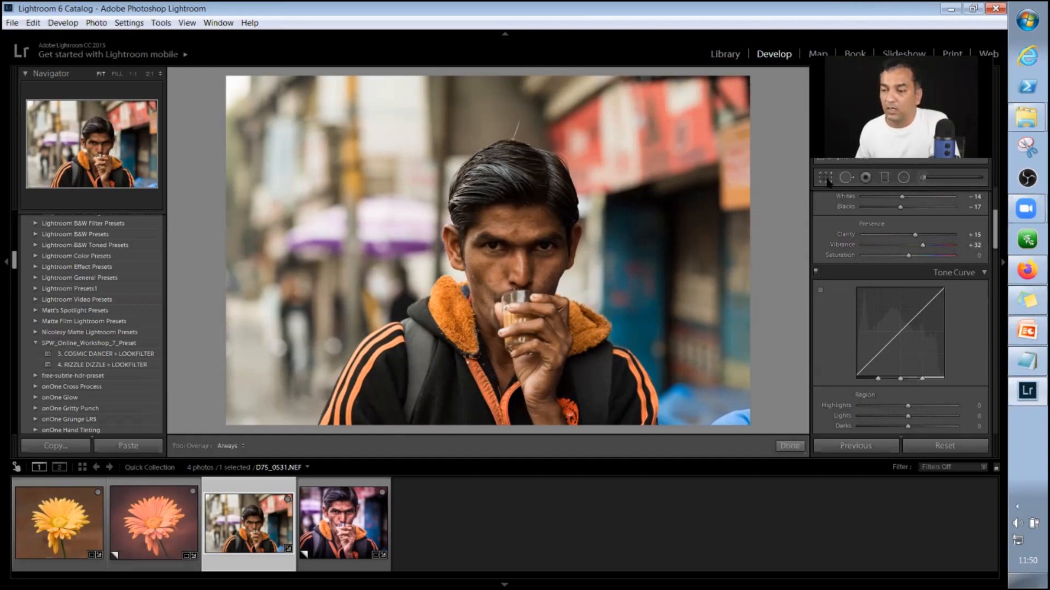
left_click(826, 179)
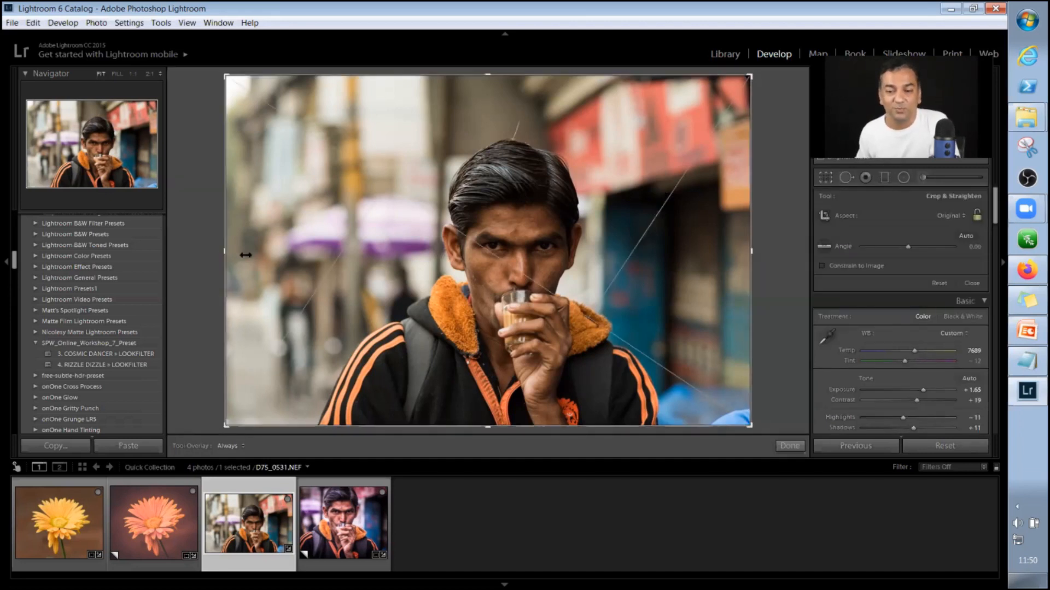
left_click_drag(248, 255, 253, 254)
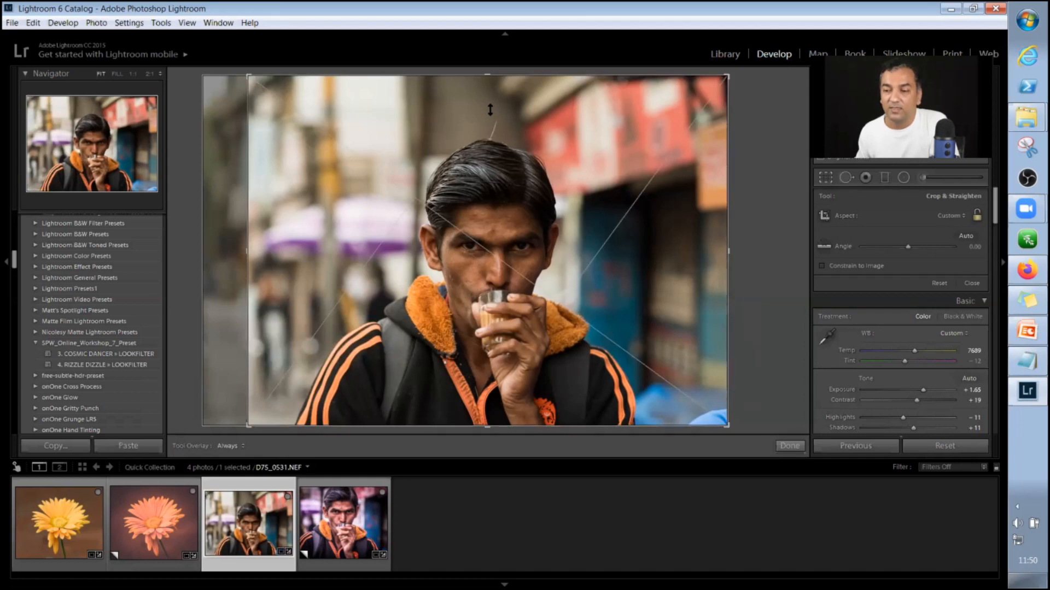
key("ctrl+z")
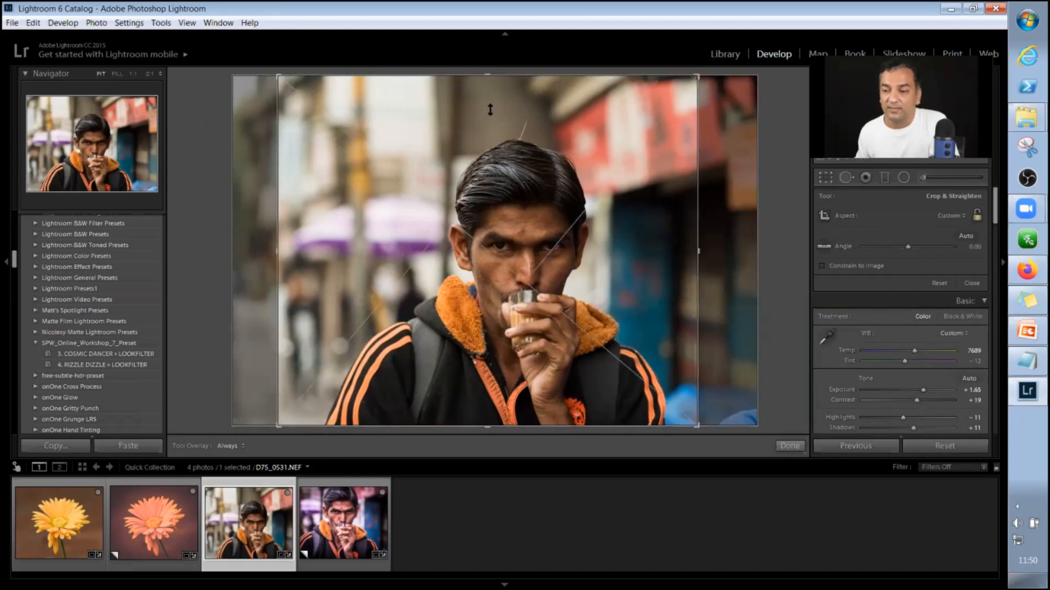
key("ctrl+z")
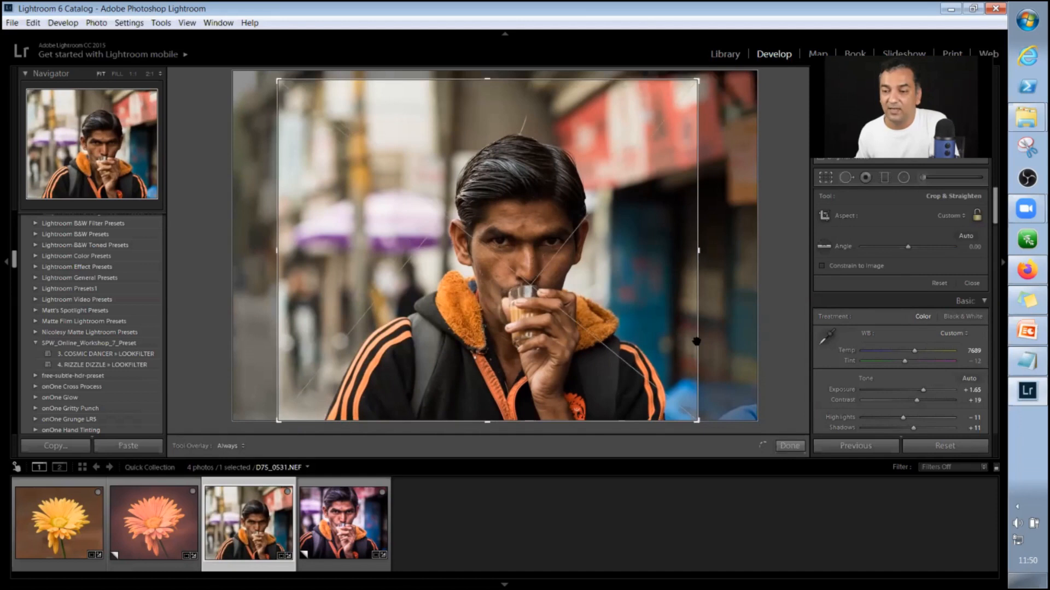
key("ctrl+z")
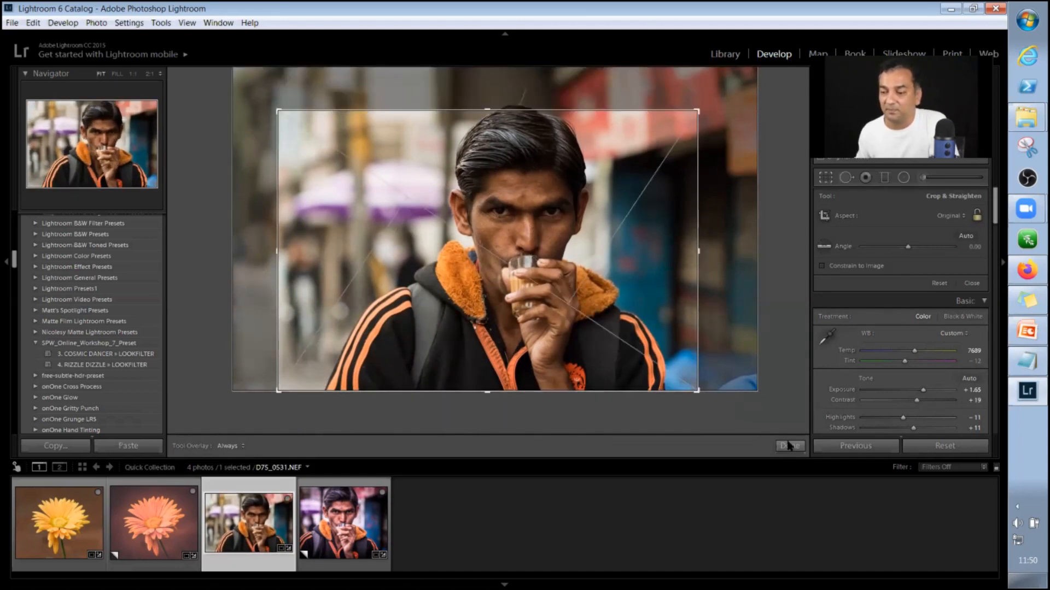
left_click(789, 446)
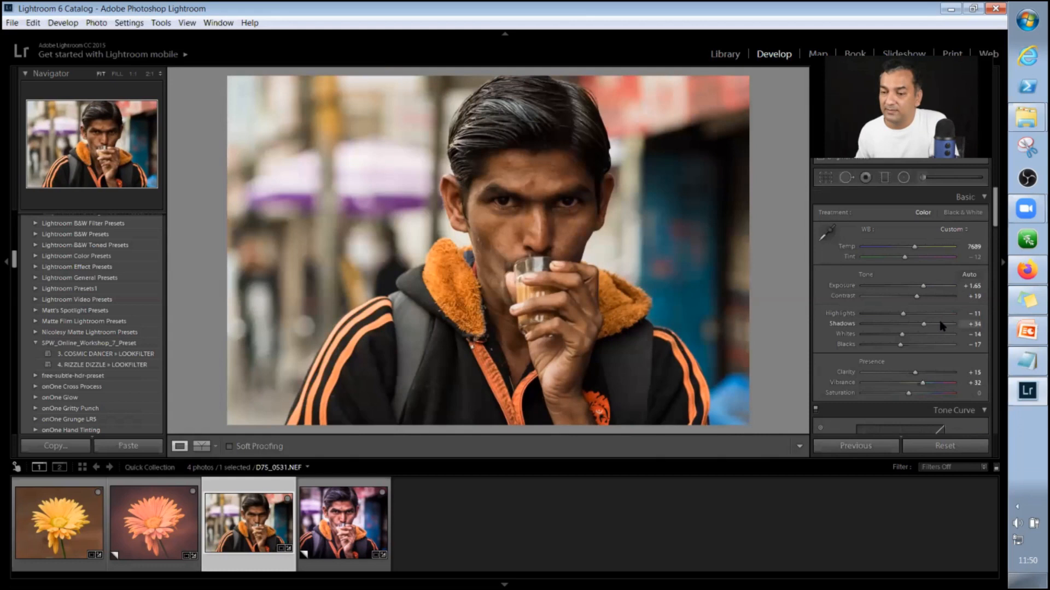
Brighten the cropped portrait with Shadows at +68 and Whites at +25.
left_click_drag(938, 327, 941, 326)
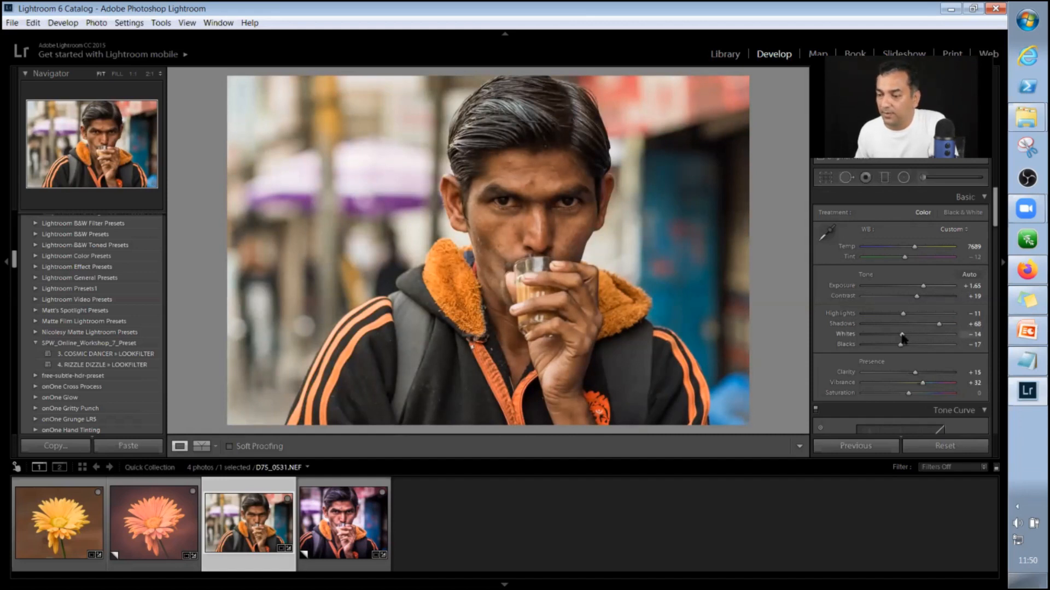
left_click_drag(902, 335, 925, 335)
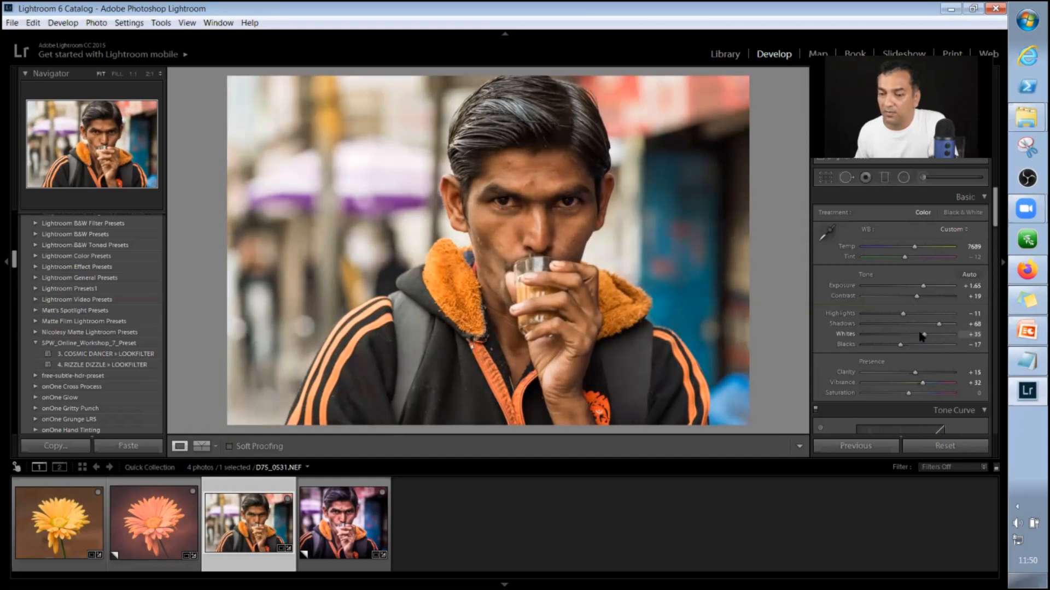
left_click_drag(924, 334, 919, 334)
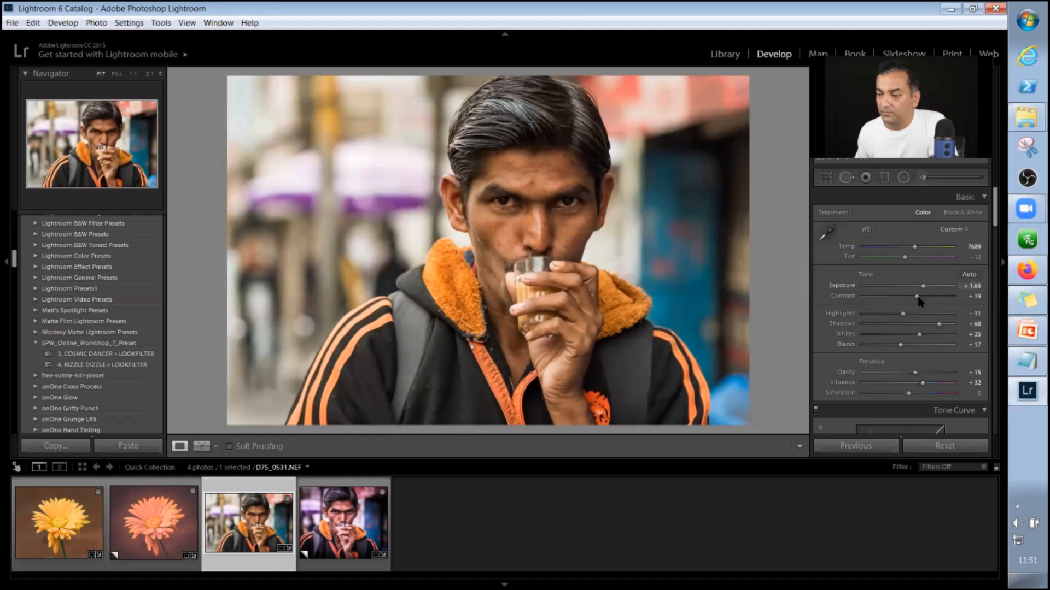
Darken the portrait's edges with a Highlight Priority post-crop vignette, setting its Amount to -45.
scroll(911, 331, "down", 3)
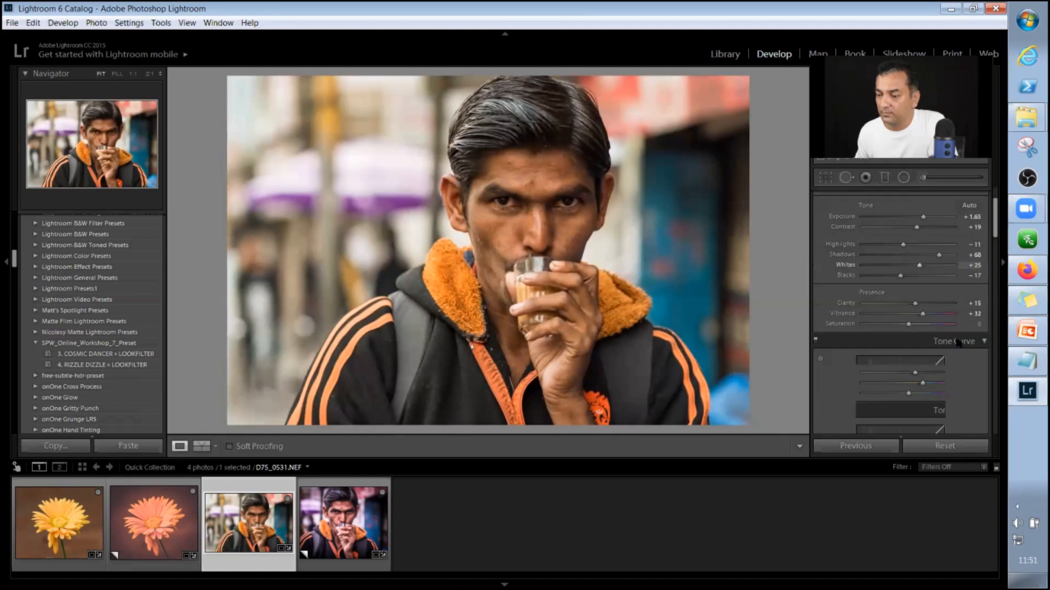
scroll(956, 342, "down", 2)
scroll(956, 342, "down", 3)
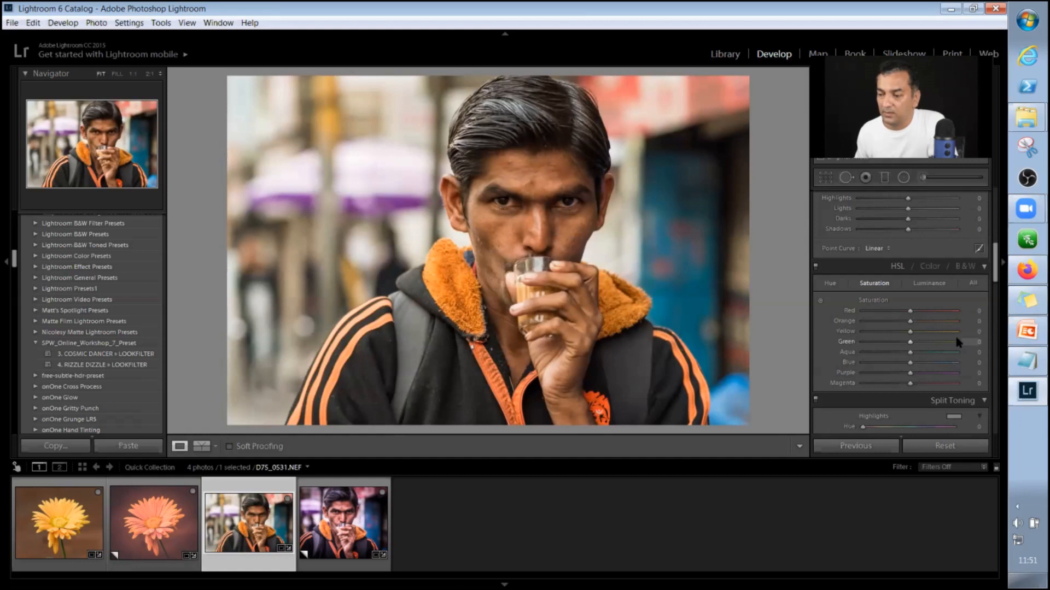
scroll(919, 284, "down", 3)
scroll(917, 277, "down", 3)
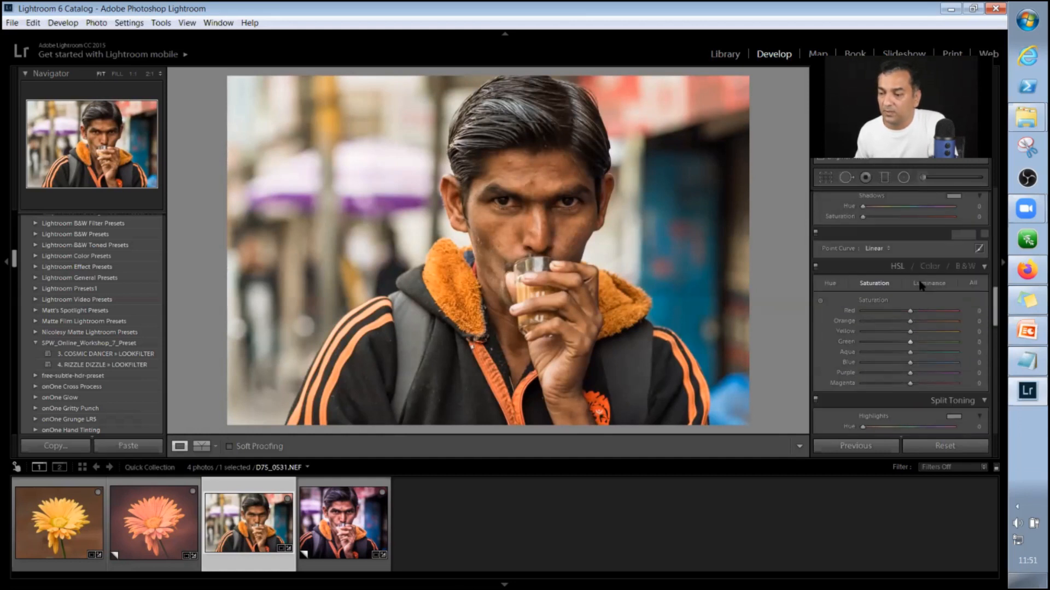
scroll(917, 278, "down", 3)
scroll(917, 278, "down", 3)
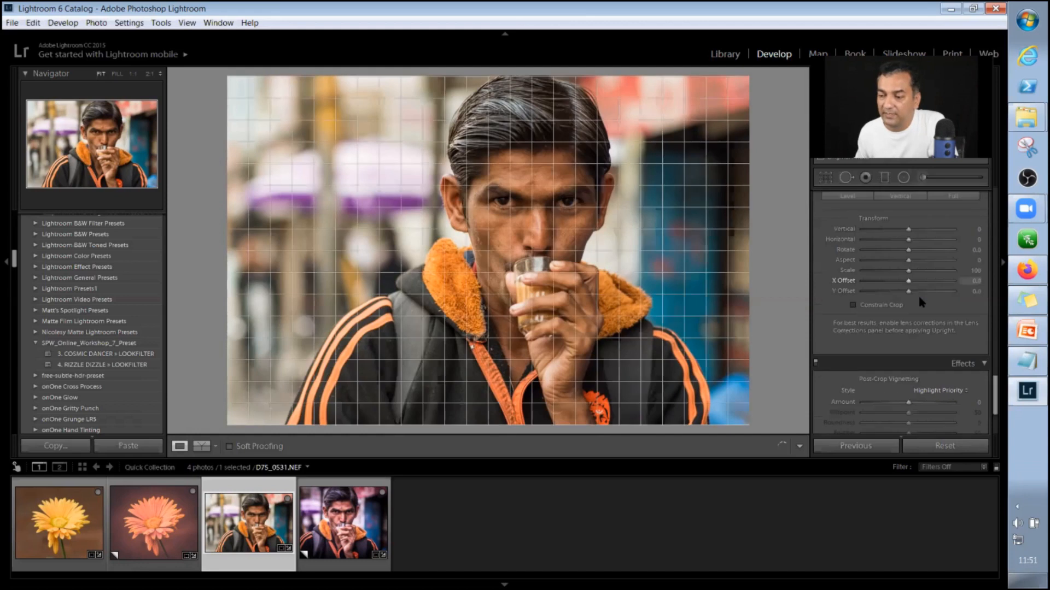
scroll(917, 293, "down", 3)
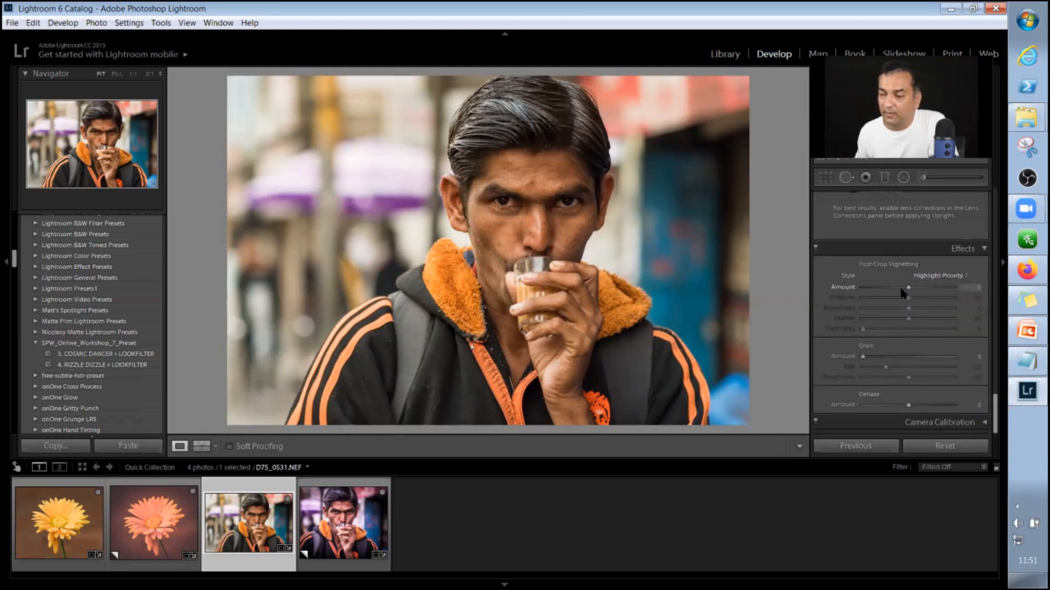
left_click_drag(892, 291, 888, 296)
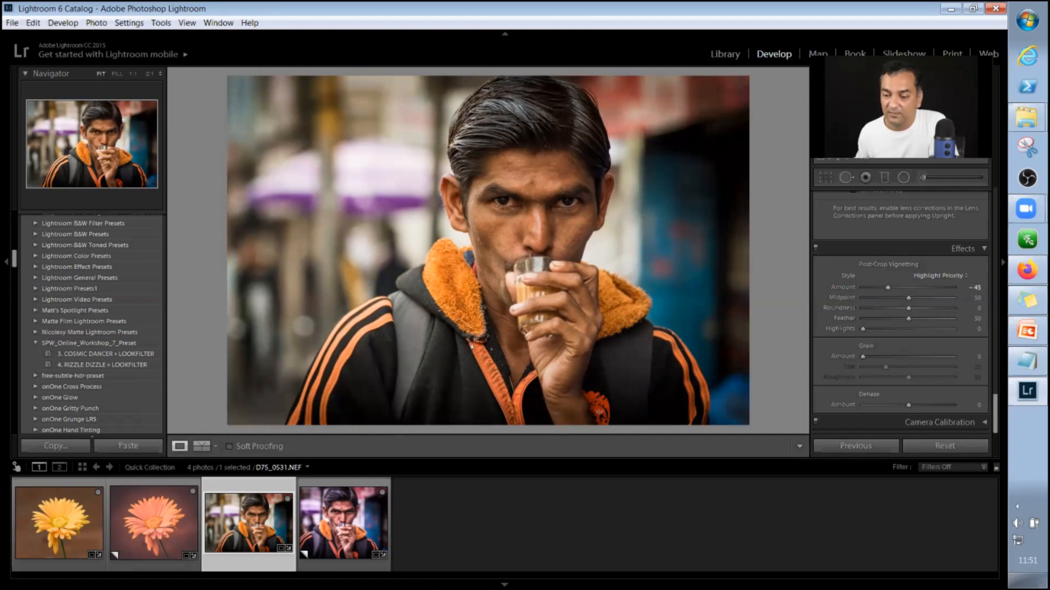
Hide the filmstrip and compare the portrait before and after editing in the split and side-by-side views, ending in the single view.
left_click(504, 585)
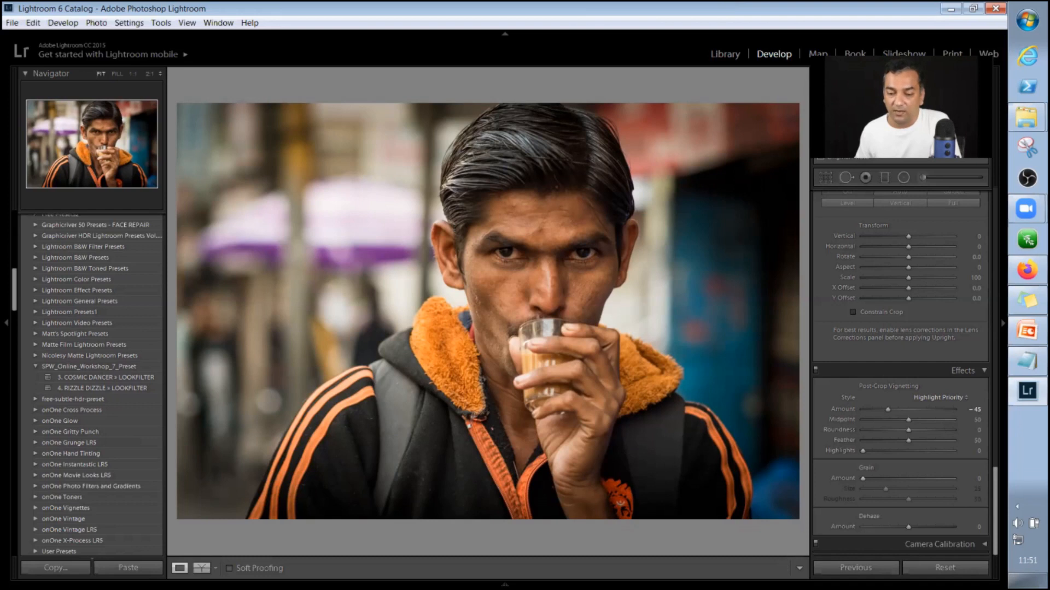
left_click(202, 568)
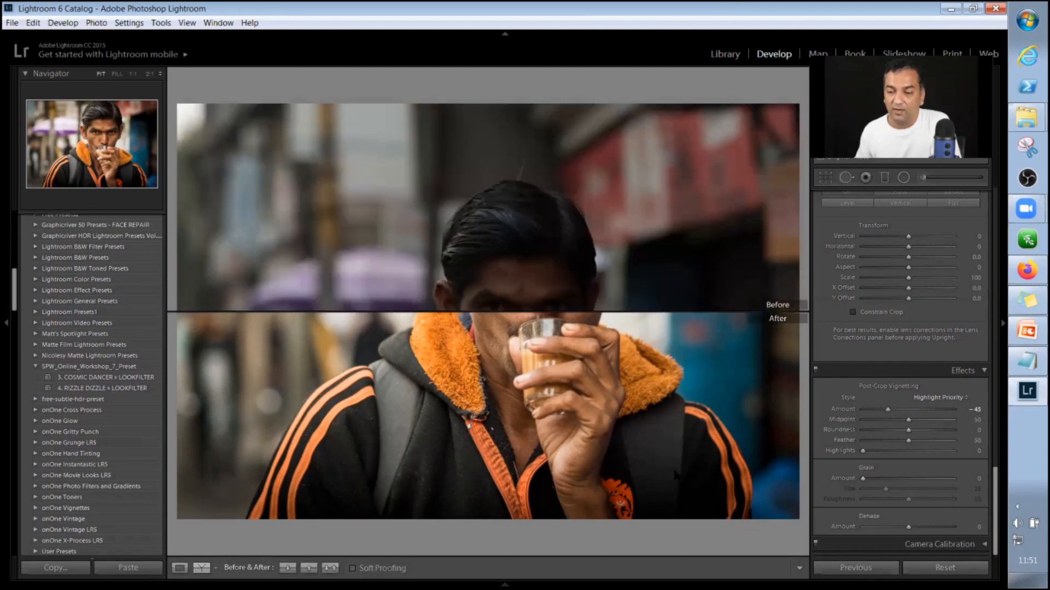
key("y")
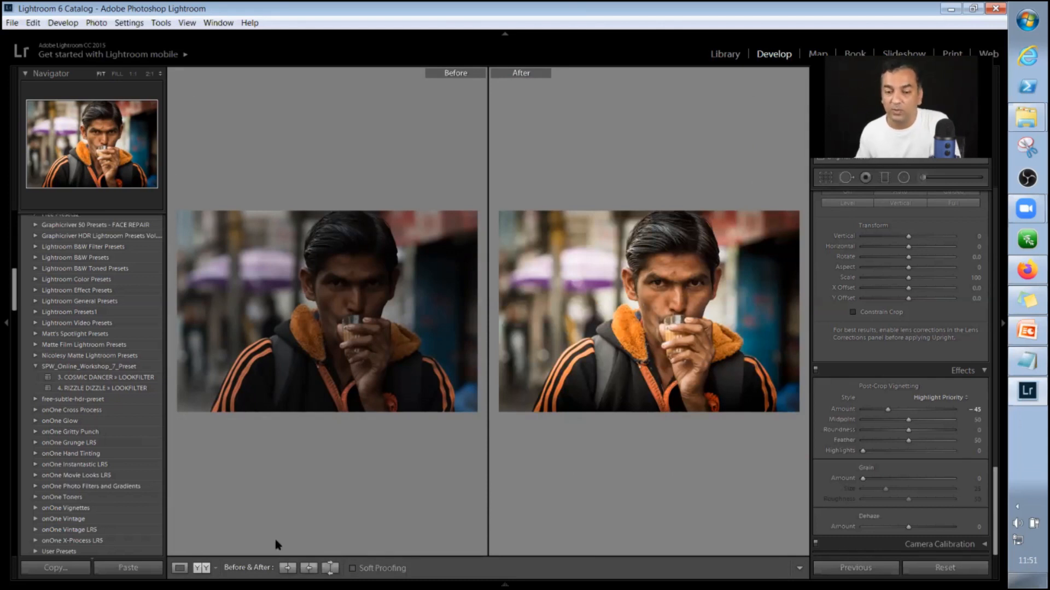
left_click(207, 569)
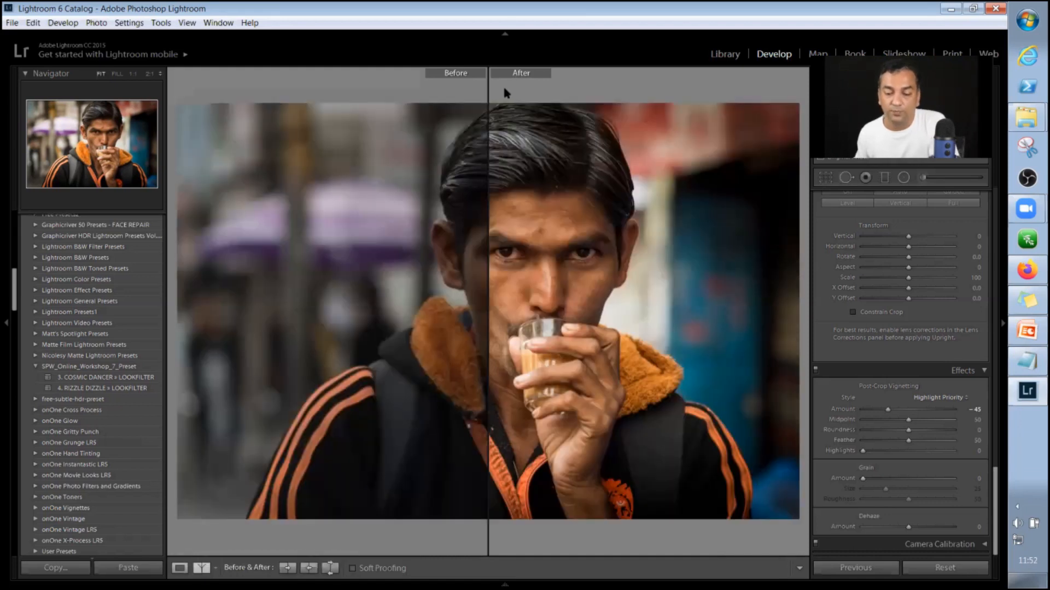
key("y")
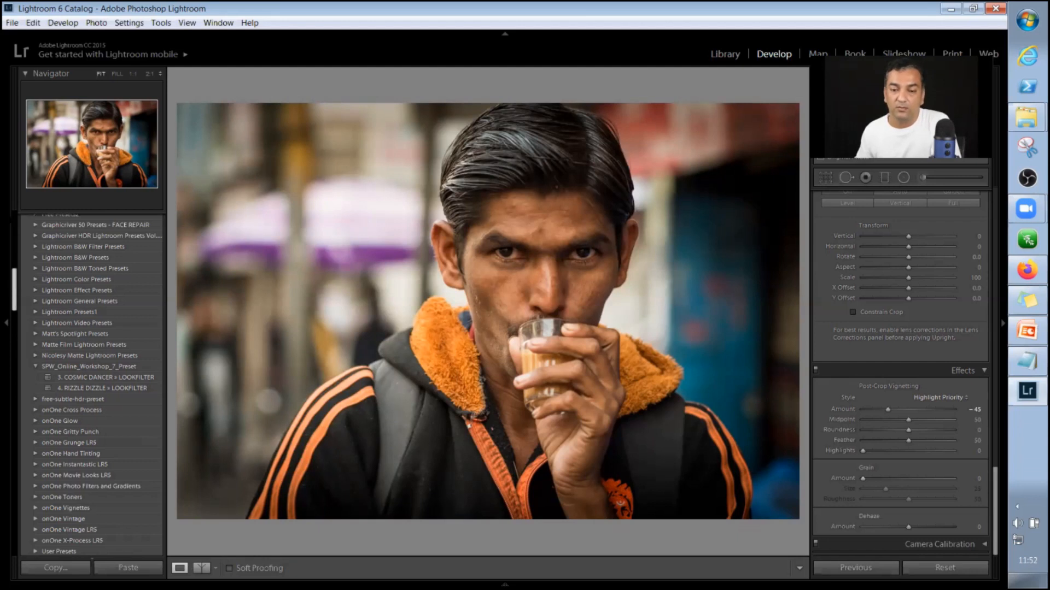
scroll(91, 241, "up", 10)
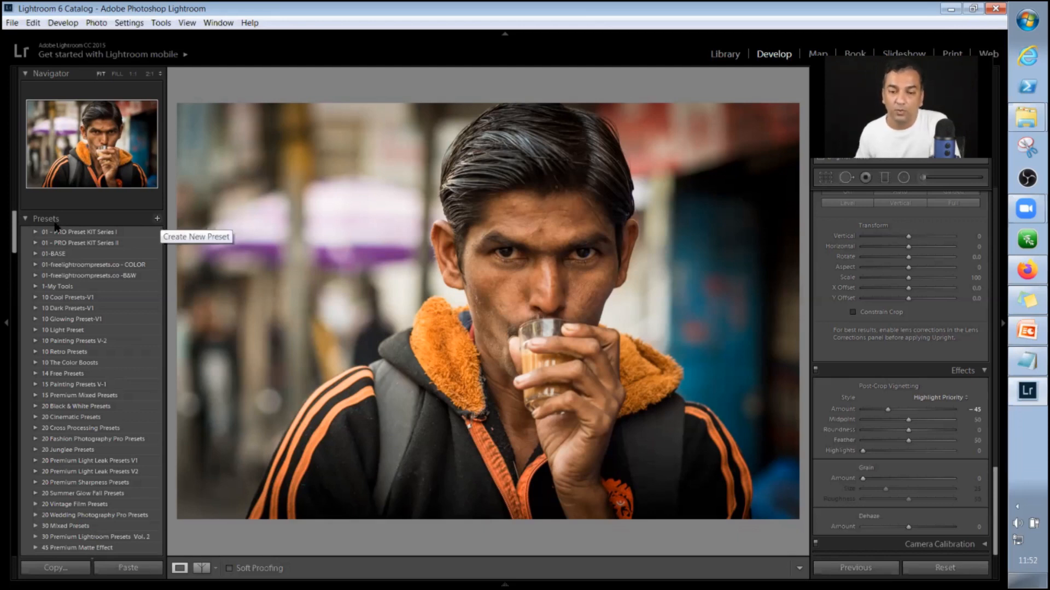
left_click(157, 219)
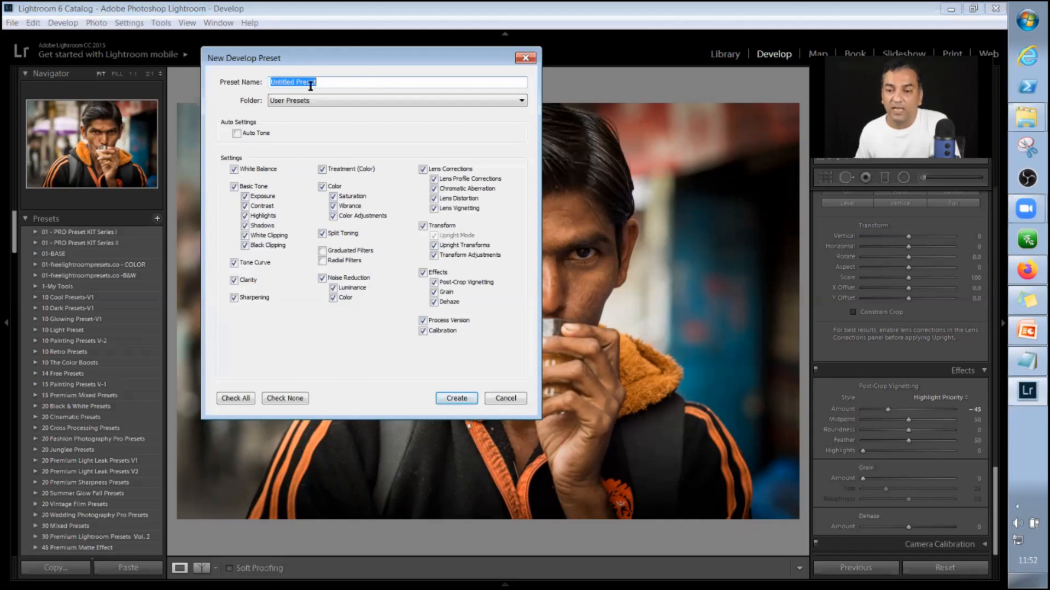
left_click_drag(371, 68, 446, 95)
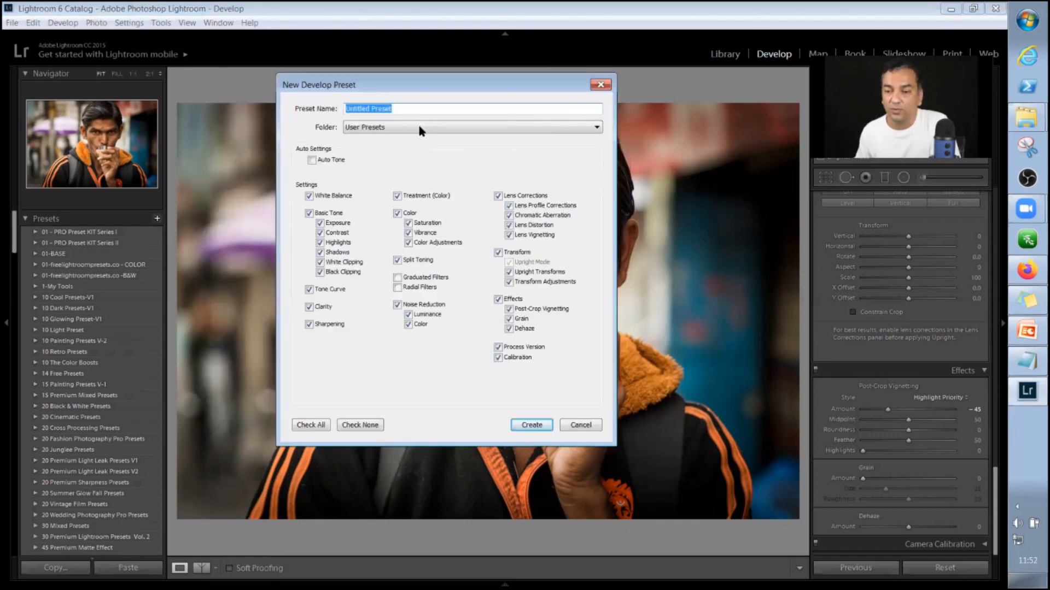
left_click(418, 128)
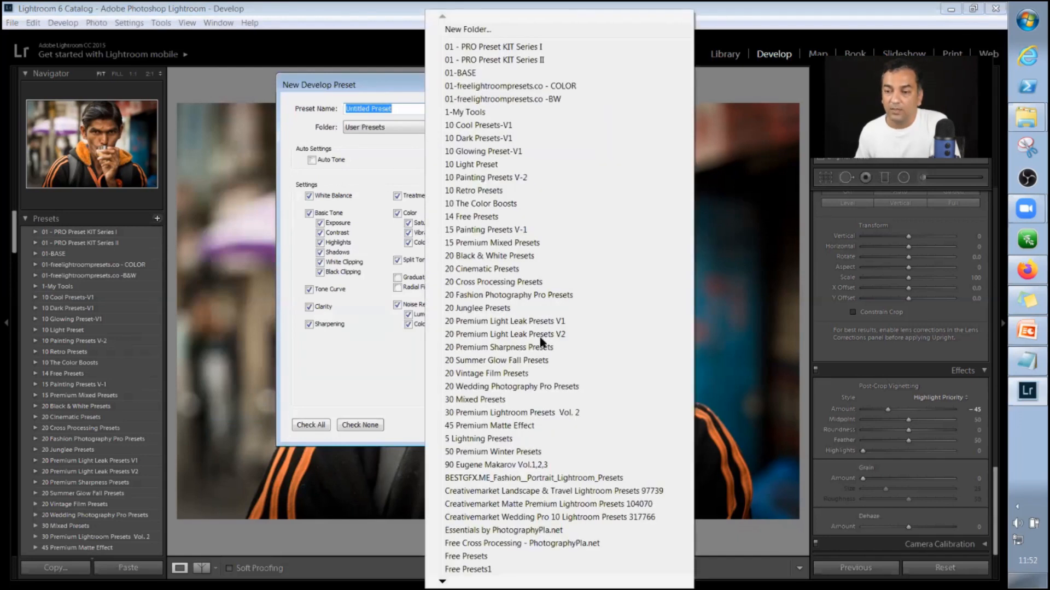
left_click(366, 92)
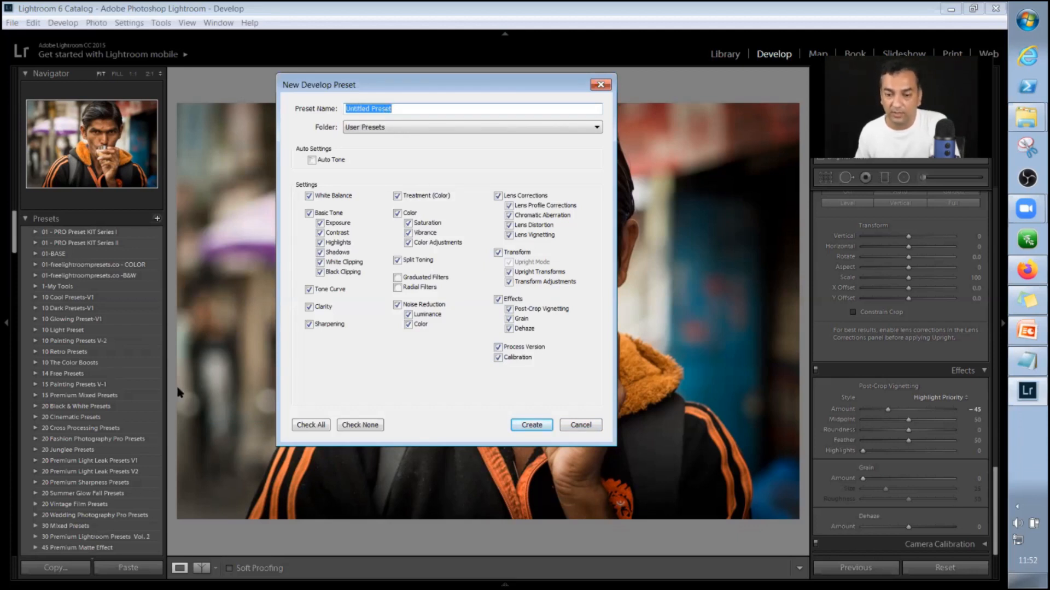
left_click(580, 425)
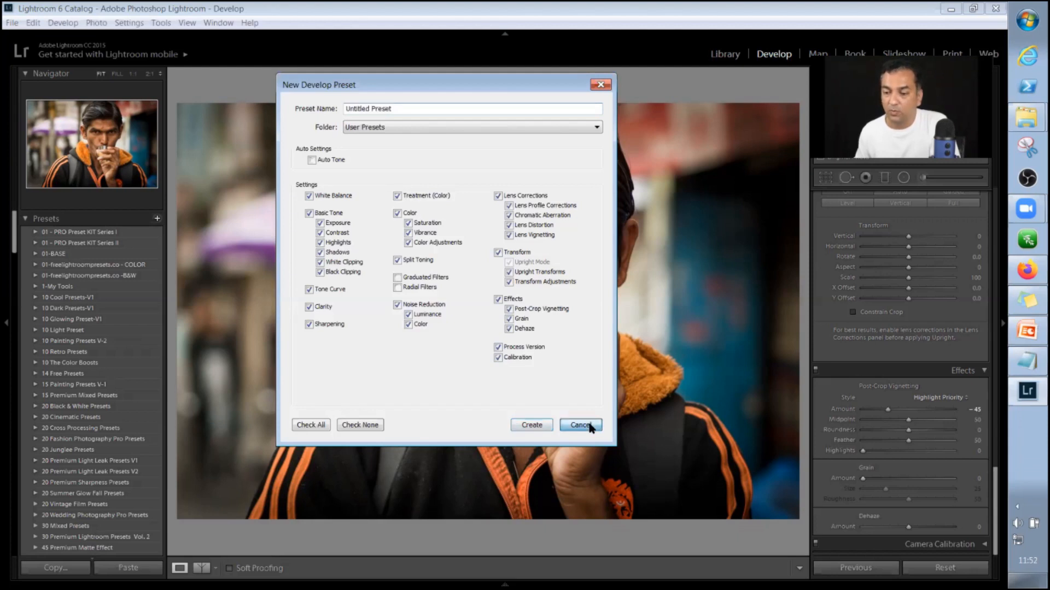
left_click(157, 219)
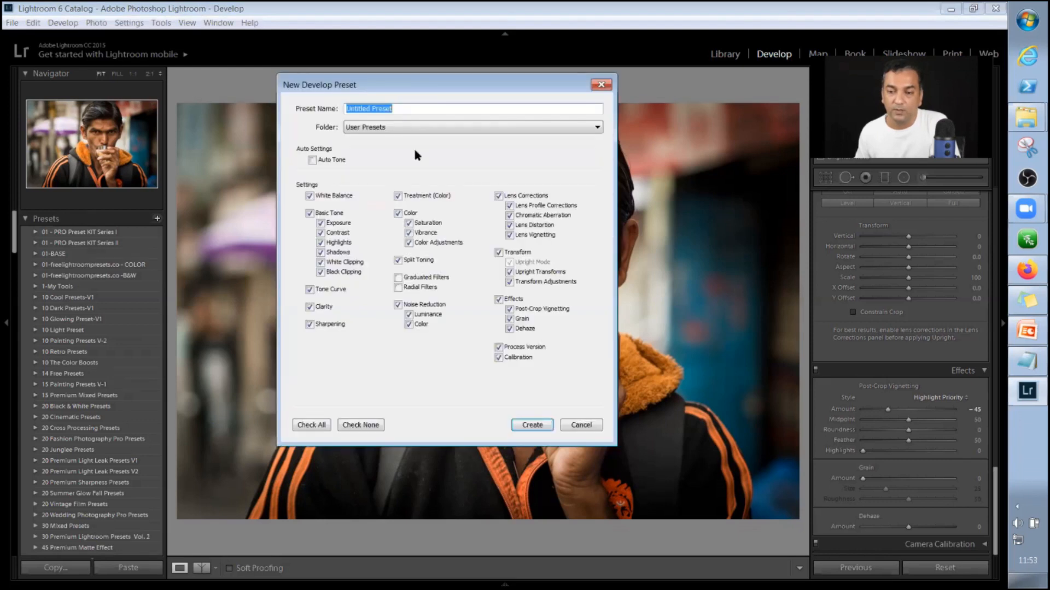
left_click(581, 425)
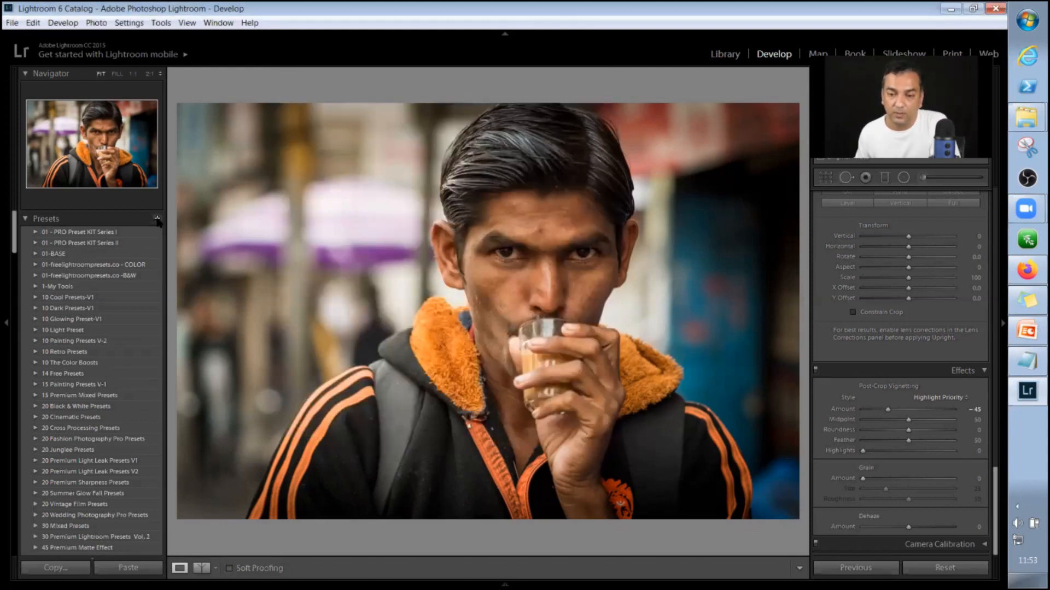
left_click(157, 218)
left_click(592, 427)
right_click(35, 237)
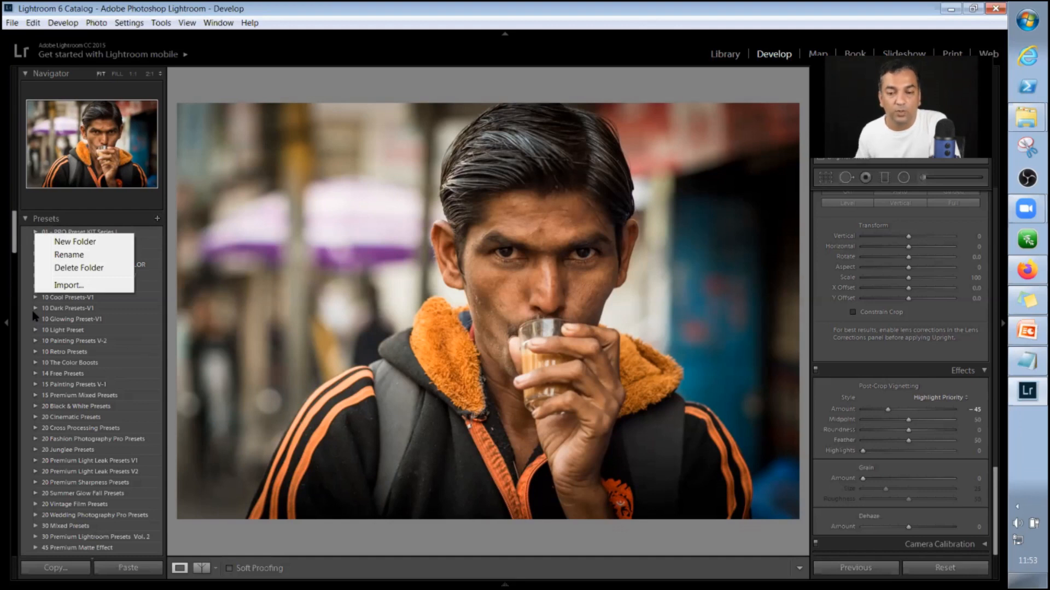
left_click(159, 219)
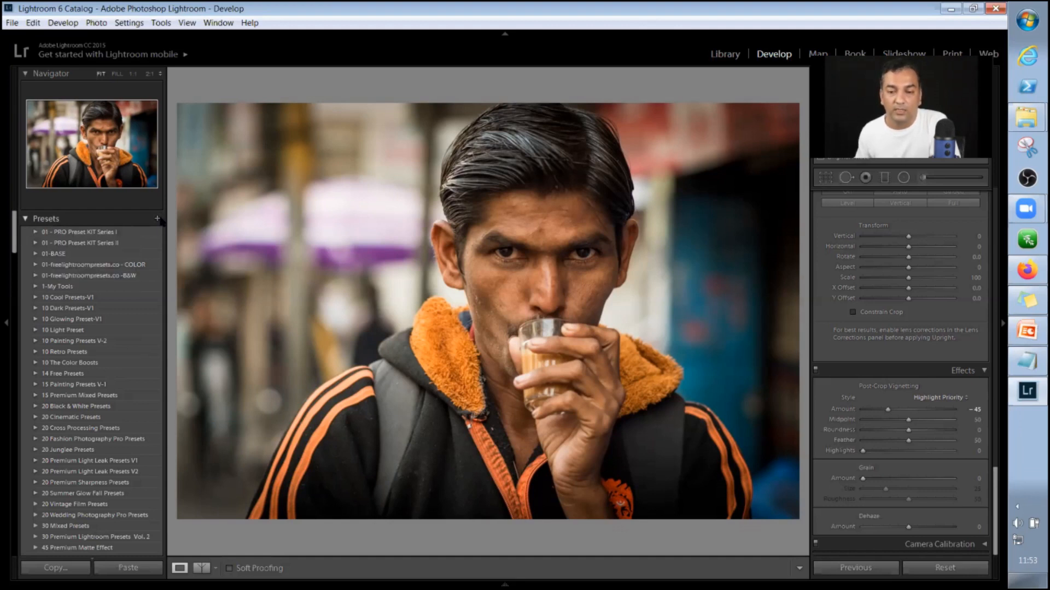
left_click(157, 218)
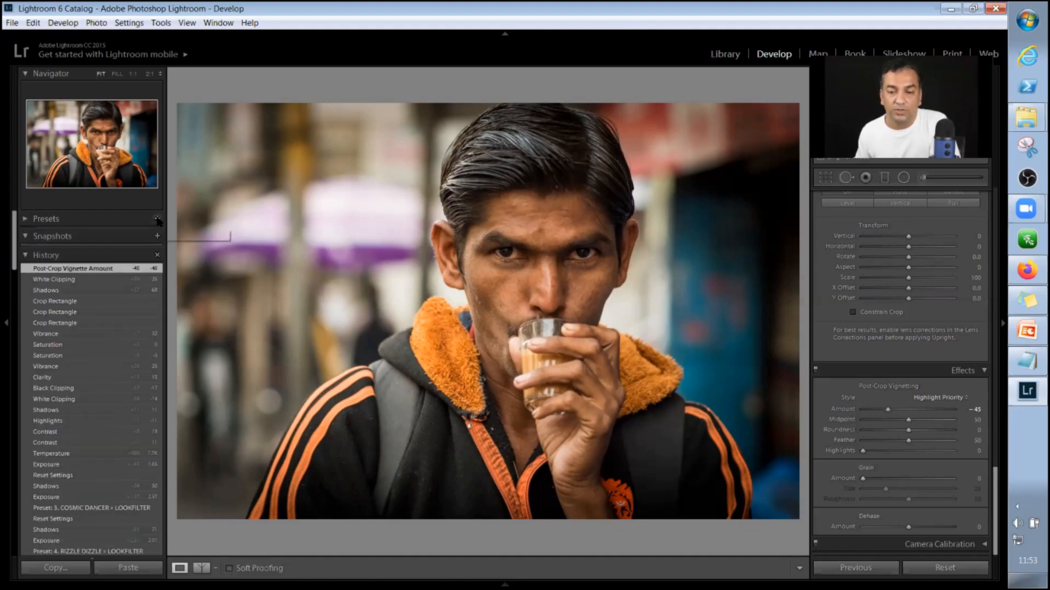
left_click(28, 255)
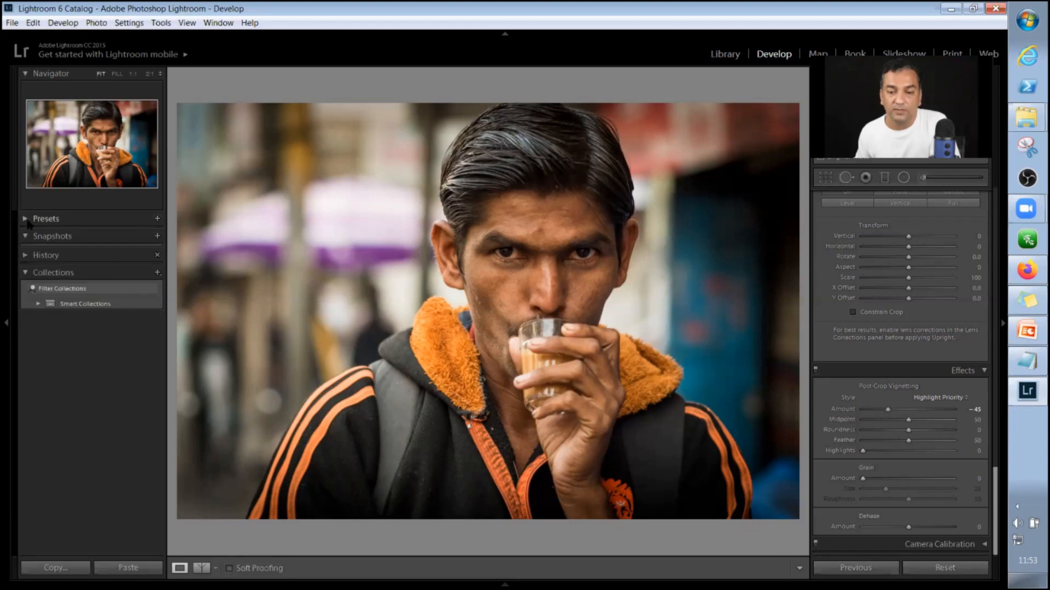
left_click(128, 217)
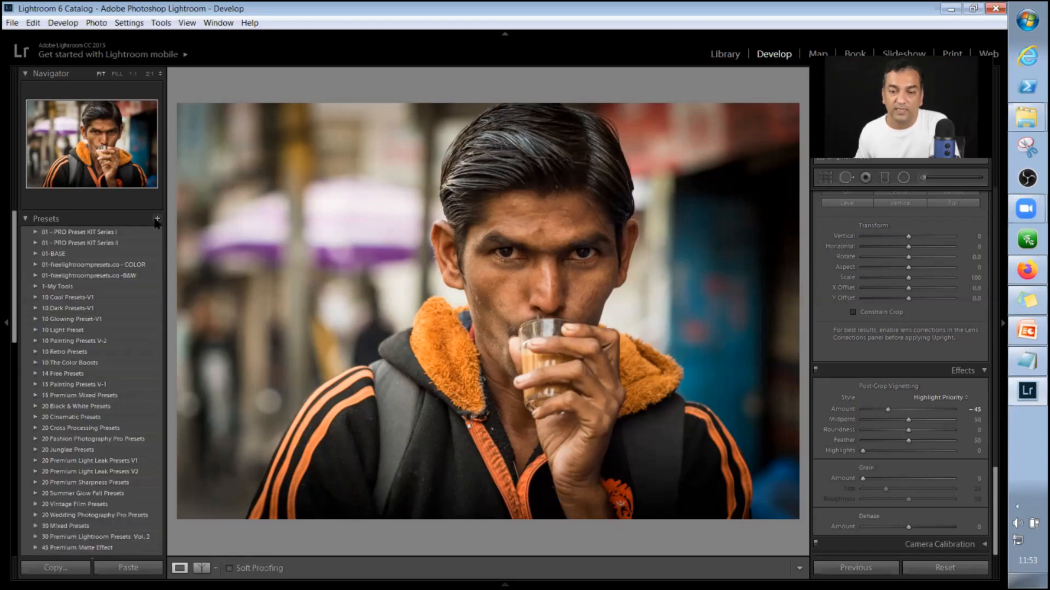
left_click(157, 218)
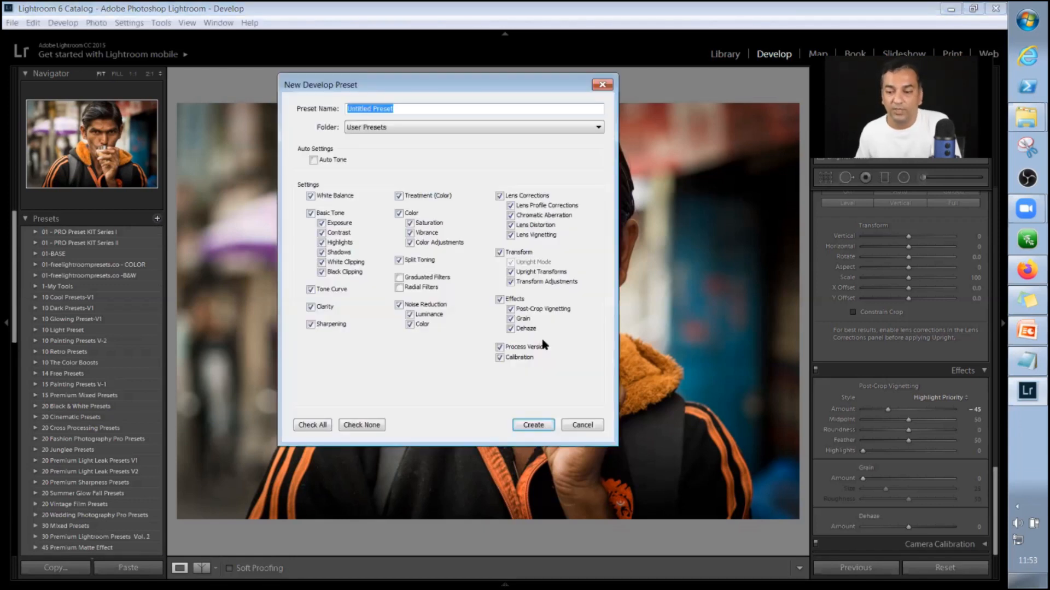
left_click(577, 426)
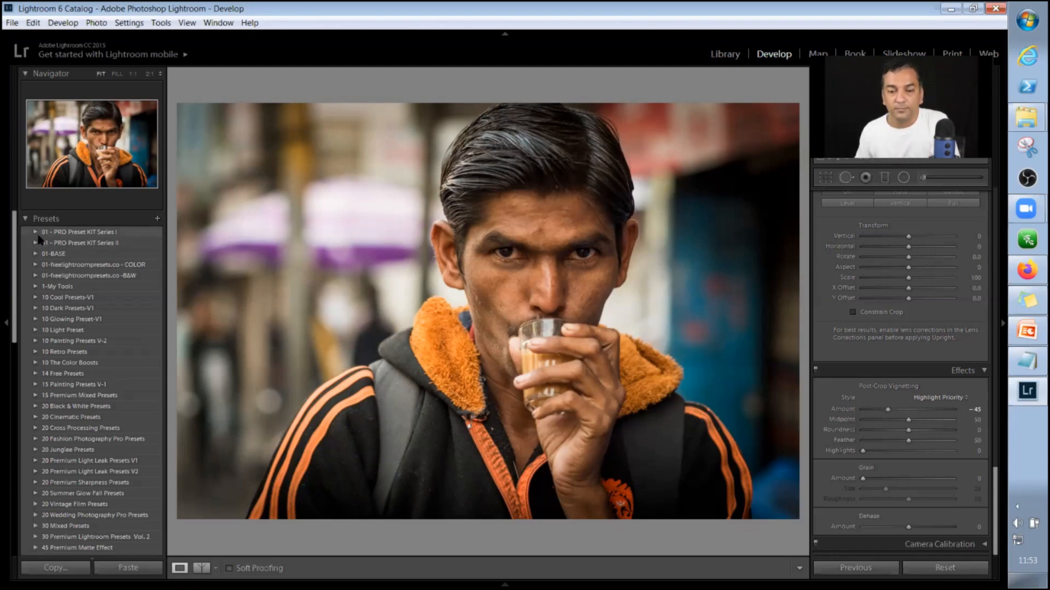
Create a new preset folder named Workshop_New_Preset.
right_click(63, 244)
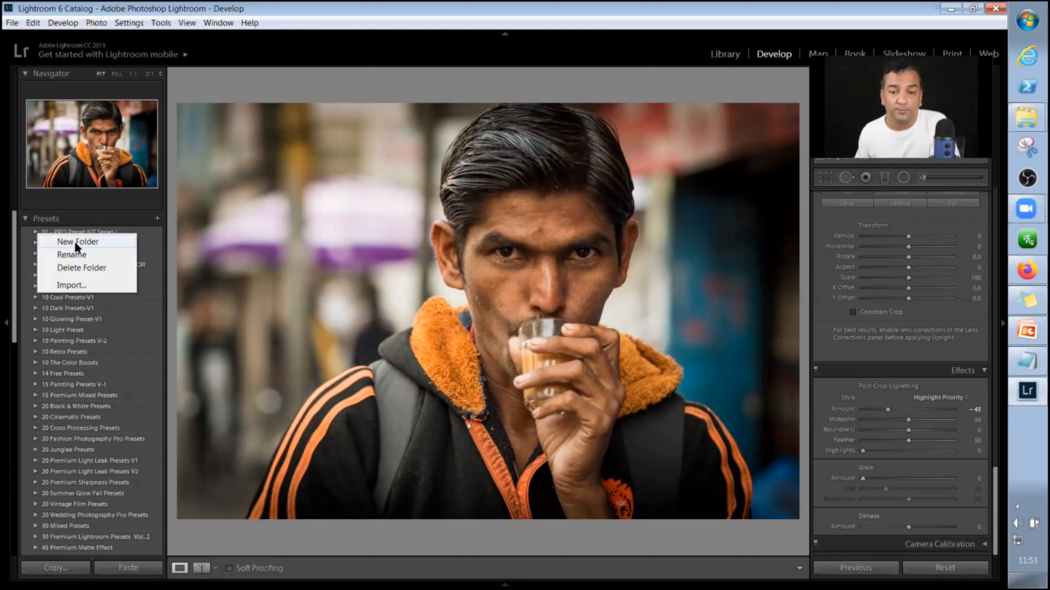
left_click(77, 244)
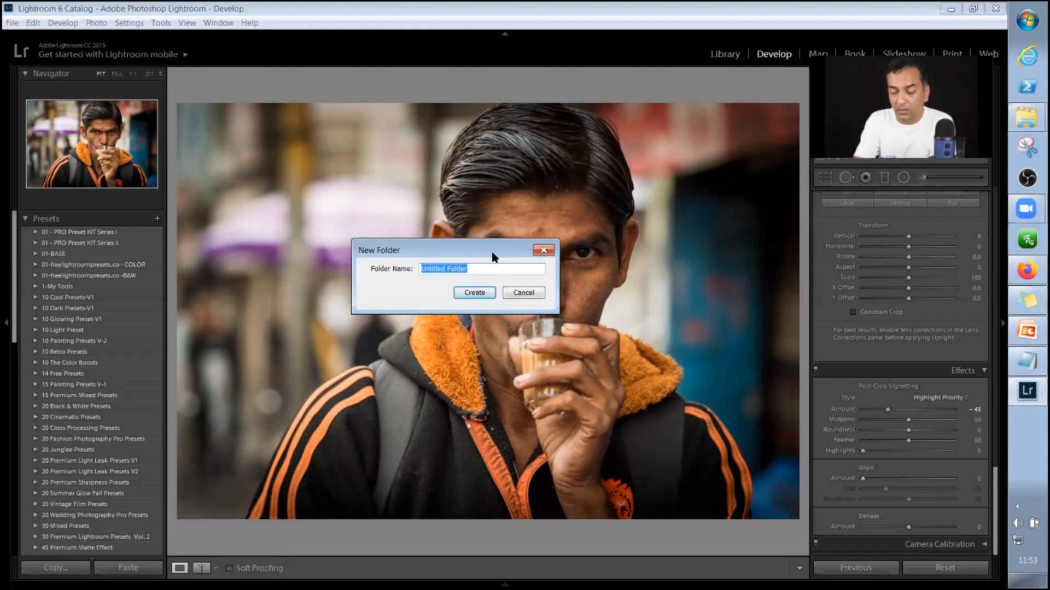
type("W")
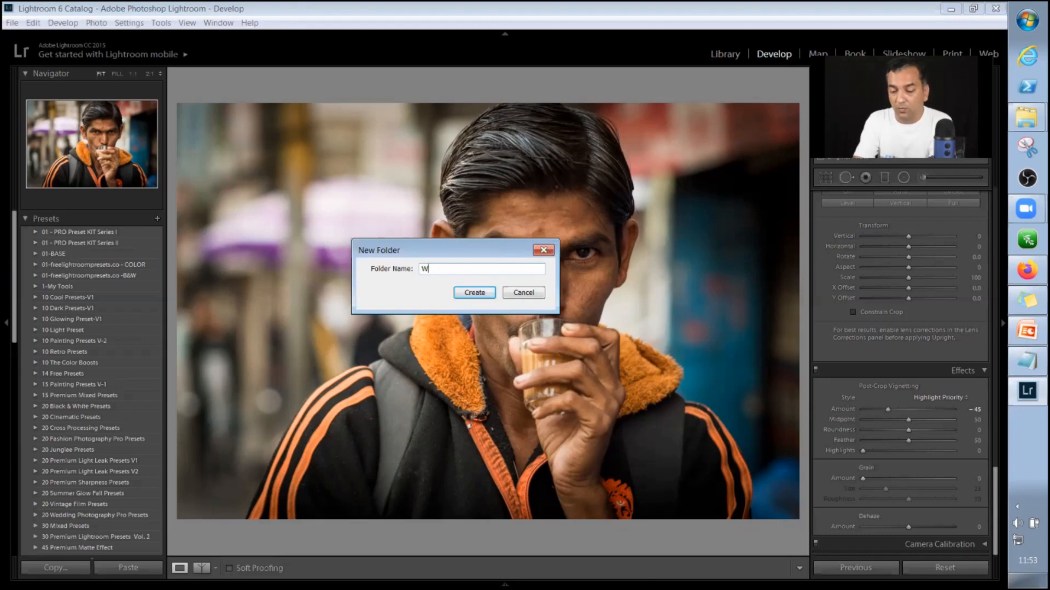
type("orksh")
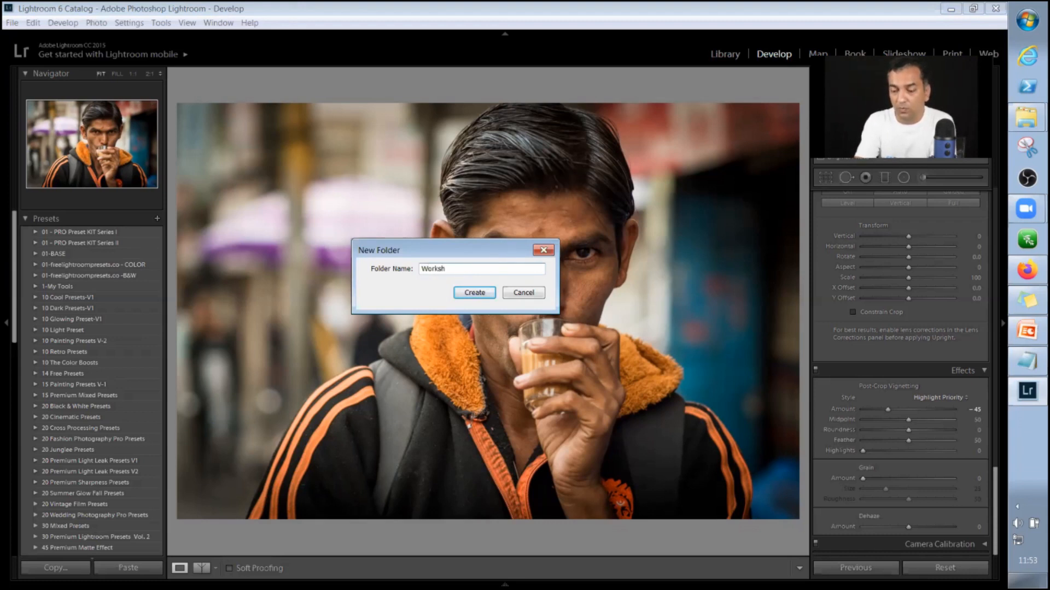
type("op_New_Pr")
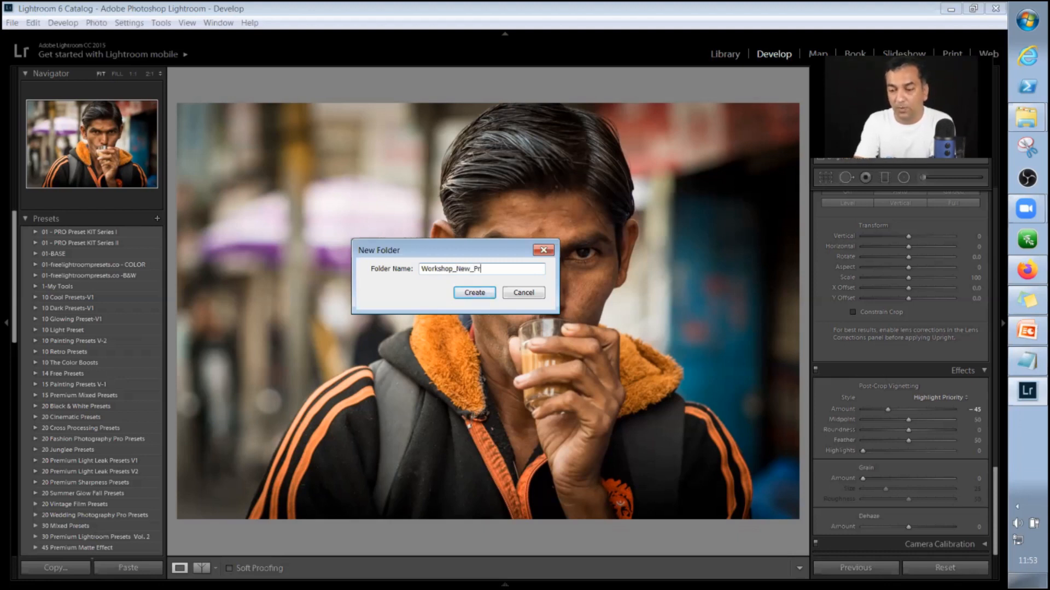
type("eset")
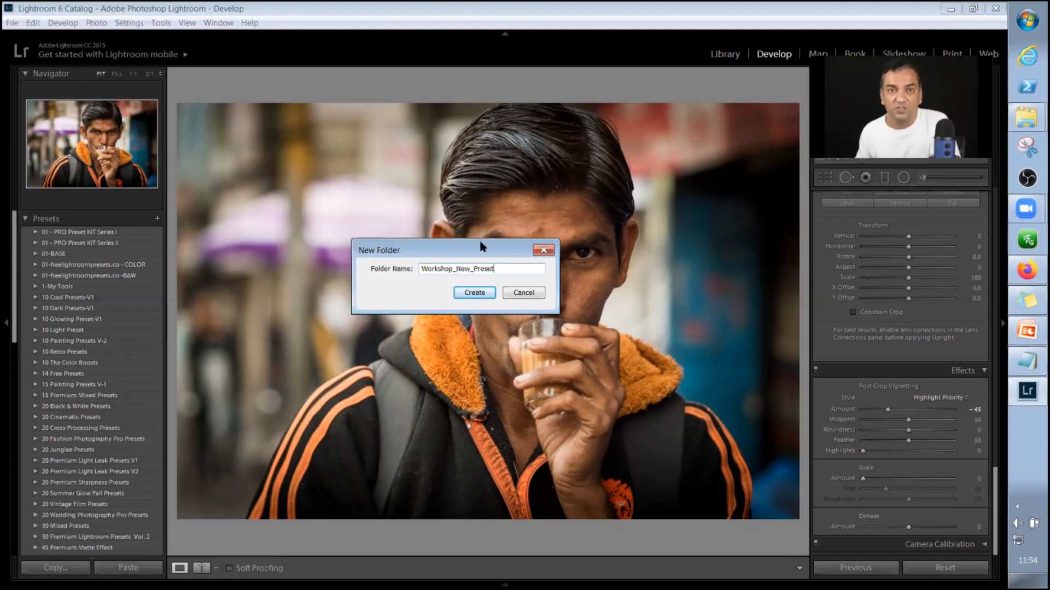
left_click(475, 294)
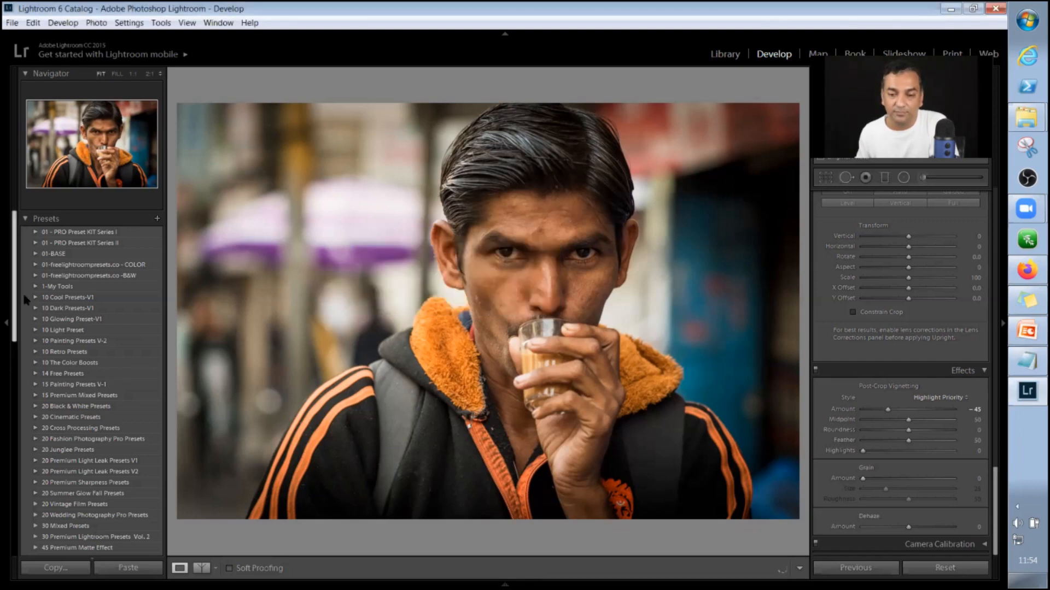
scroll(30, 335, "down", 10)
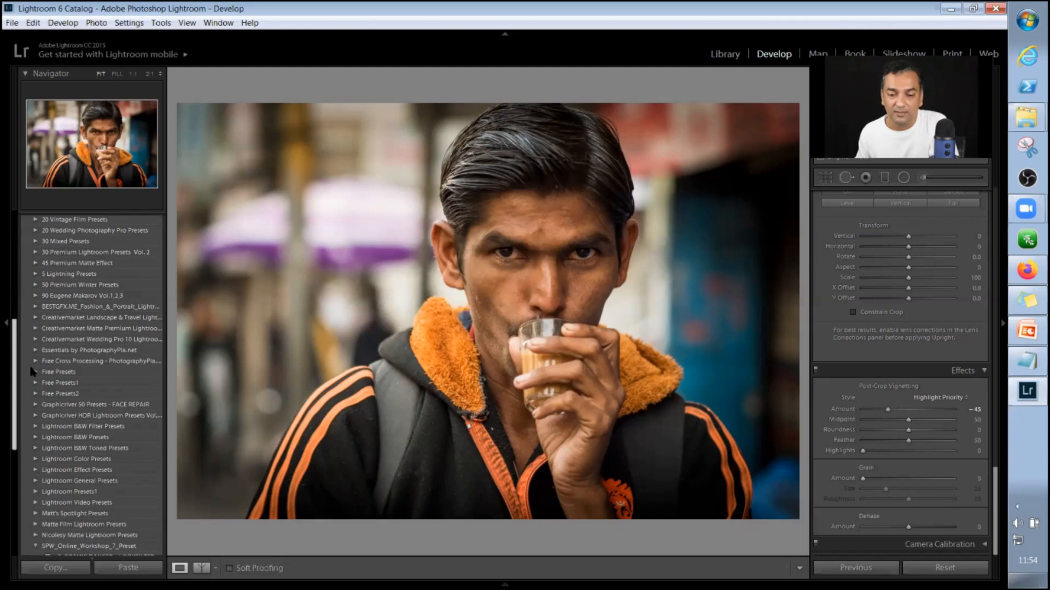
Collapse the SPW_Online_Workshop_7_Preset folder and expand the Workshop_New_Preset folder.
scroll(30, 372, "down", 5)
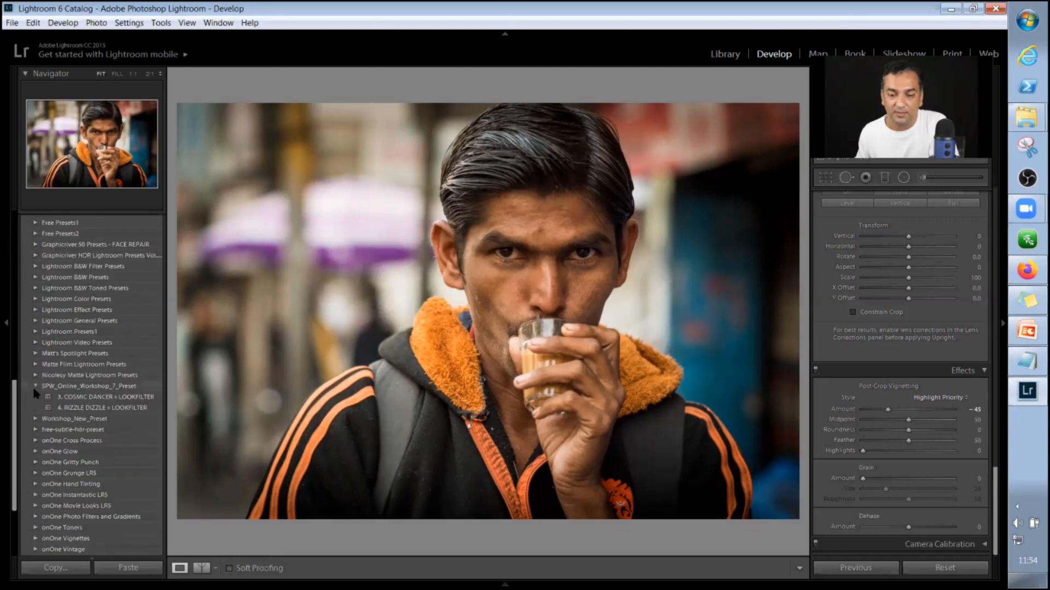
left_click(35, 386)
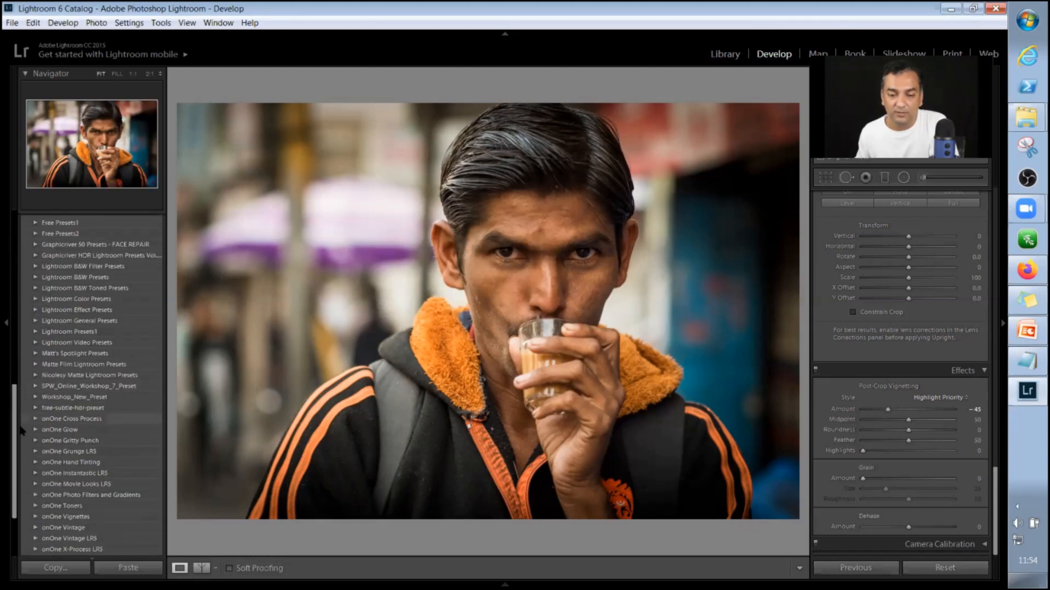
scroll(22, 450, "down", 3)
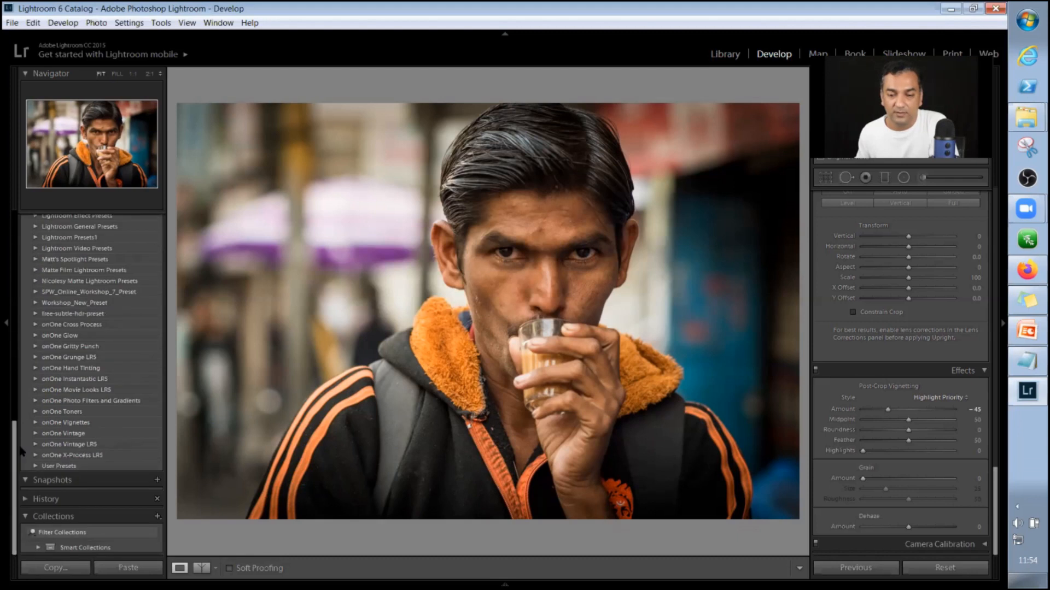
left_click(34, 302)
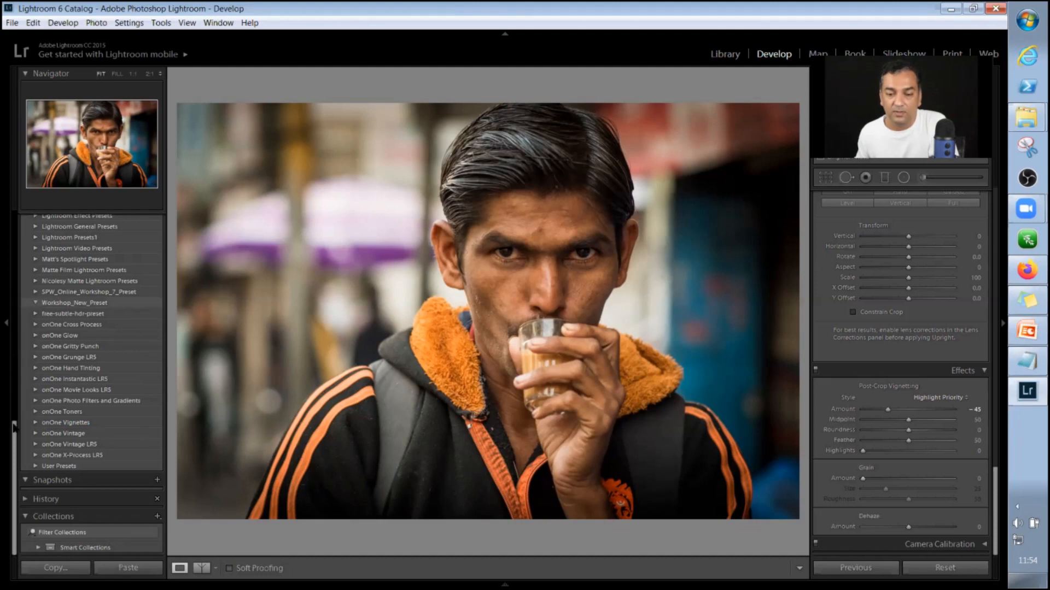
Start a new develop preset from the current edit and choose Workshop_New_Preset as its folder.
scroll(28, 356, "up", 10)
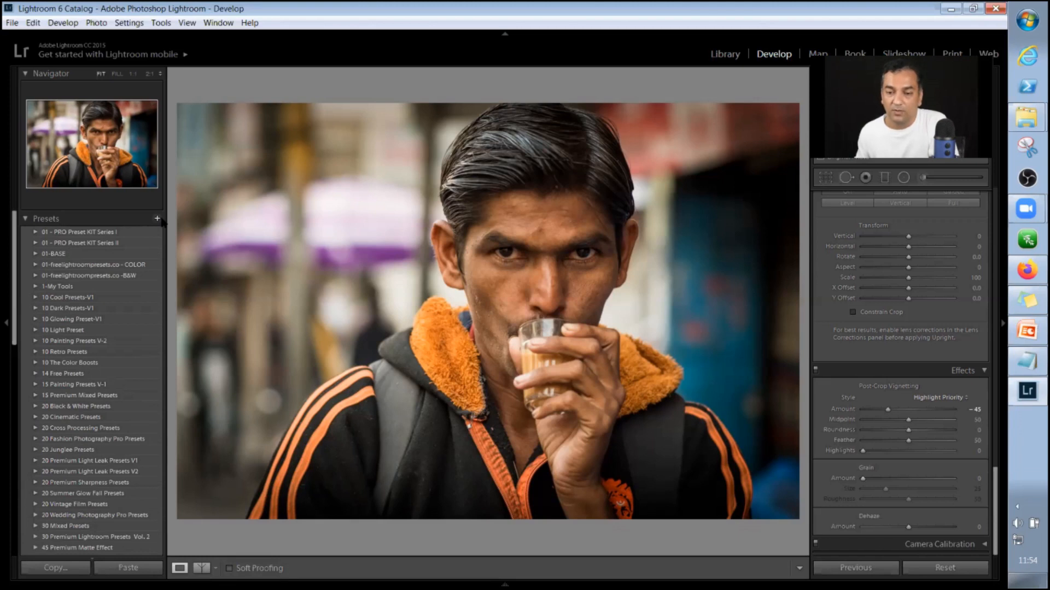
left_click(157, 218)
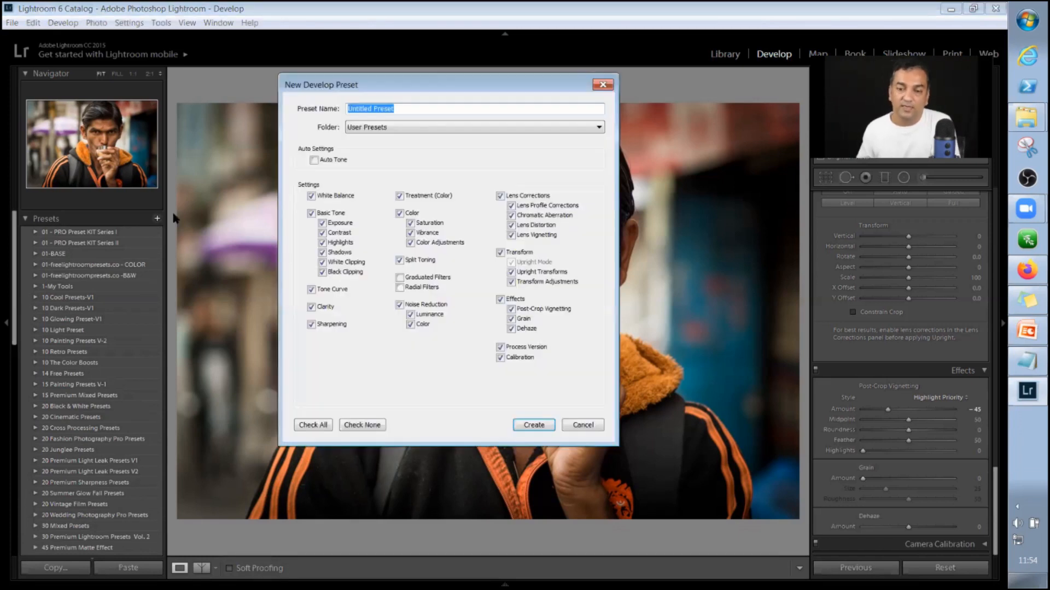
left_click(400, 131)
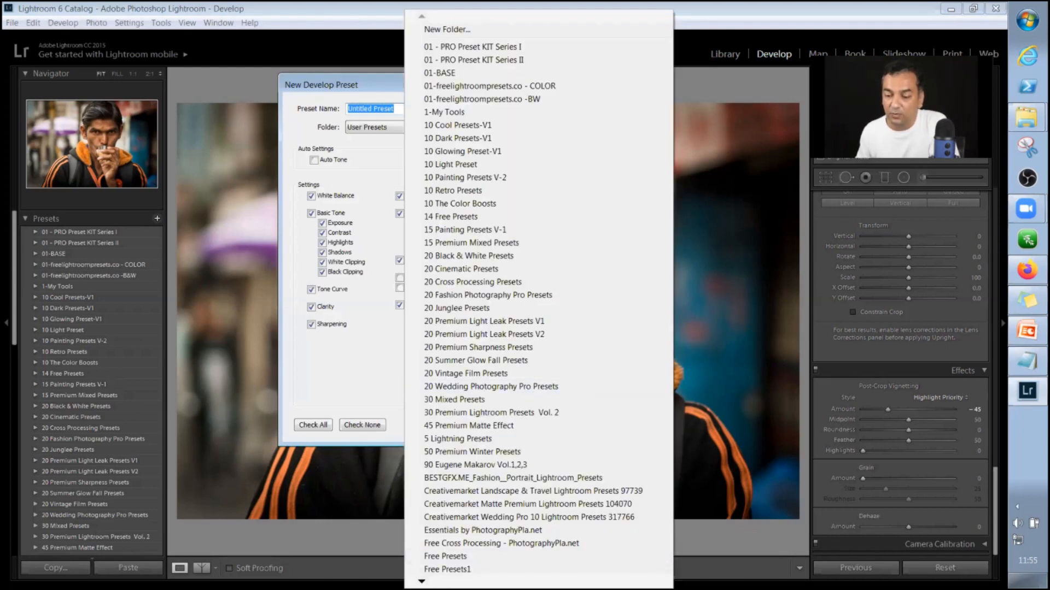
scroll(538, 301, "down", 1)
scroll(538, 301, "down", 4)
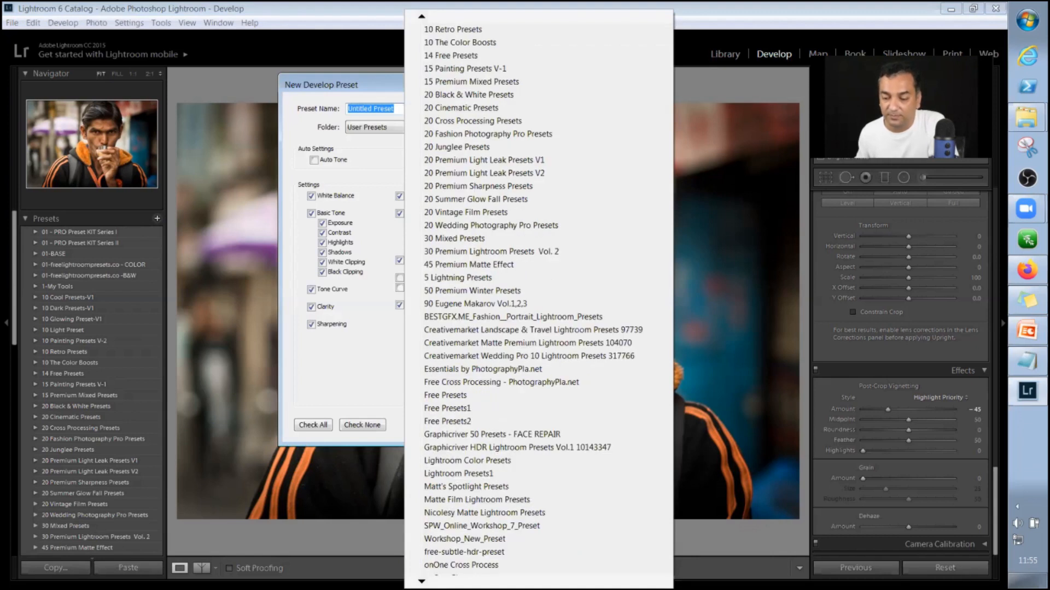
scroll(538, 301, "down", 1)
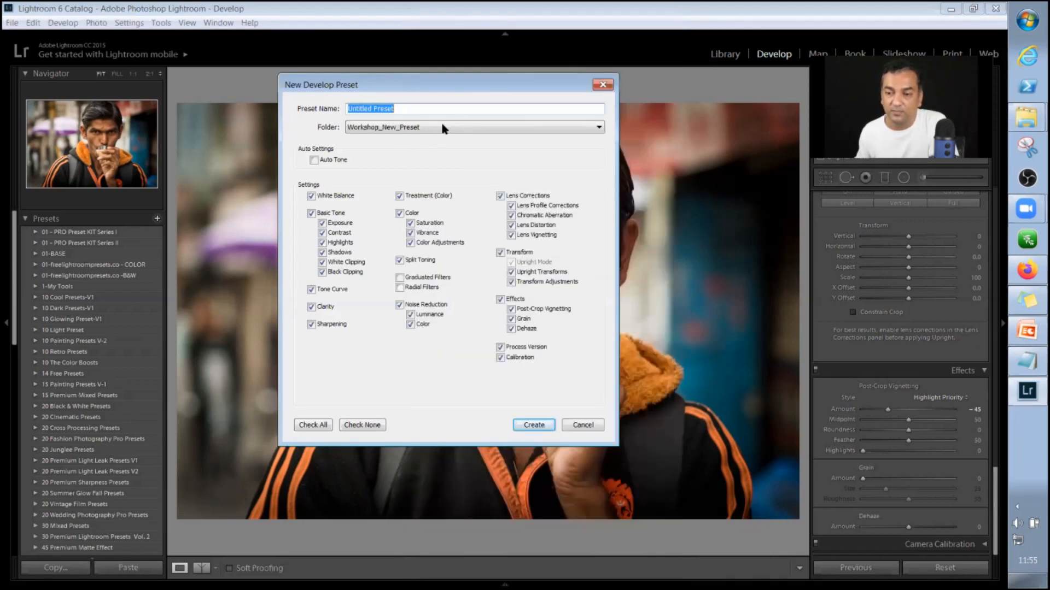
Name the preset Custom_Preset_1 and create it without the Transform settings.
left_click_drag(430, 113, 223, 114)
type("Prese")
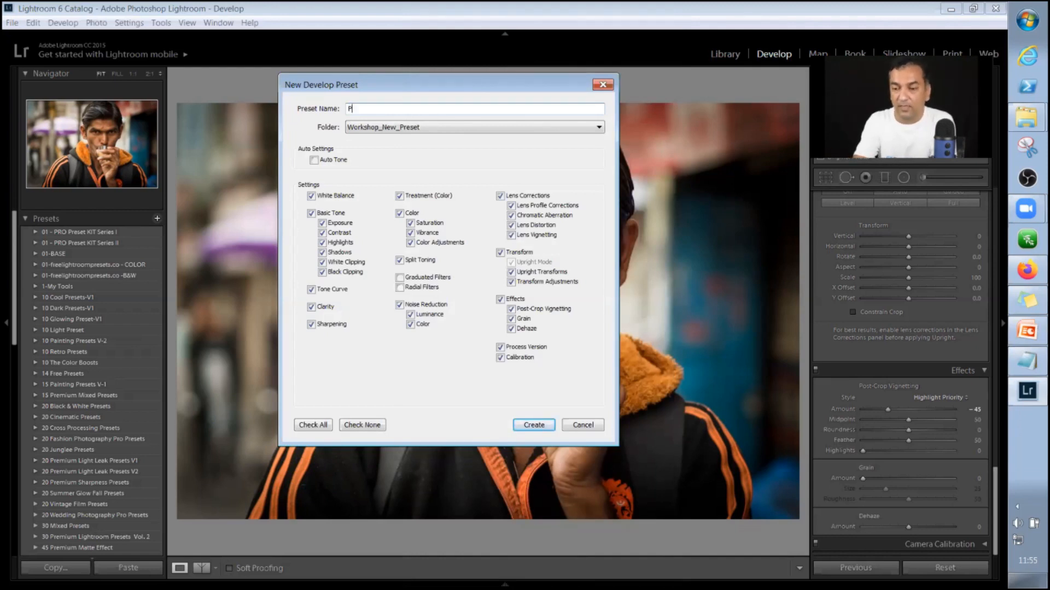
key("BackSpace")
key("BackSpace")
key("BackSpace")
key("BackSpace")
key("BackSpace")
type("Custom_")
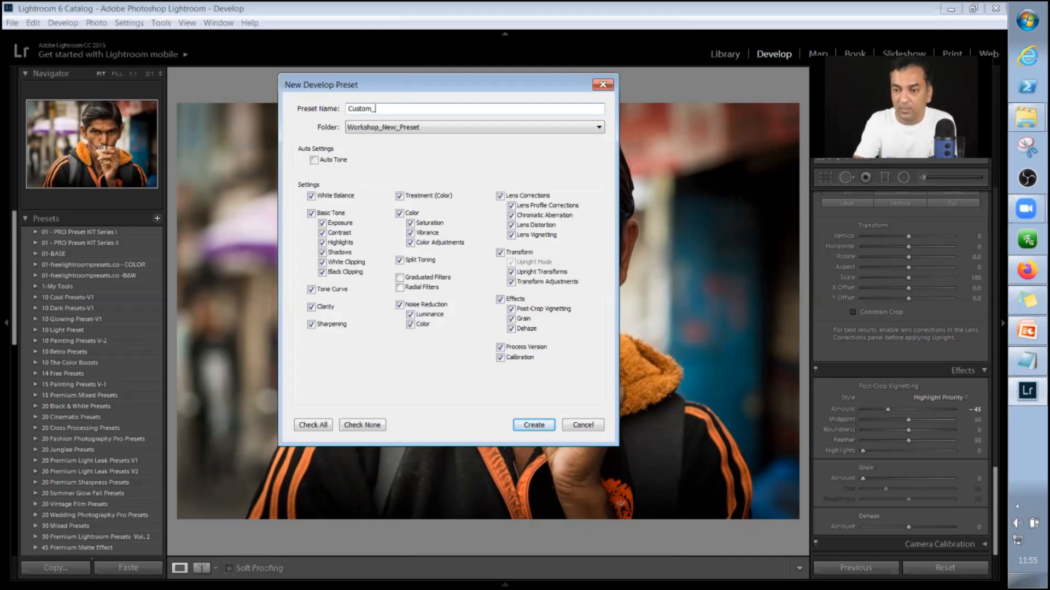
type("Preset_1")
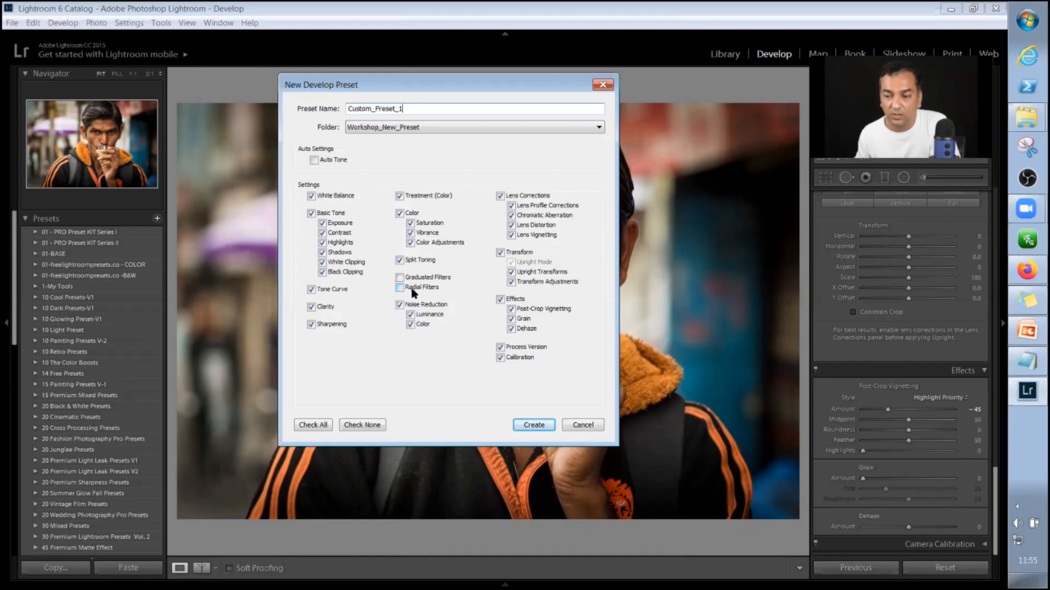
left_click(500, 253)
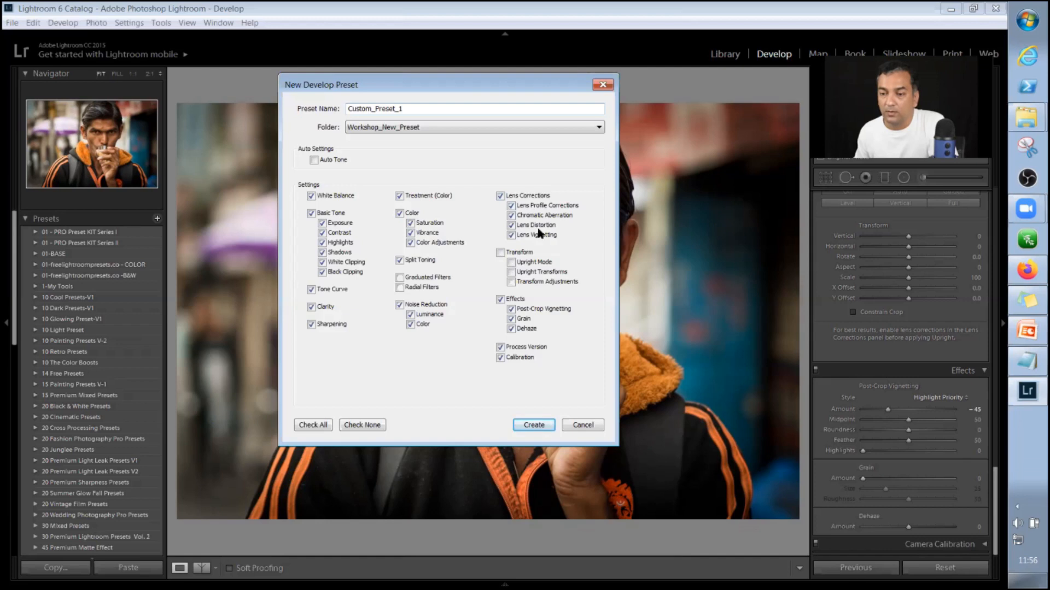
left_click(528, 425)
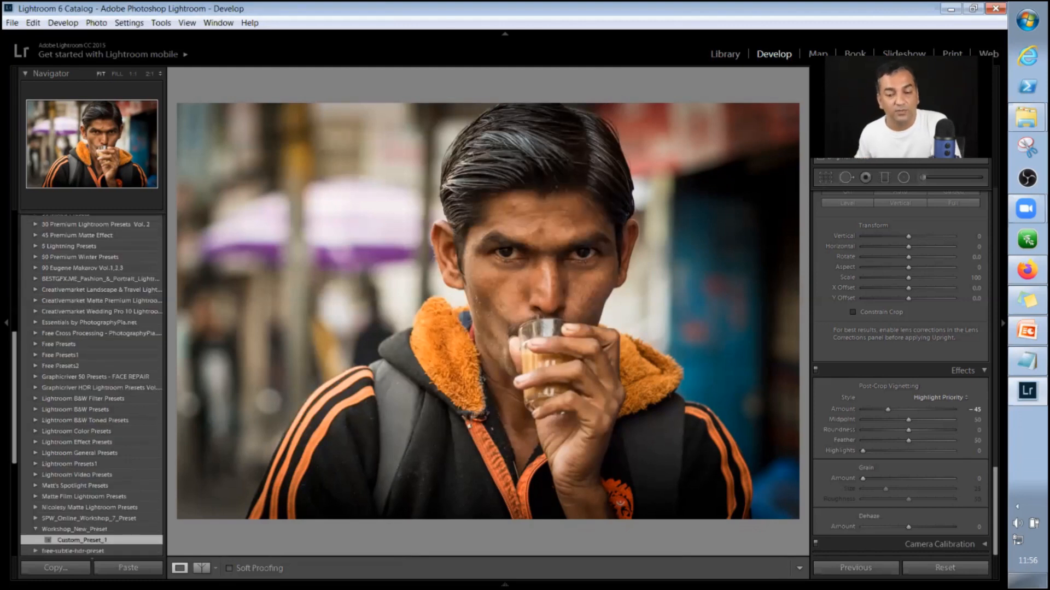
Examine the new preset's entry in its folder and the portrait's Basic, Tone Curve, HSL, Split Toning and Detail settings.
scroll(71, 417, "down", 5)
scroll(69, 414, "up", 3)
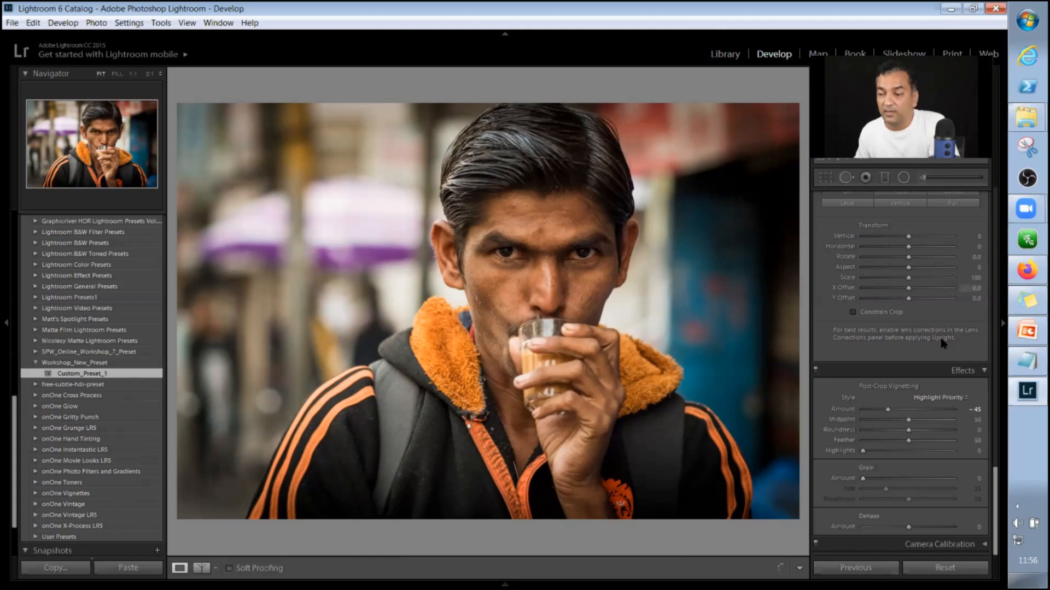
scroll(942, 343, "up", 5)
scroll(943, 343, "up", 5)
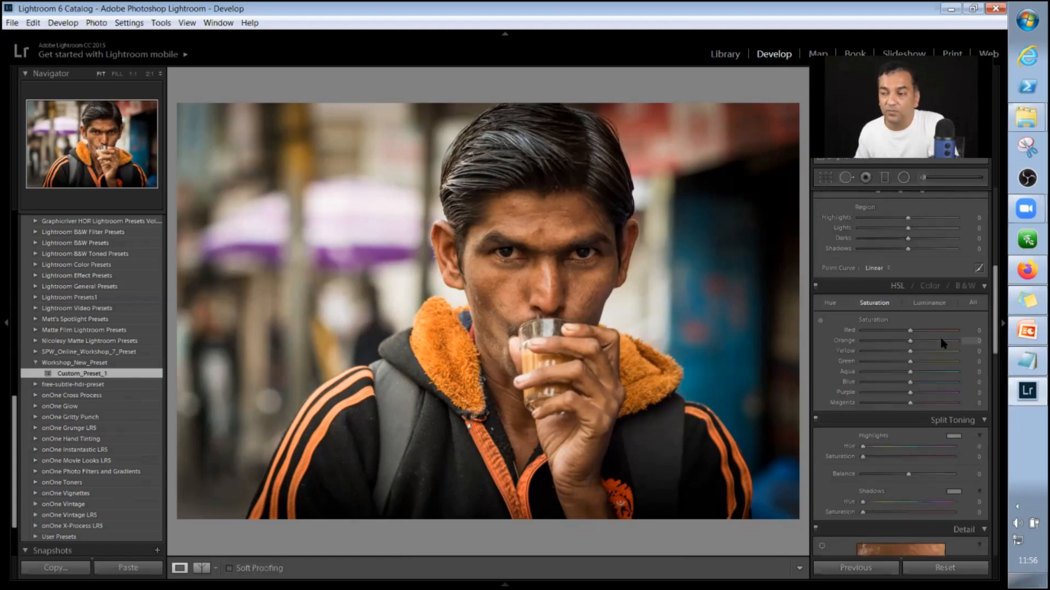
scroll(942, 342, "up", 3)
scroll(943, 343, "up", 5)
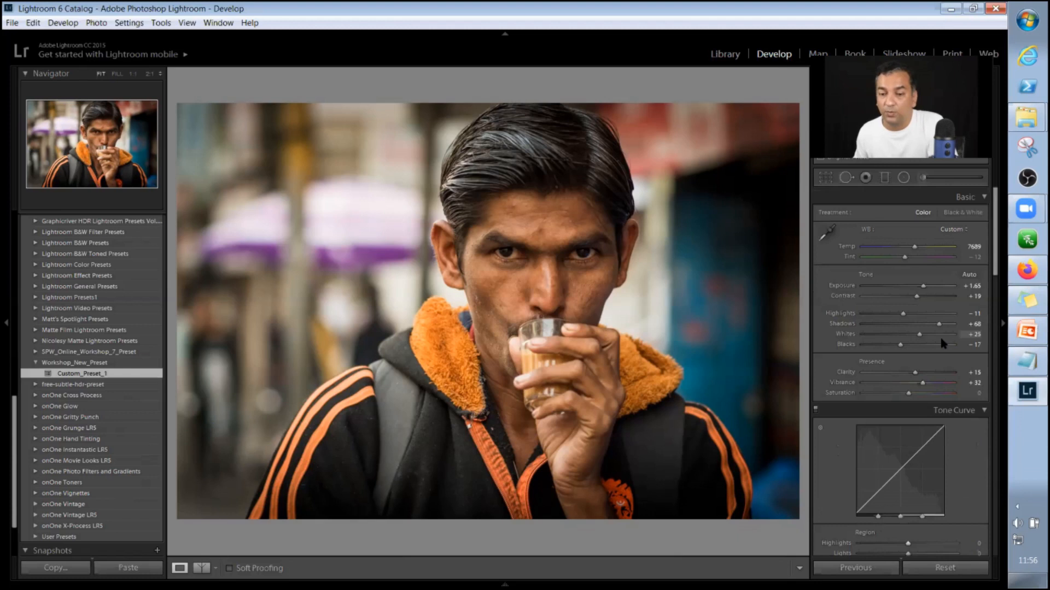
scroll(942, 343, "down", 8)
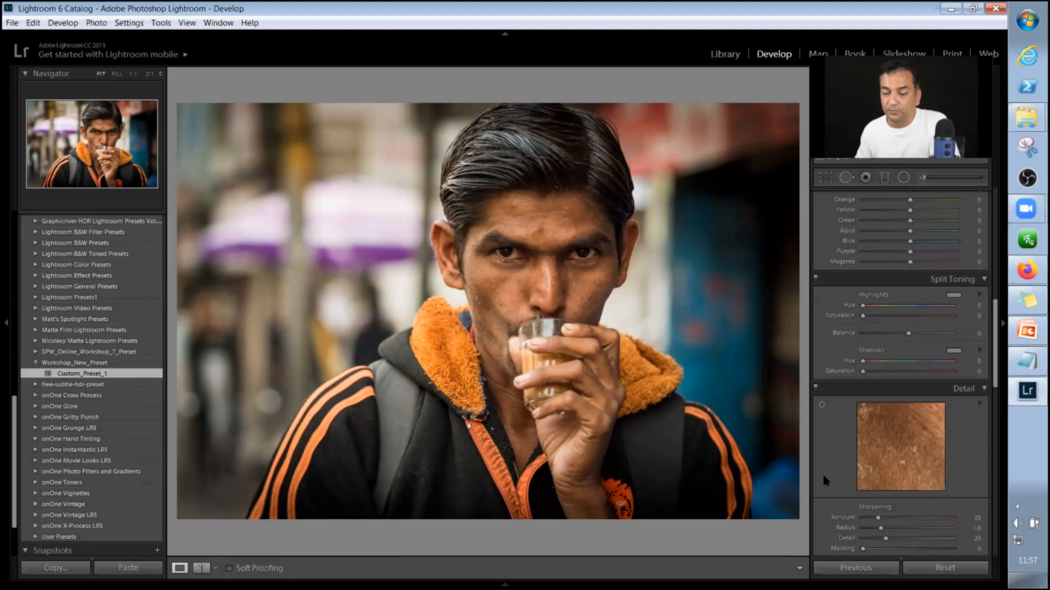
Show the filmstrip again with the whole portrait in view above it.
key("F6")
key("F6")
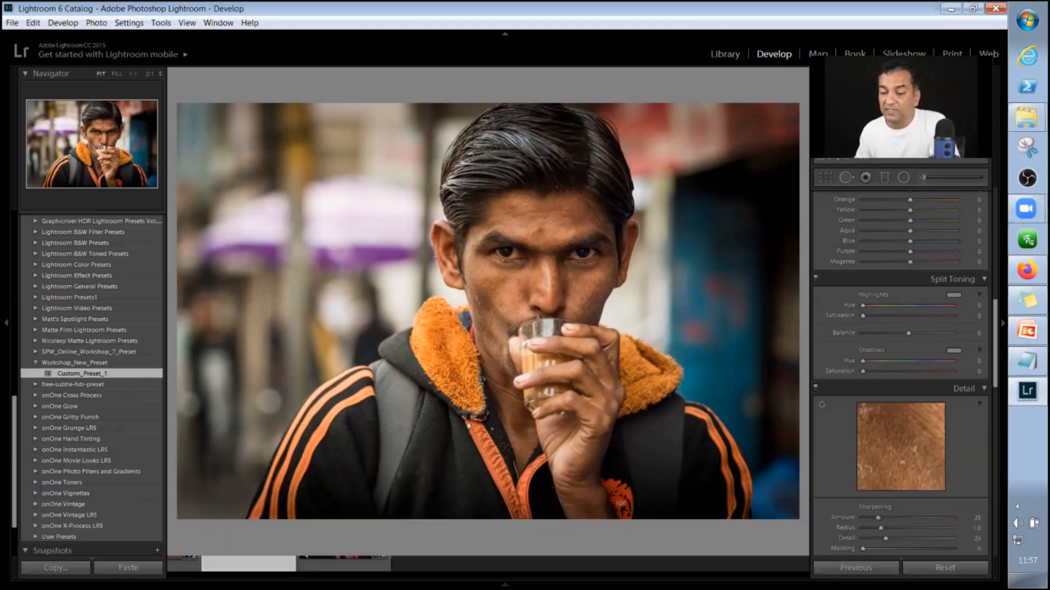
key("F6")
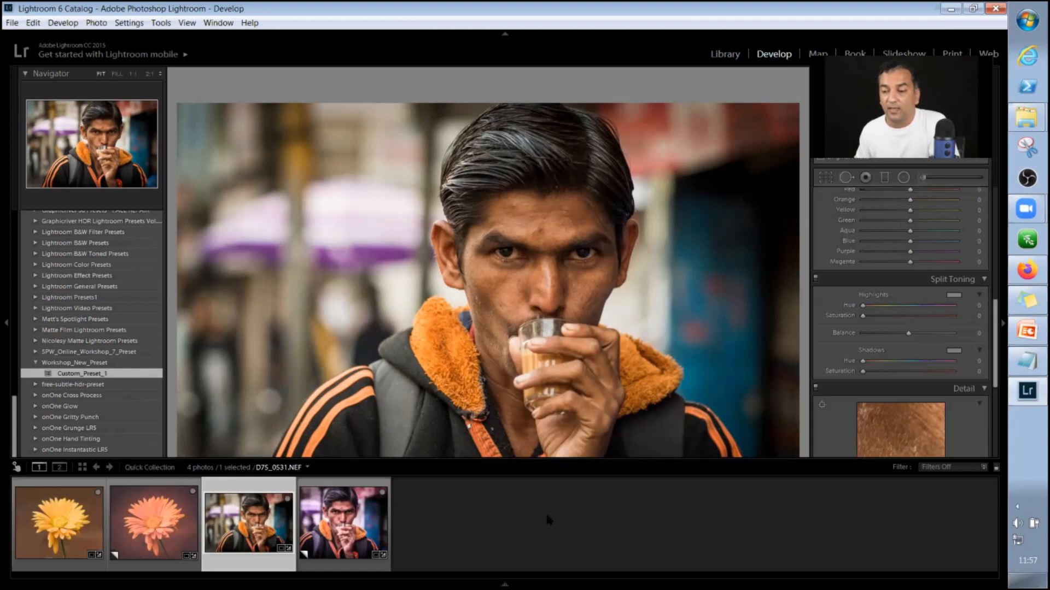
key("t")
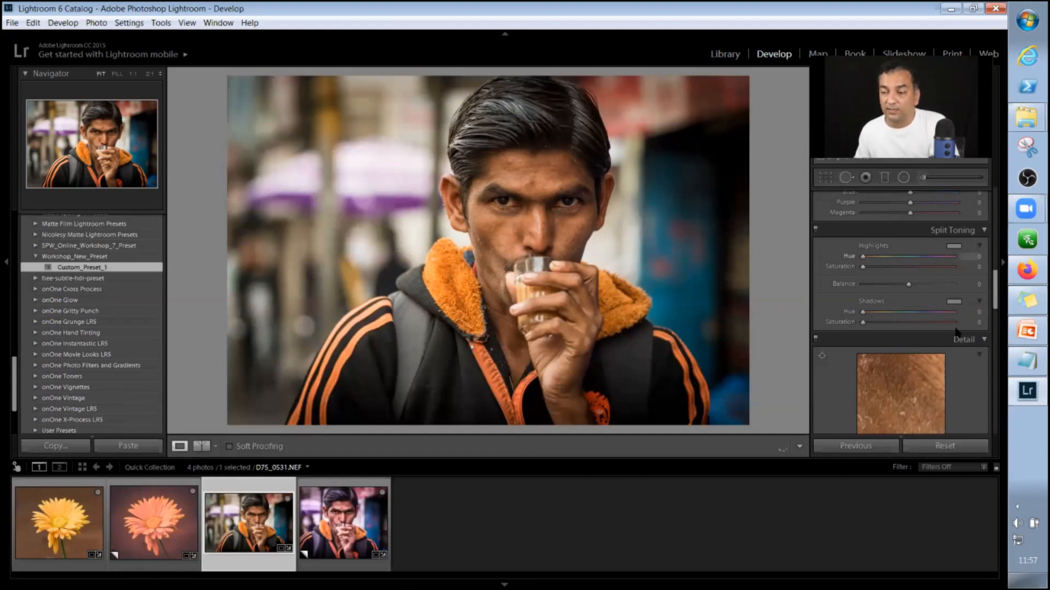
Remove chromatic aberration and enable profile corrections on the portrait, checking the available lens profiles.
scroll(877, 299, "down", 5)
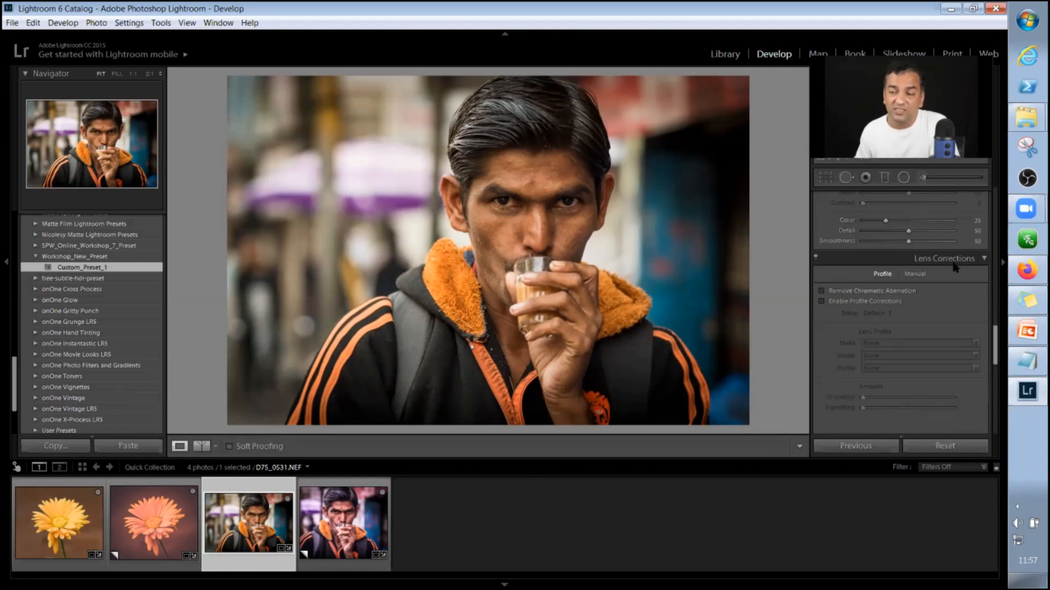
left_click(821, 292)
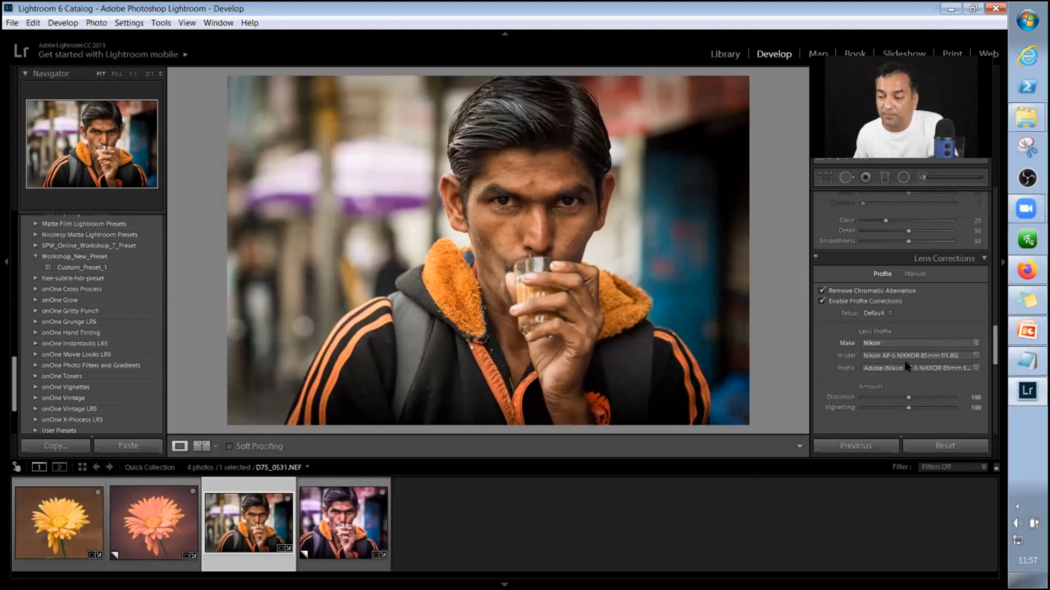
left_click(934, 370)
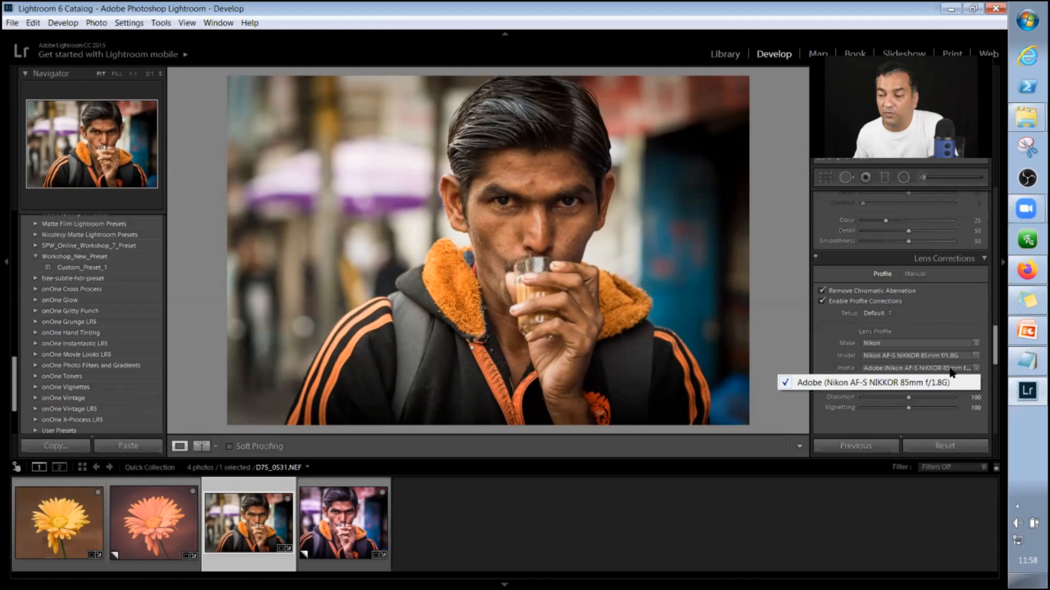
left_click(964, 315)
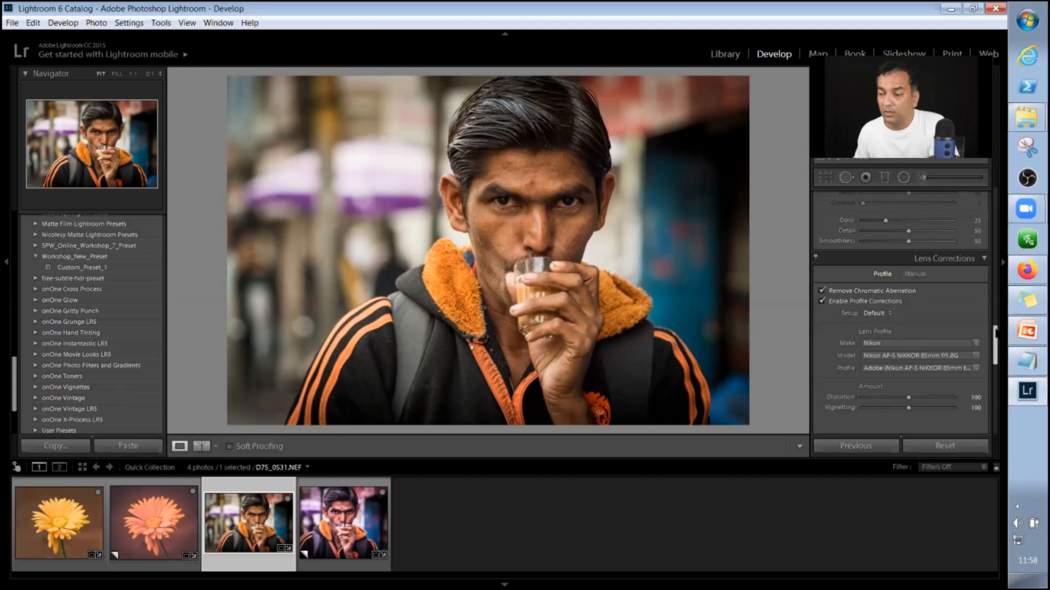
scroll(995, 333, "down", 2)
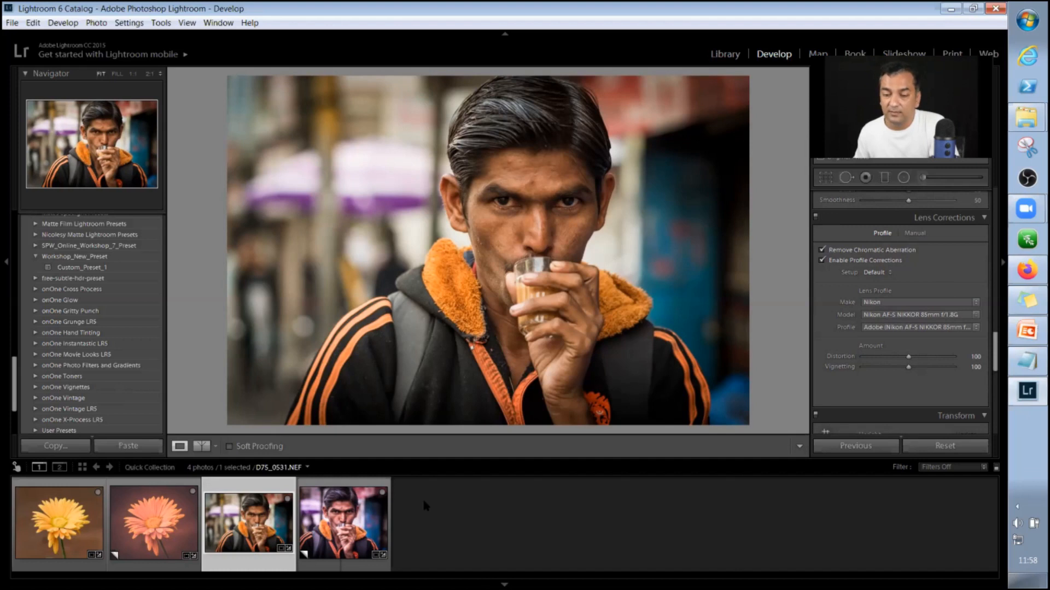
Reset all edits on the portrait and crop it tighter around the man, trimming both sides and the top.
left_click(954, 451)
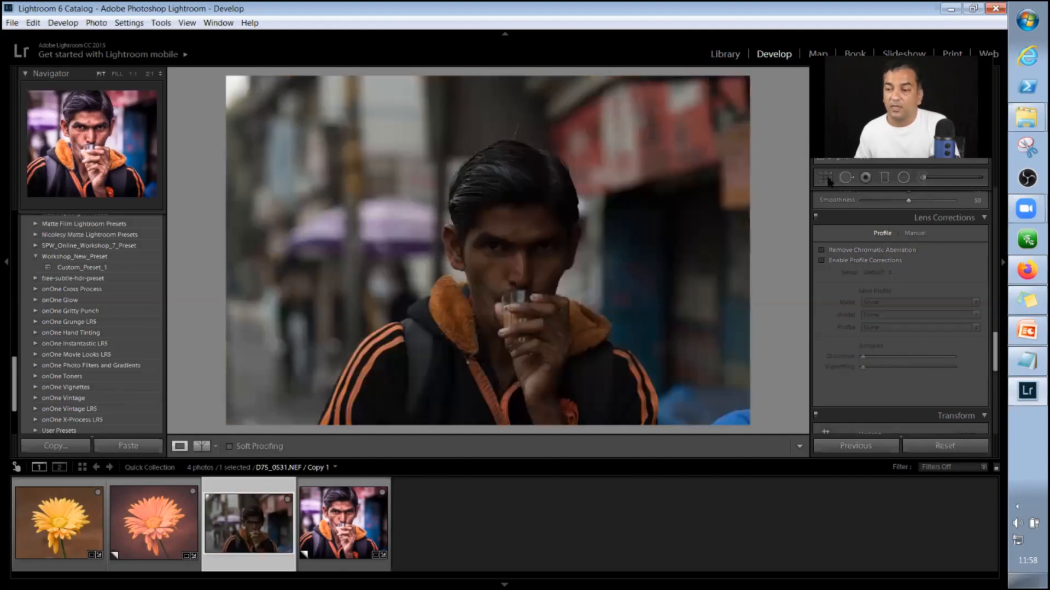
left_click(825, 178)
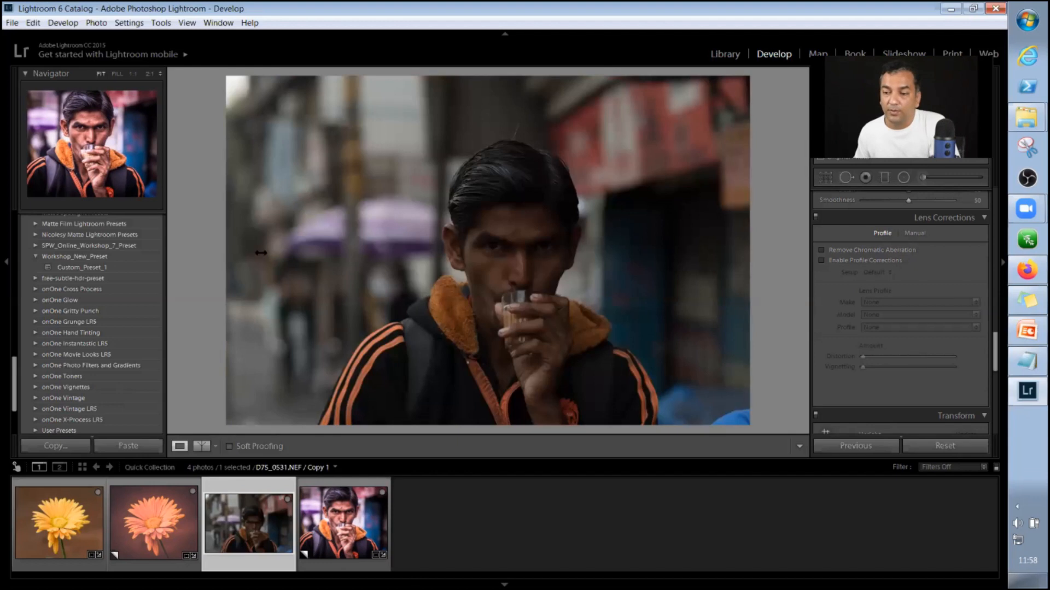
left_click_drag(226, 252, 264, 255)
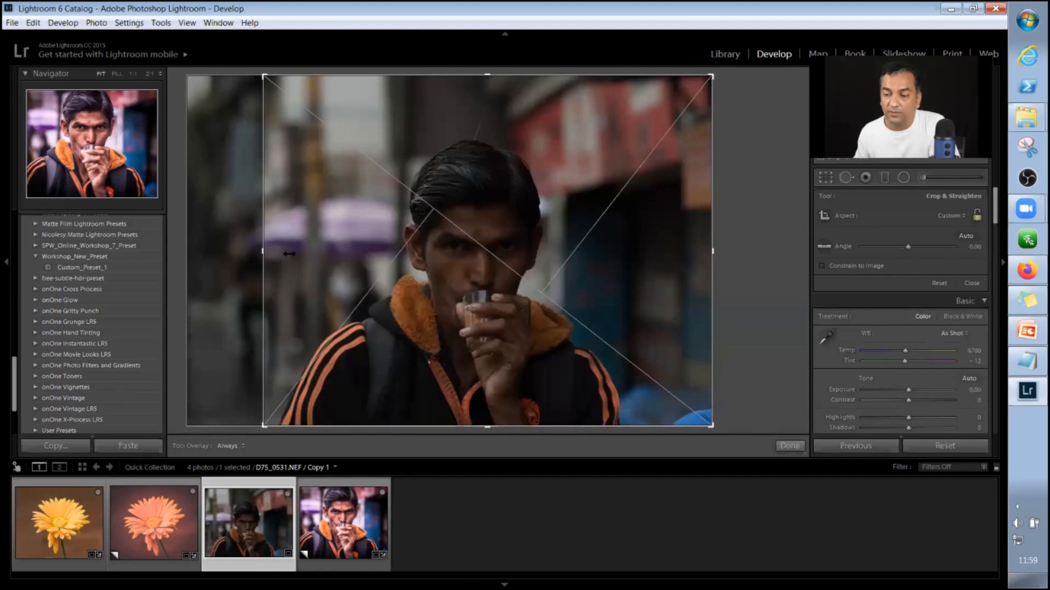
left_click_drag(713, 252, 681, 251)
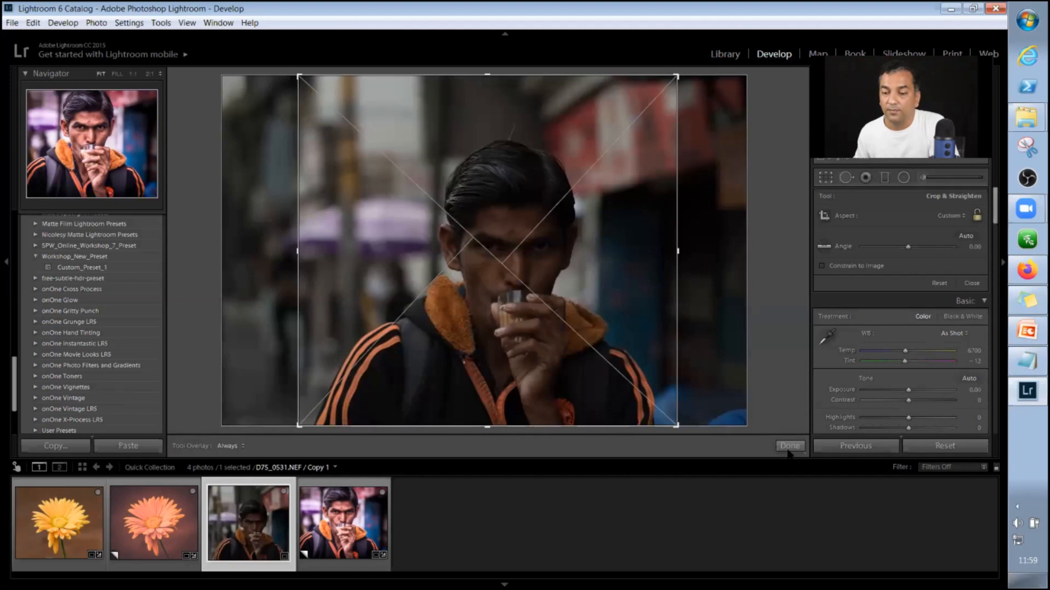
key("ctrl+z")
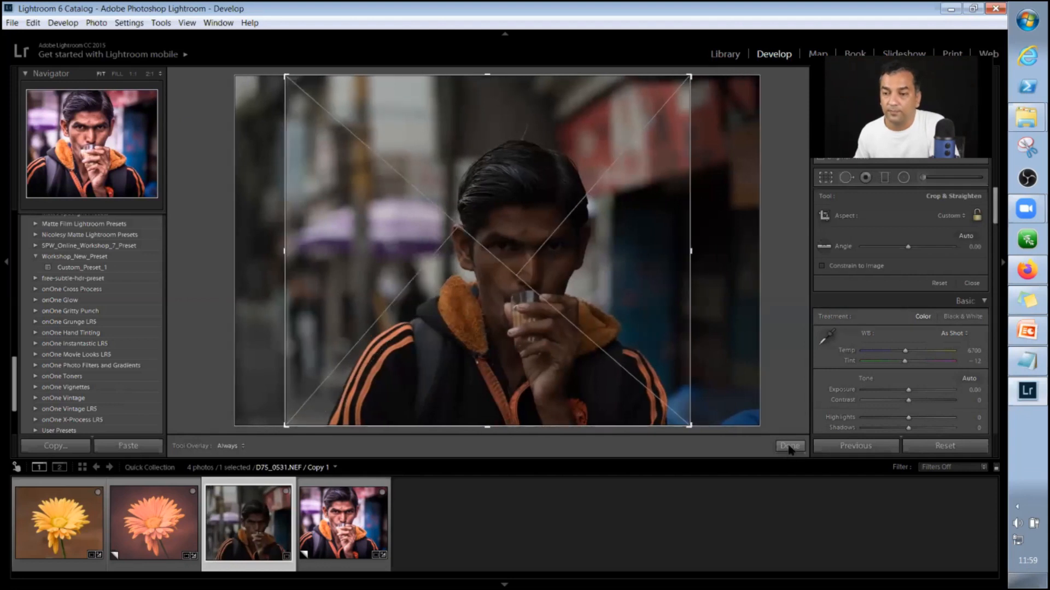
key("ctrl+z")
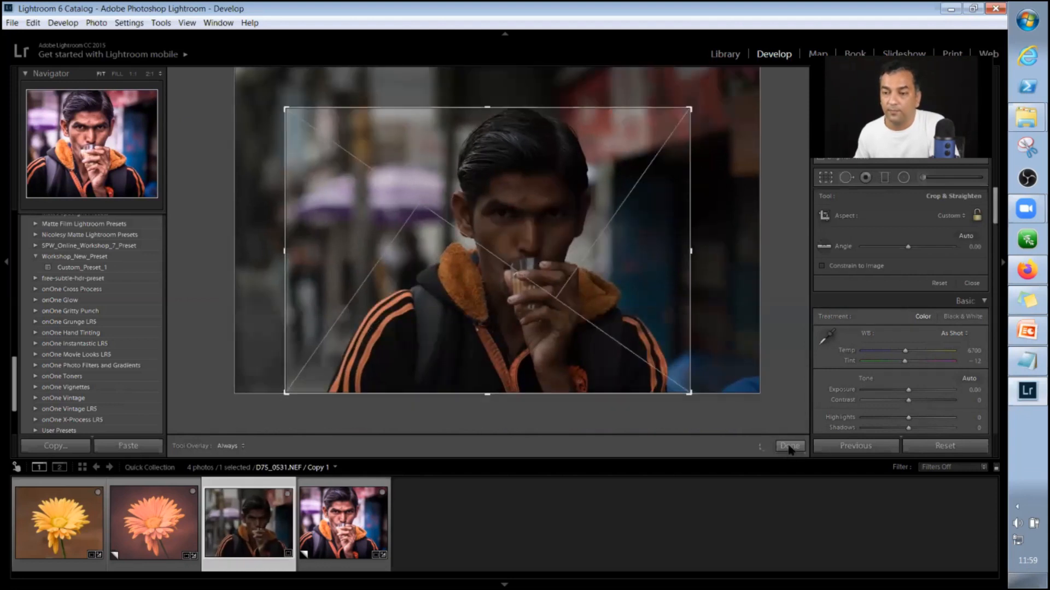
key("ctrl+z")
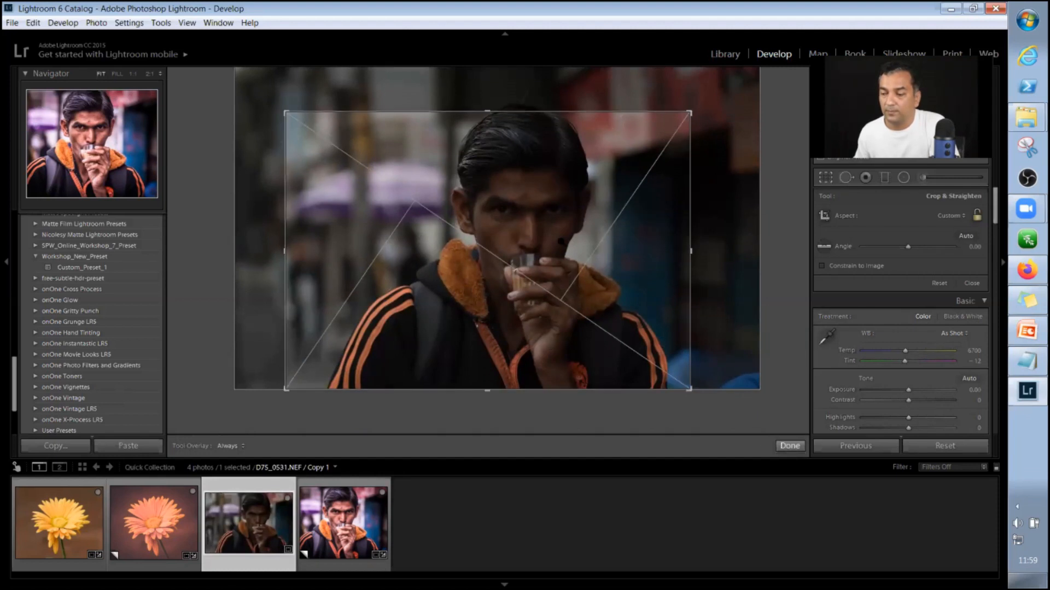
key("r")
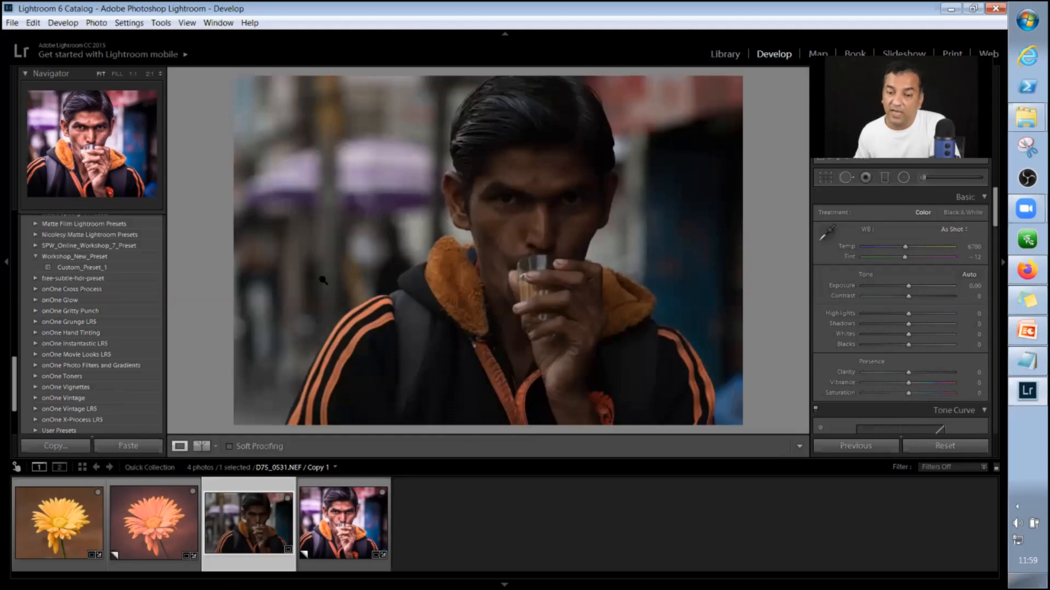
Apply Custom_Preset_1 from the Workshop_New_Preset folder to the newly cropped portrait.
left_click(86, 268)
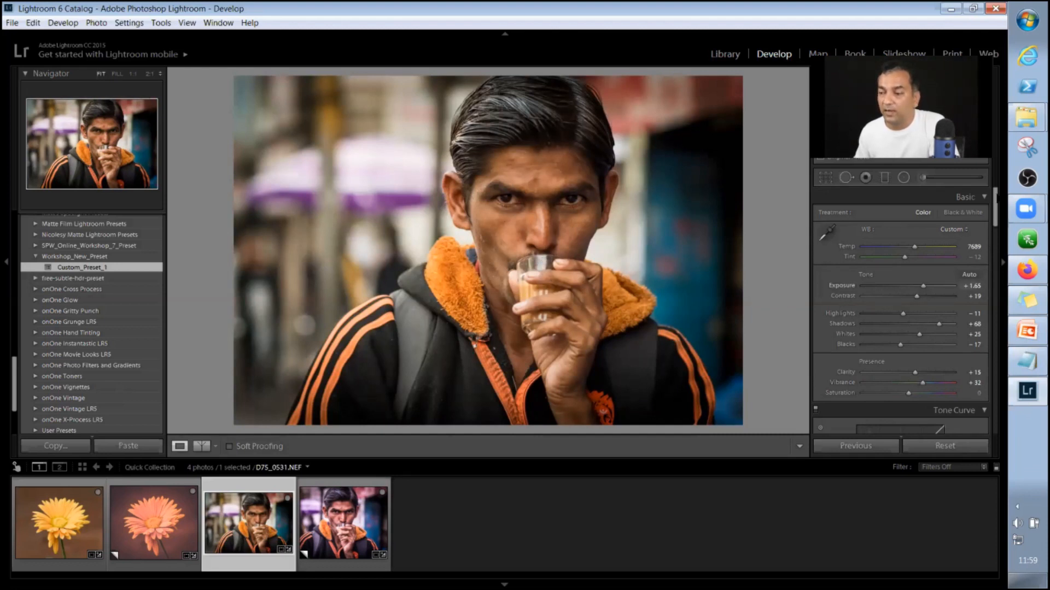
Remove chromatic aberration and enable profile corrections in the Lens Corrections settings of the portrait.
scroll(980, 277, "down", 10)
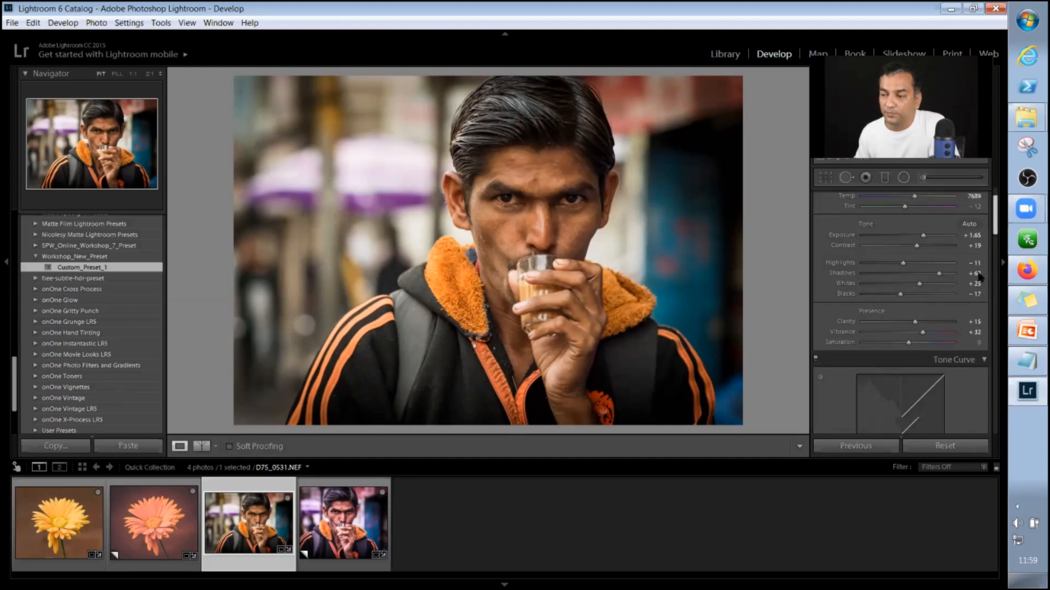
scroll(984, 328, "down", 3)
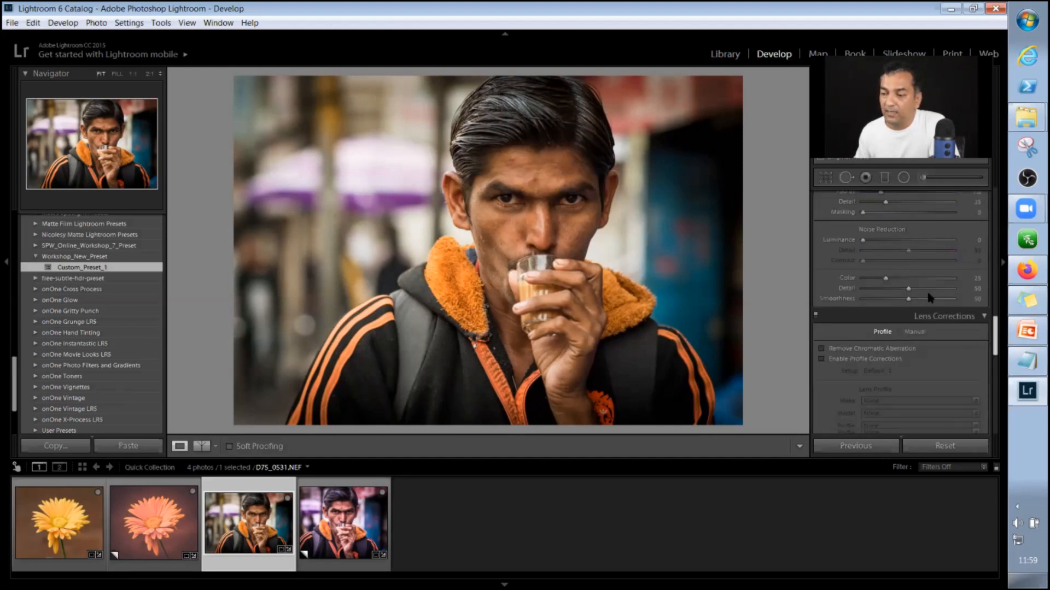
scroll(929, 298, "down", 3)
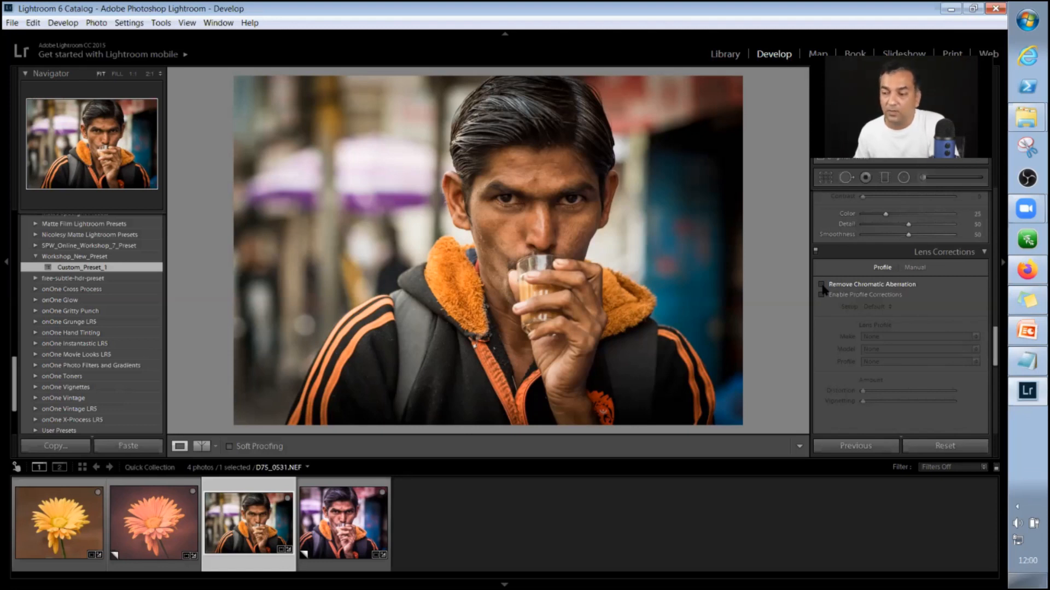
left_click(821, 284)
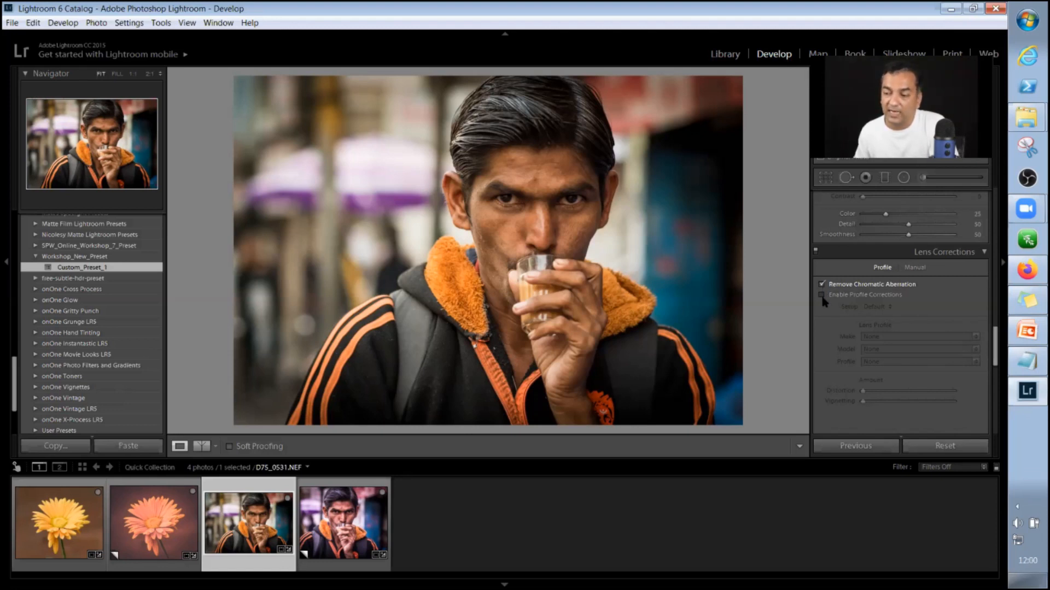
left_click(821, 295)
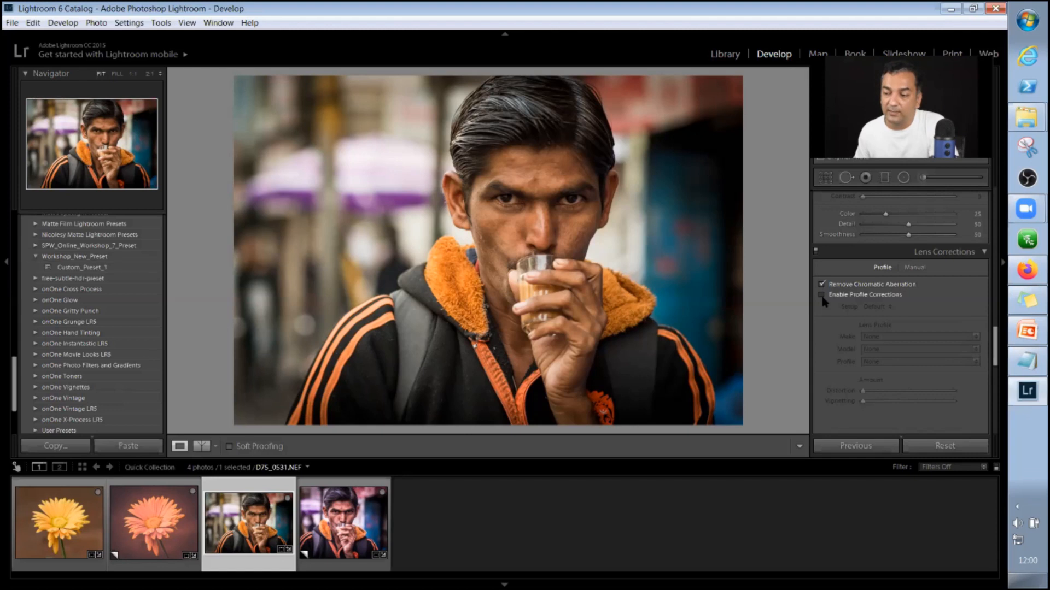
Update Custom_Preset_1 with the portrait's current settings, including all Lens Corrections options.
right_click(106, 266)
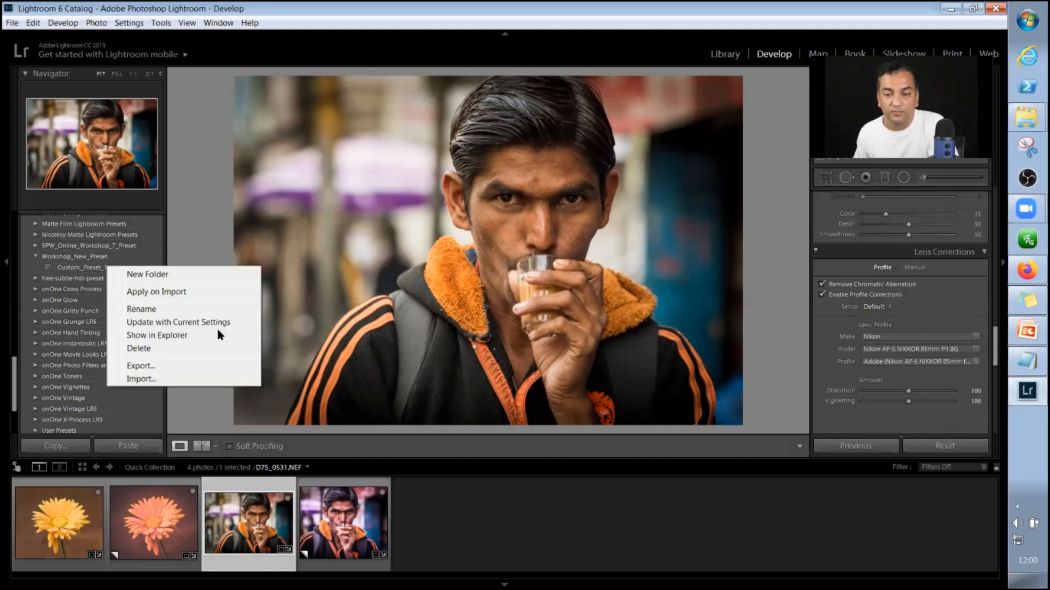
left_click(156, 326)
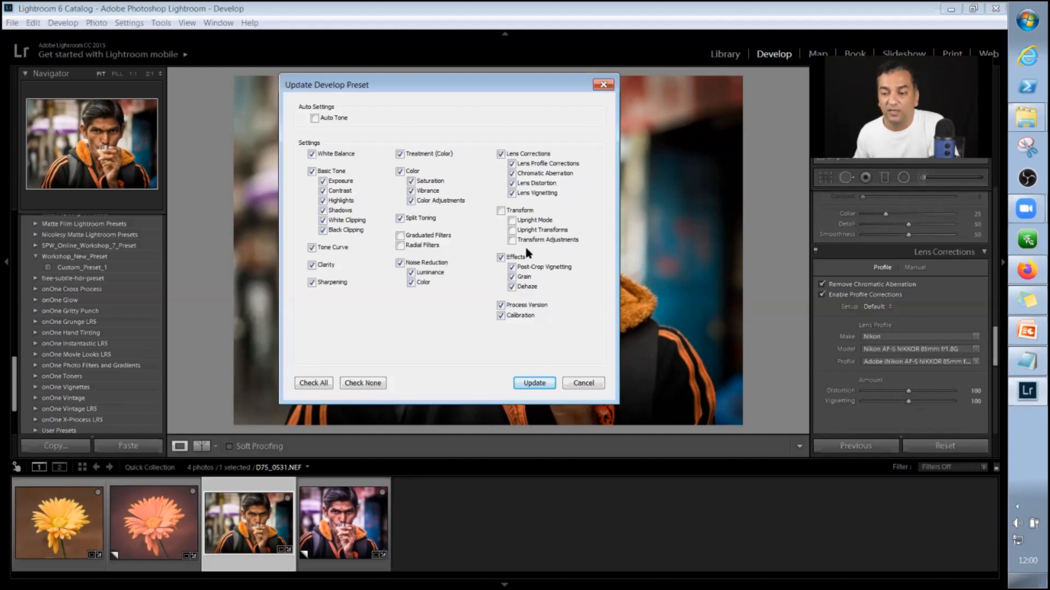
left_click(533, 383)
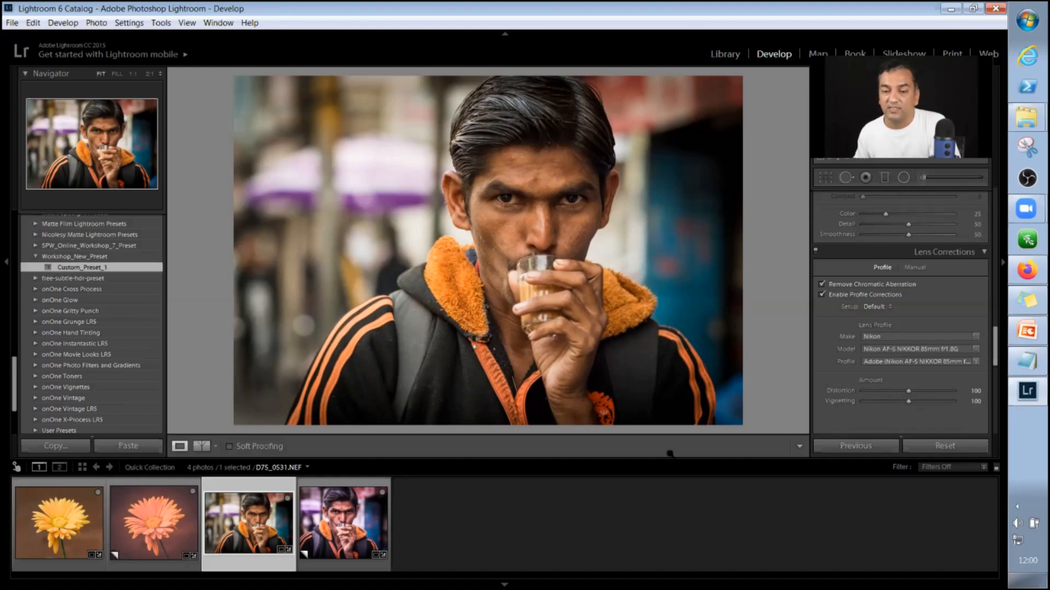
Reset all edits on the portrait and start a new crop, trimming both sides around the man.
left_click(944, 446)
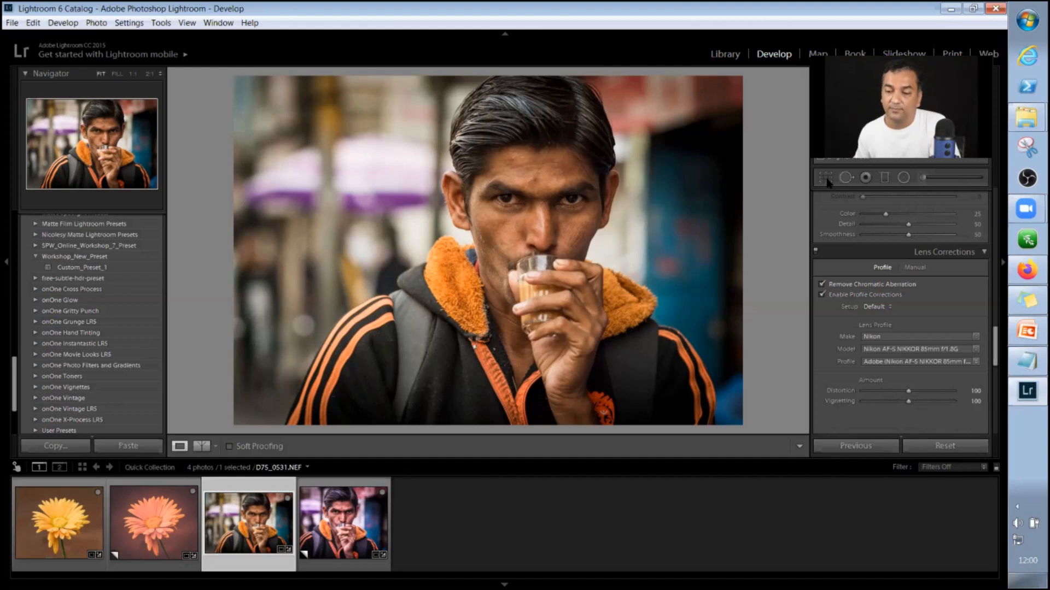
key("r")
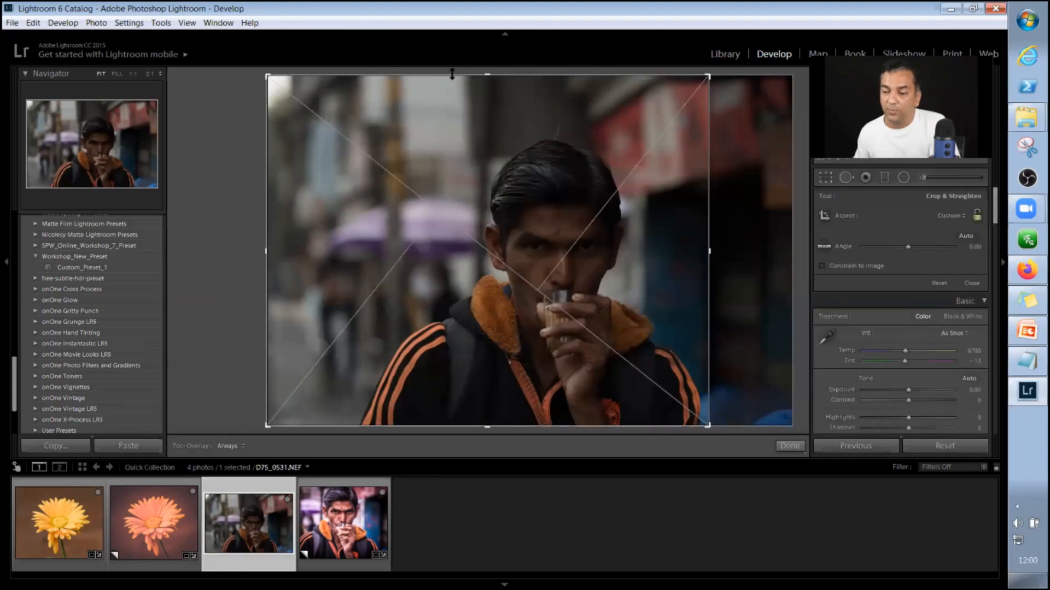
left_click_drag(452, 74, 447, 108)
left_click_drag(774, 426, 774, 425)
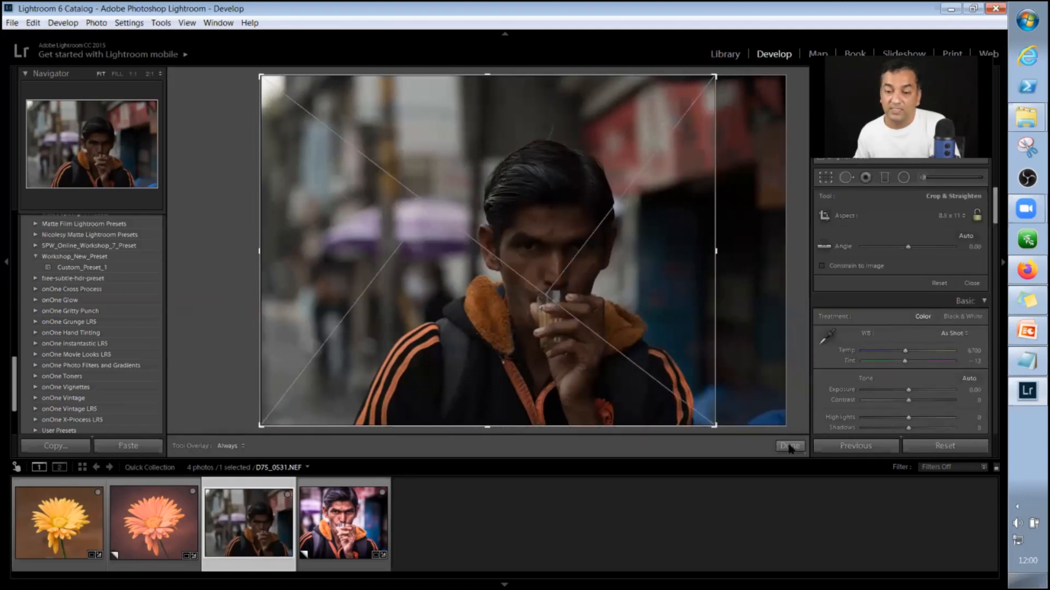
left_click_drag(260, 250, 290, 251)
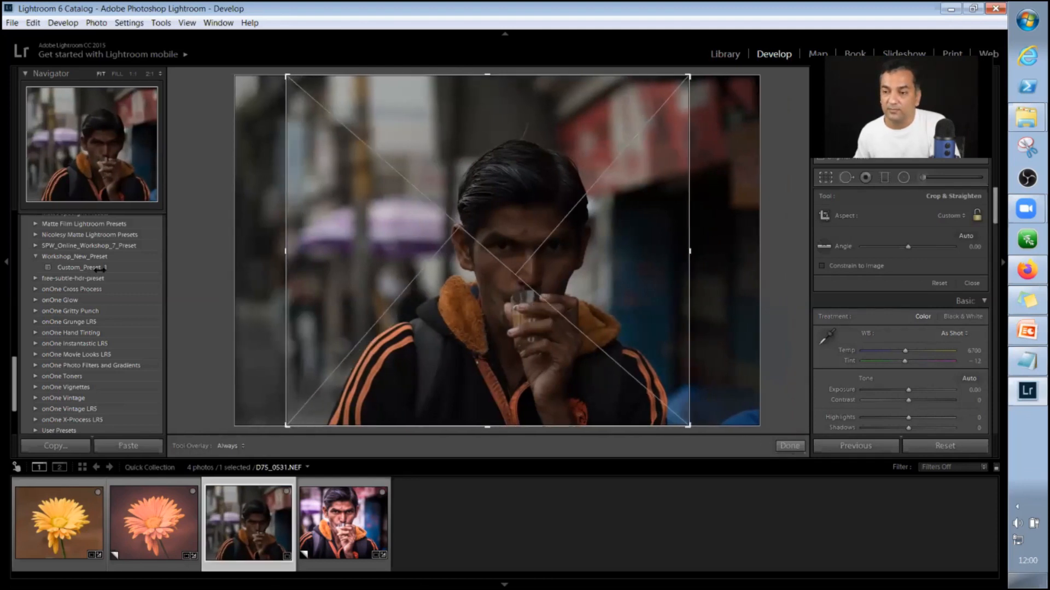
Trim the top of the crop down to just above the man's head and apply the updated Custom_Preset_1.
key("shift+a")
key("ctrl+z")
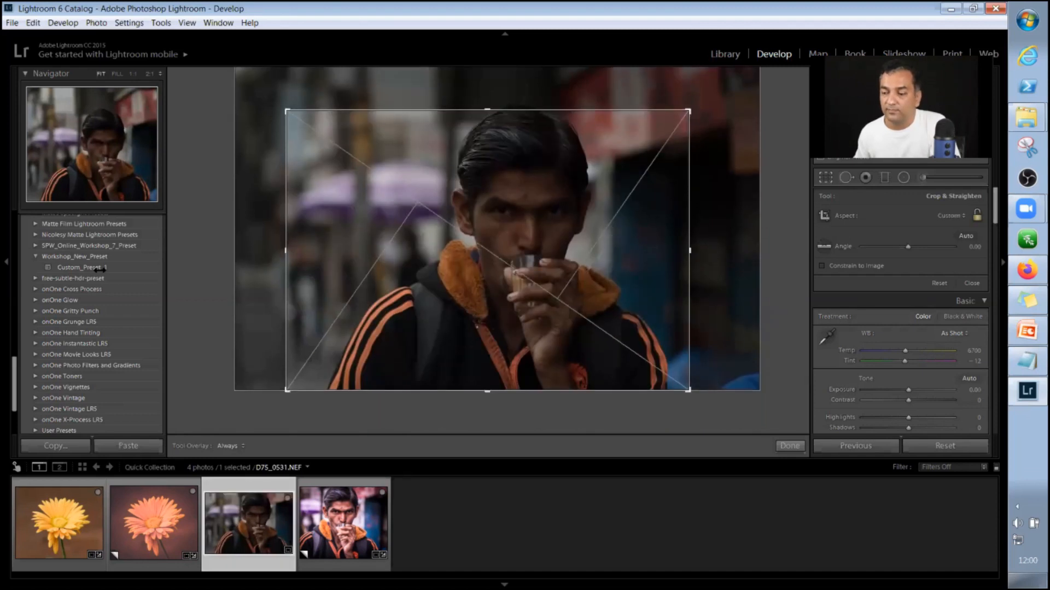
key("r")
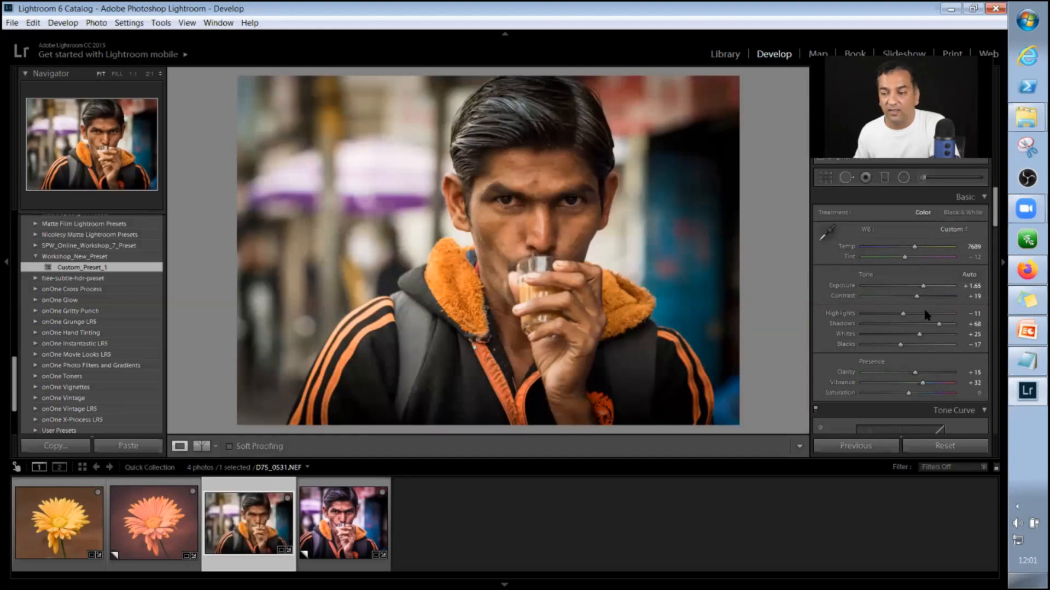
Check the develop settings applied by the preset, down to the chromatic aberration and profile correction options in Lens Corrections.
scroll(875, 295, "down", 5)
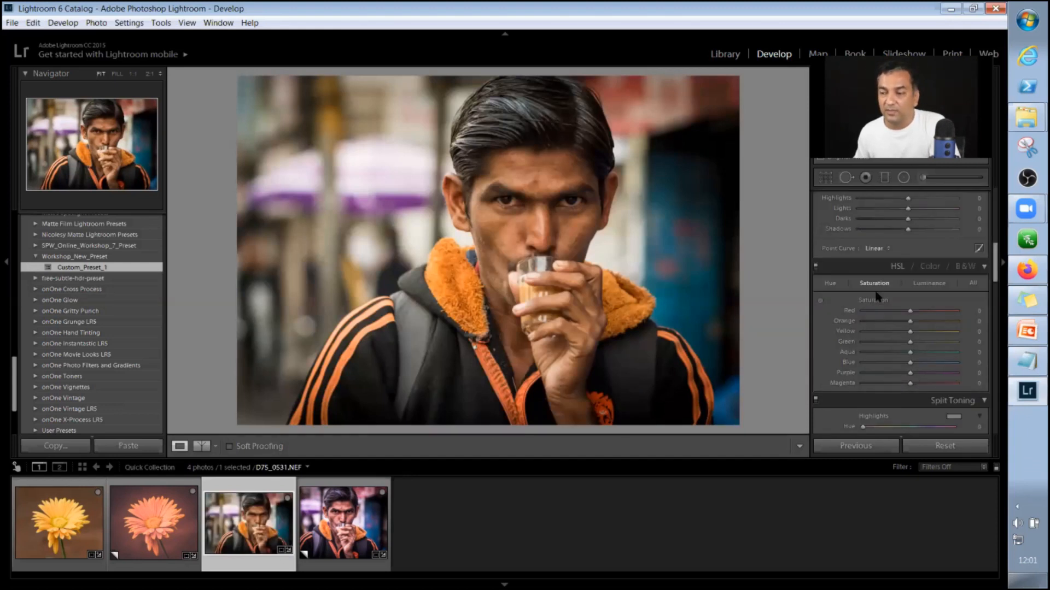
scroll(901, 266, "down", 3)
scroll(901, 267, "down", 5)
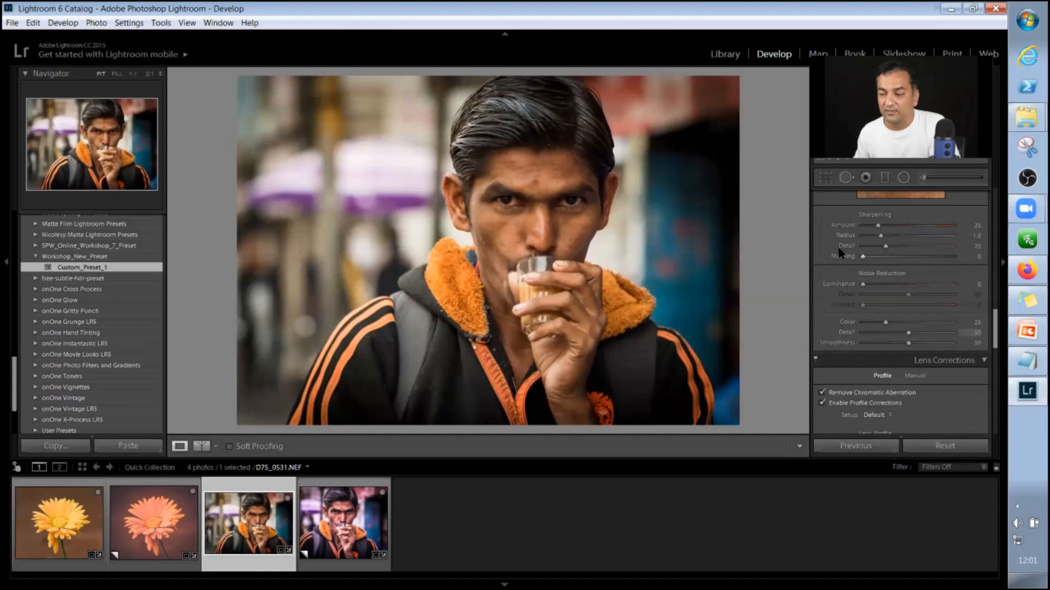
scroll(840, 252, "down", 5)
scroll(841, 252, "up", 3)
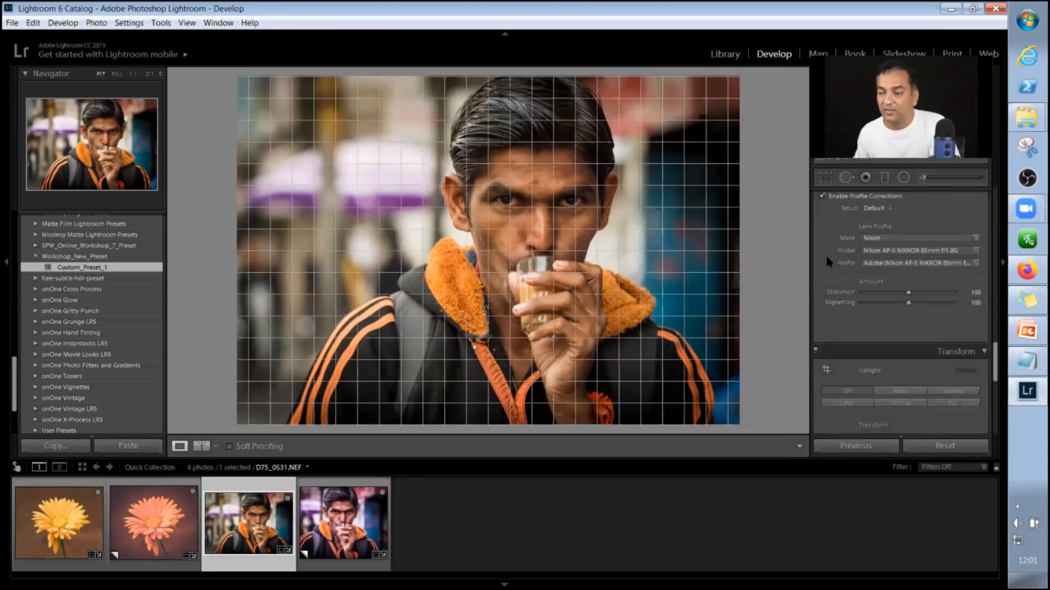
scroll(827, 259, "up", 2)
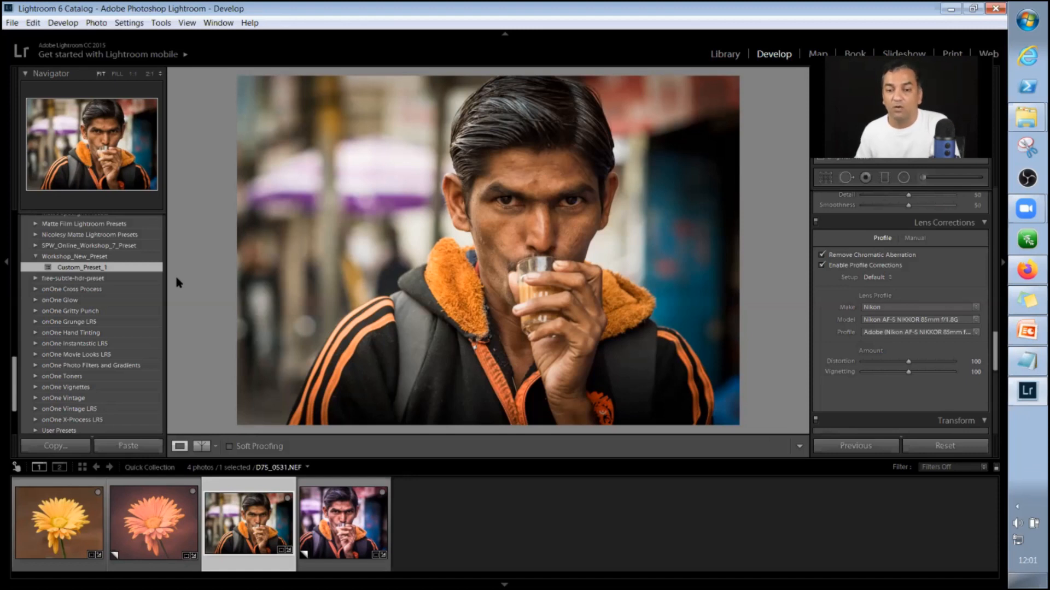
Review the portrait's export options for location, file naming, file settings, image sizing and watermarking, and close them without exporting.
left_click(14, 22)
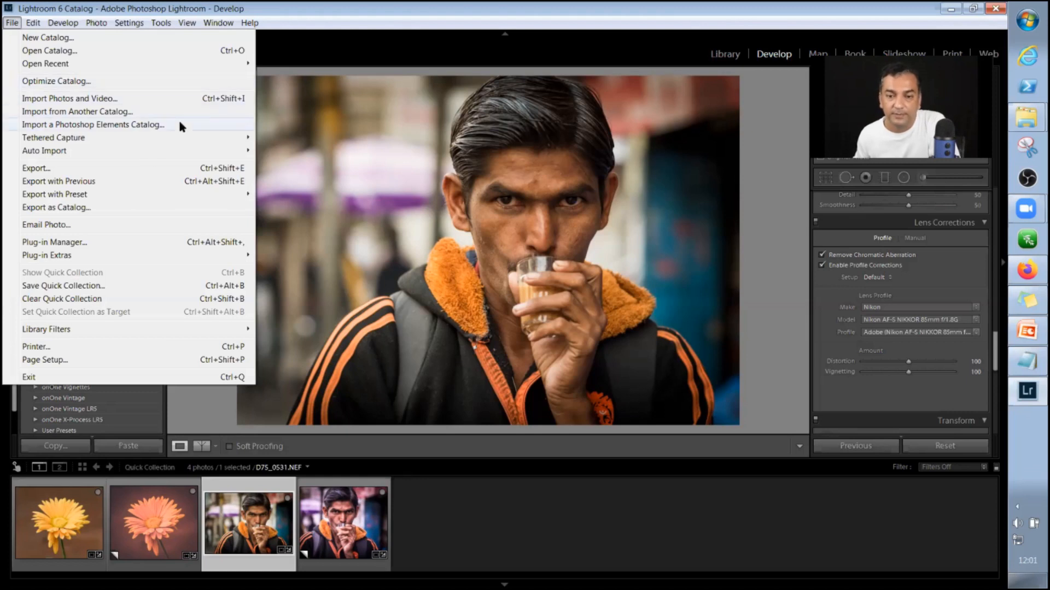
mouse_move(91, 195)
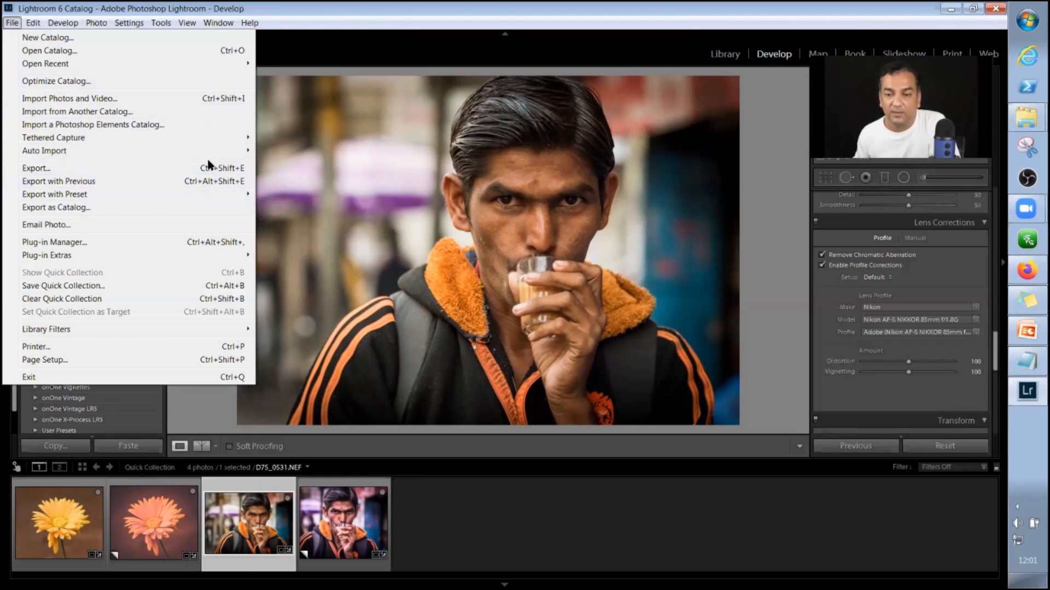
mouse_move(232, 192)
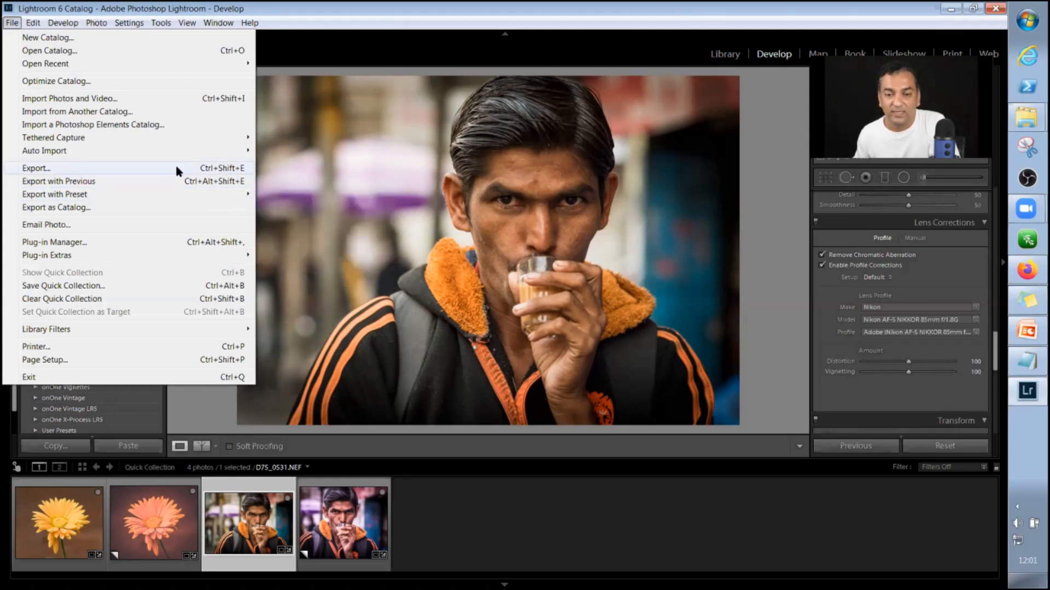
key("Escape")
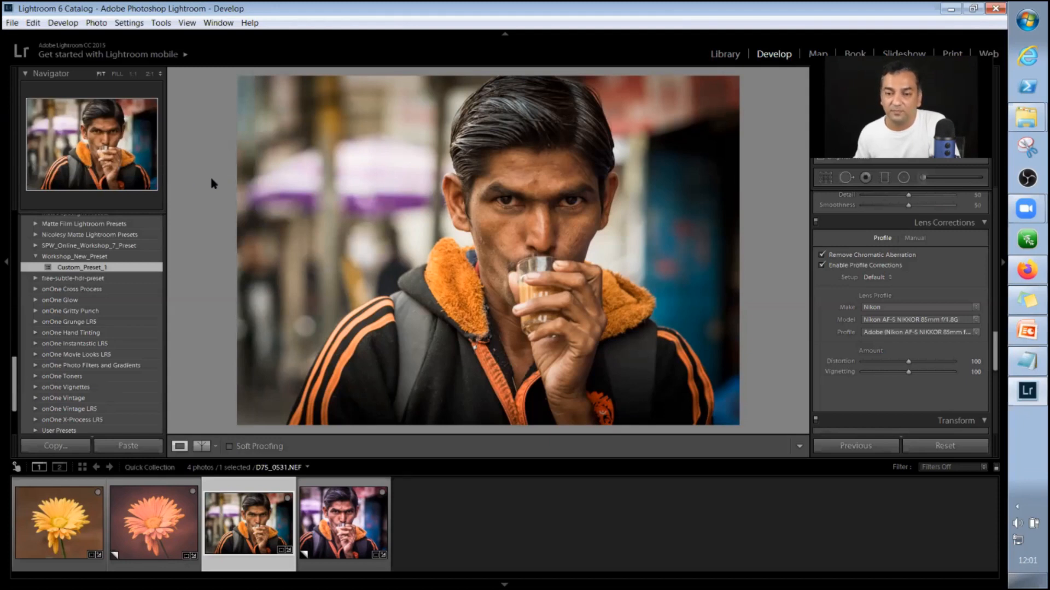
key("ctrl+shift+e")
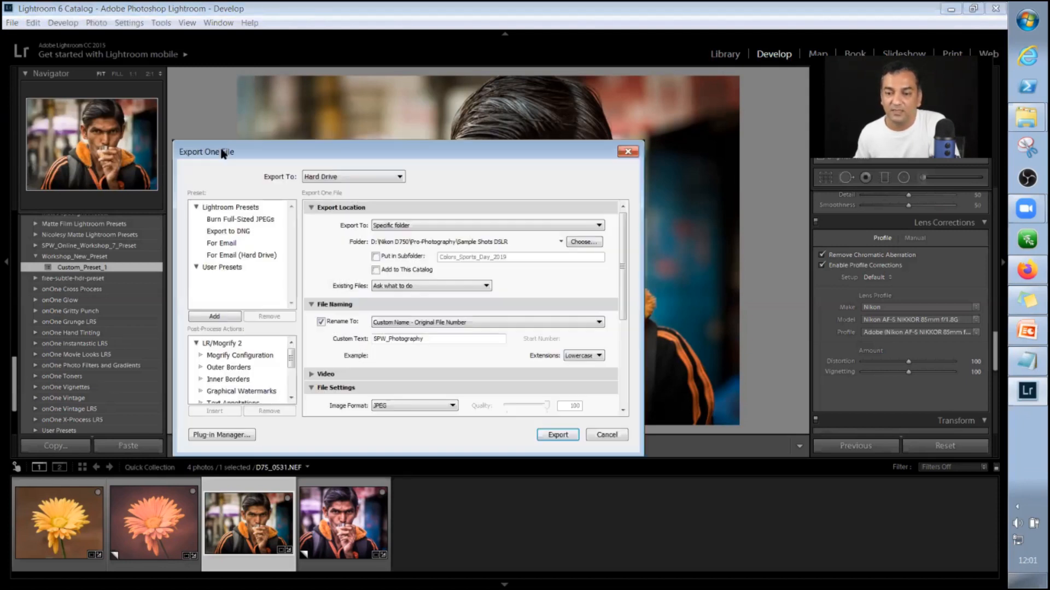
left_click_drag(367, 159, 366, 95)
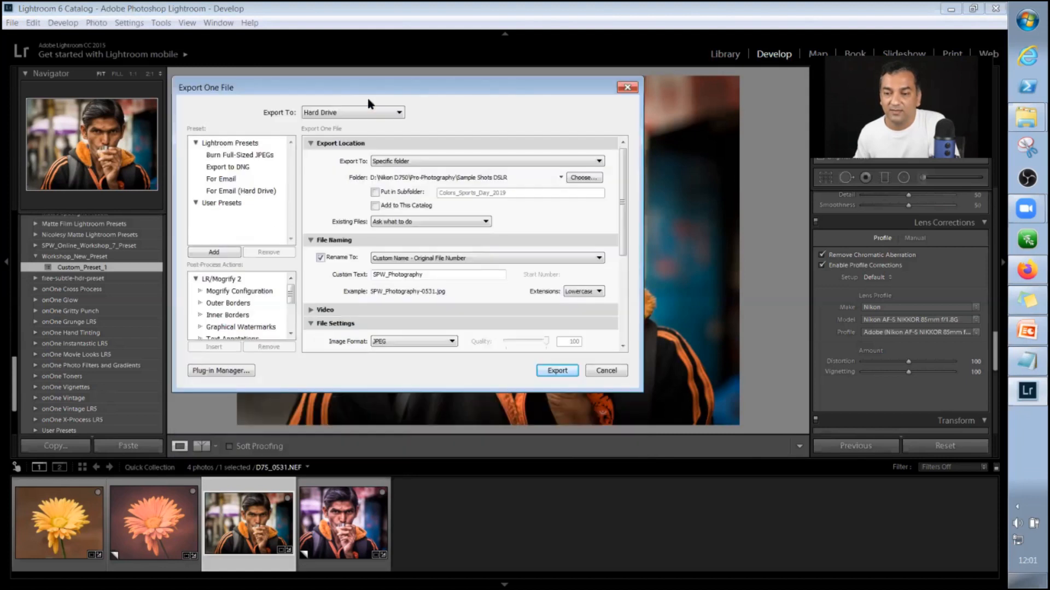
scroll(611, 248, "down", 3)
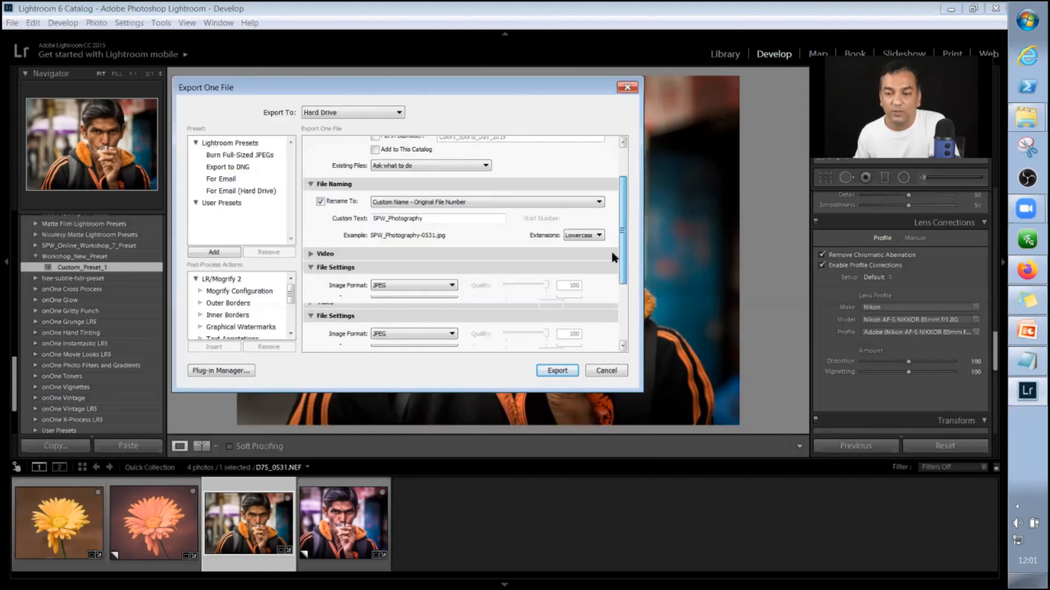
scroll(612, 249, "down", 4)
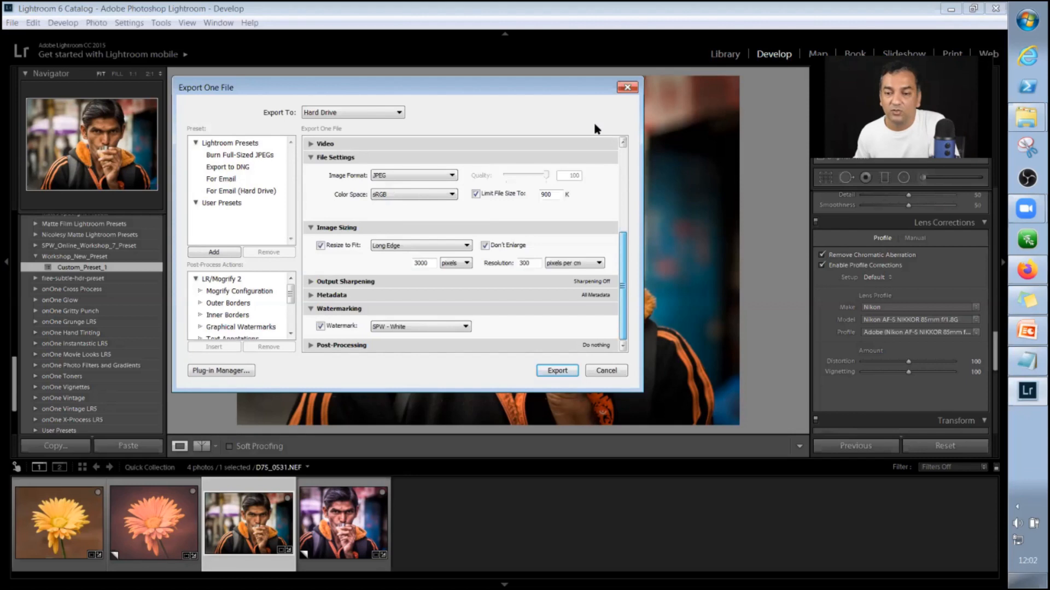
scroll(342, 154, "up", 7)
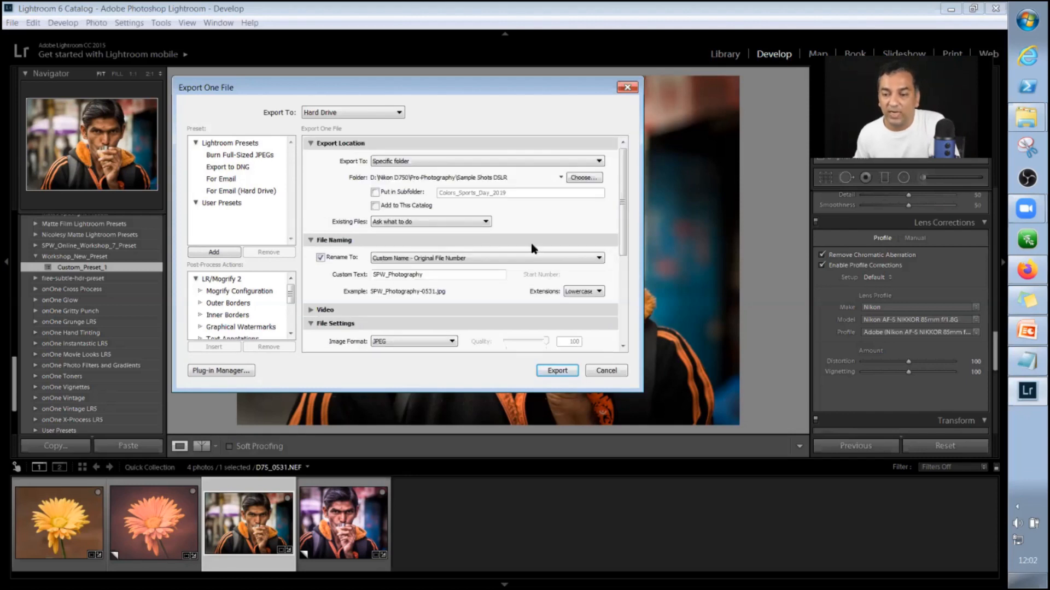
left_click(616, 374)
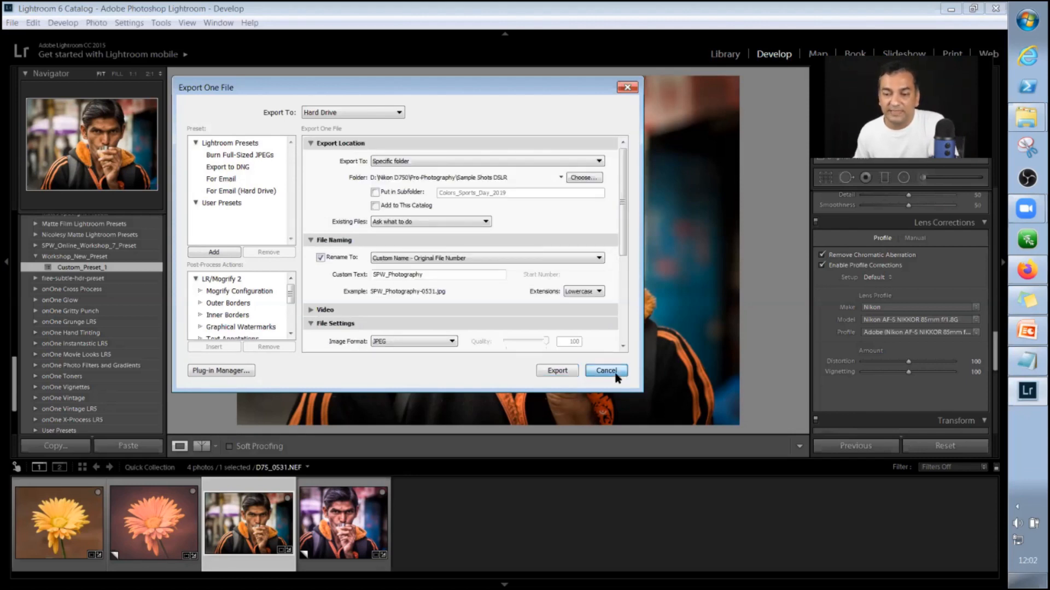
left_click(606, 371)
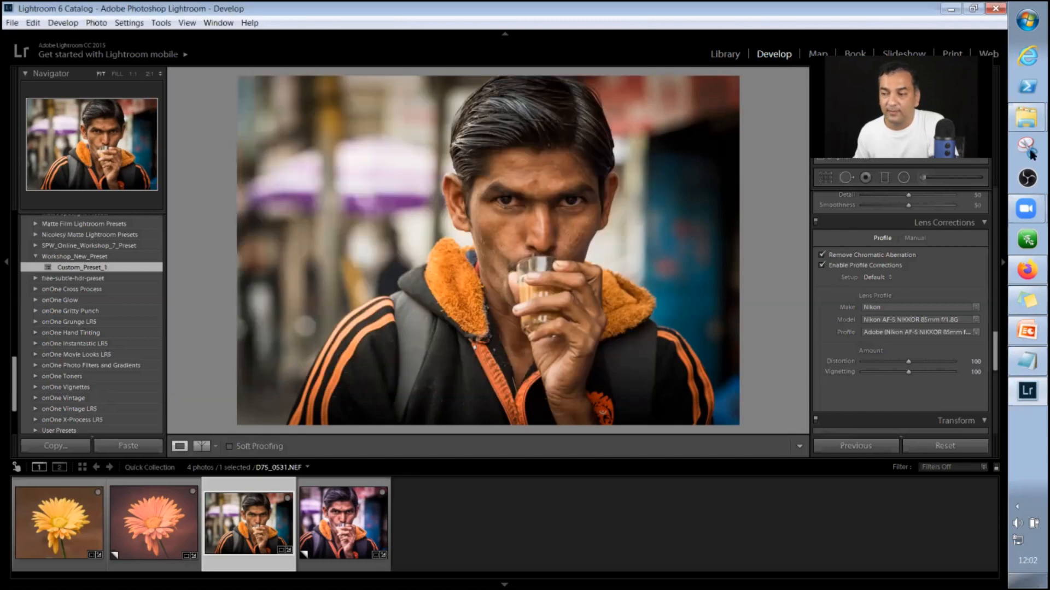
Switch to the Develop Presets folder in Windows Explorer, refresh it, and select the Workshop_New_Preset folder.
left_click(1029, 120)
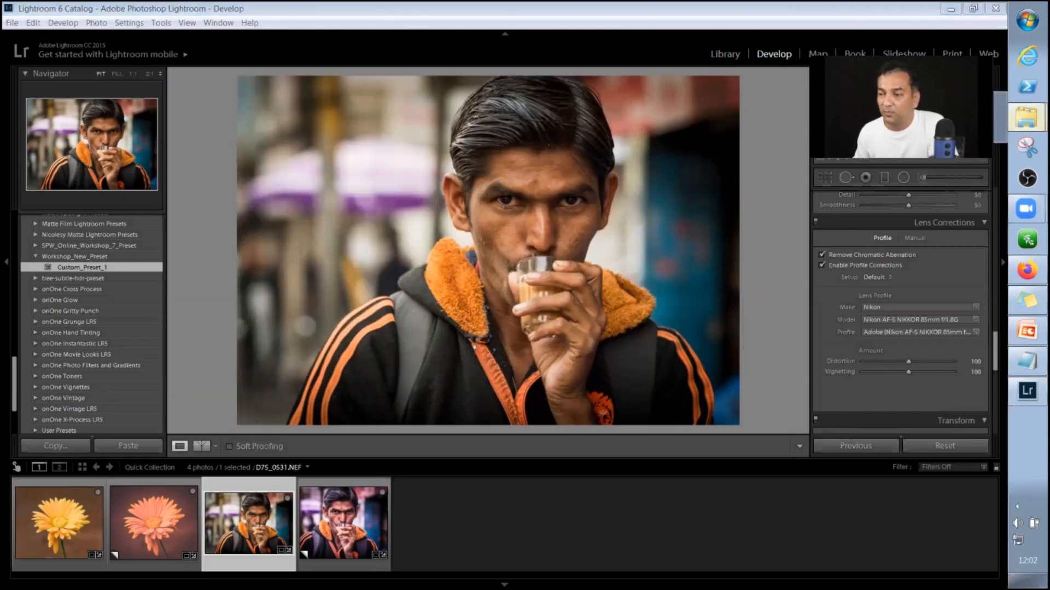
left_click(743, 107)
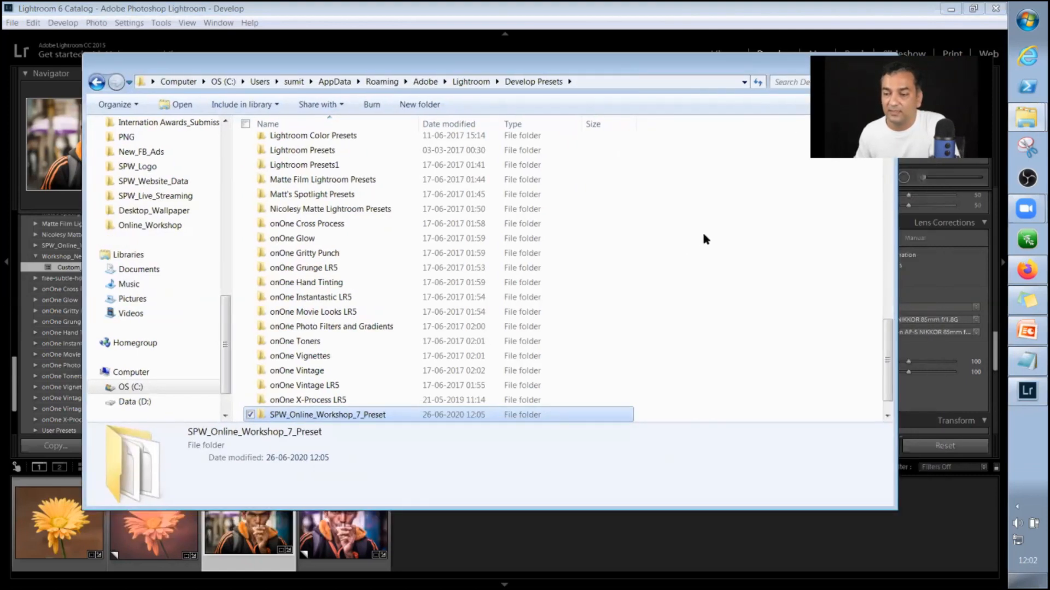
right_click(702, 236)
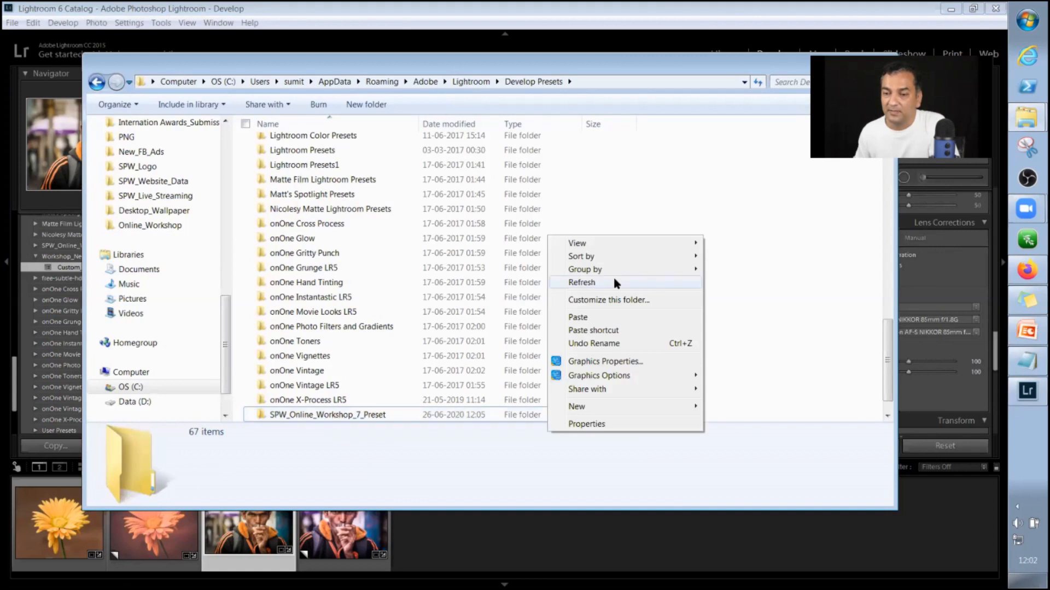
left_click(614, 280)
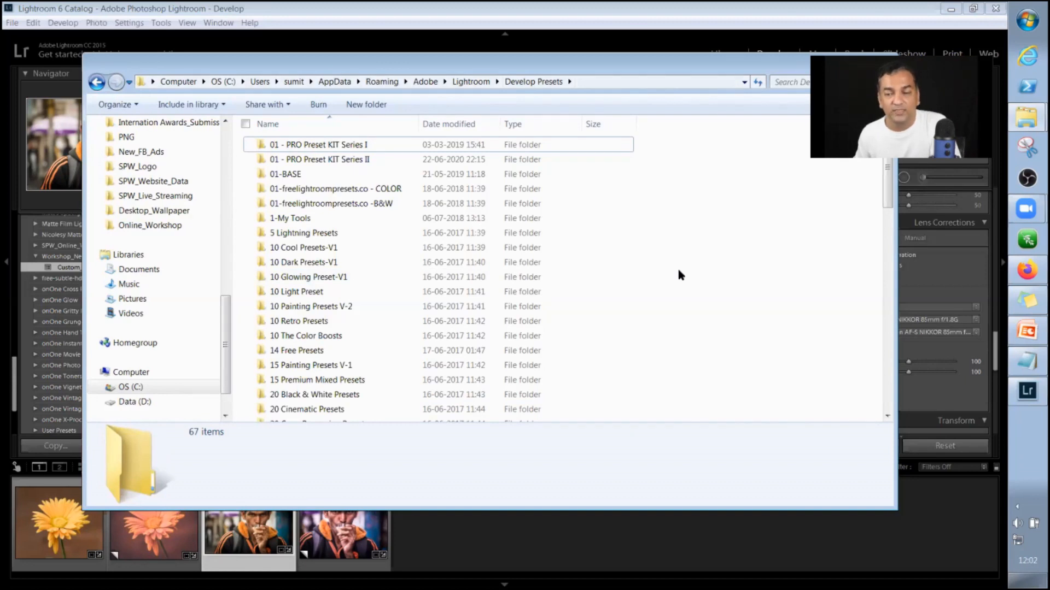
scroll(678, 270, "down", 4)
left_click(386, 299)
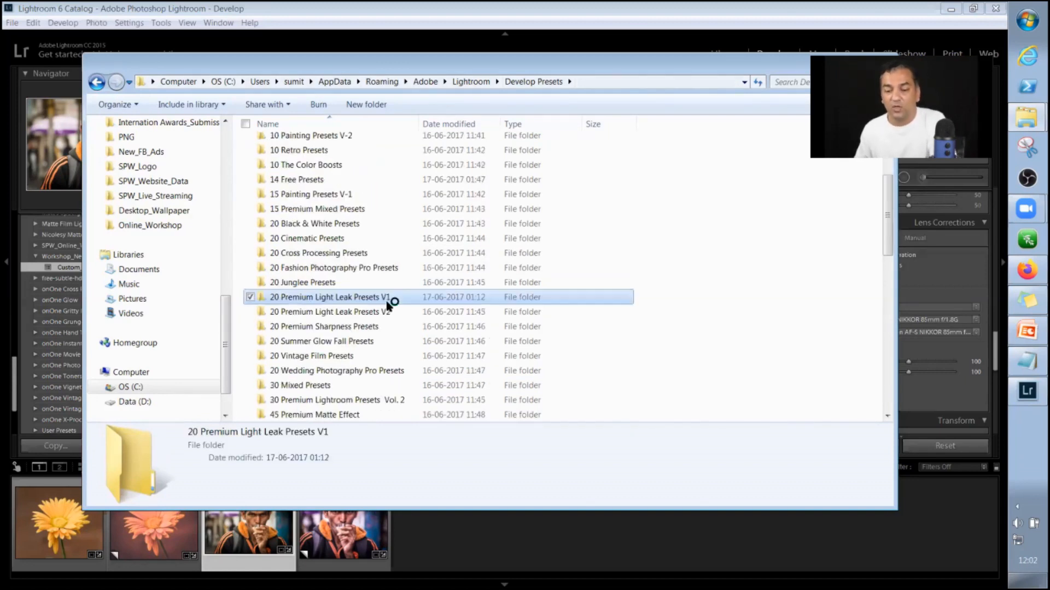
key("w")
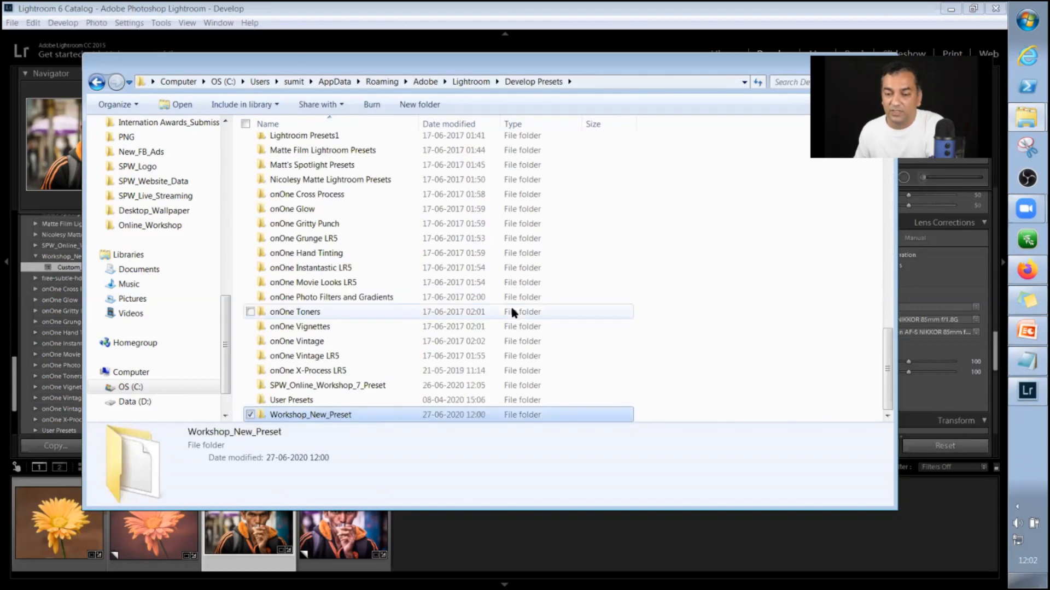
Look inside the Workshop_New_Preset folder for the Custom_Preset_1.lrtemplate file and return to the Develop Presets folder.
double_click(307, 418)
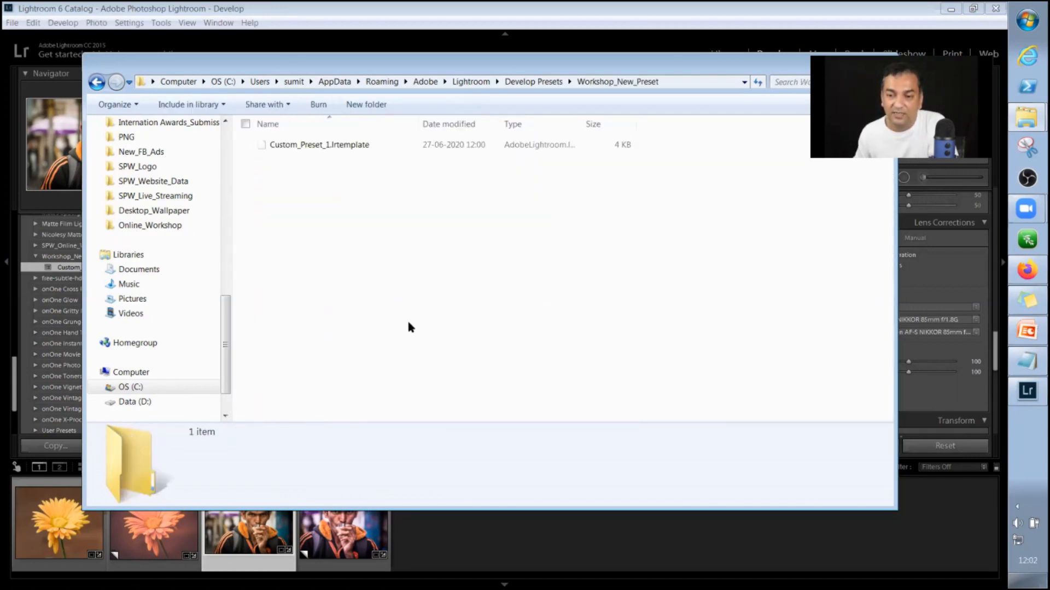
left_click(335, 148)
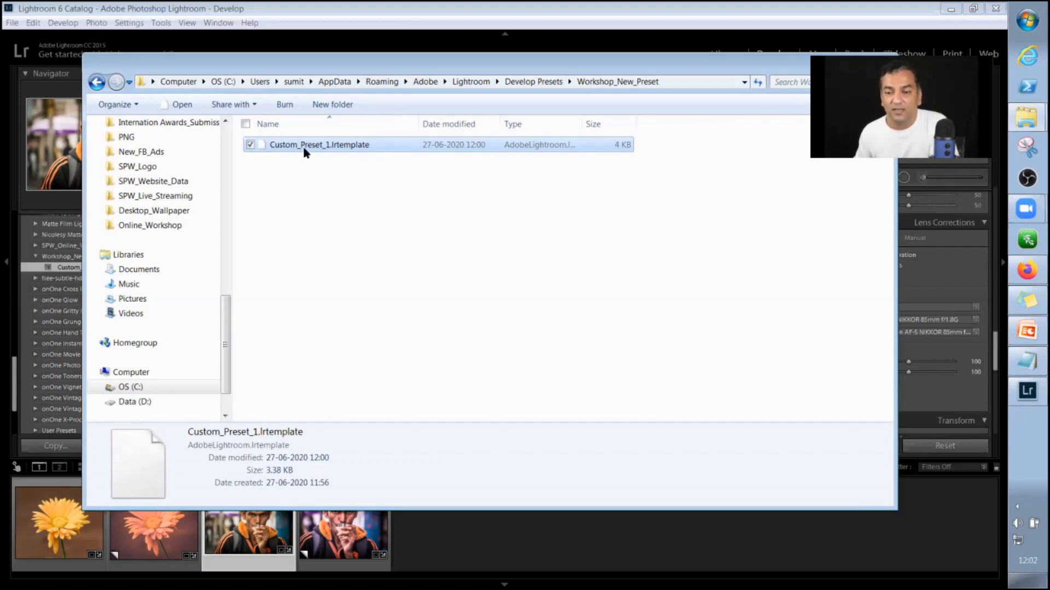
left_click(534, 83)
Copy the Workshop_New_Preset folder from Develop Presets into the Sample_Preset folder of SPW_Online_Workshop_7.
right_click(312, 412)
left_click(127, 331)
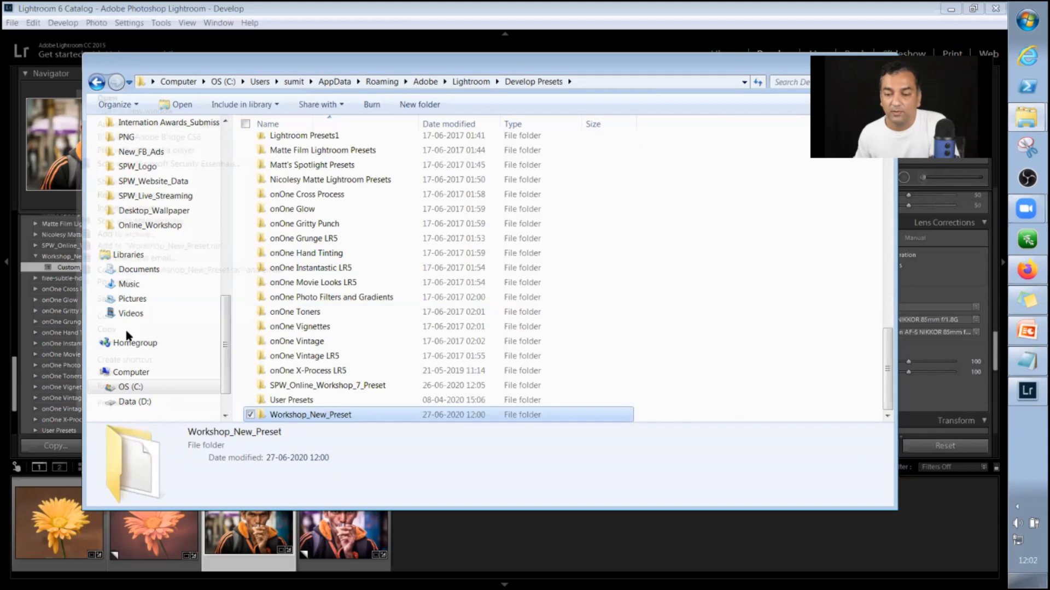
left_click(123, 330)
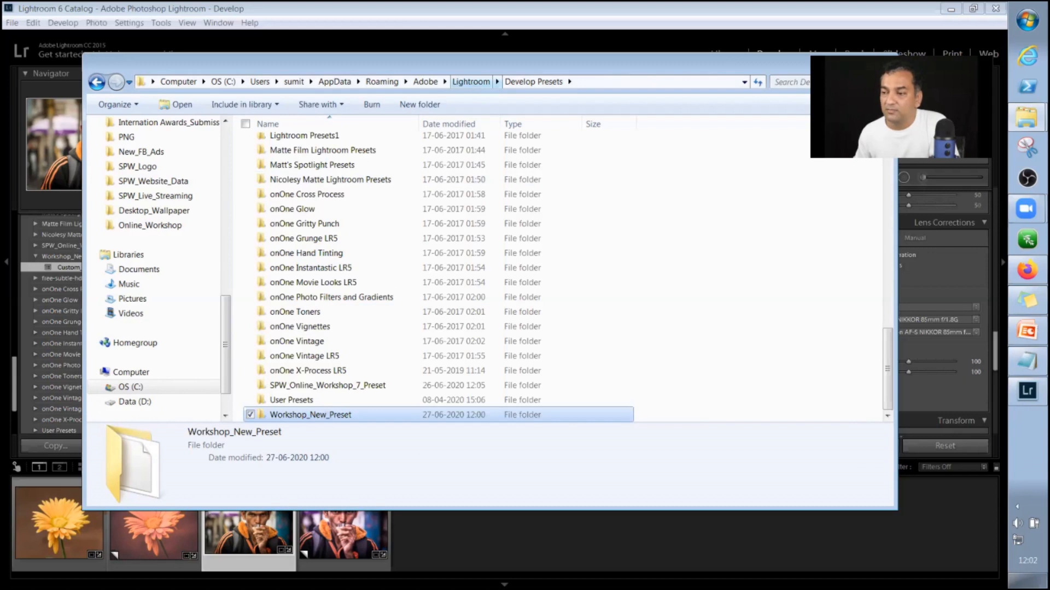
left_click(1027, 117)
left_click(957, 110)
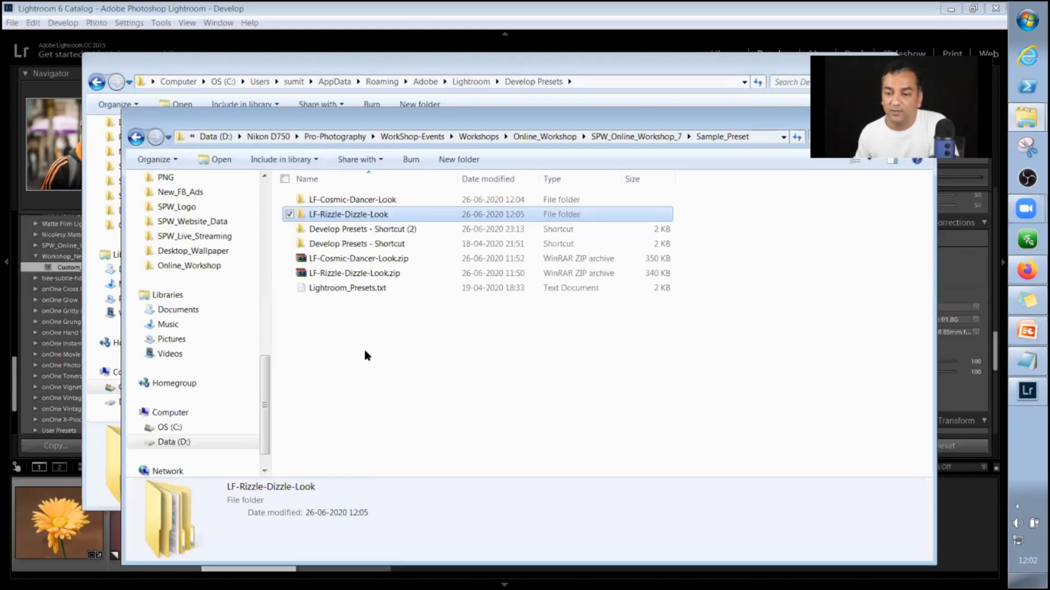
right_click(366, 355)
left_click(268, 433)
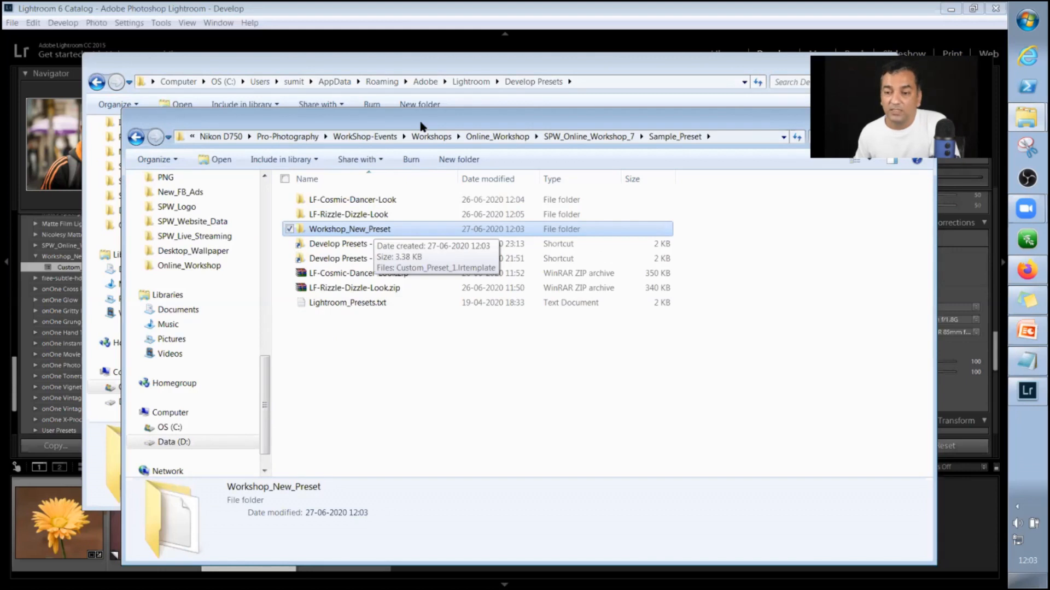
left_click_drag(421, 125, 387, 77)
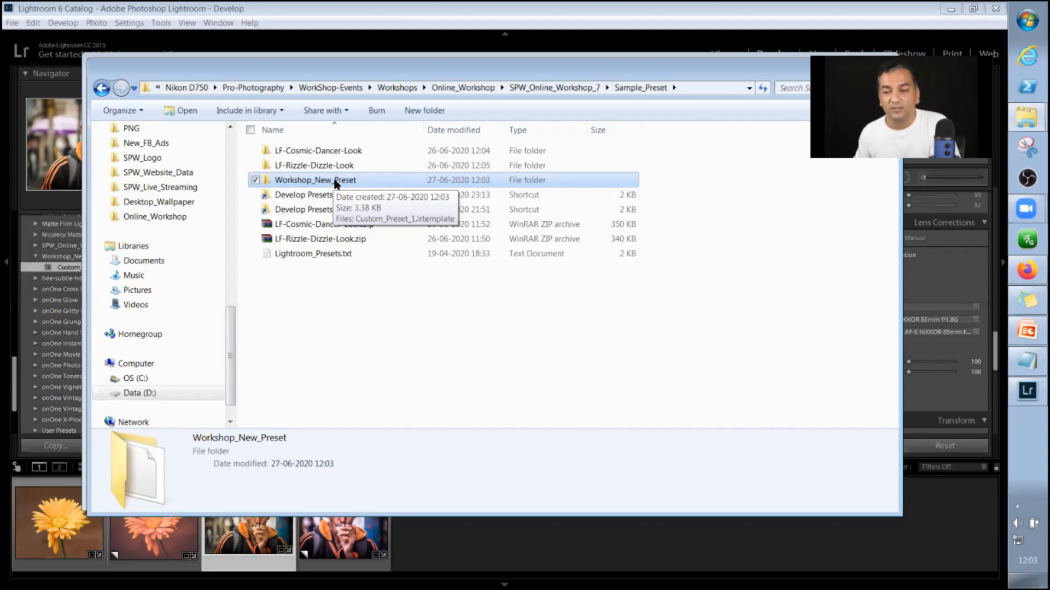
left_click_drag(378, 74, 407, 92)
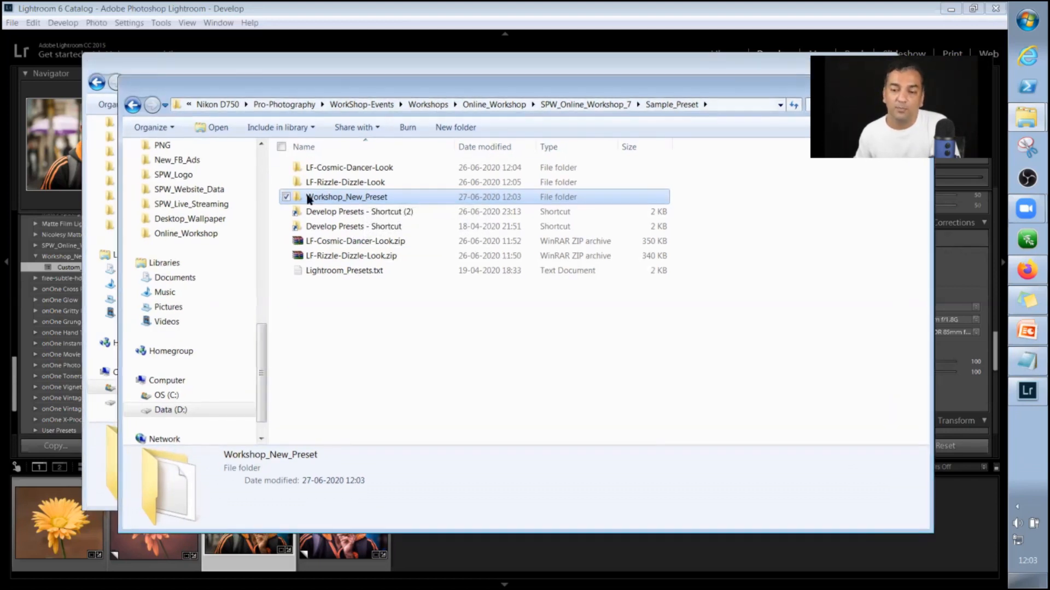
Rename the copied Workshop_New_Preset folder in Sample_Preset as Backup_Preset.
left_click(343, 198)
left_click_drag(343, 199, 286, 200)
left_click(412, 199)
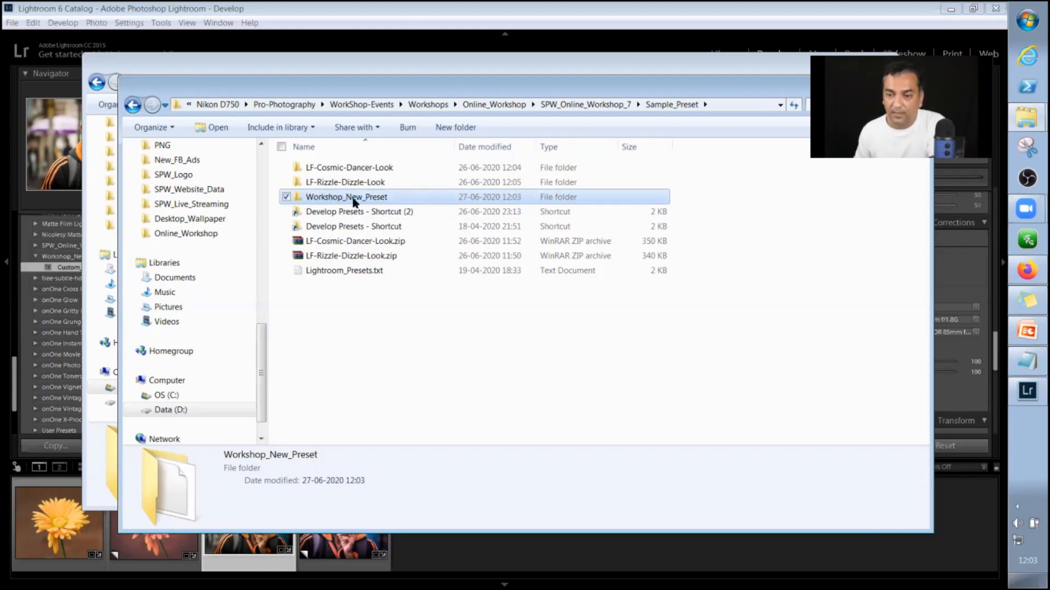
left_click(324, 198)
left_click_drag(344, 199, 266, 203)
type("Backup")
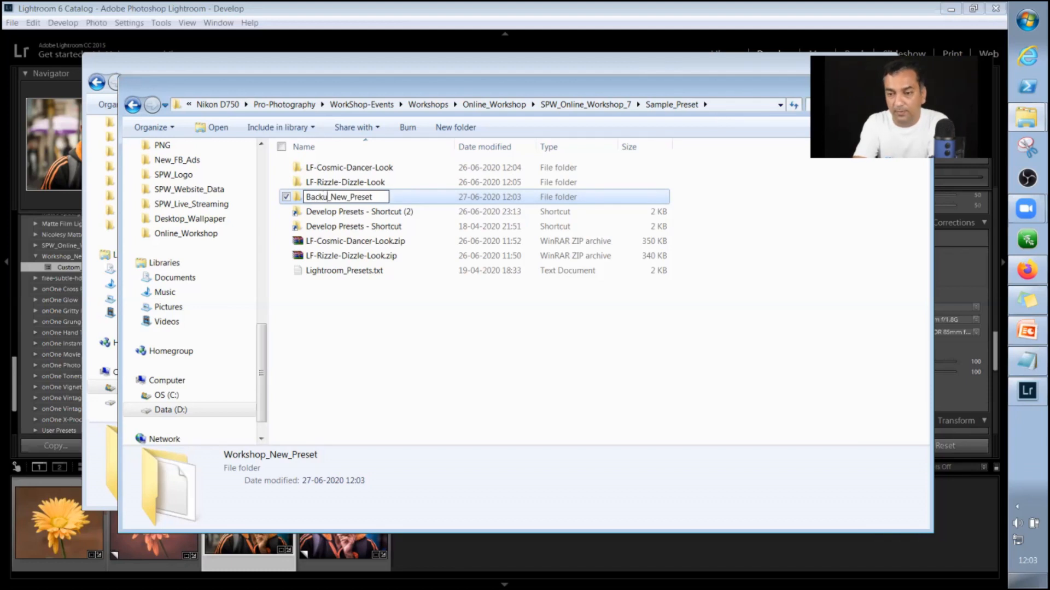
key("Right")
key("Right")
key("Right")
key("Right")
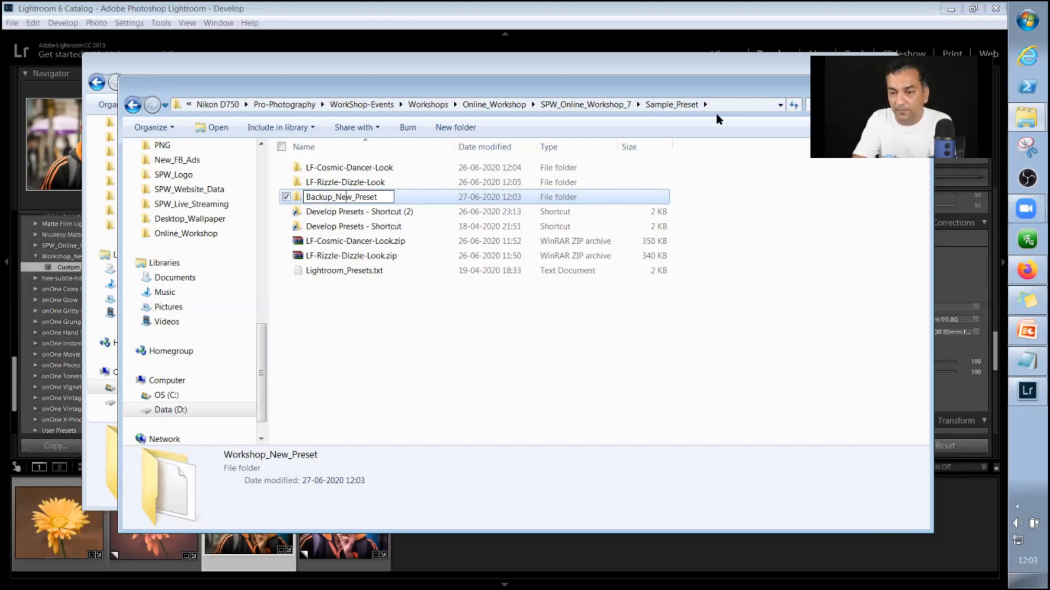
key("BackSpace")
key("BackSpace")
key("BackSpace")
key("BackSpace")
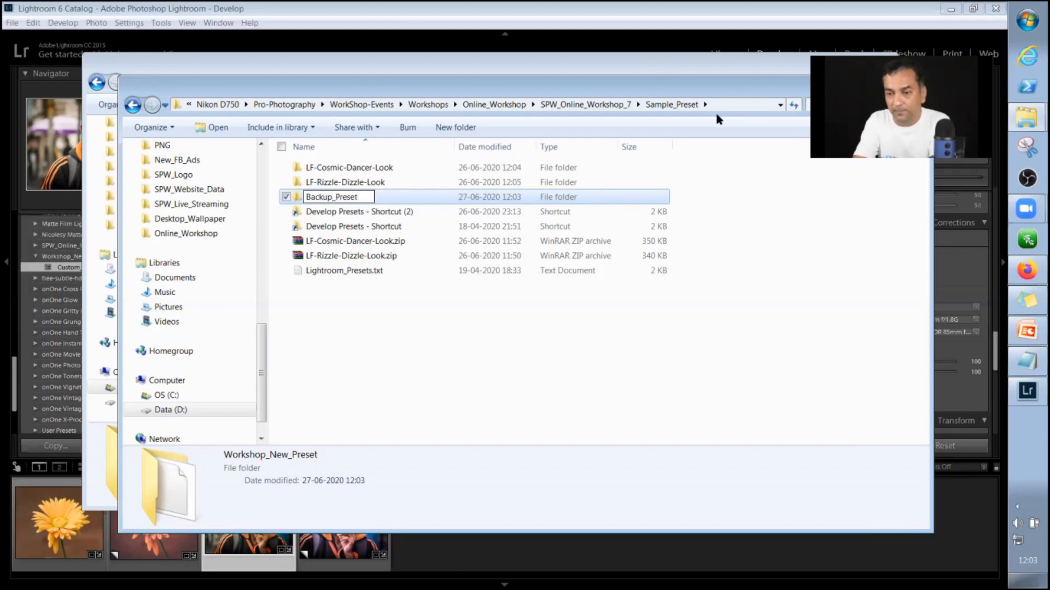
key("Return")
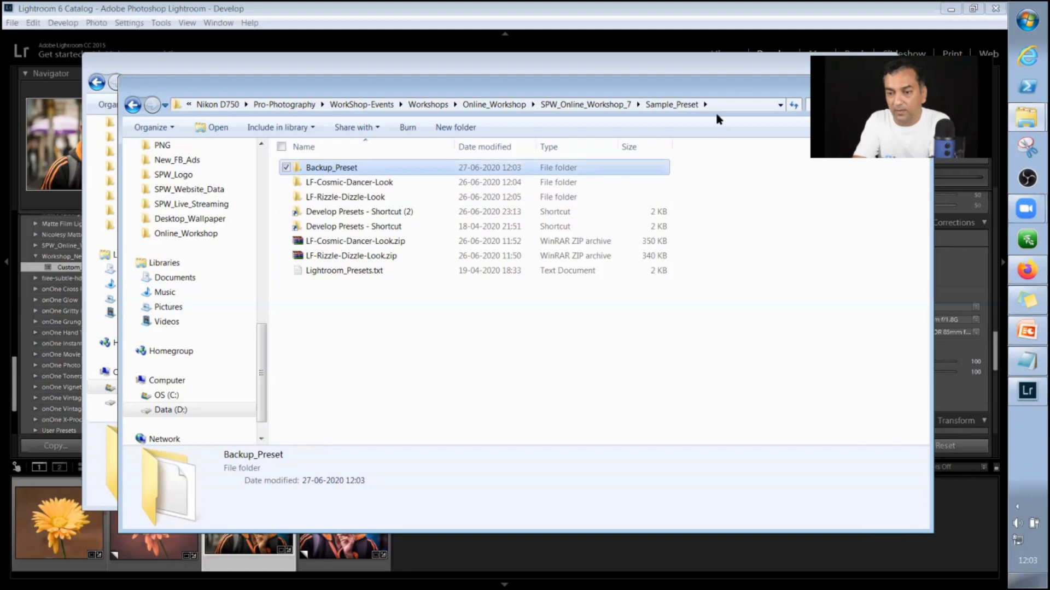
Open the Backup_Preset folder and rename its Custom_Preset_1.lrtemplate file as Backup_Preset_1.lrtemplate.
key("Return")
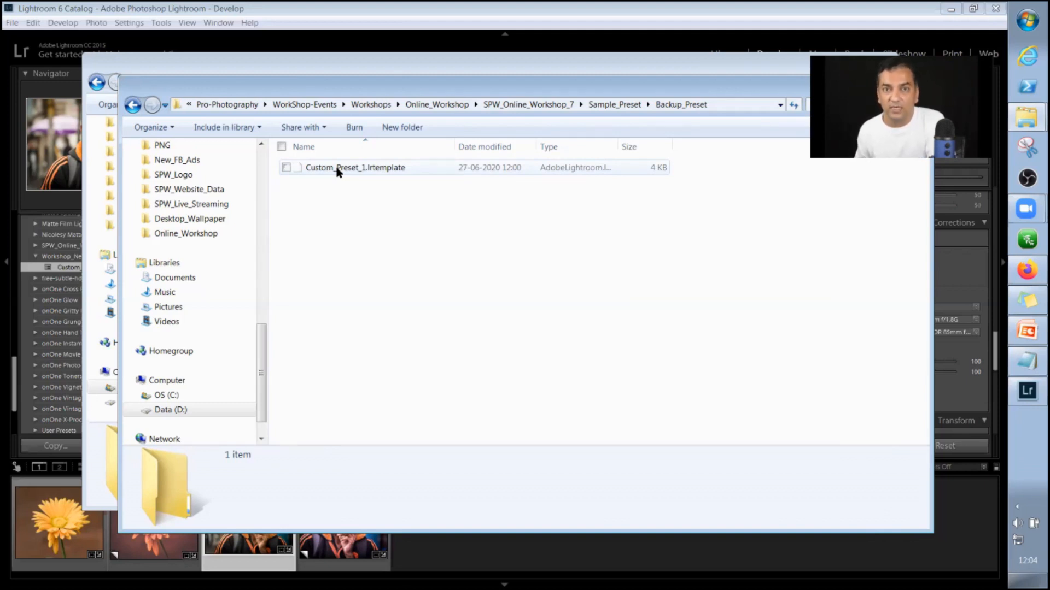
left_click(337, 169)
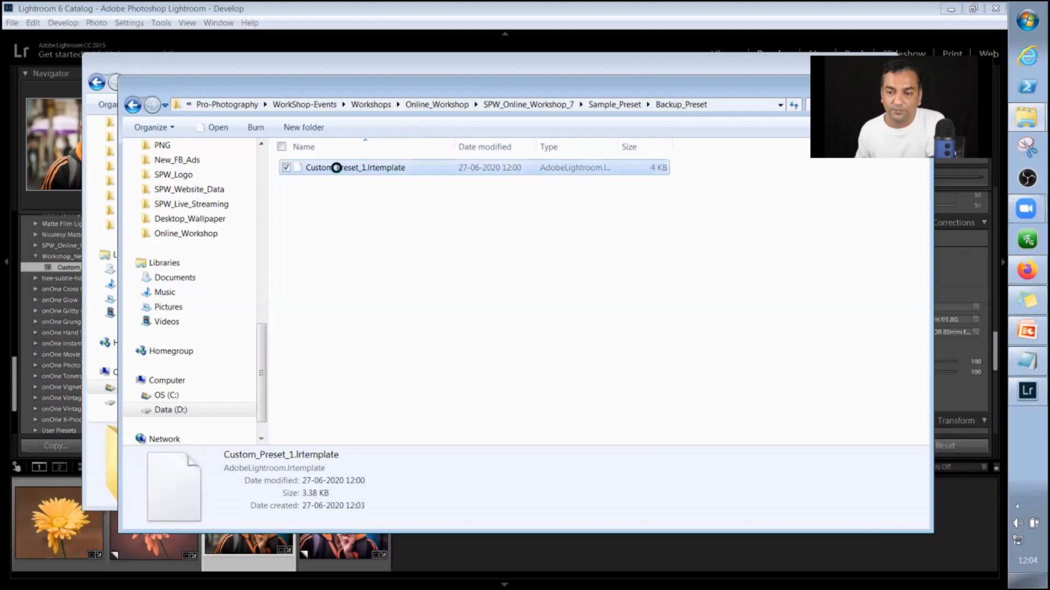
right_click(338, 169)
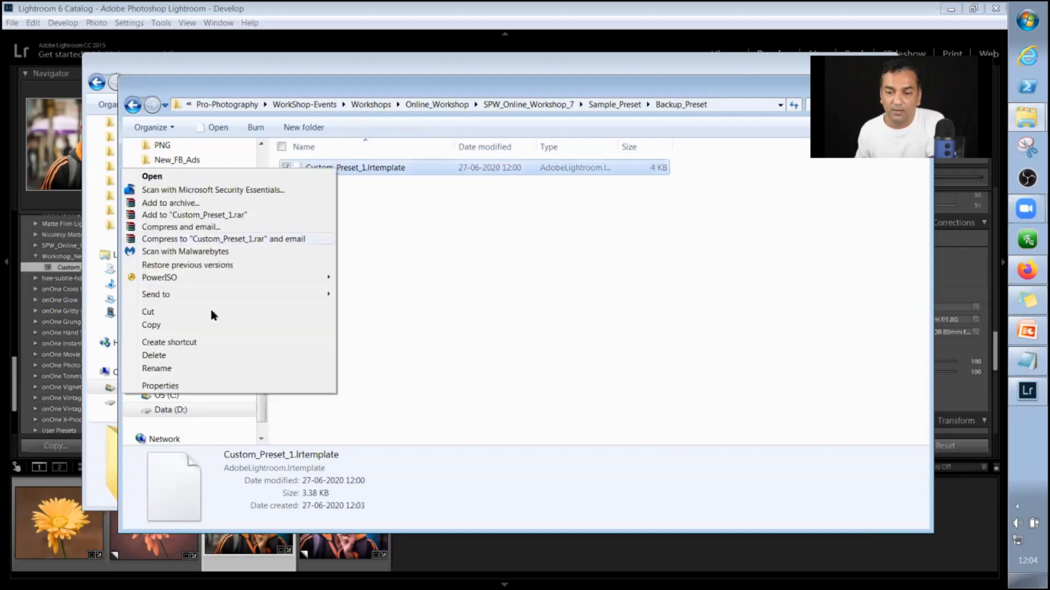
left_click(181, 368)
left_click(328, 169)
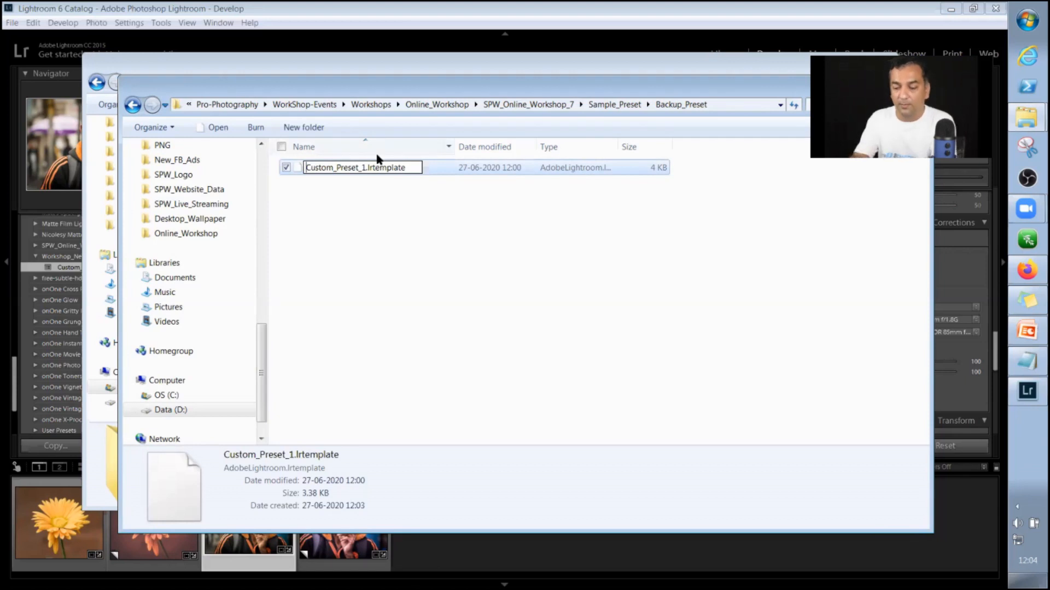
key("shift+Right")
key("shift+Right")
key("shift+Right")
key("shift+Right")
key("shift+Right")
key("shift+Right")
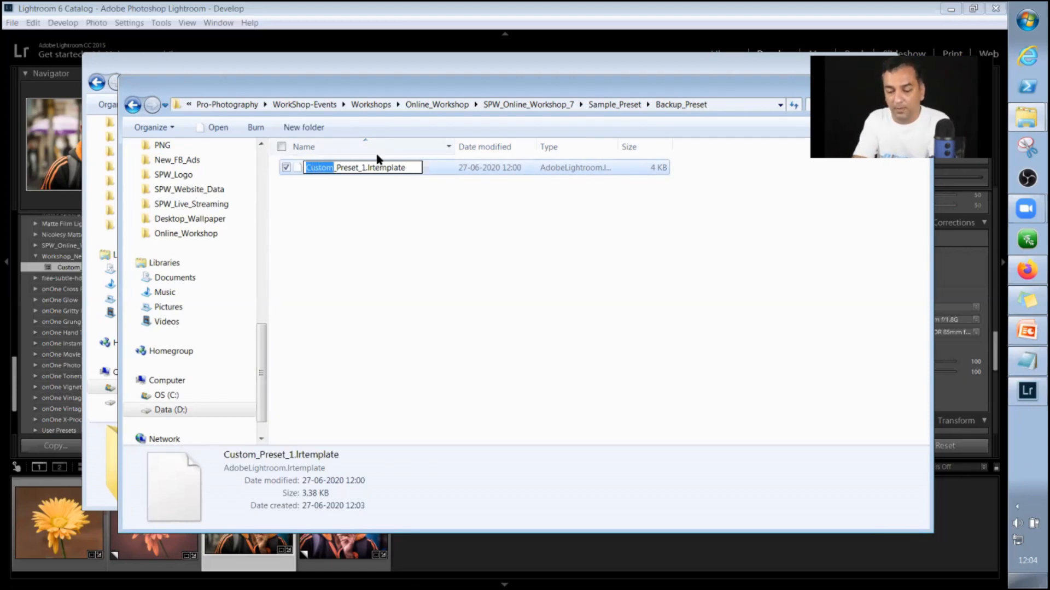
type("B")
type("ackup")
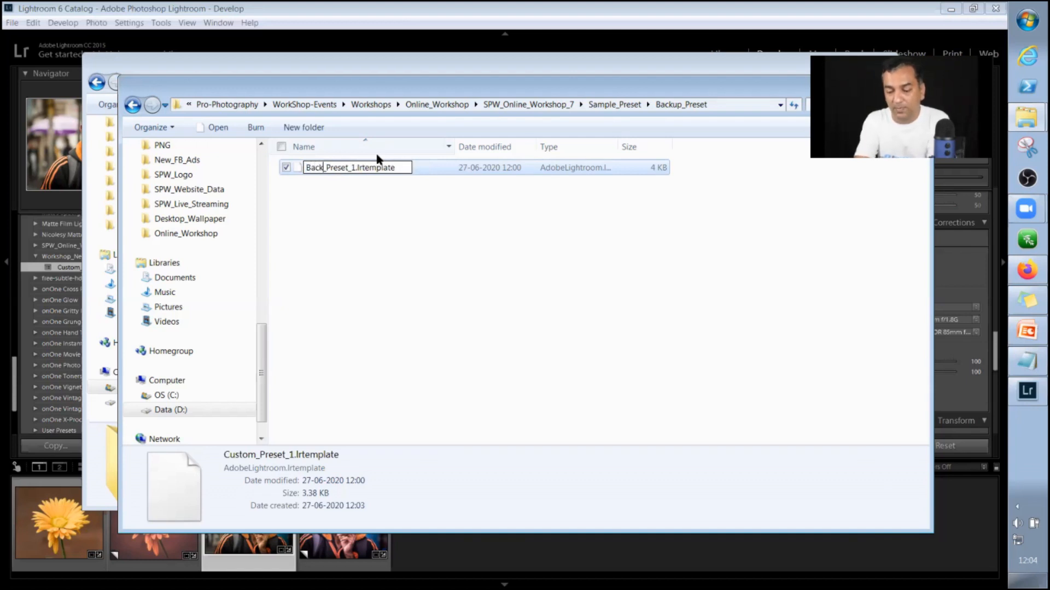
key("Return")
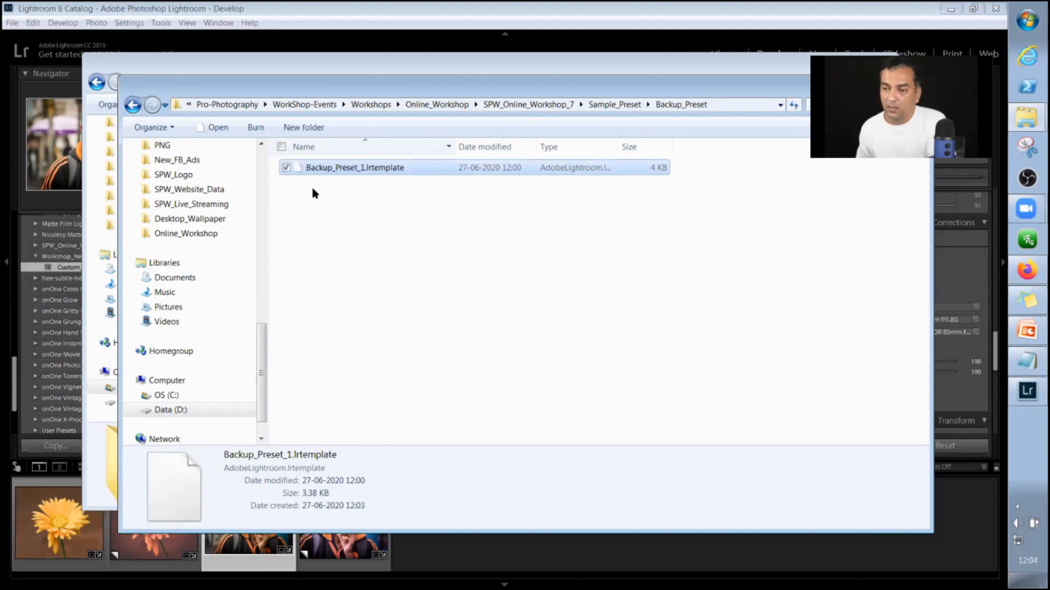
Copy the Backup_Preset folder from Sample_Preset into Lightroom's Develop Presets folder.
key("BackSpace")
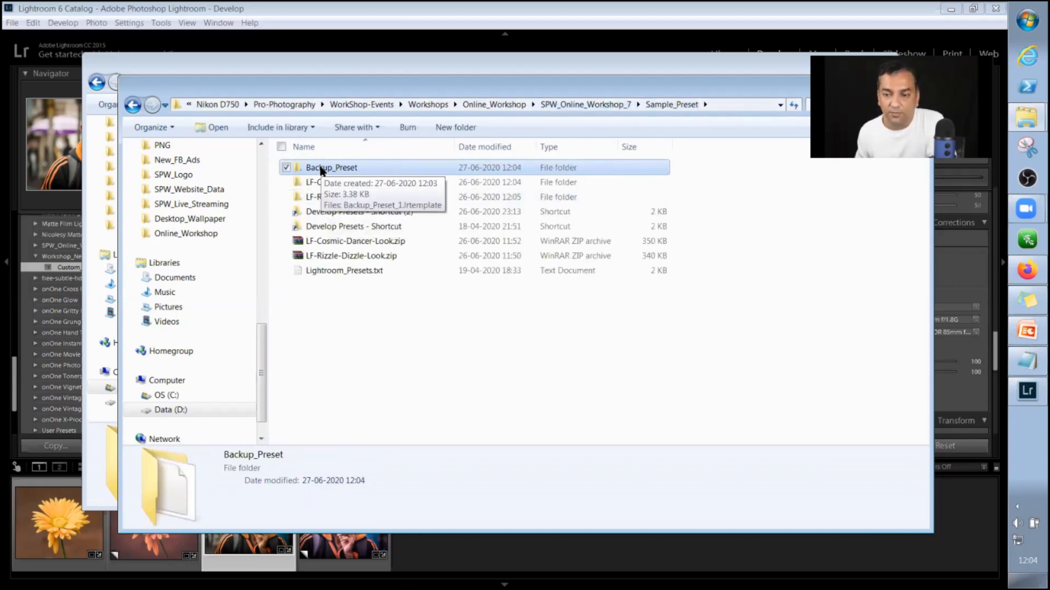
right_click(353, 170)
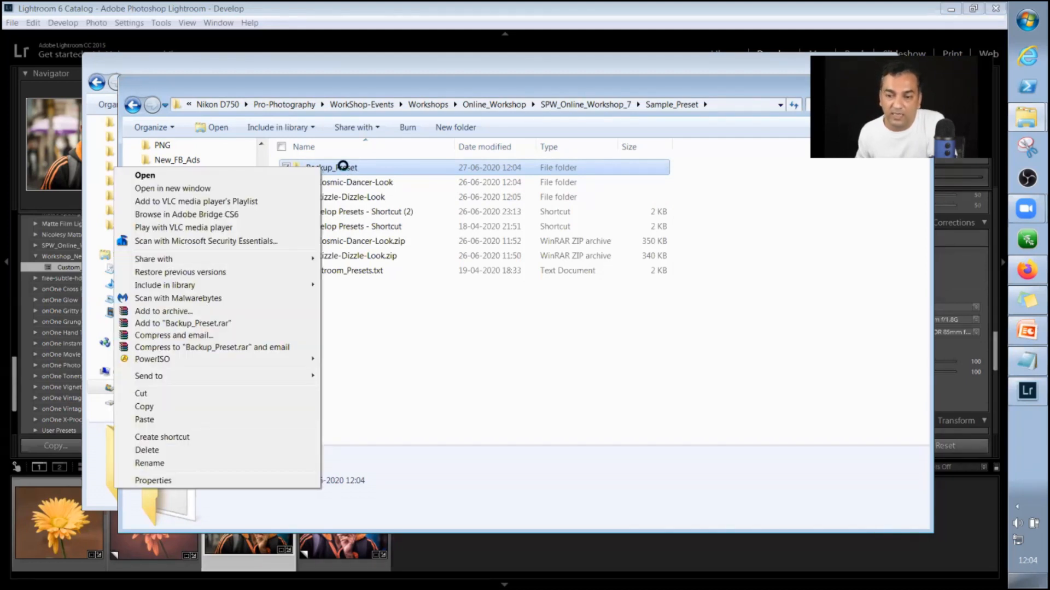
left_click(342, 166)
right_click(194, 408)
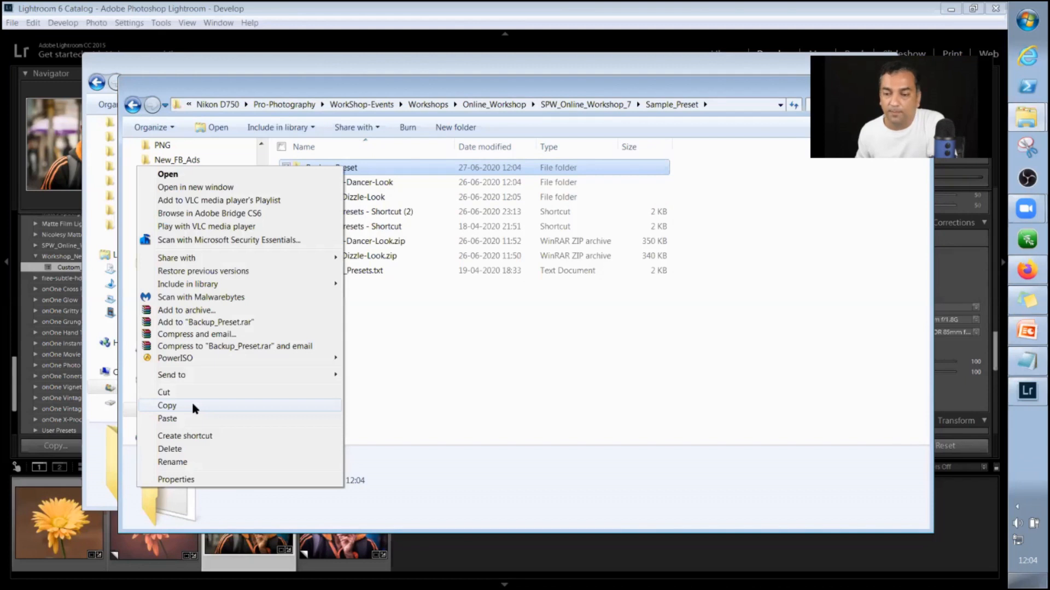
left_click(192, 406)
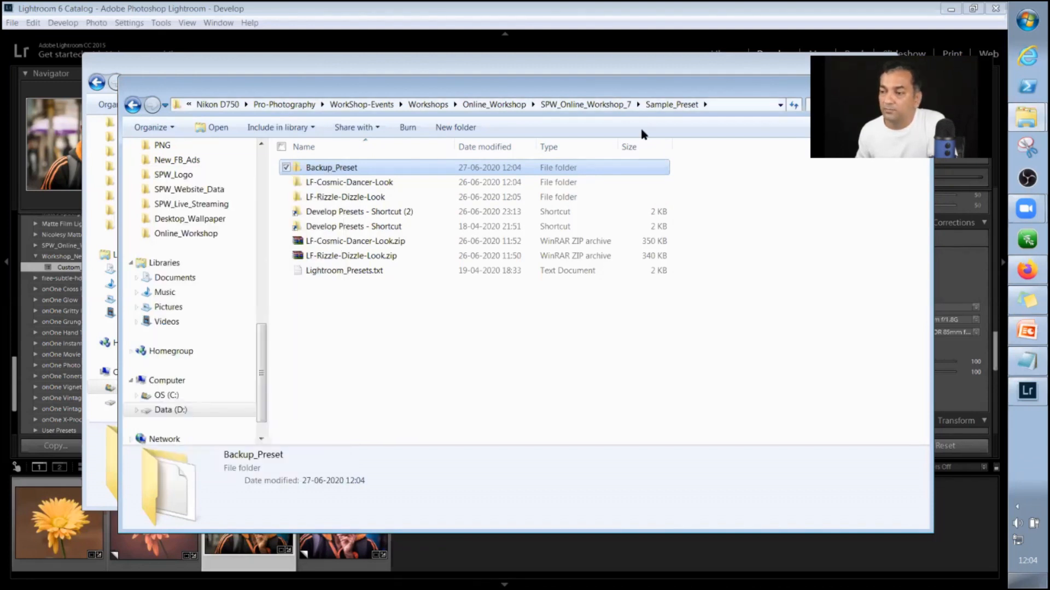
left_click(1027, 117)
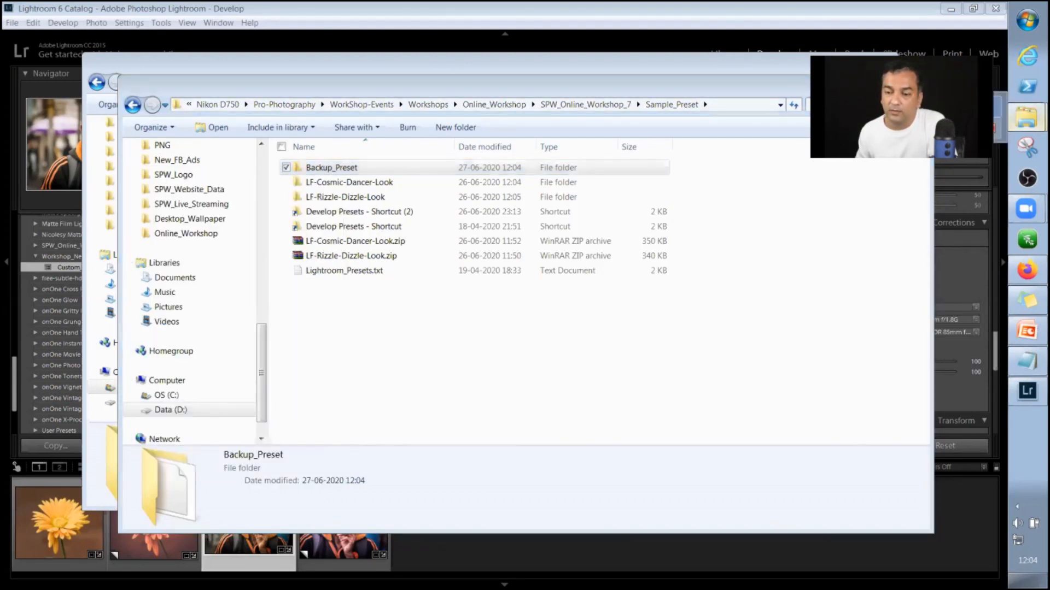
right_click(738, 285)
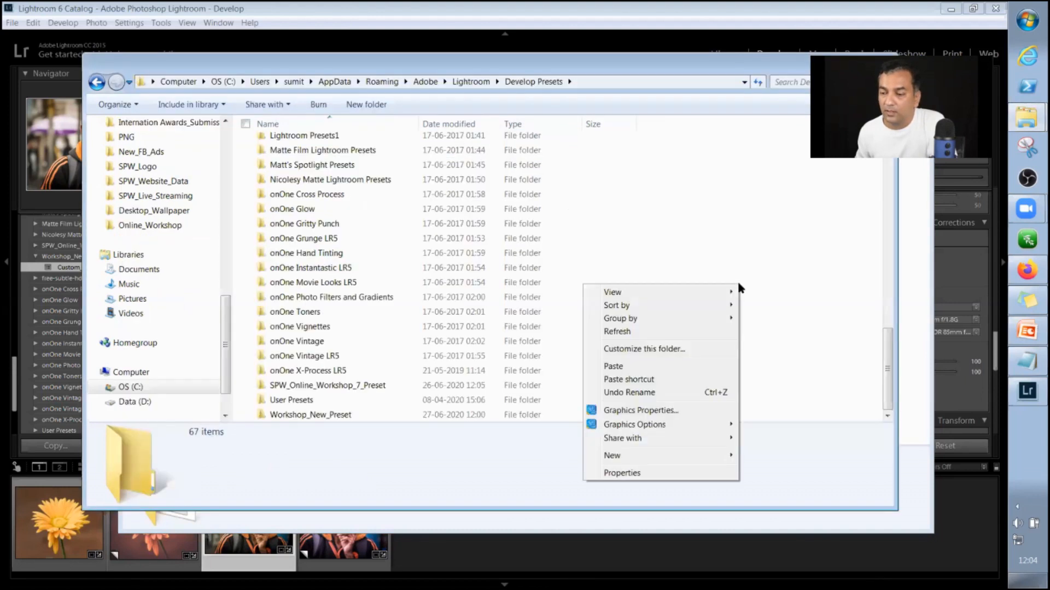
left_click(650, 365)
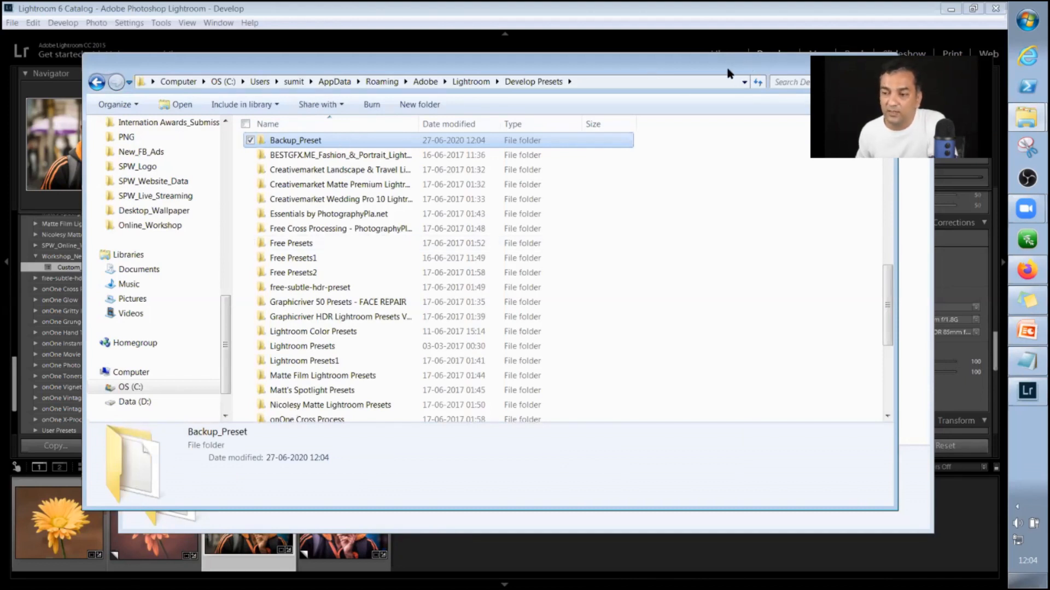
Reposition and narrow the Sample_Preset and Develop Presets windows, and minimize both to return to Lightroom.
left_click_drag(728, 74, 692, 91)
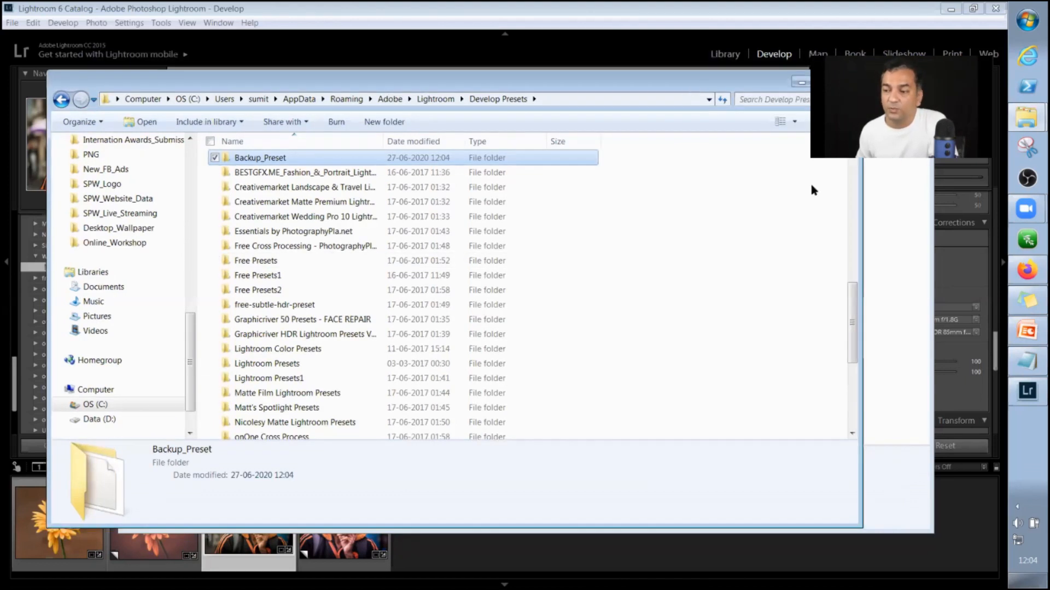
left_click(857, 197)
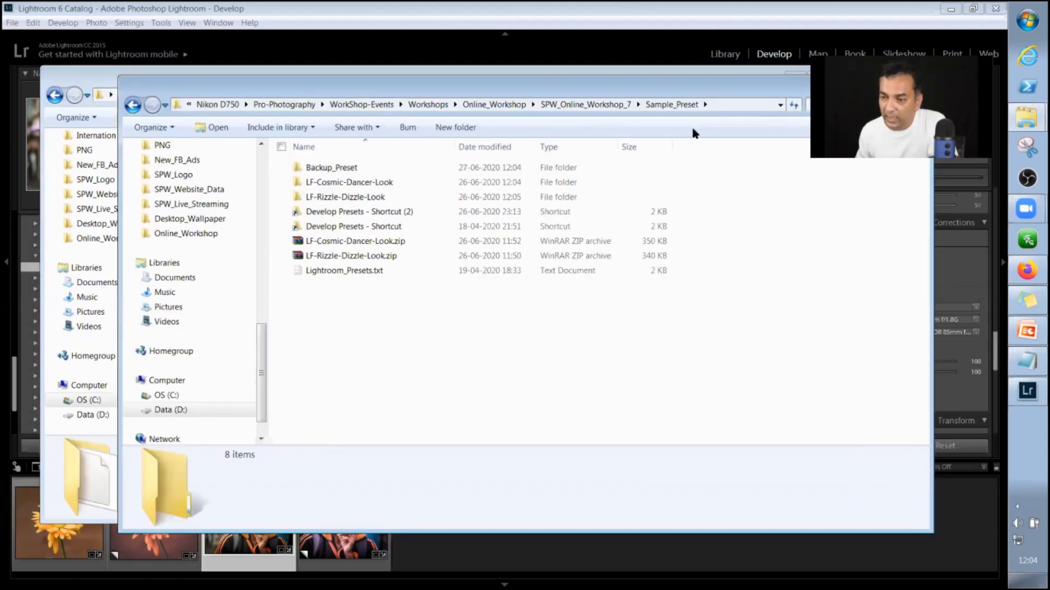
left_click_drag(668, 93, 629, 102)
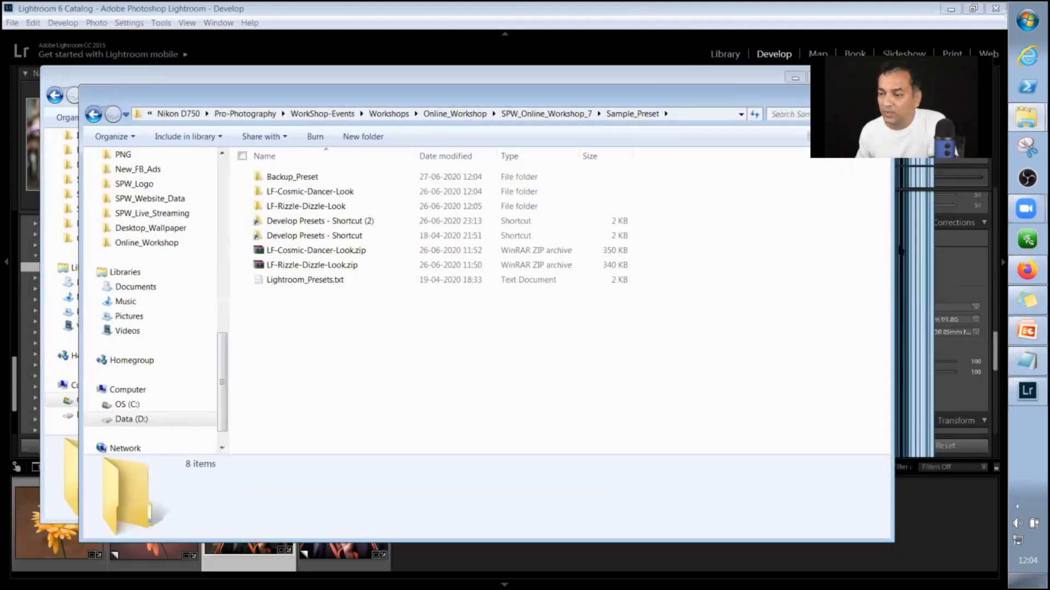
left_click_drag(892, 244, 781, 246)
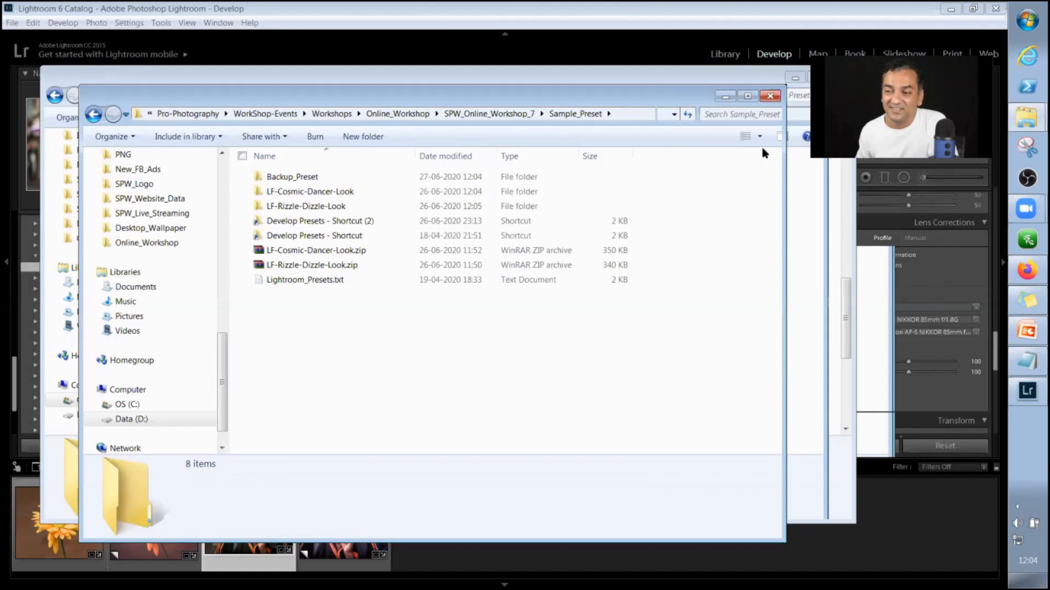
left_click(725, 100)
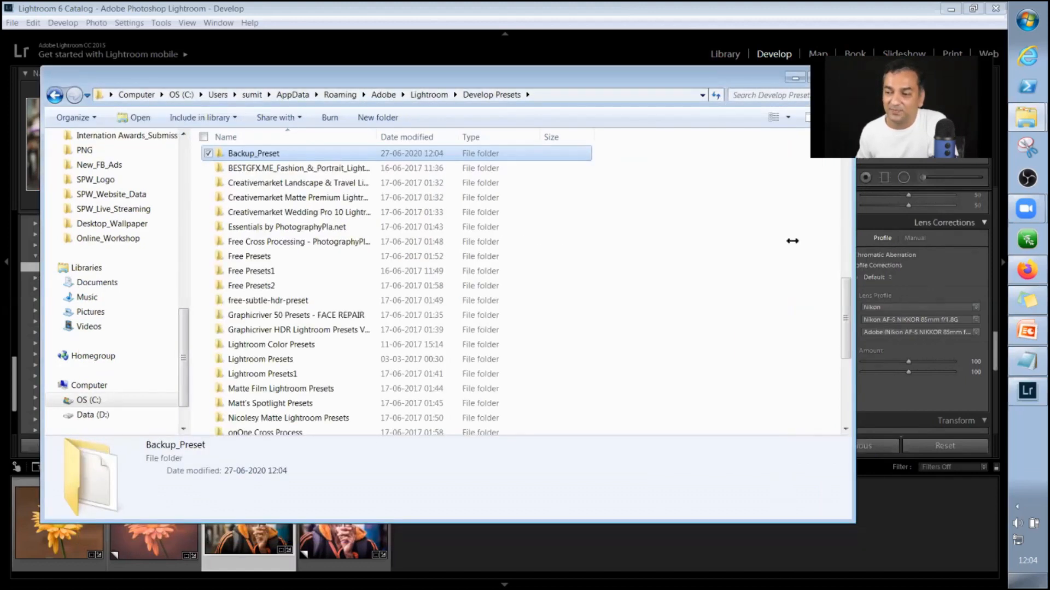
left_click_drag(854, 241, 771, 241)
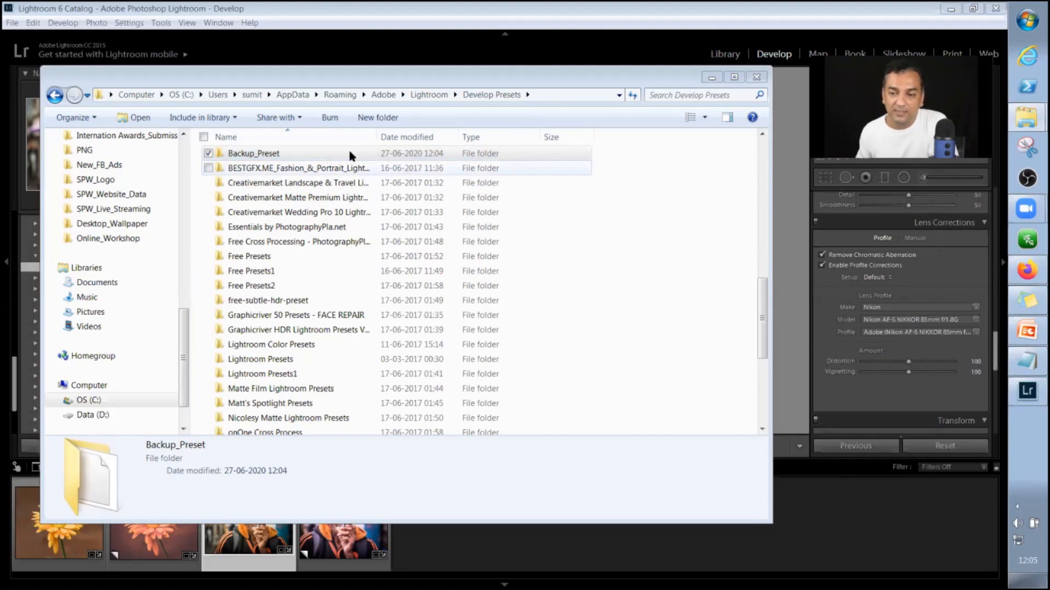
left_click(593, 204)
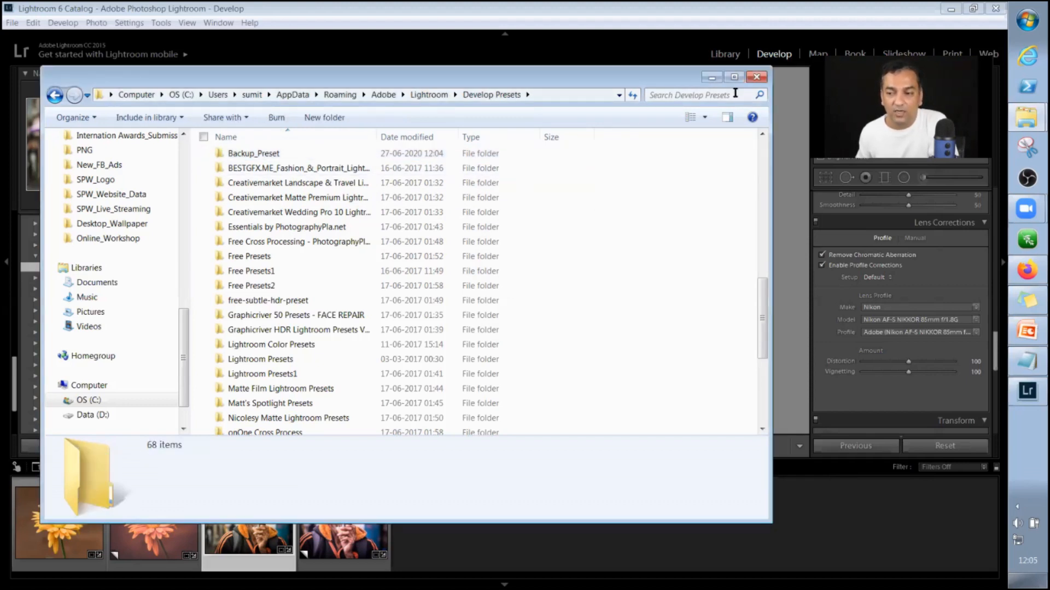
left_click(711, 77)
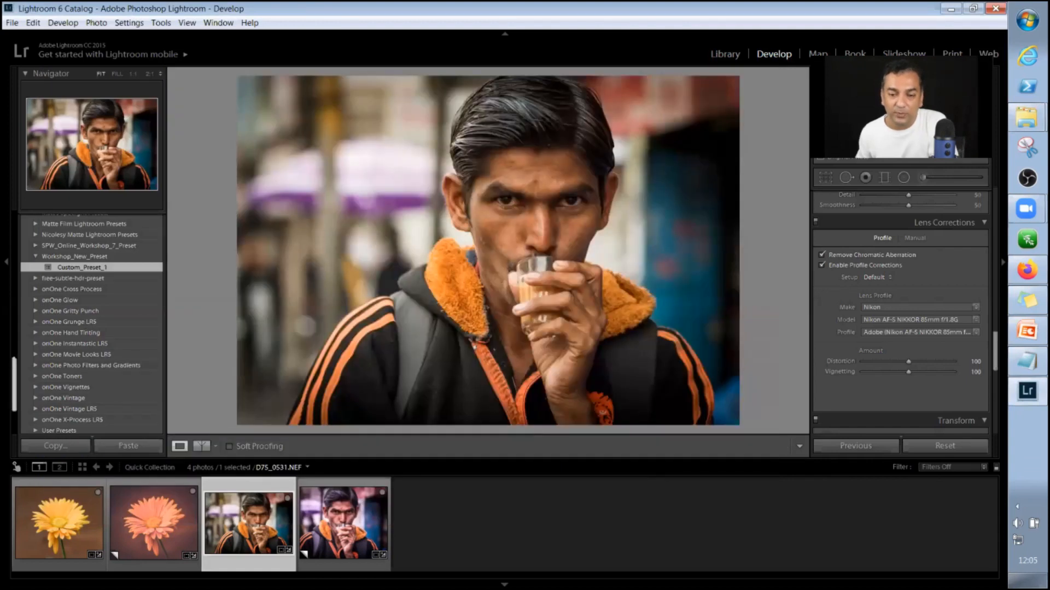
Look through the whole Presets list for the newly copied Backup_Preset folder.
scroll(33, 274, "up", 10)
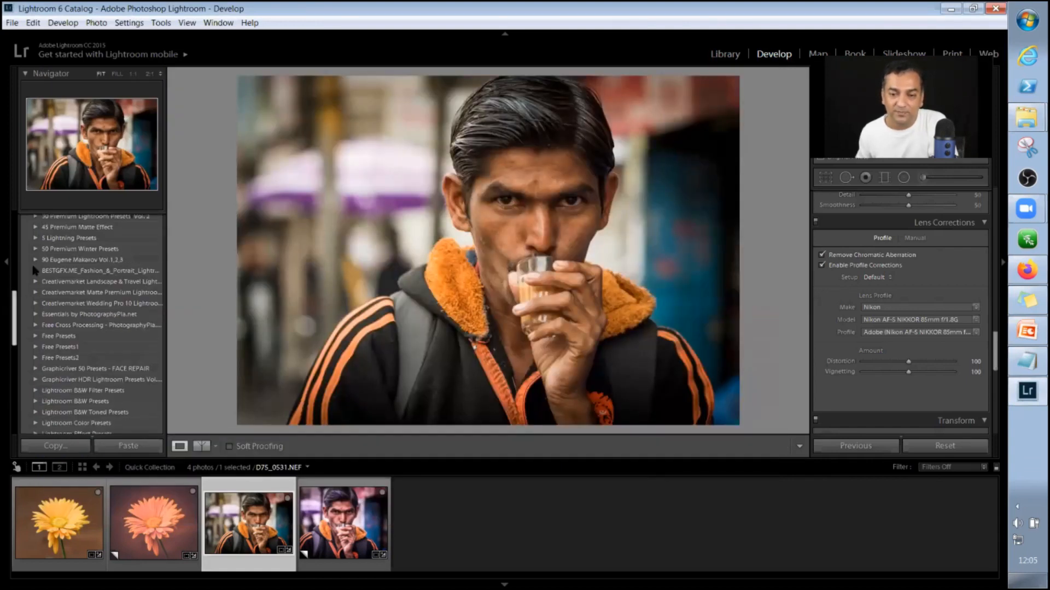
scroll(20, 222, "down", 6)
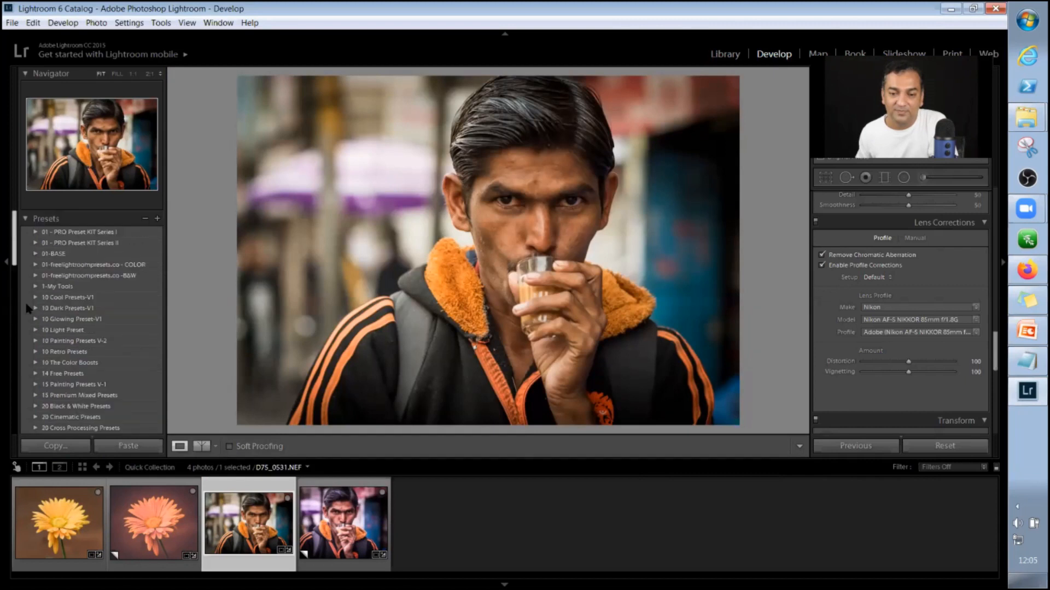
scroll(18, 344, "down", 8)
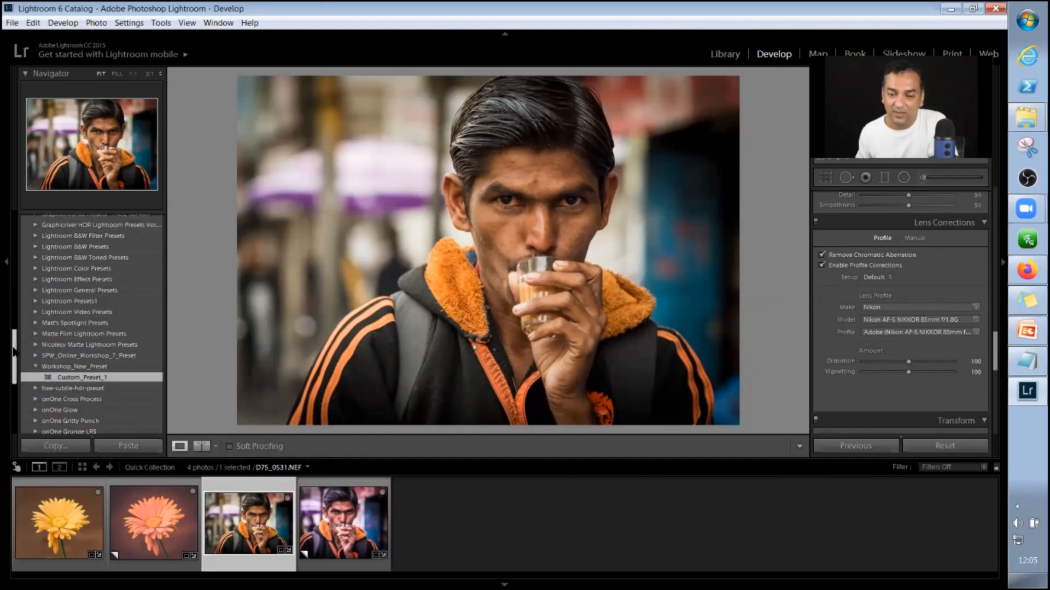
scroll(19, 361, "down", 2)
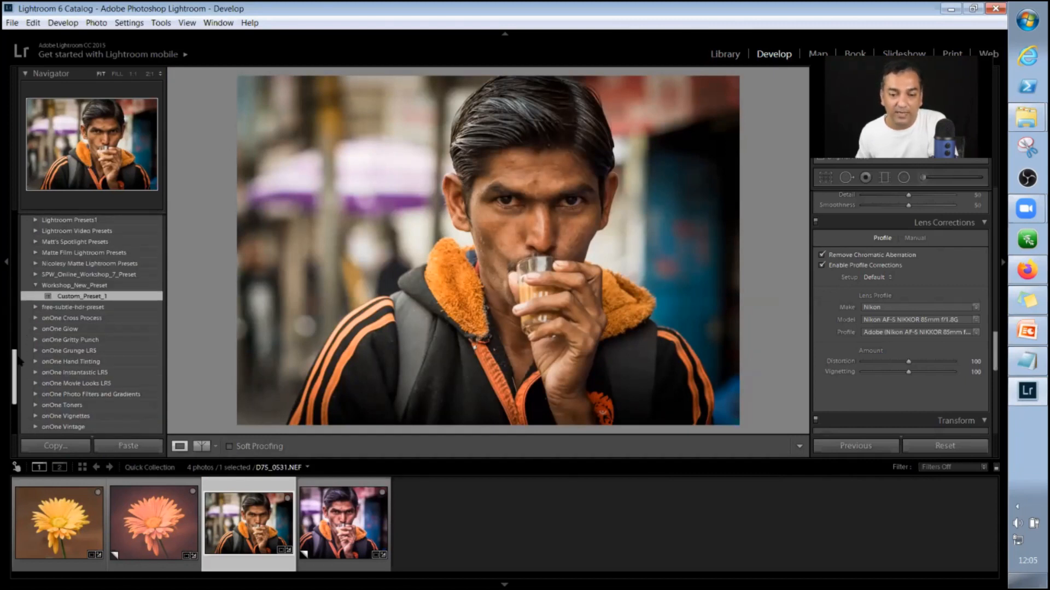
scroll(20, 361, "down", 1)
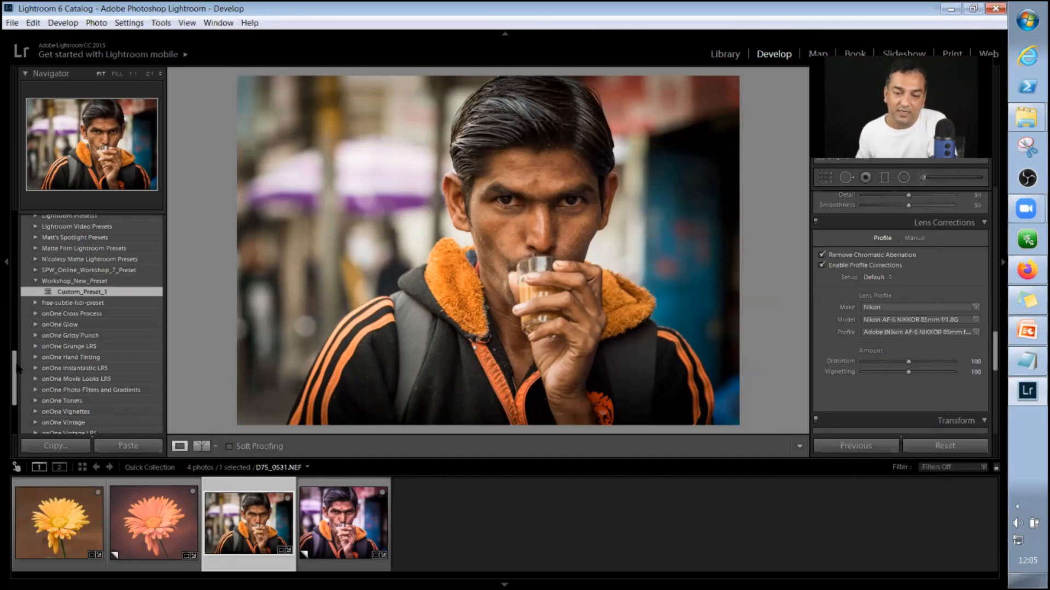
left_click_drag(17, 365, 24, 226)
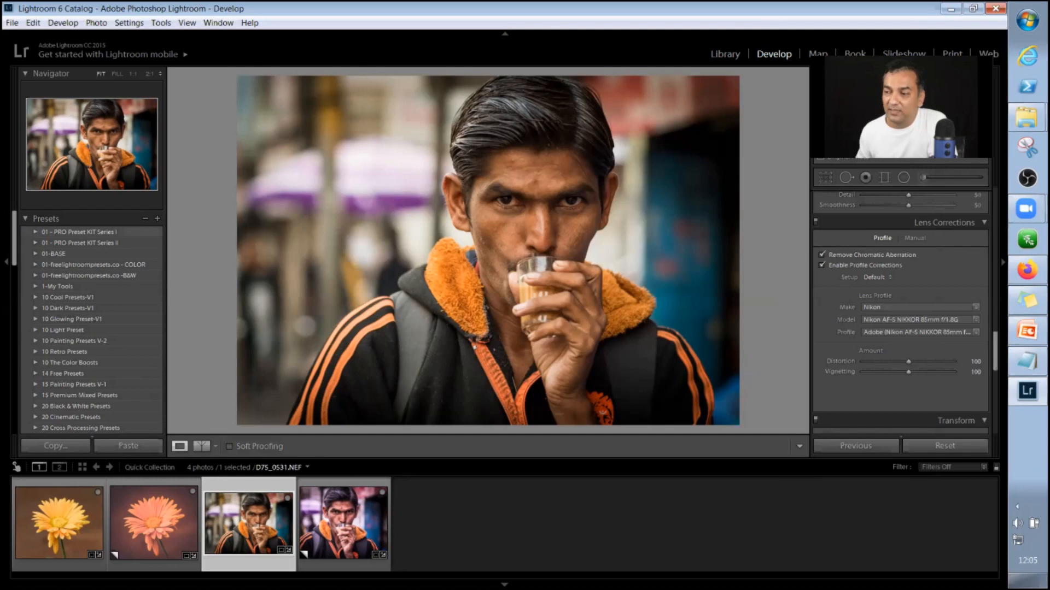
Bring up the Develop Presets folder window to check for the copied Backup_Preset folder, and minimize it again.
left_click(1026, 117)
left_click(954, 129)
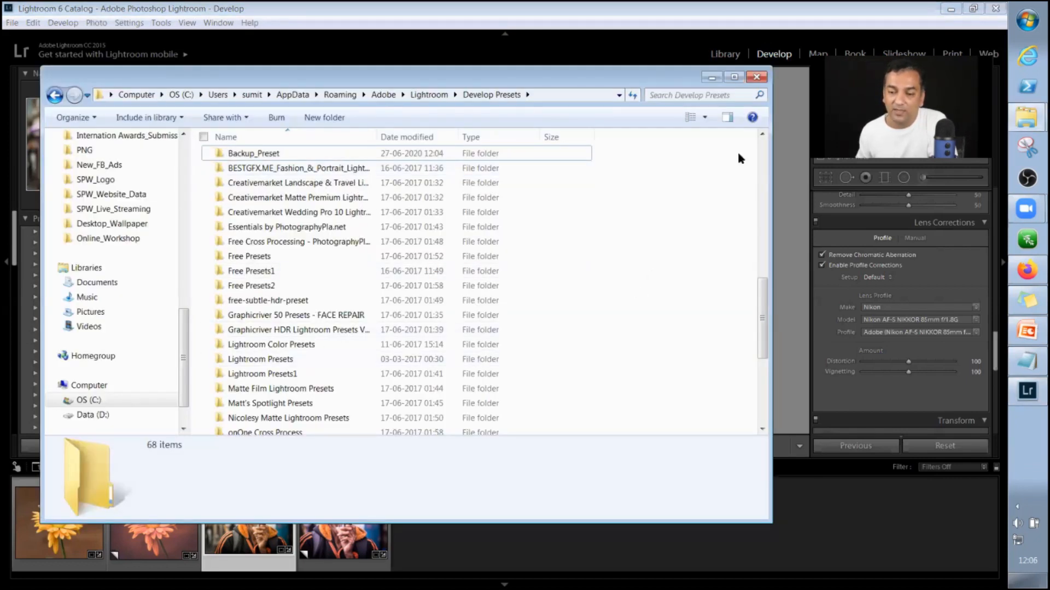
left_click(712, 77)
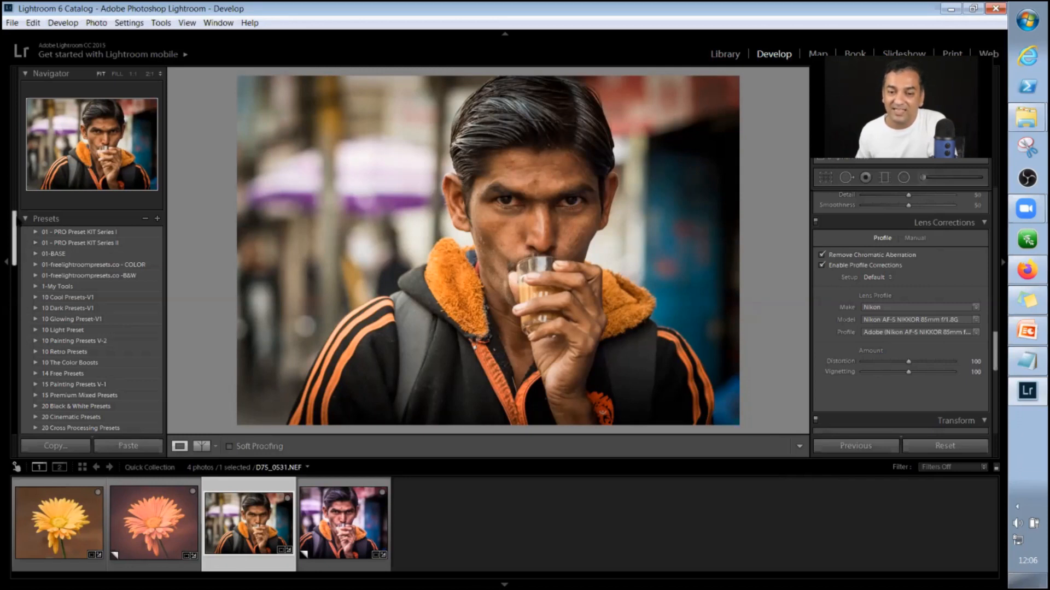
Close Lightroom and launch it again to reload the installed presets.
left_click(994, 9)
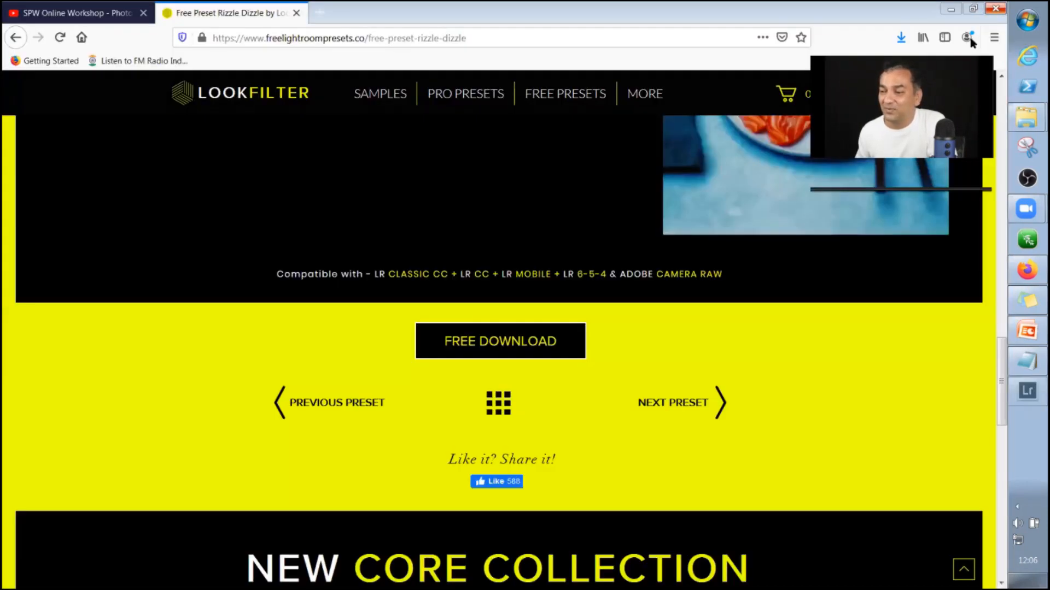
key("super")
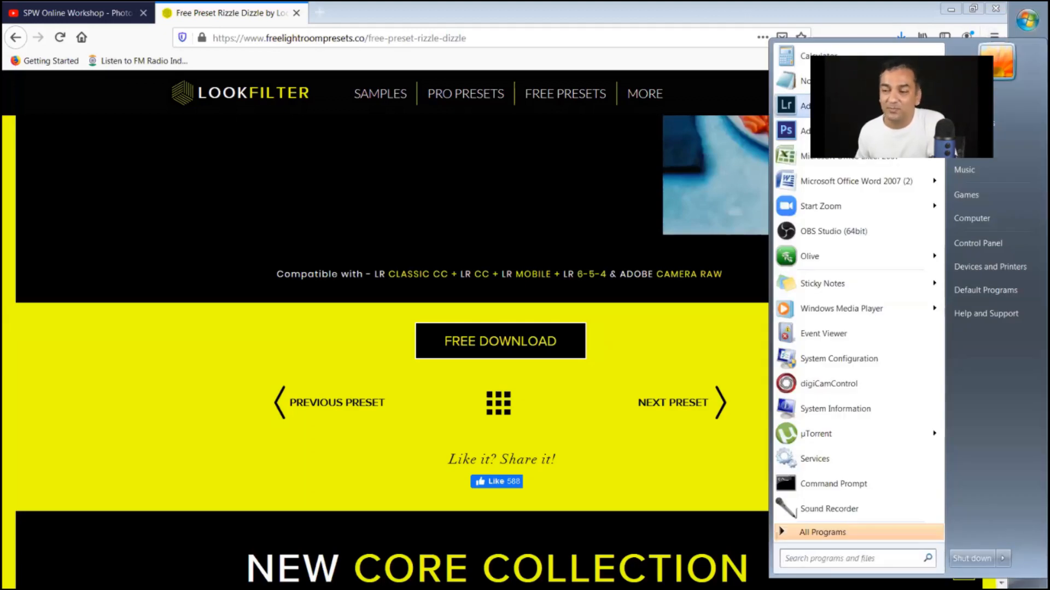
left_click(842, 106)
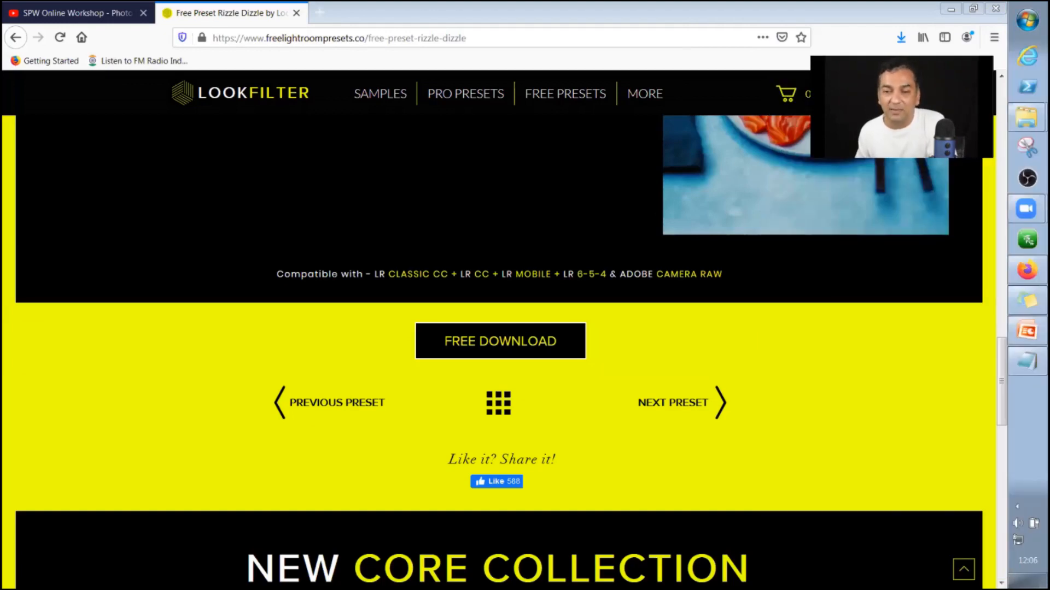
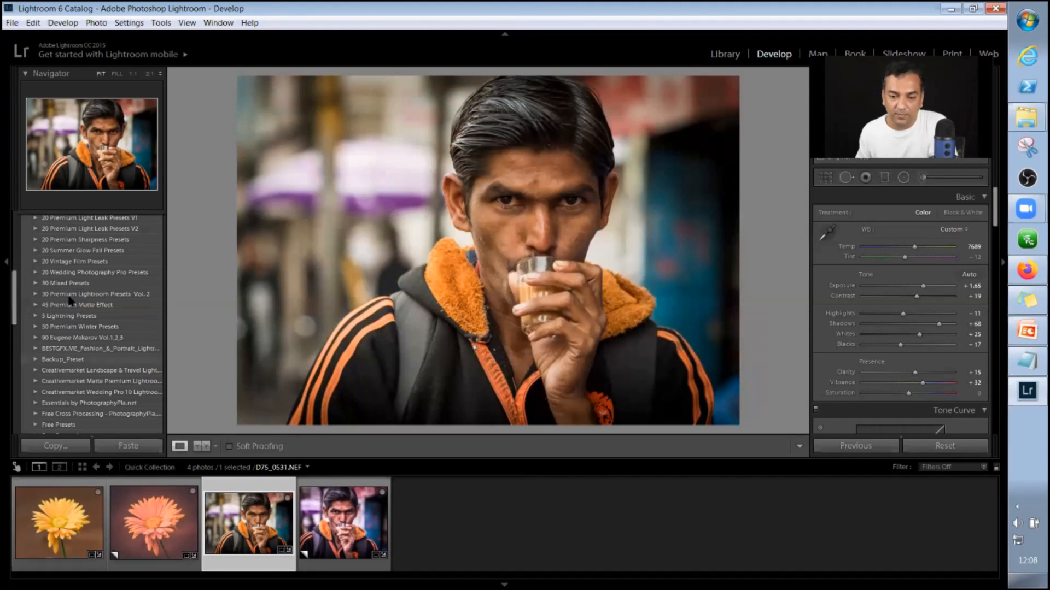
Apply Custom_Preset_1 from the Backup_Preset folder to the portrait and review its develop settings down to Lens Corrections.
scroll(70, 299, "down", 3)
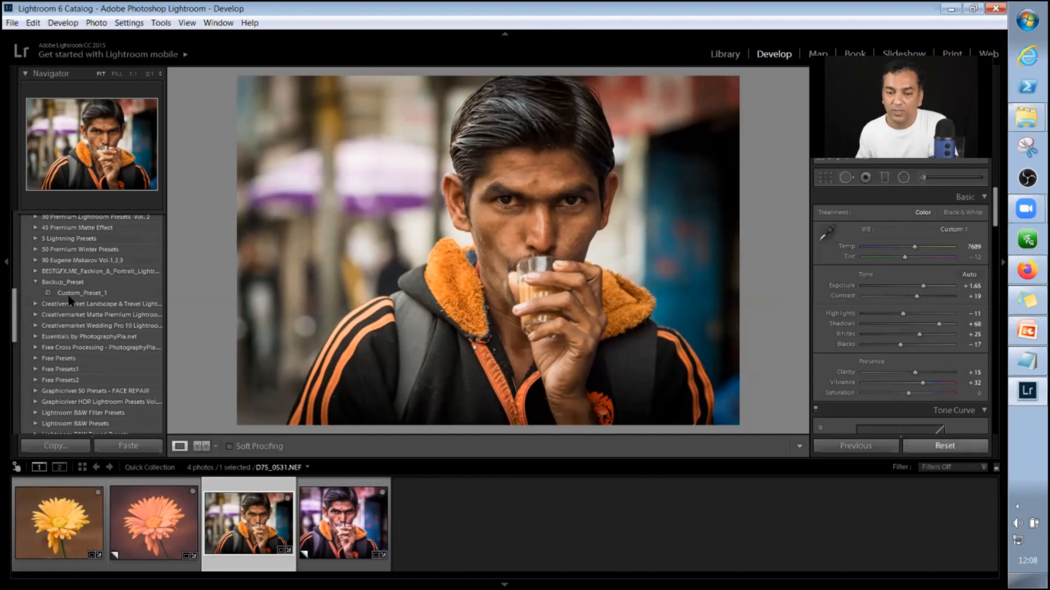
left_click(69, 295)
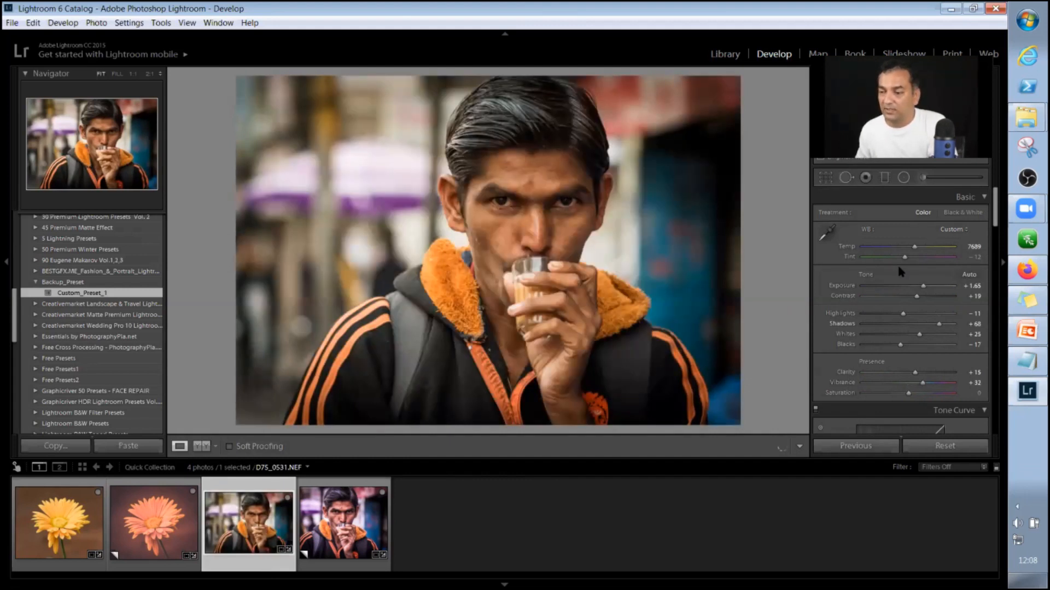
scroll(899, 268, "down", 5)
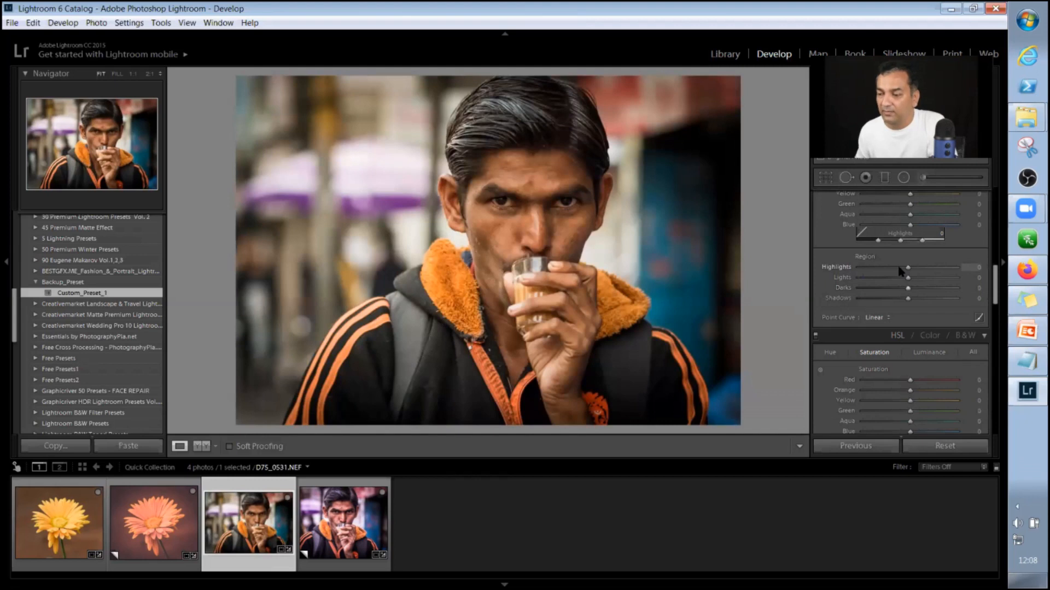
scroll(899, 270, "down", 4)
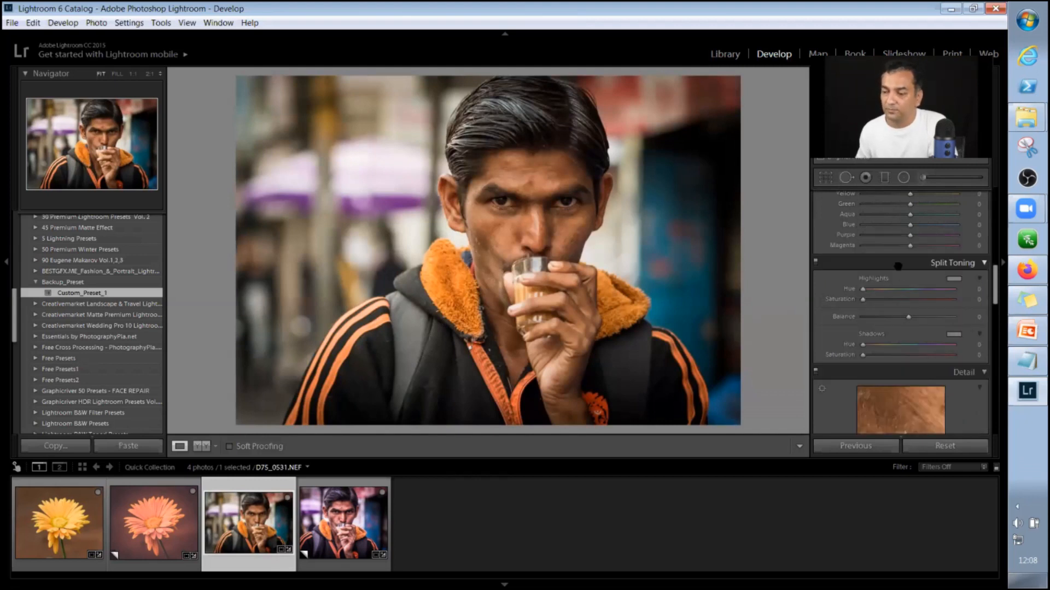
scroll(901, 271, "down", 3)
scroll(900, 271, "down", 3)
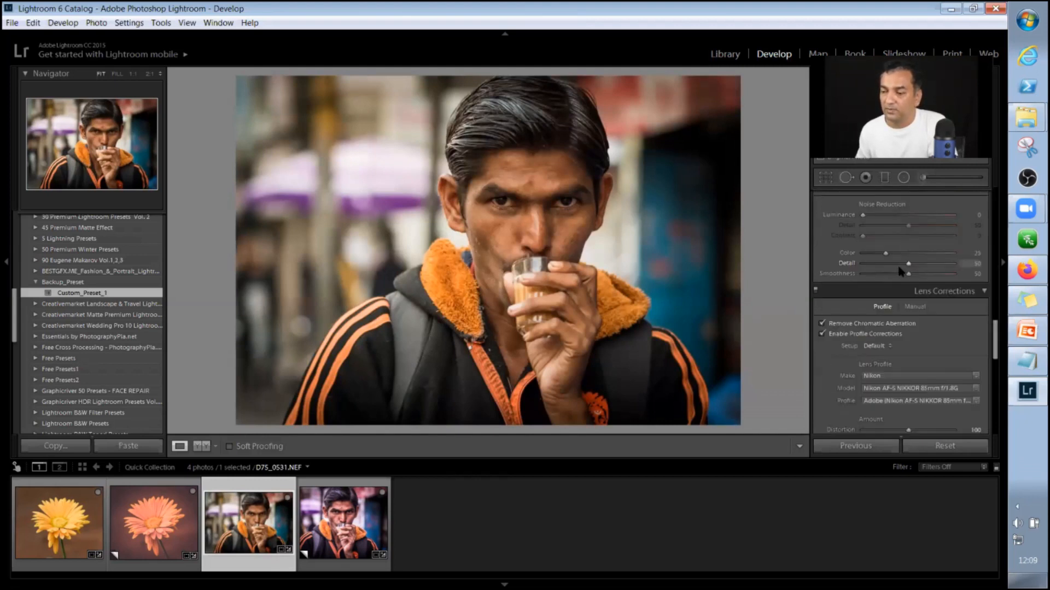
scroll(900, 271, "down", 2)
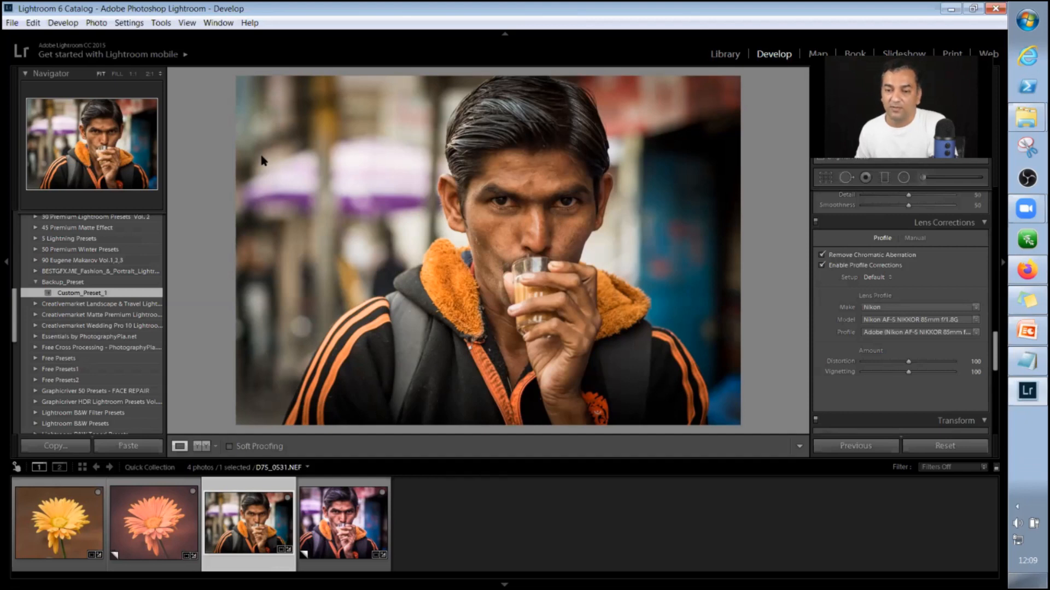
Bring up the Develop Presets folder window, look through its preset folders, and minimize it to return to Lightroom.
key("alt+Tab")
left_click_drag(265, 80, 382, 87)
left_click(716, 245)
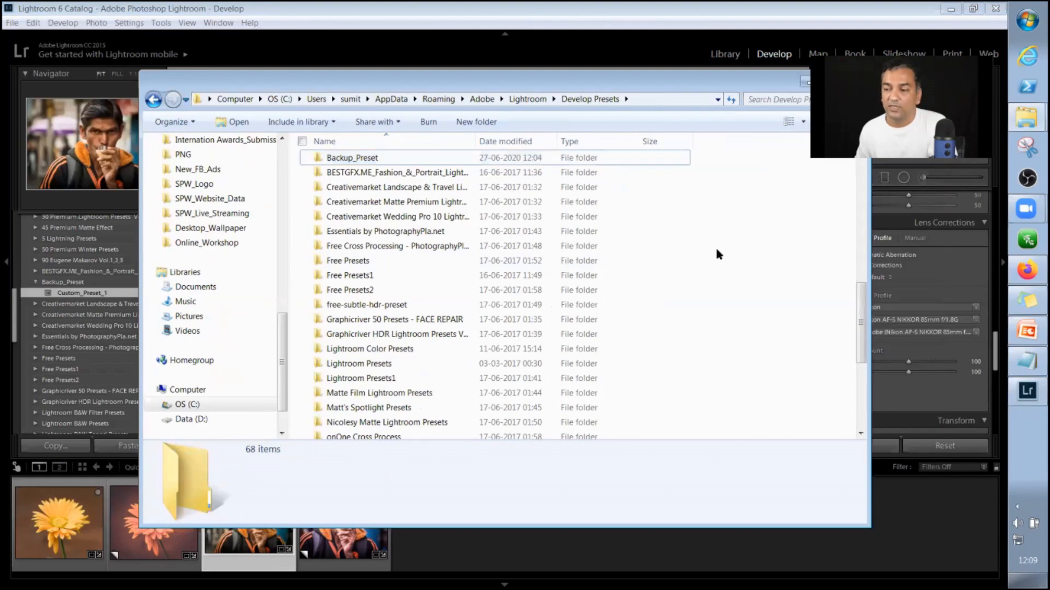
scroll(715, 247, "down", 5)
scroll(716, 247, "up", 15)
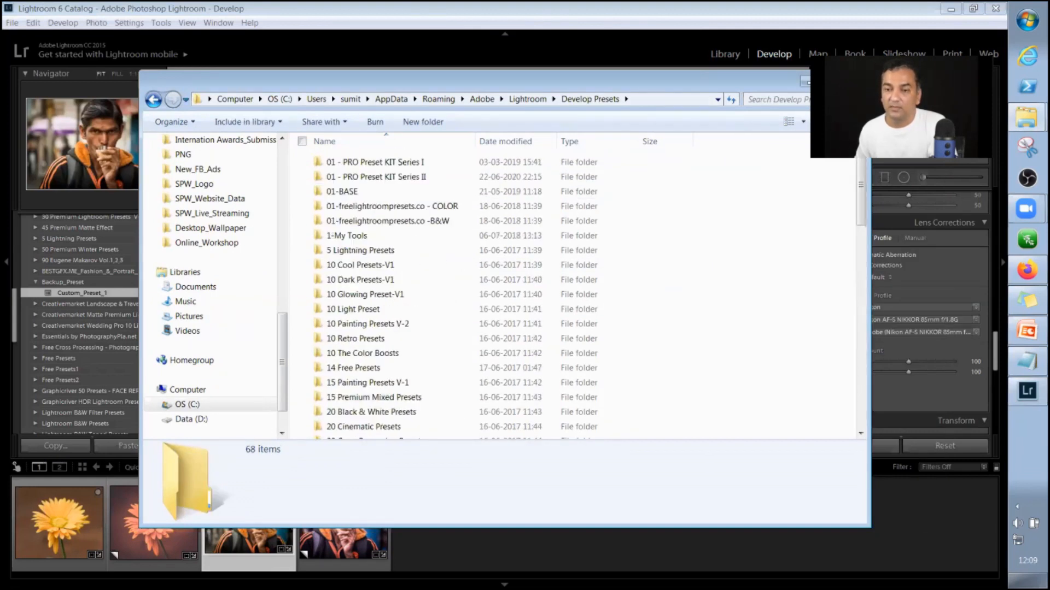
left_click(812, 81)
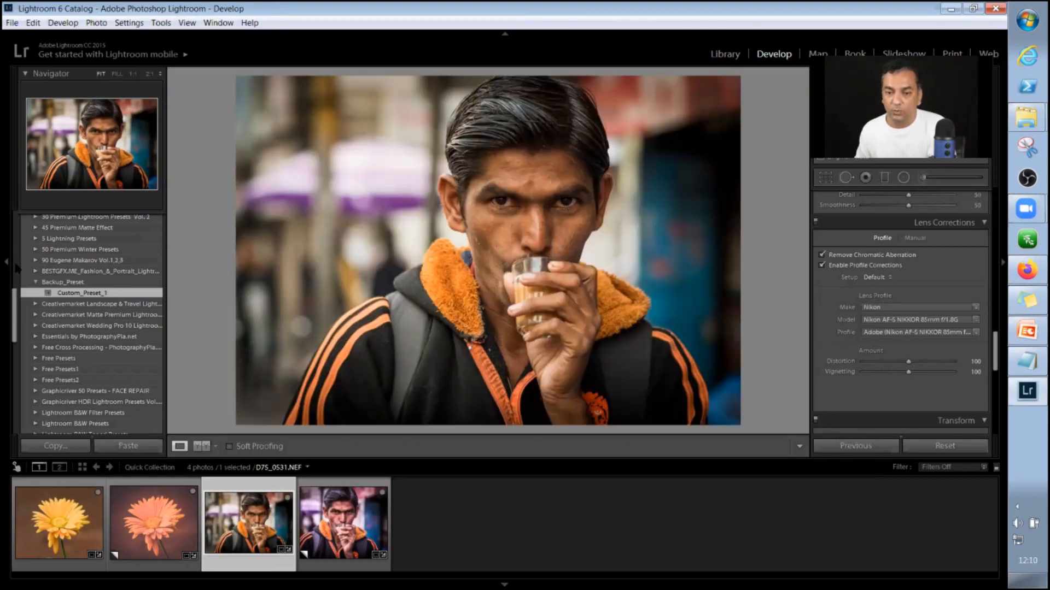
Start a new develop preset from the portrait's current settings.
scroll(150, 227, "up", 5)
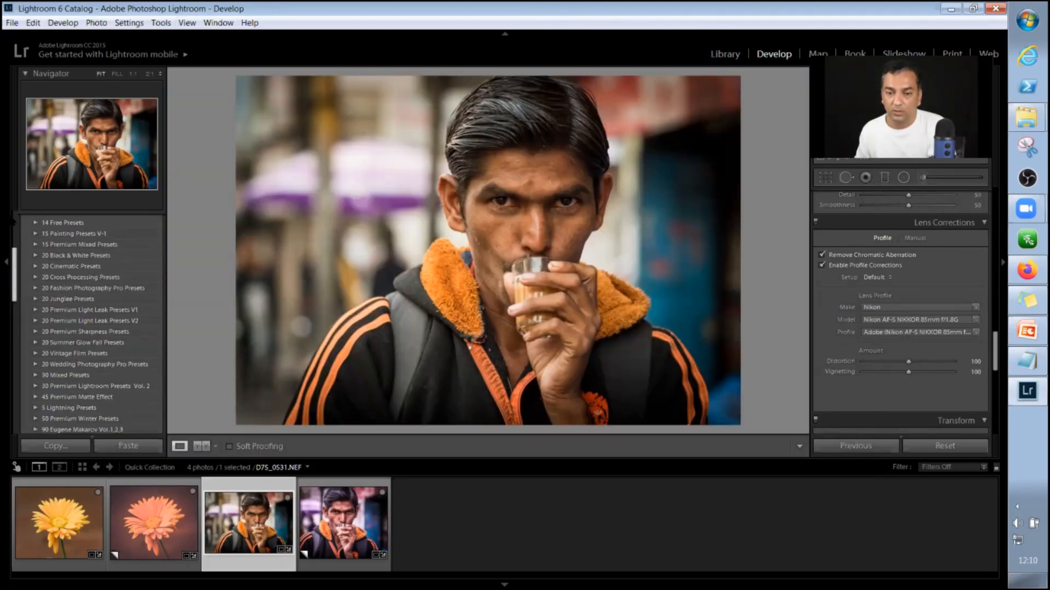
scroll(154, 219, "up", 5)
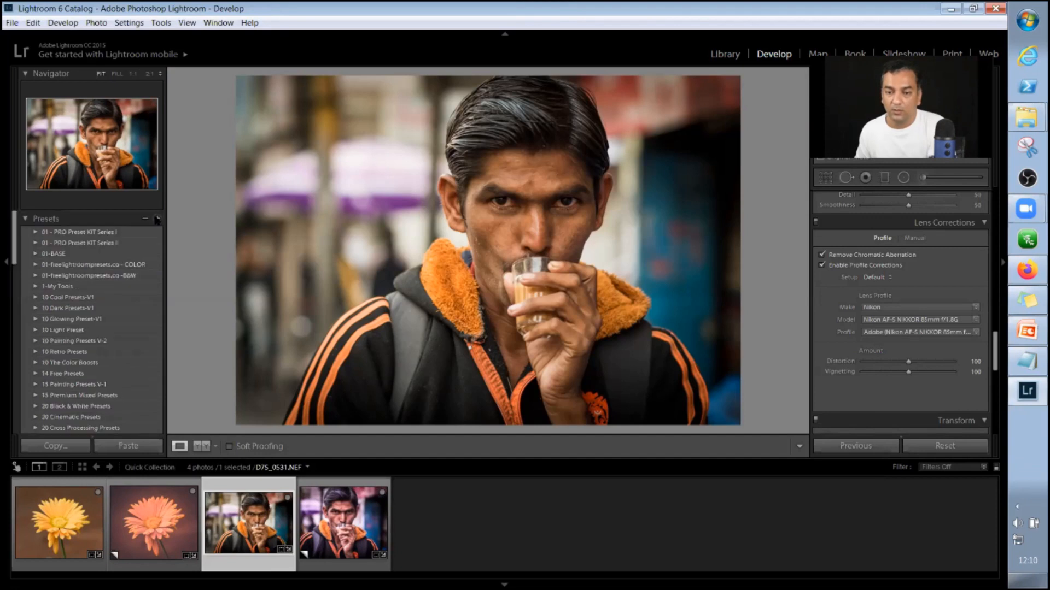
left_click(157, 218)
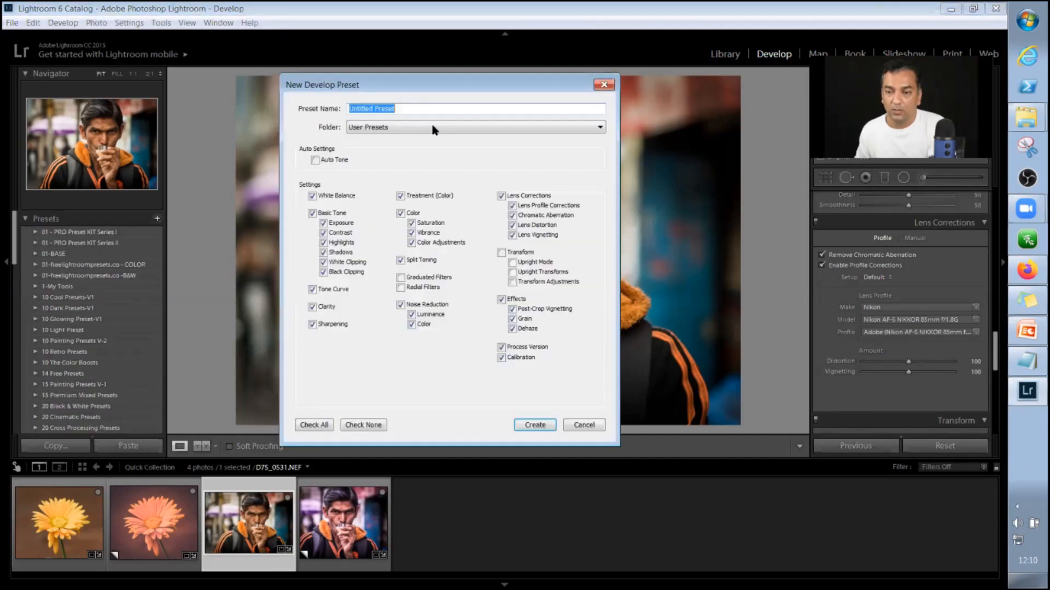
left_click(358, 127)
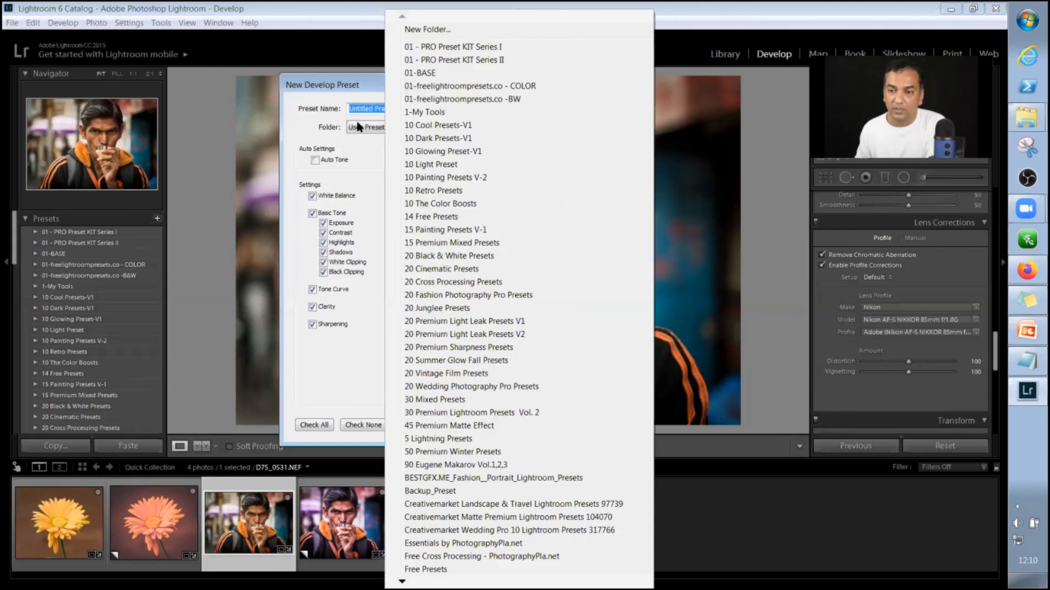
left_click(313, 125)
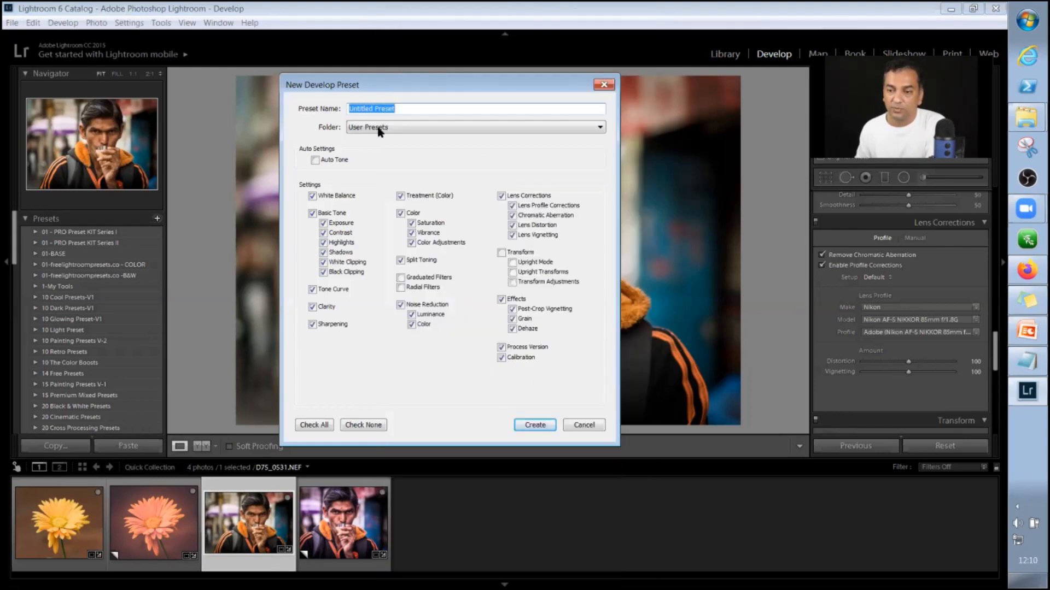
left_click(379, 129)
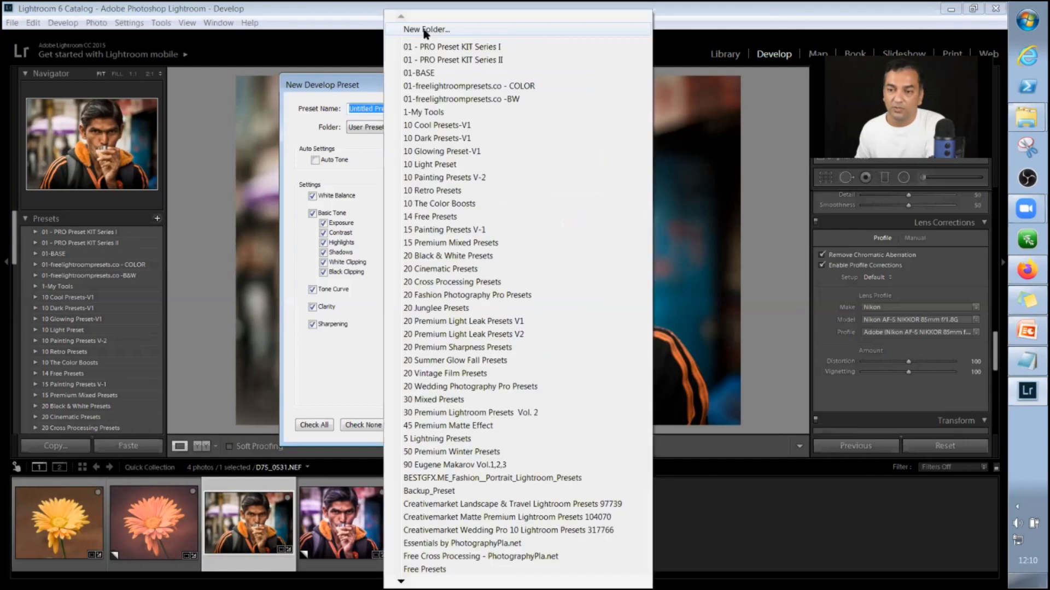
left_click(425, 31)
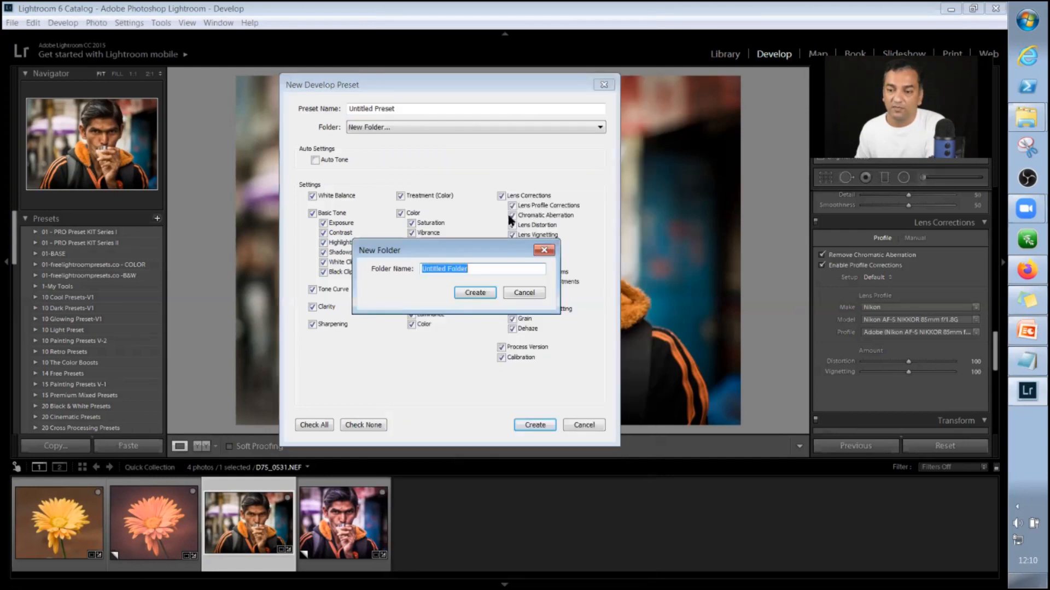
left_click(525, 292)
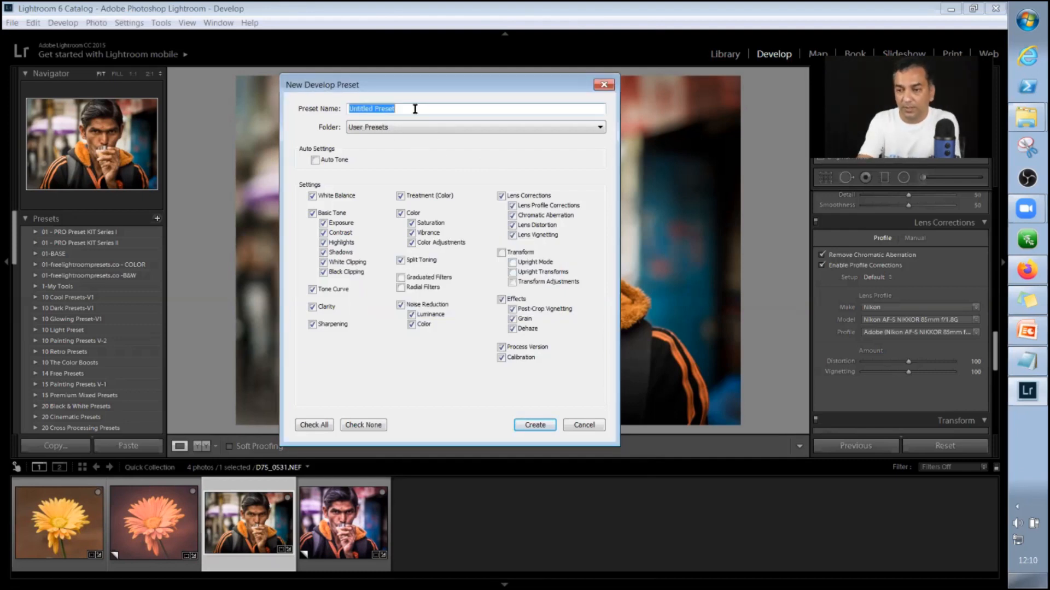
Name the preset New_Custom_Preset_1 and create it in the User Presets folder with the default settings selection.
type("Ne")
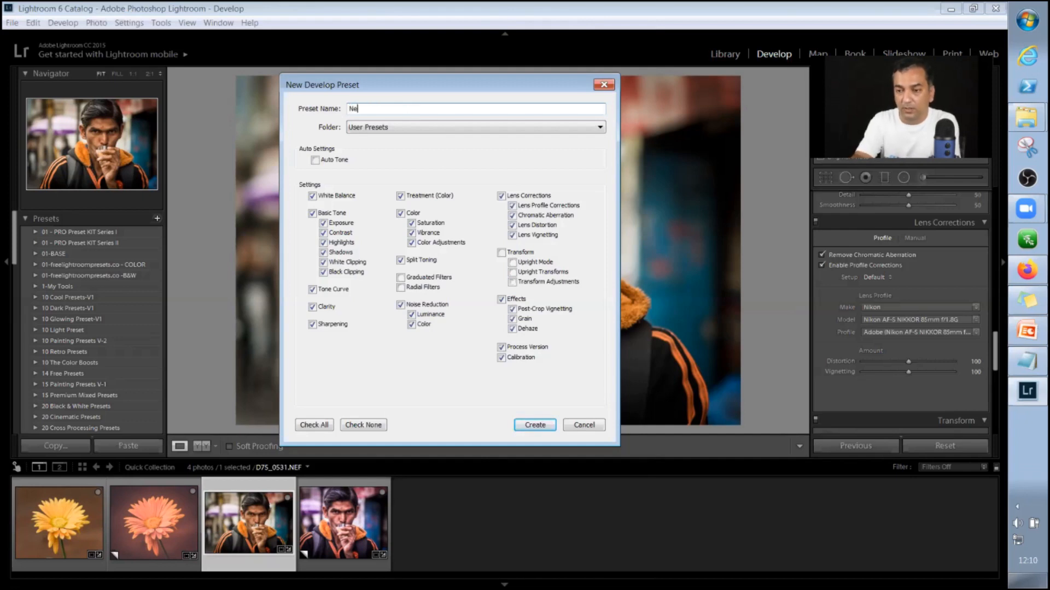
type("w")
type("_Pre")
key("BackSpace")
key("BackSpace")
key("BackSpace")
type("Custo")
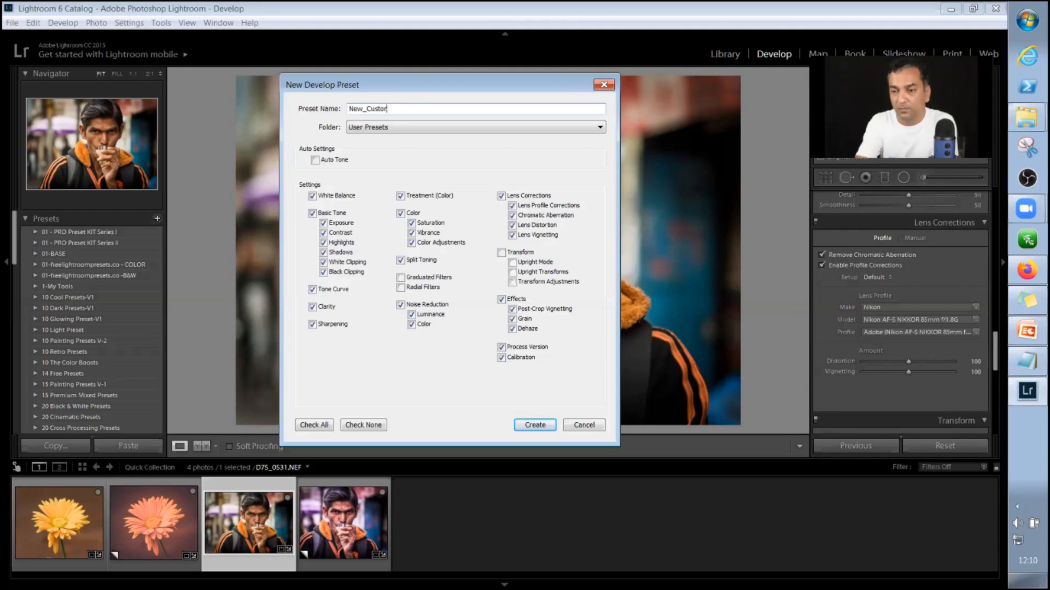
type("m_Prest")
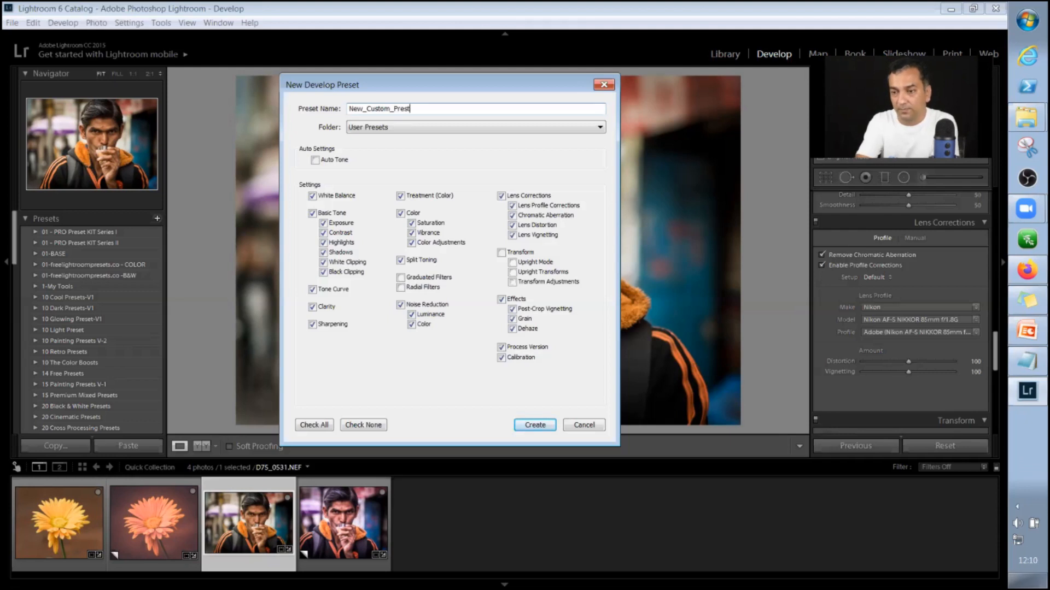
key("BackSpace")
type("eset")
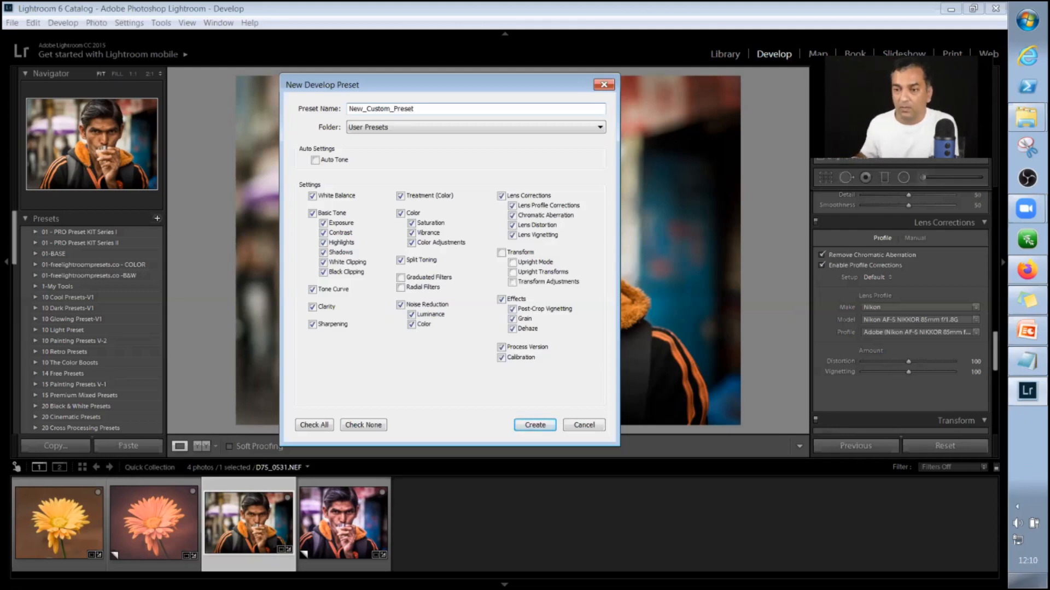
type("_1")
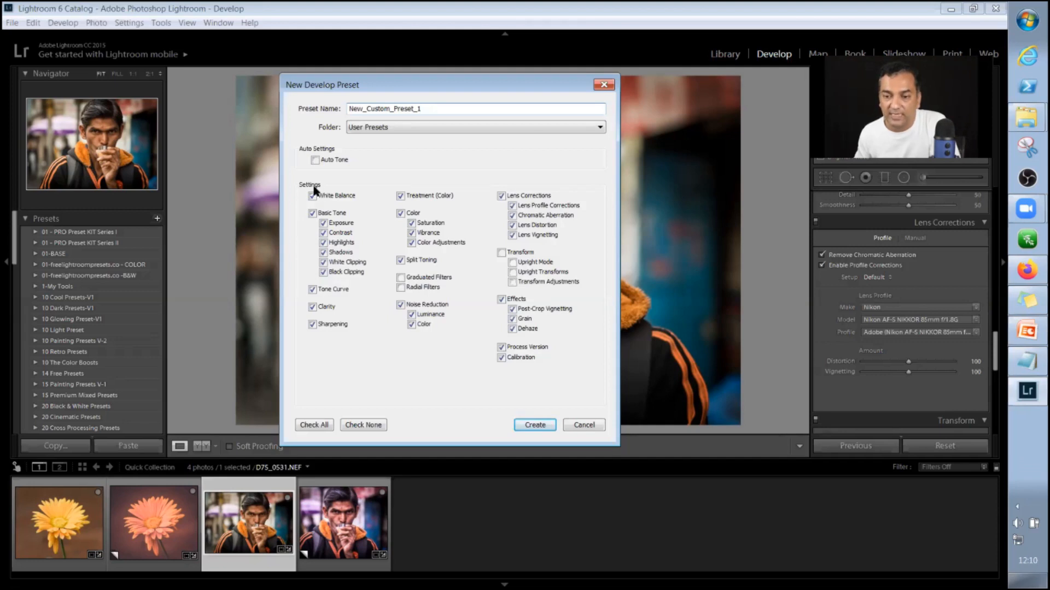
left_click(533, 427)
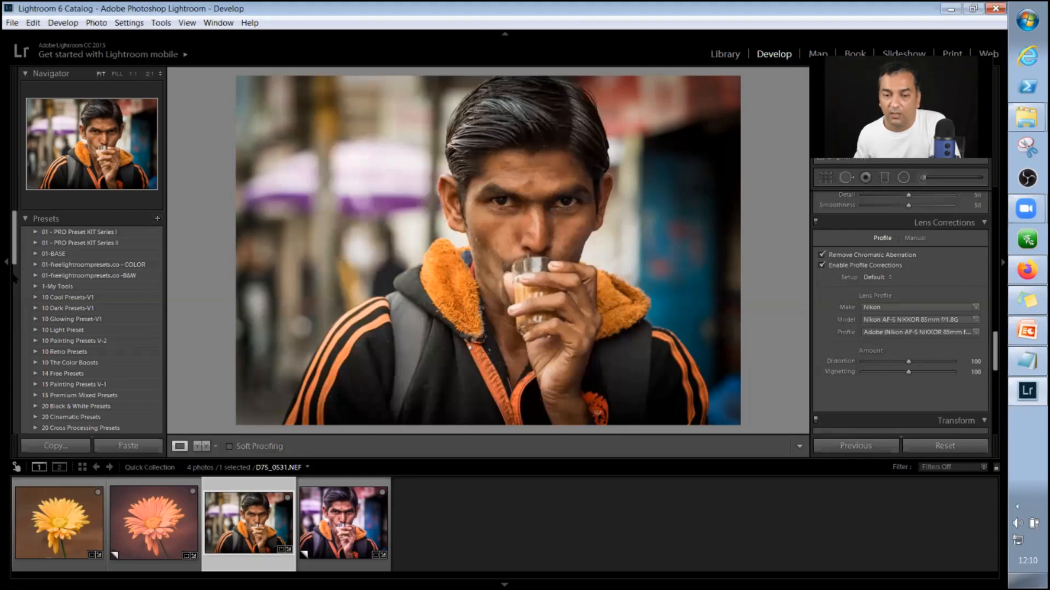
Look through the Presets list for New_Custom_Preset_1 under User Presets.
scroll(14, 278, "down", 5)
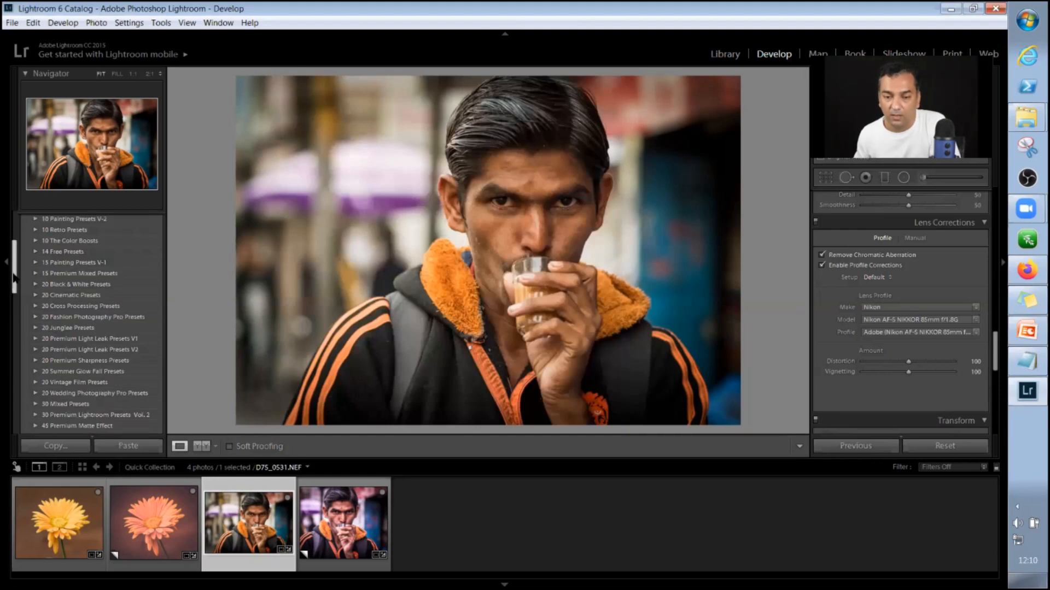
scroll(23, 333, "down", 10)
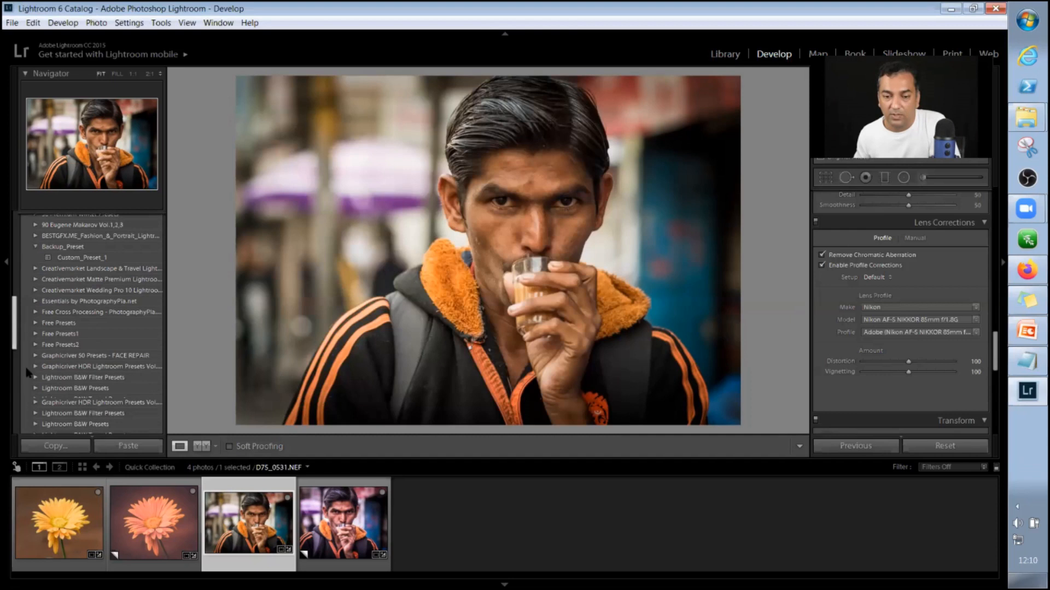
scroll(27, 373, "down", 8)
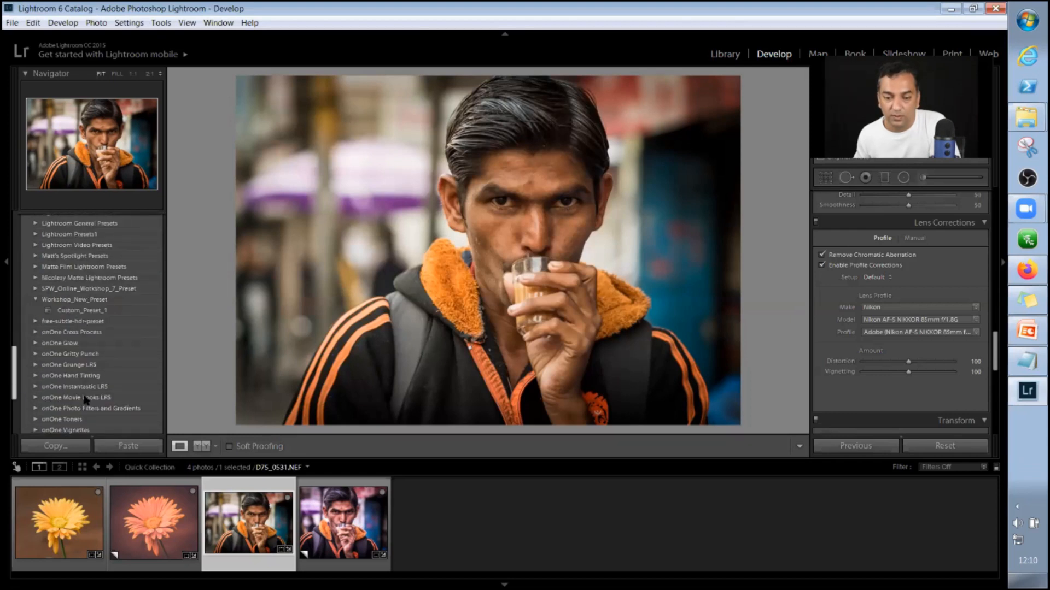
scroll(85, 400, "down", 4)
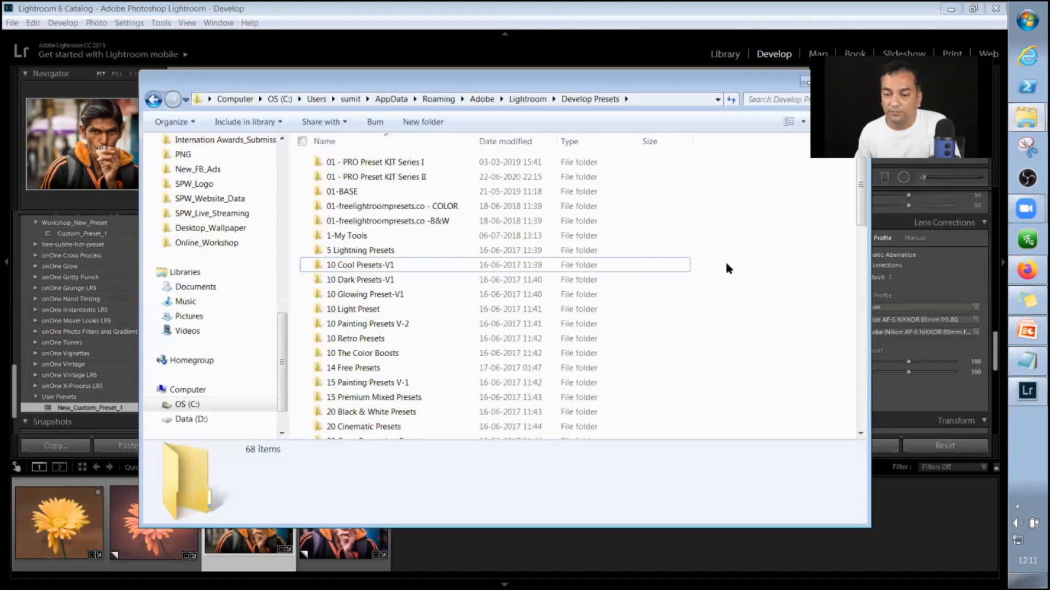
Open the User Presets folder inside Develop Presets in Windows Explorer and select the New_Custom_Preset_1.lrtemplate file.
scroll(725, 260, "down", 6)
scroll(725, 261, "down", 10)
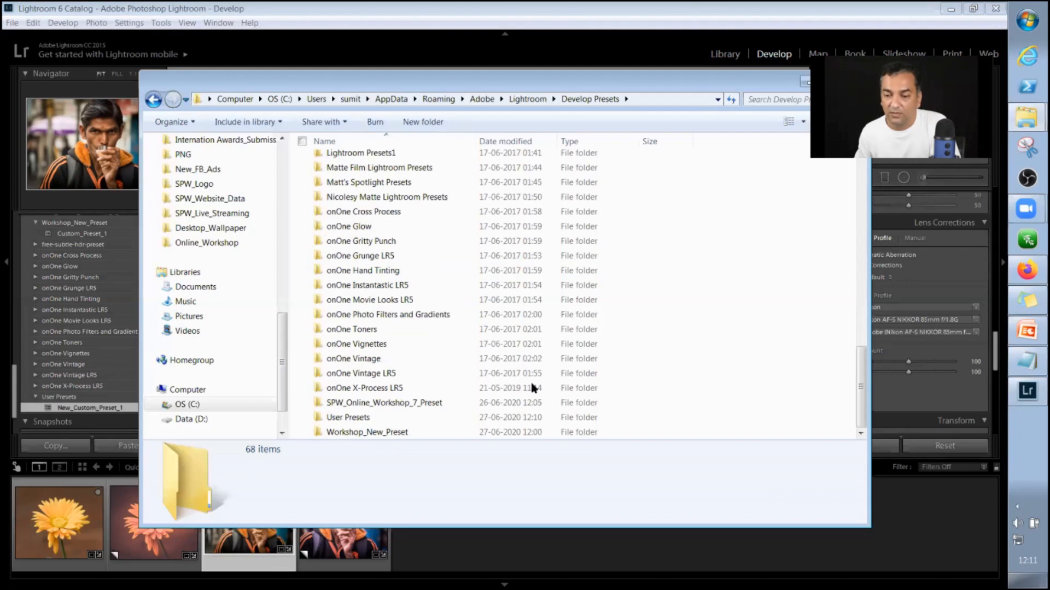
left_click(404, 417)
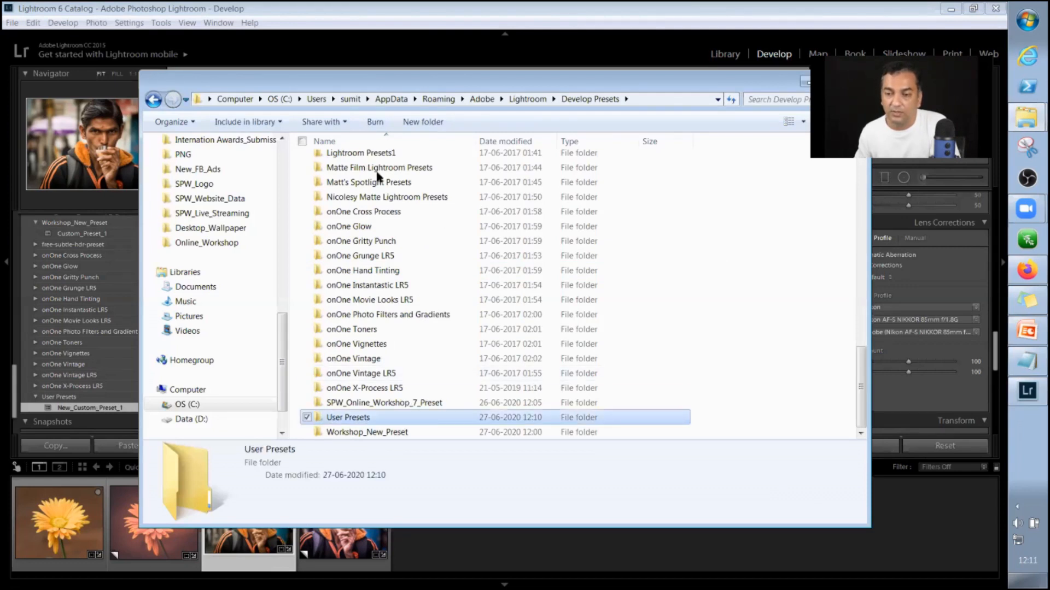
key("Return")
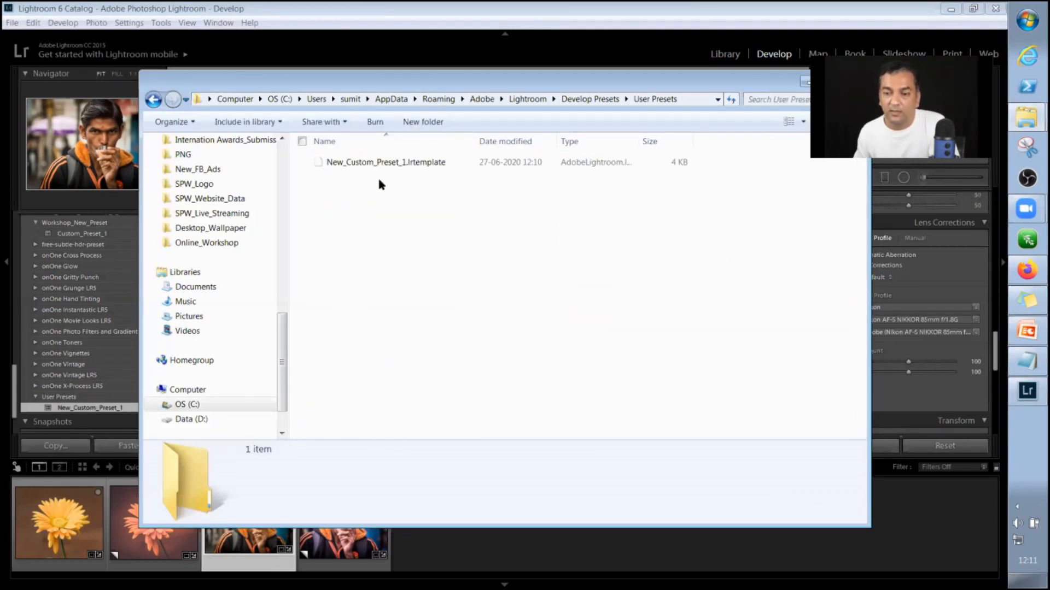
key("Down")
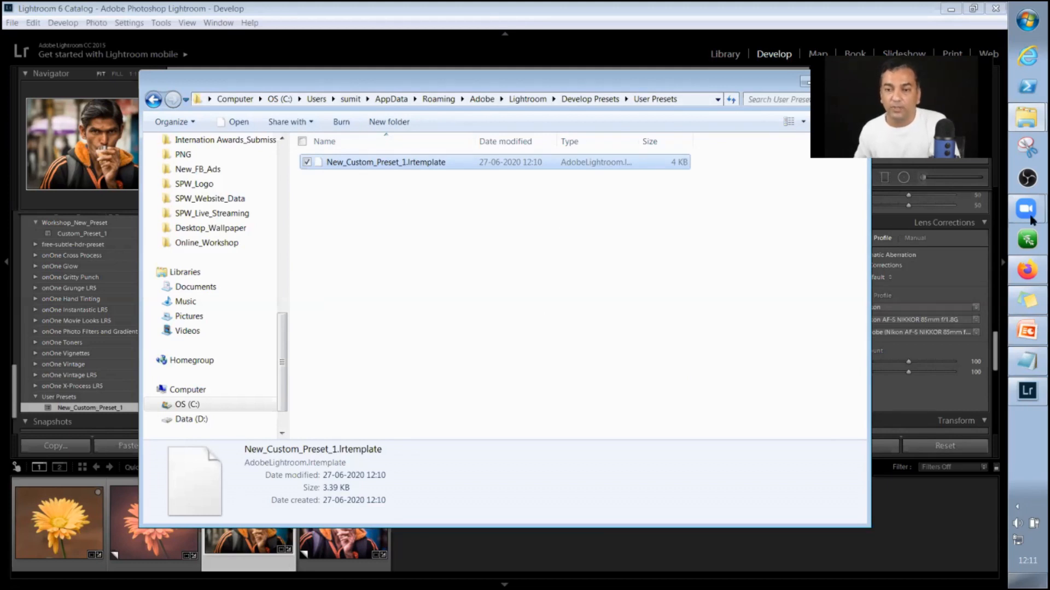
Return to Lightroom and crop portrait D75_0531.NEF tighter from the photo's right, left and top edges.
left_click(1027, 391)
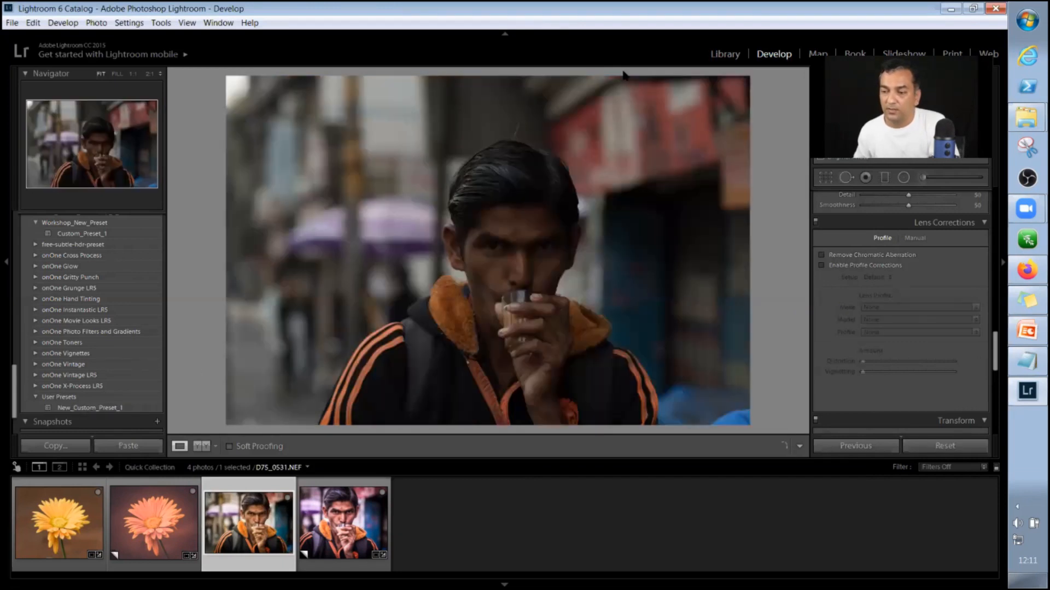
key("r")
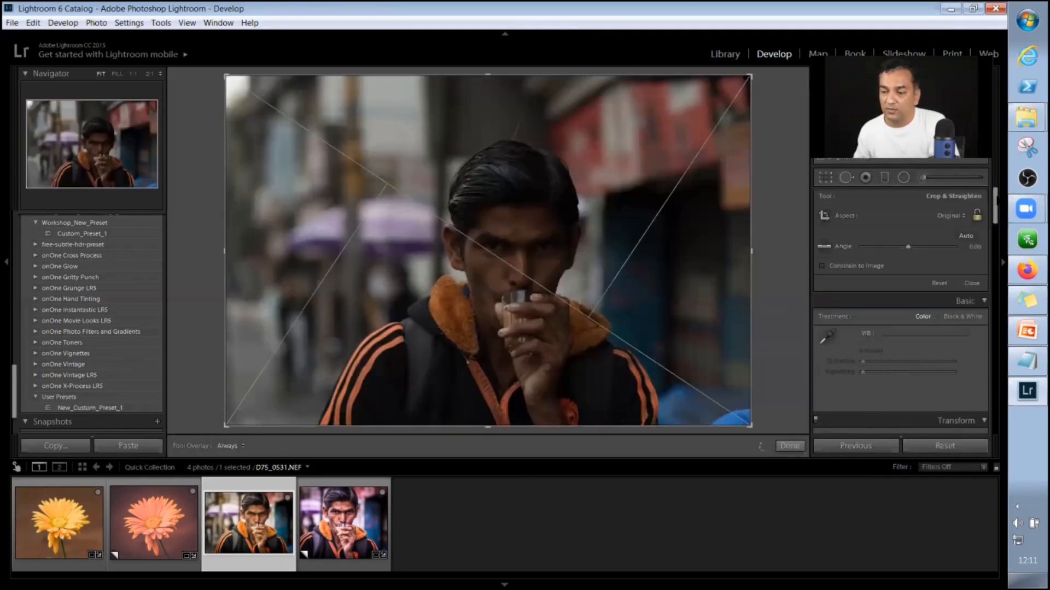
left_click_drag(751, 251, 711, 251)
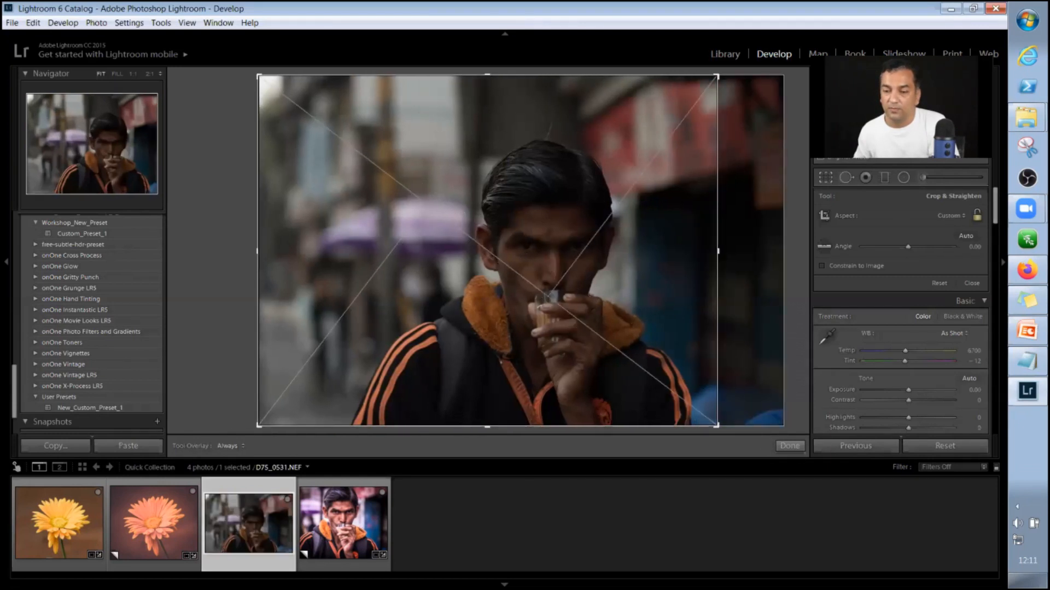
left_click_drag(259, 251, 287, 251)
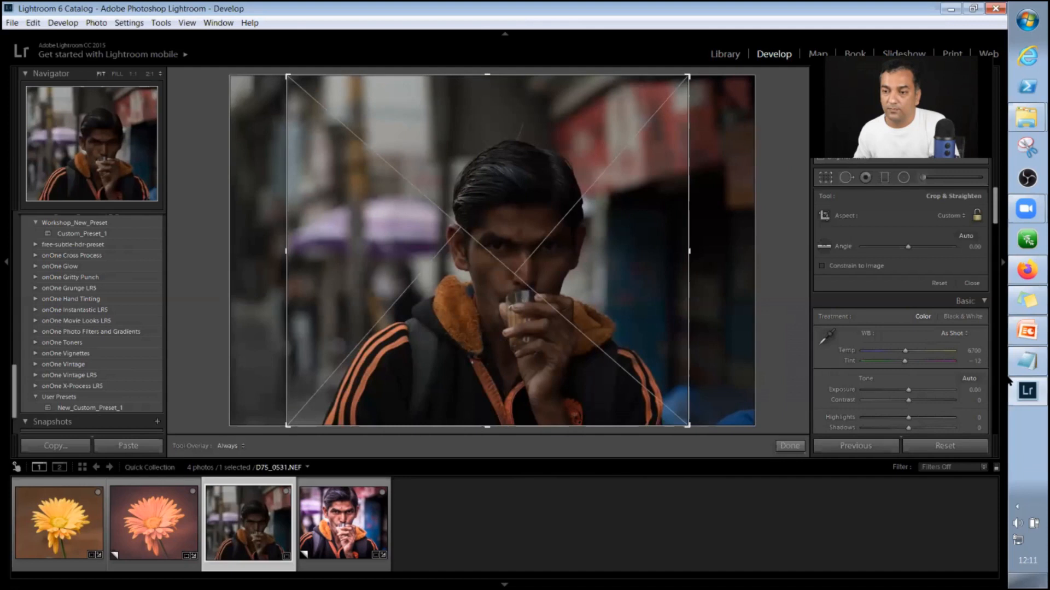
left_click_drag(487, 75, 487, 113)
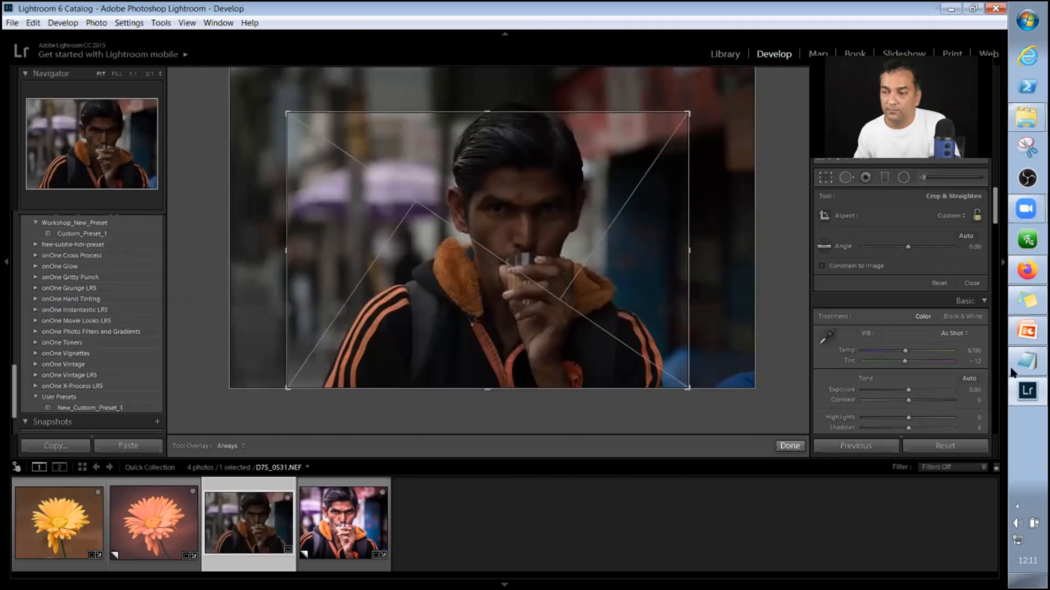
key("Return")
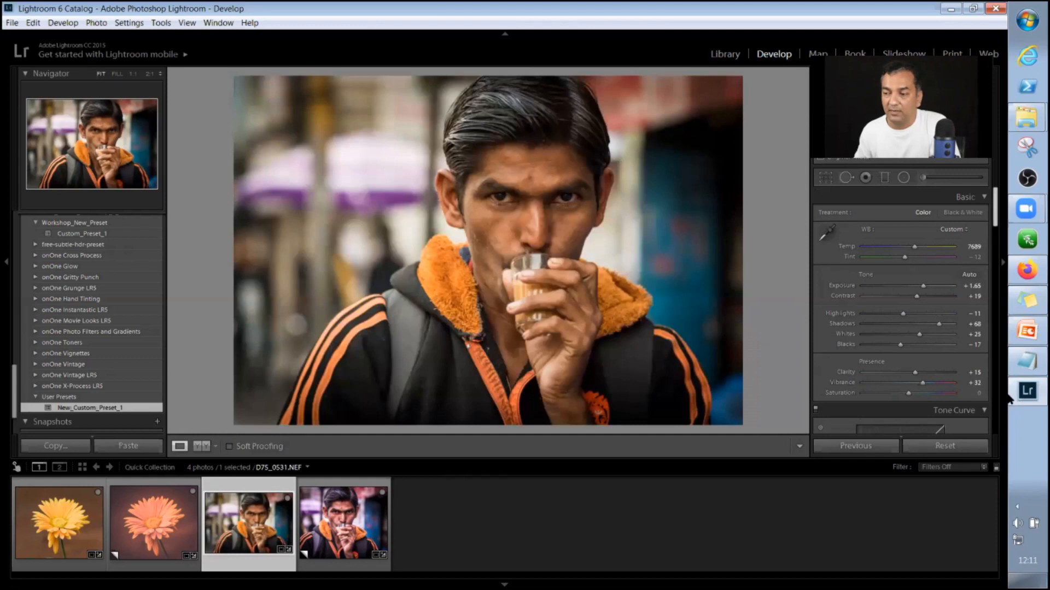
Examine the develop settings New_Custom_Preset_1 gives the cropped portrait, from Basic through Lens Corrections and Transform to the Post-Crop Vignetting effects.
scroll(1007, 399, "down", 3)
scroll(1008, 398, "down", 5)
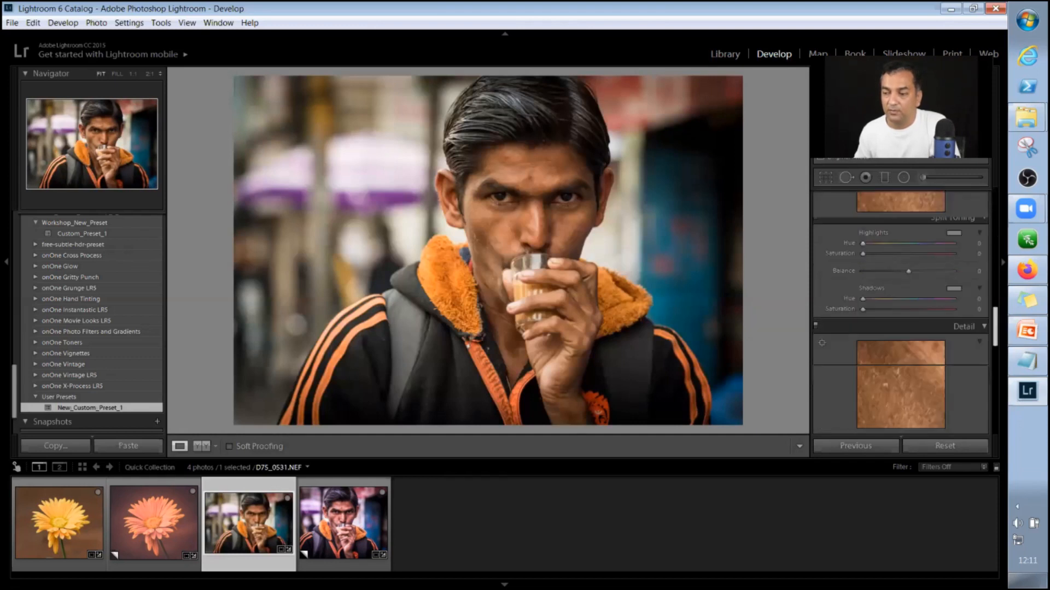
scroll(995, 414, "down", 5)
scroll(996, 414, "up", 3)
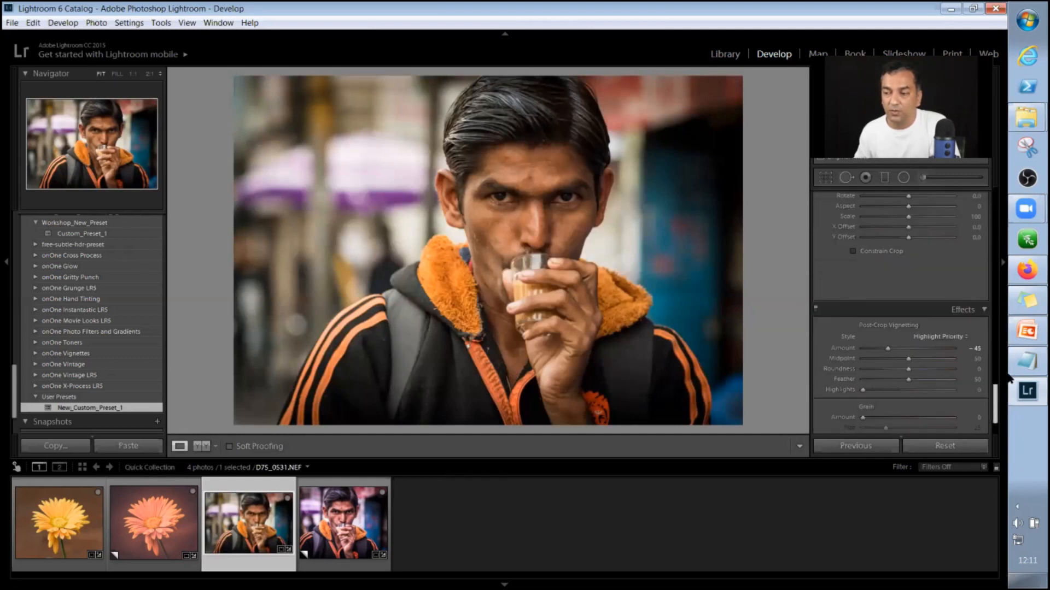
scroll(1009, 376, "up", 3)
scroll(1009, 350, "up", 3)
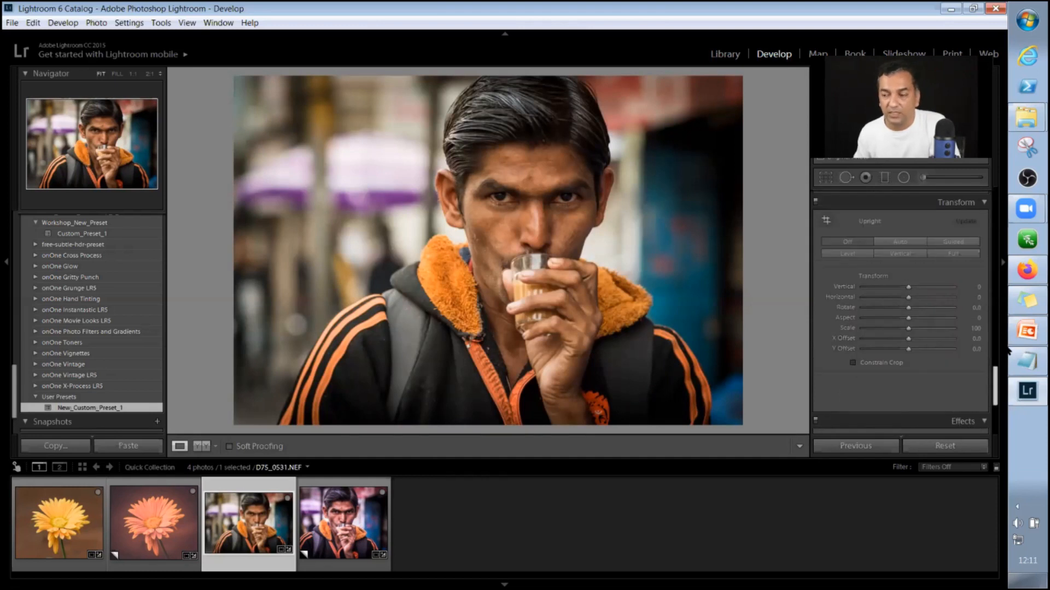
scroll(1008, 349, "down", 2)
scroll(1030, 148, "down", 1)
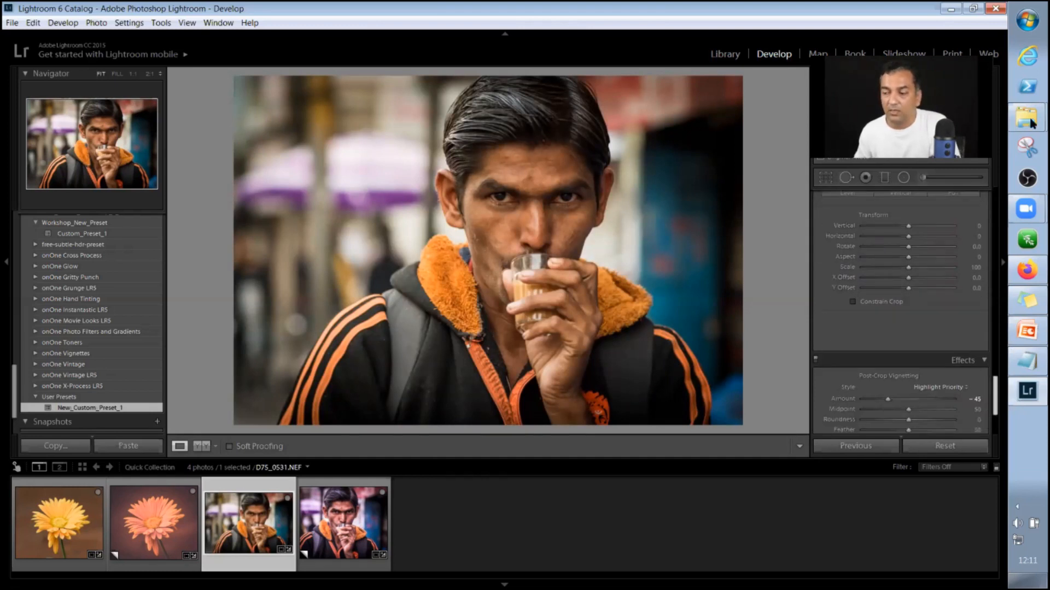
scroll(1032, 123, "down", 2)
scroll(900, 311, "down", 1)
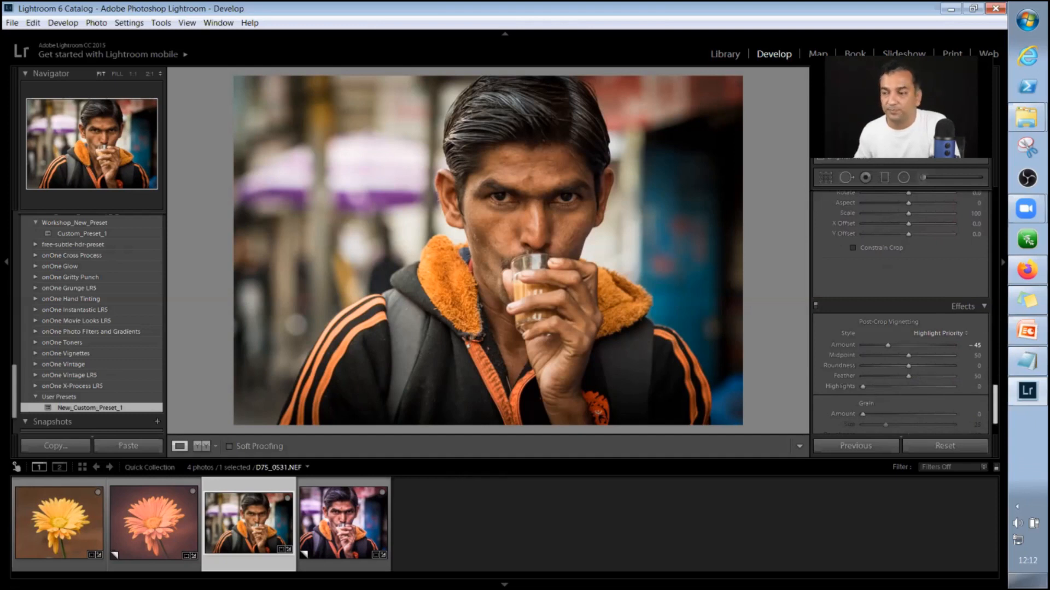
scroll(442, 90, "down", 1)
scroll(422, 83, "down", 2)
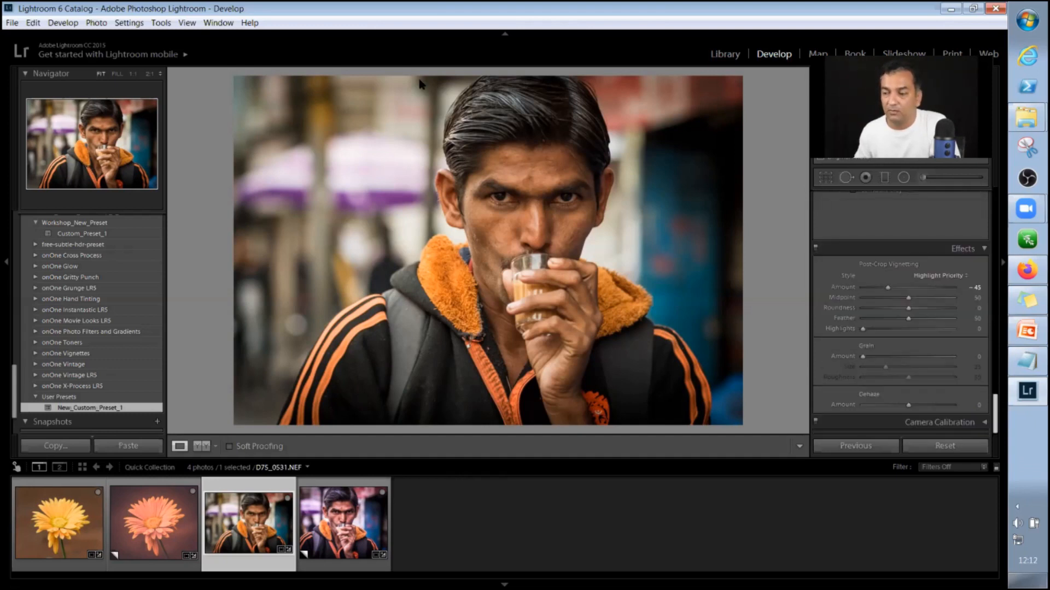
scroll(828, 234, "up", 6)
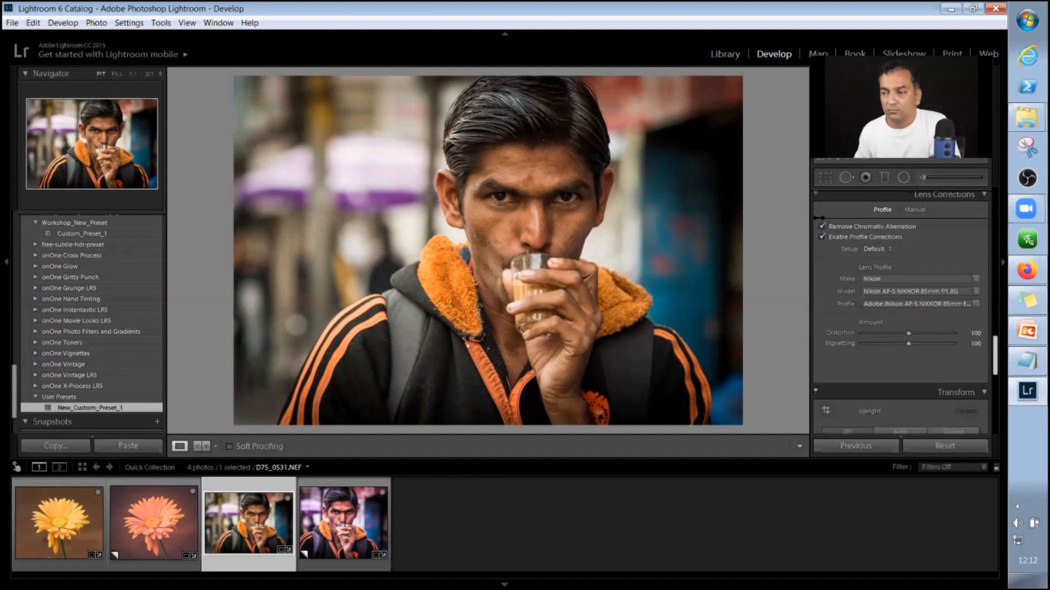
View New_Custom_Preset_1.lrtemplate in the User Presets folder in Windows Explorer, shorten the window's height and minimise it.
left_click(1027, 117)
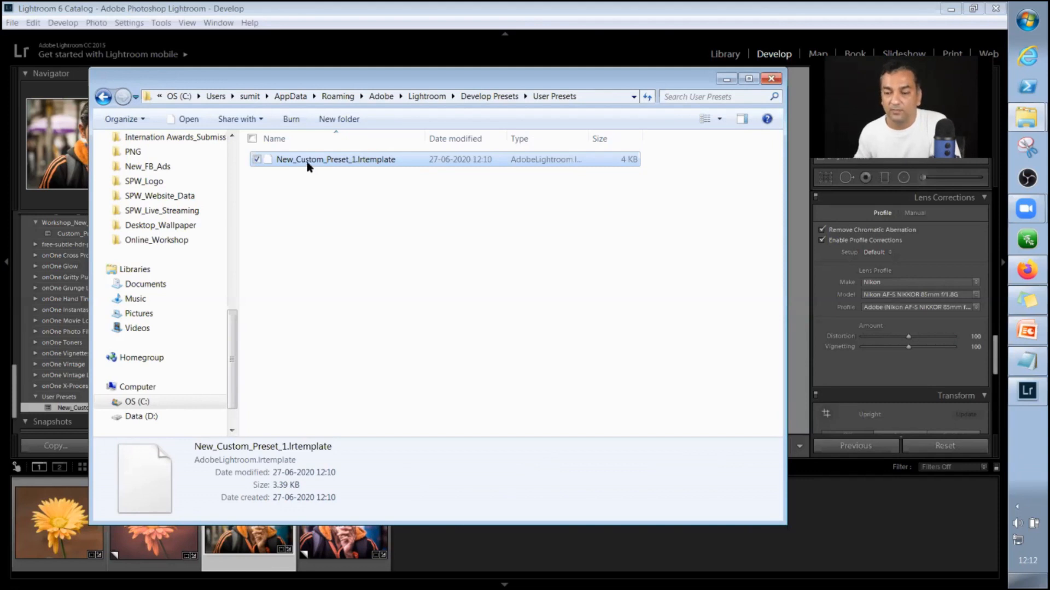
left_click_drag(309, 524, 309, 469)
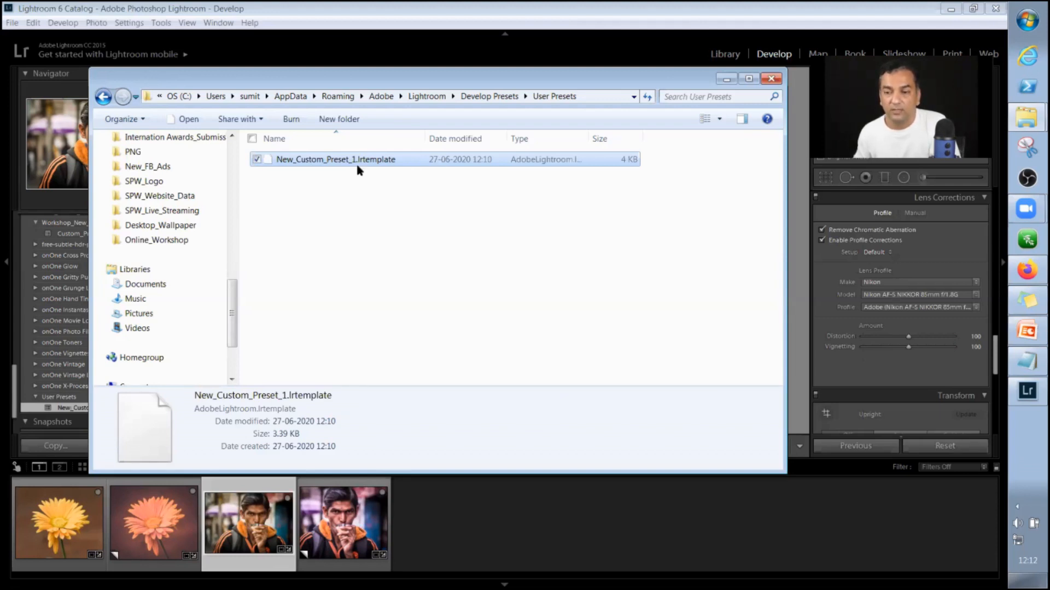
left_click(726, 80)
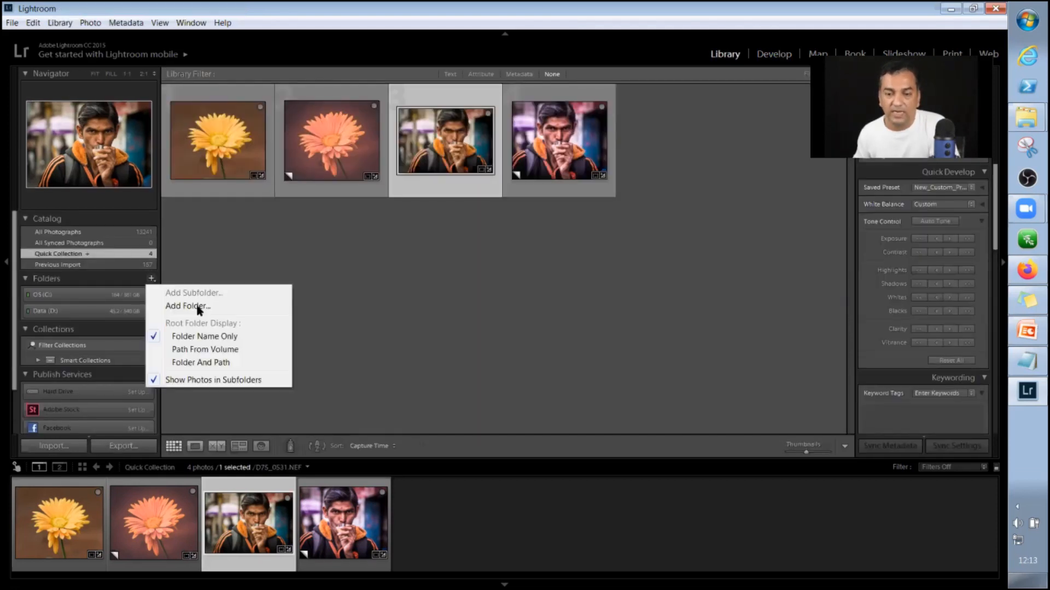
Start adding an existing folder to the Lightroom Library and browse up to the PhotoWork-DSLR folder on drive D.
left_click(197, 306)
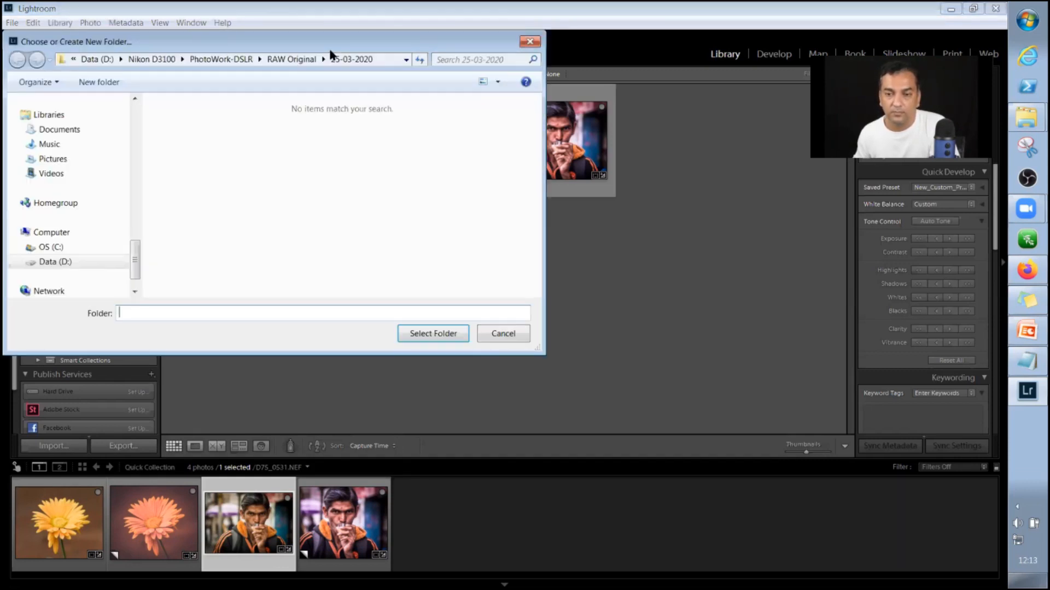
left_click(279, 61)
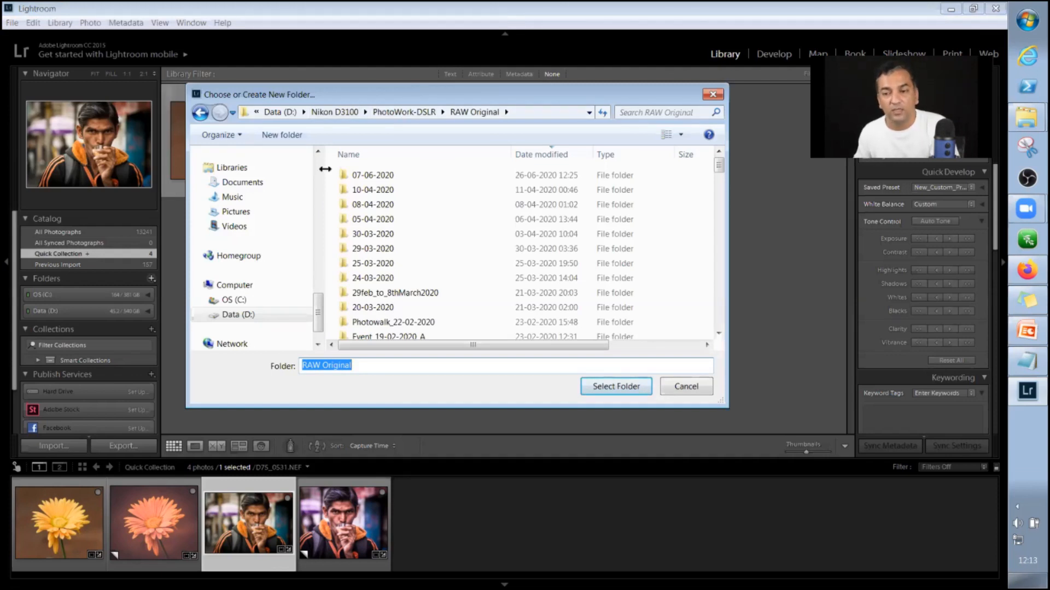
left_click(408, 114)
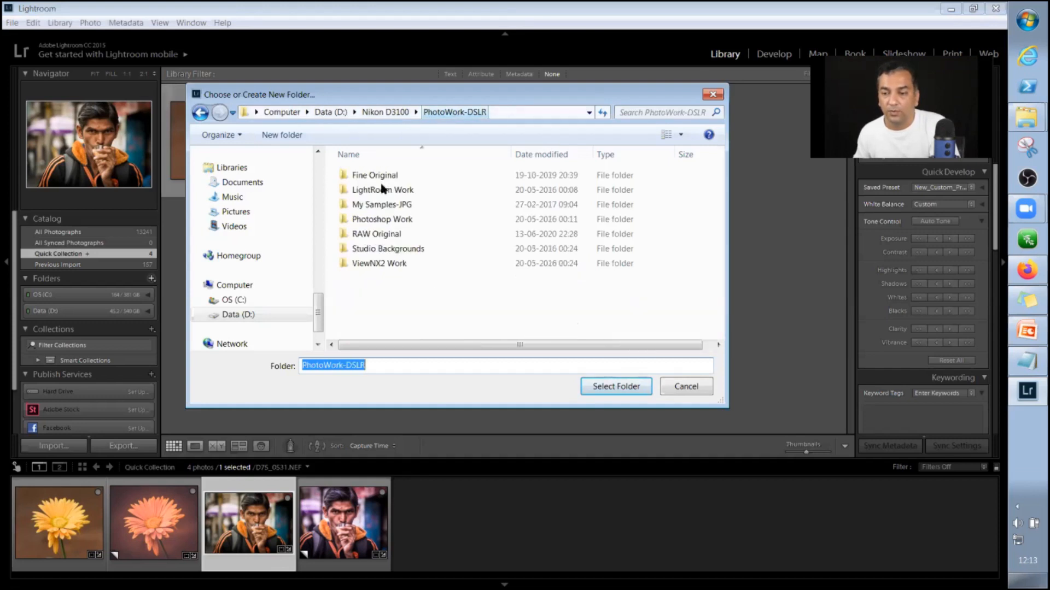
Look inside LightRoom Work and its FinalCopy-LR subfolder, and return to the PhotoWork-DSLR folder.
left_click(409, 190)
double_click(410, 191)
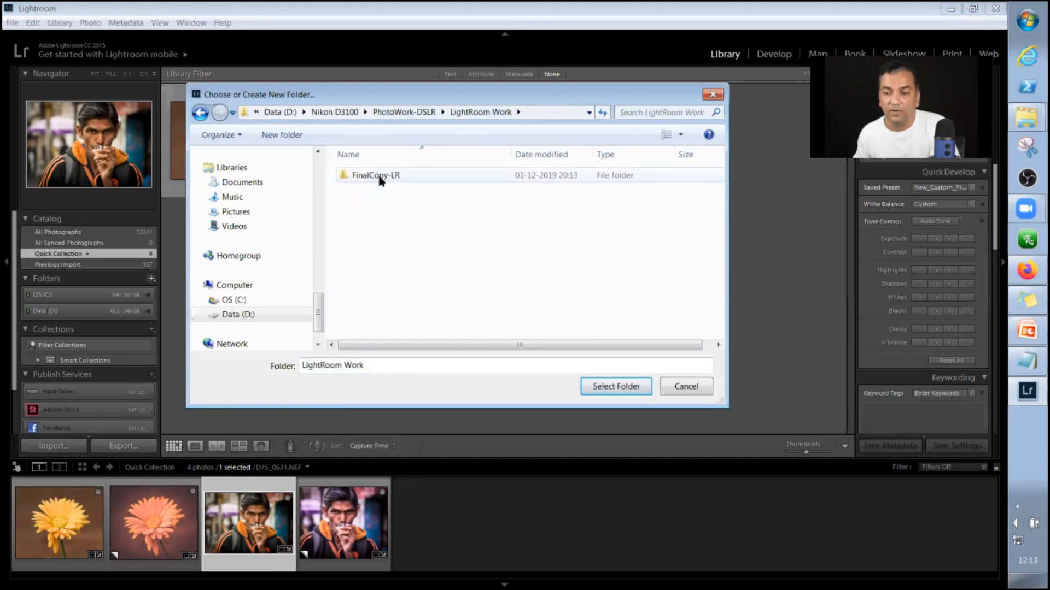
left_click(381, 179)
double_click(389, 182)
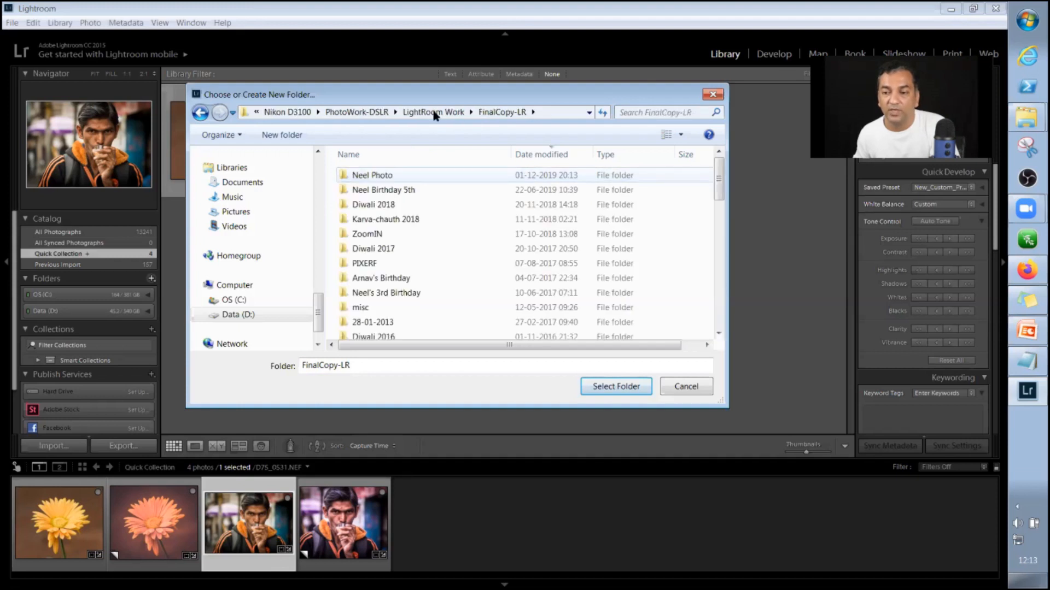
left_click(433, 114)
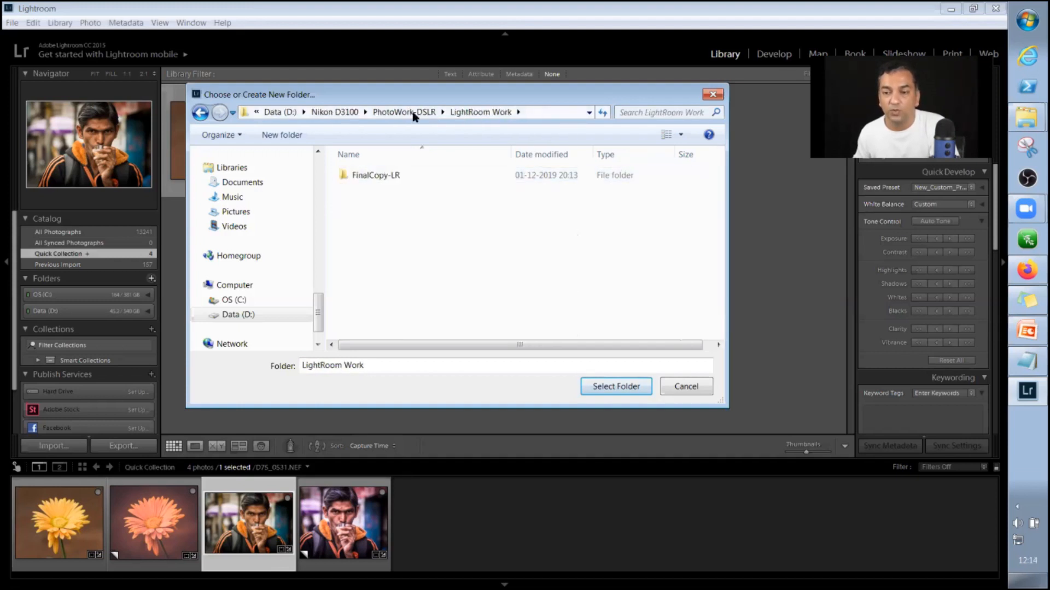
left_click(414, 116)
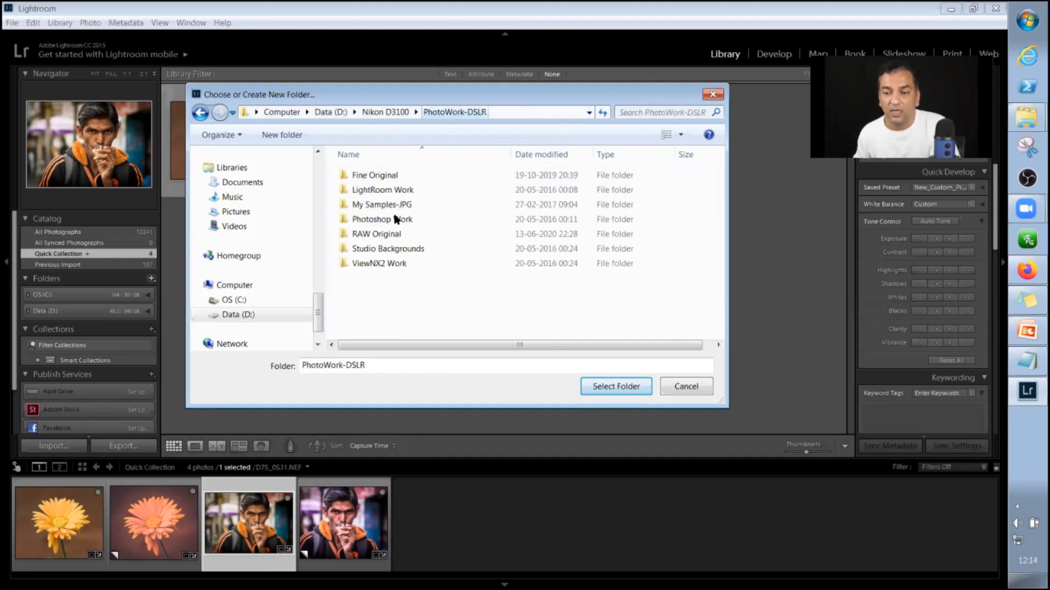
Open the RAW Original folder, look inside its 07-06-2020 subfolder and go back to RAW Original.
left_click(400, 235)
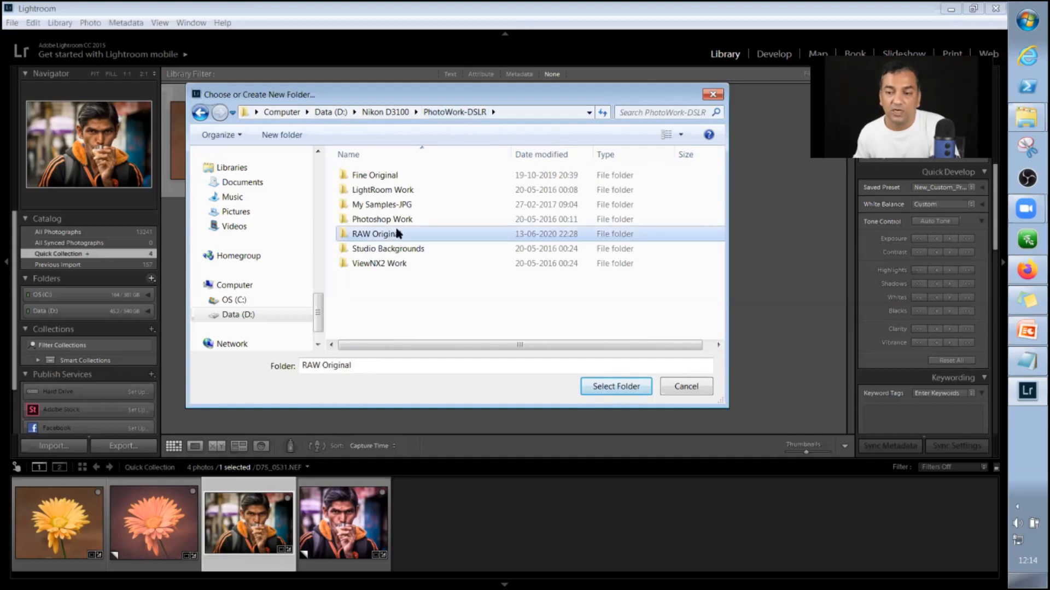
double_click(398, 233)
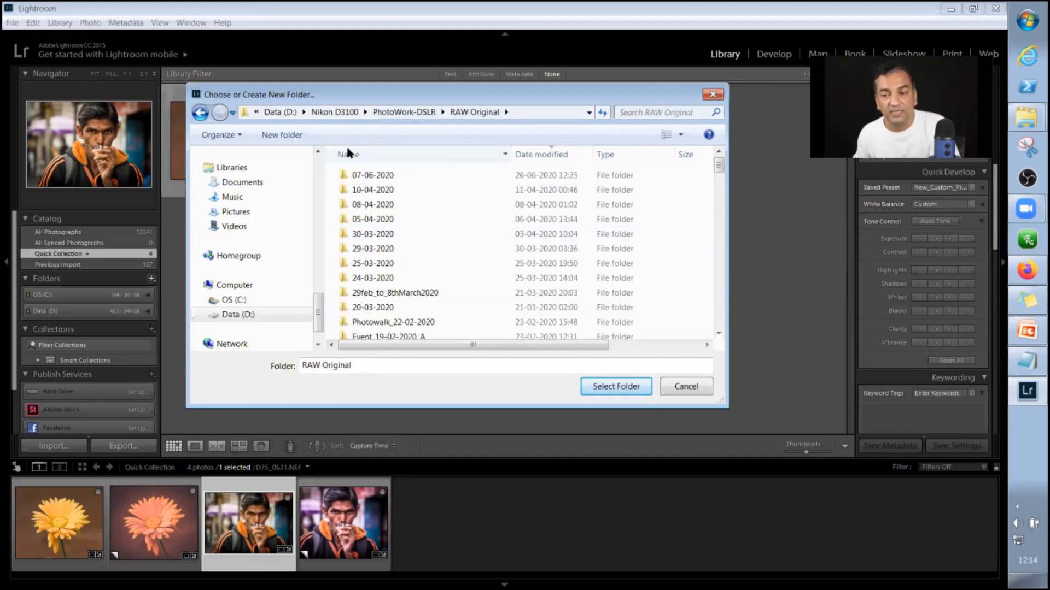
double_click(422, 170)
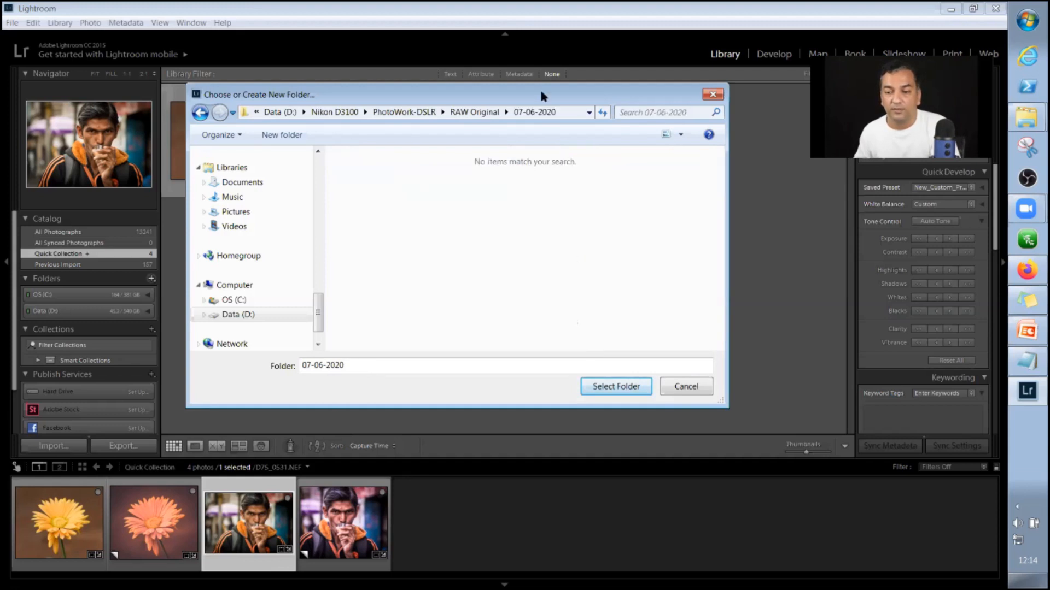
left_click(482, 113)
Reposition the folder dialog and choose the 08-04-2020 folder inside RAW Original as the one to add.
left_click_drag(376, 102, 499, 188)
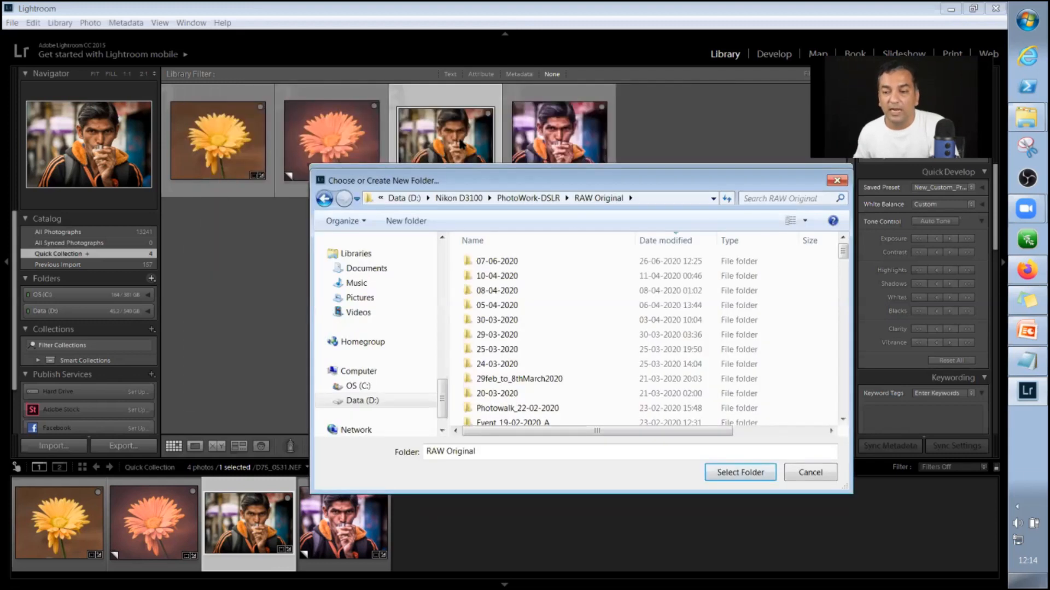
left_click_drag(460, 143, 455, 146)
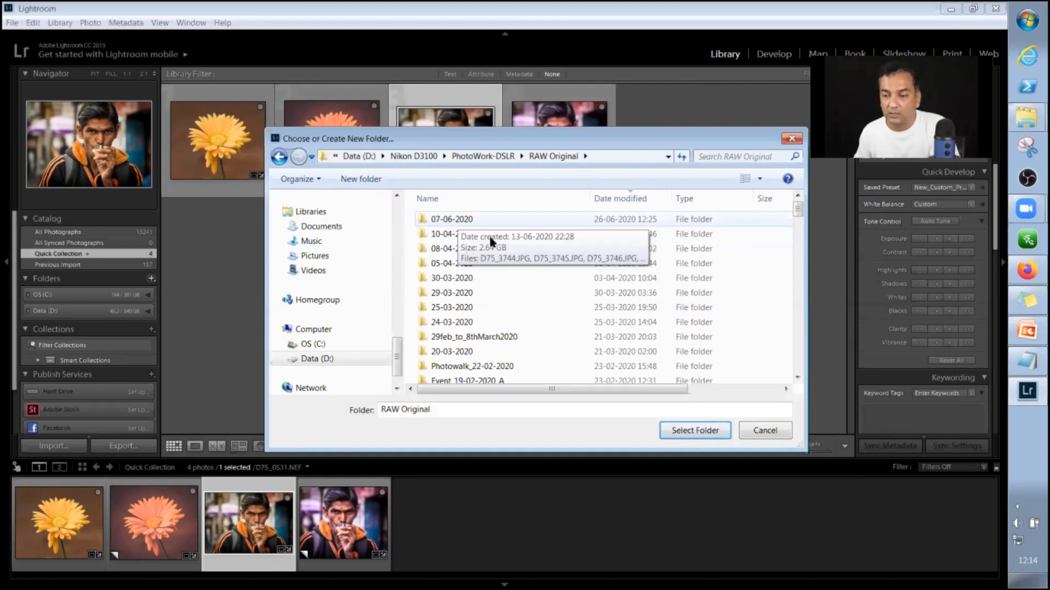
left_click(455, 250)
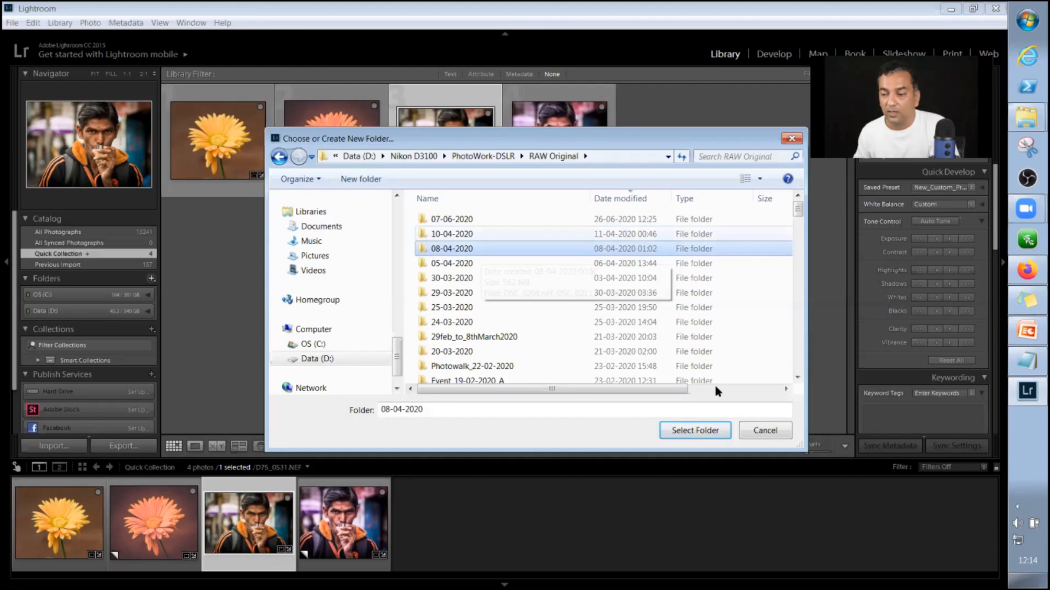
left_click(690, 431)
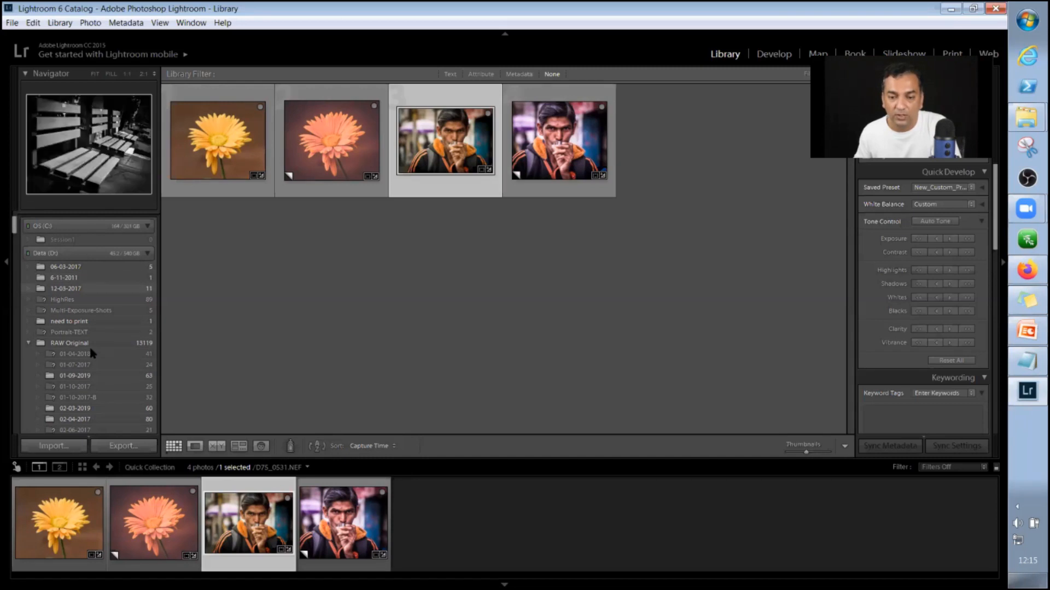
Look through the Library folders on drive D, collapsing and re-expanding RAW Original to examine its dated subfolders.
scroll(33, 345, "down", 3)
scroll(30, 347, "up", 5)
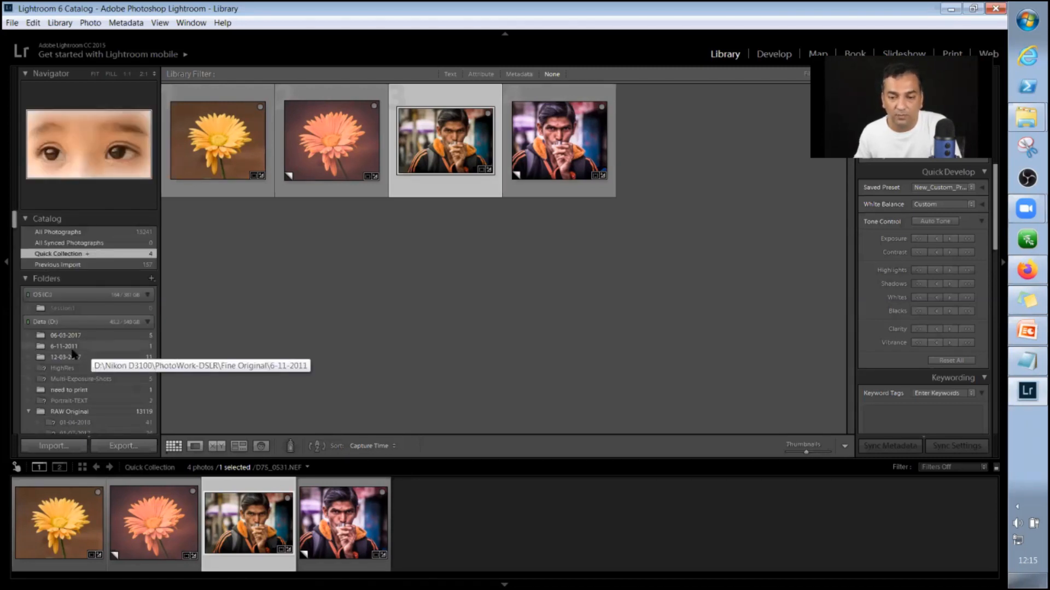
scroll(30, 350, "down", 5)
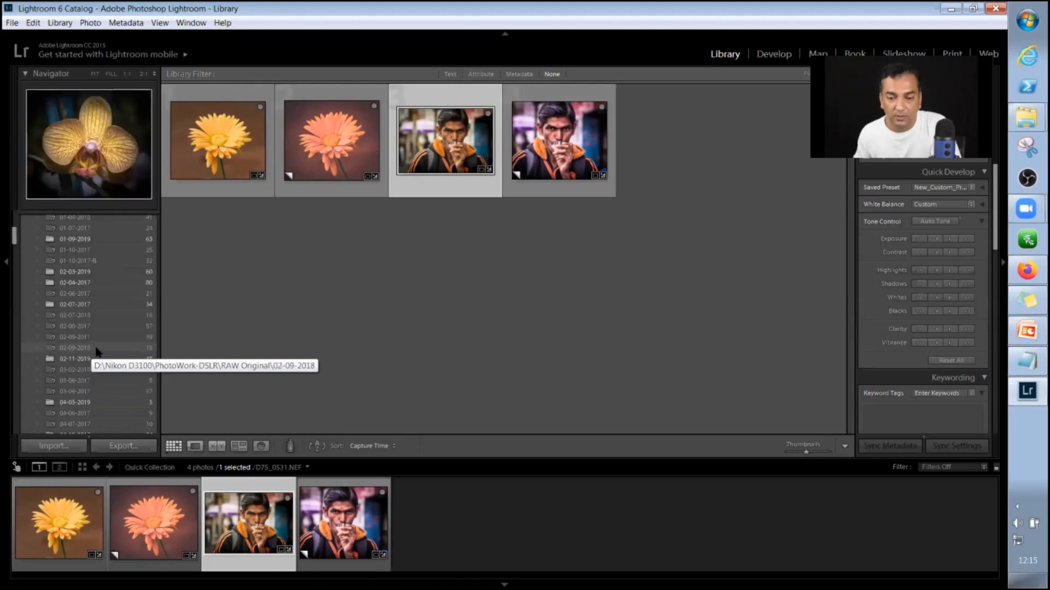
scroll(27, 347, "up", 4)
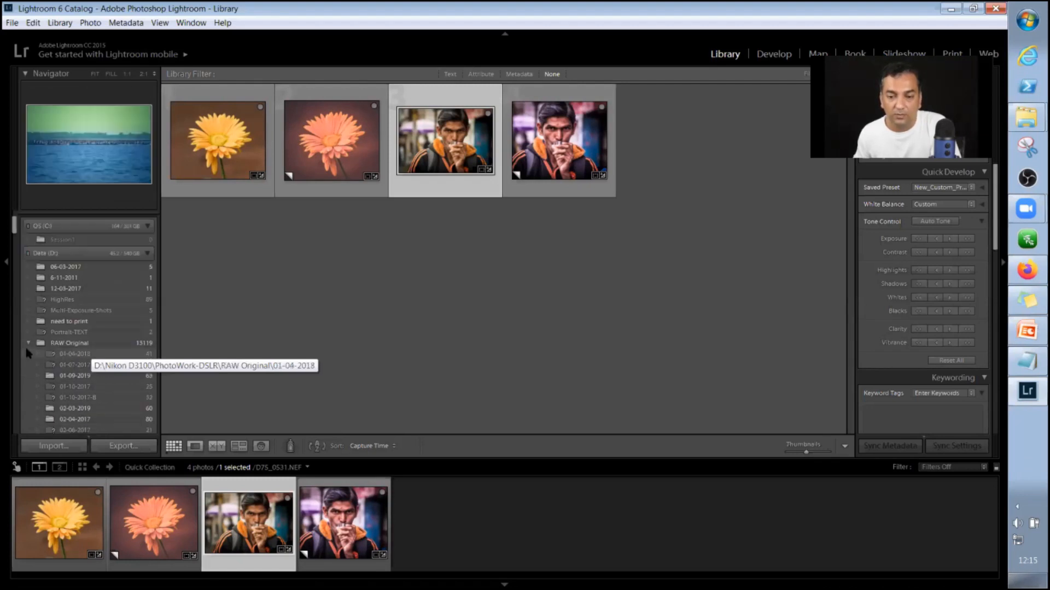
left_click(28, 345)
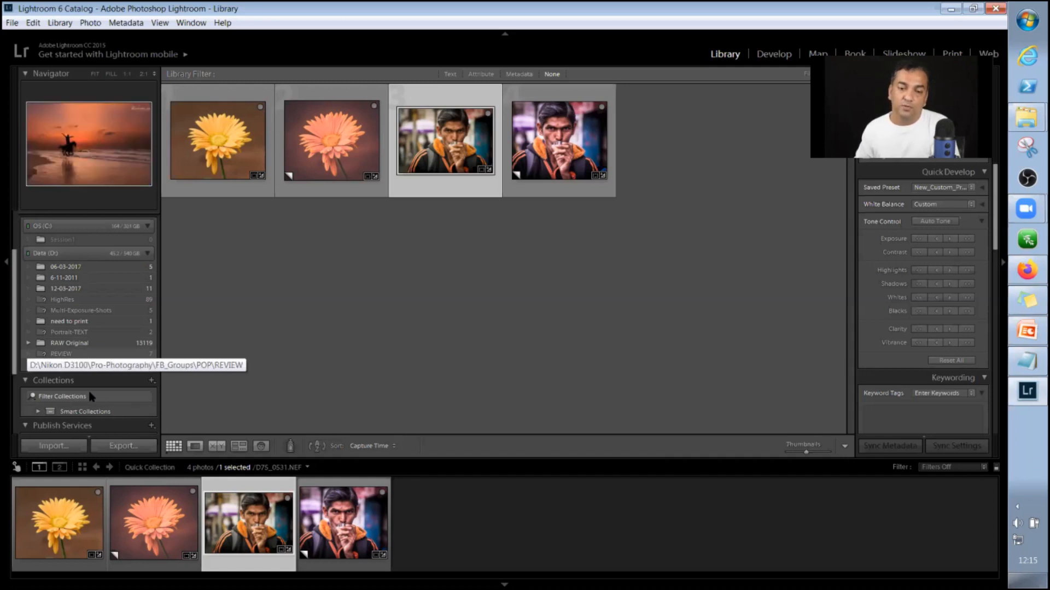
left_click(28, 344)
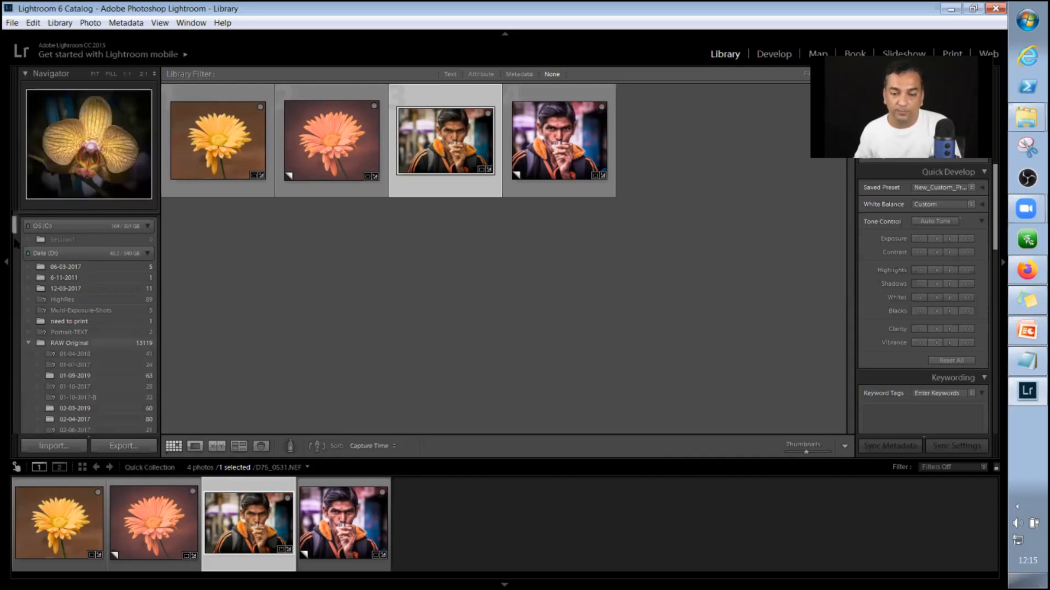
Open the export settings for the selected portrait D75_0531.NEF in Develop and reposition the Export One File dialog.
left_click_drag(15, 240, 13, 247)
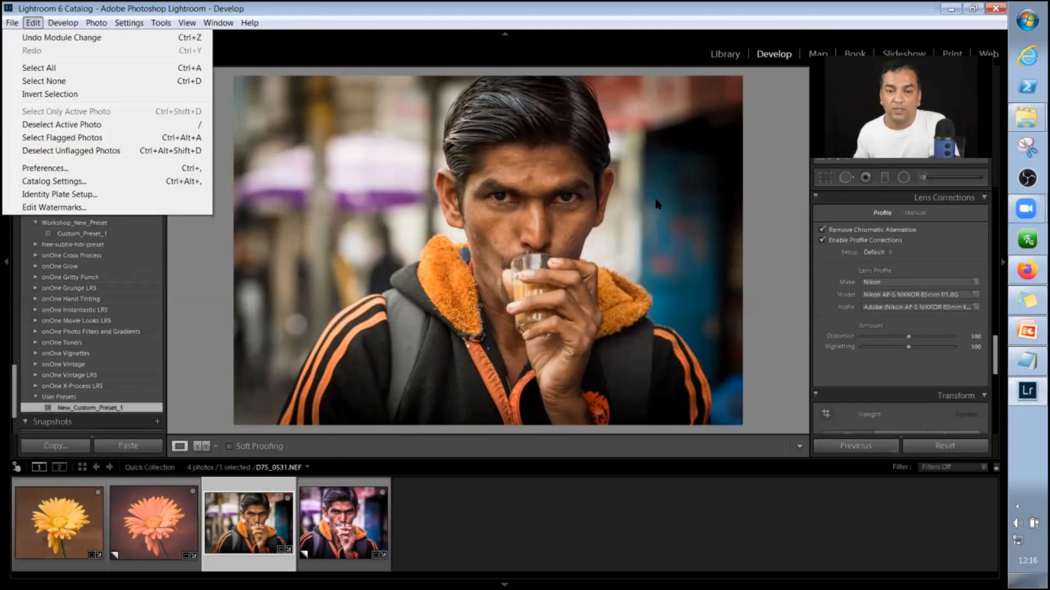
key("Left")
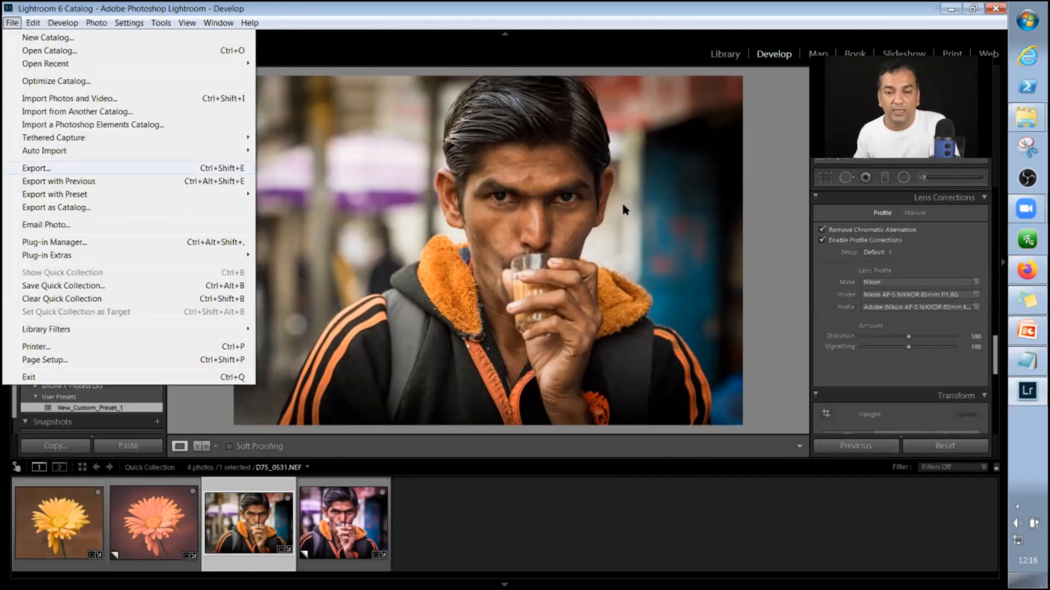
key("Return")
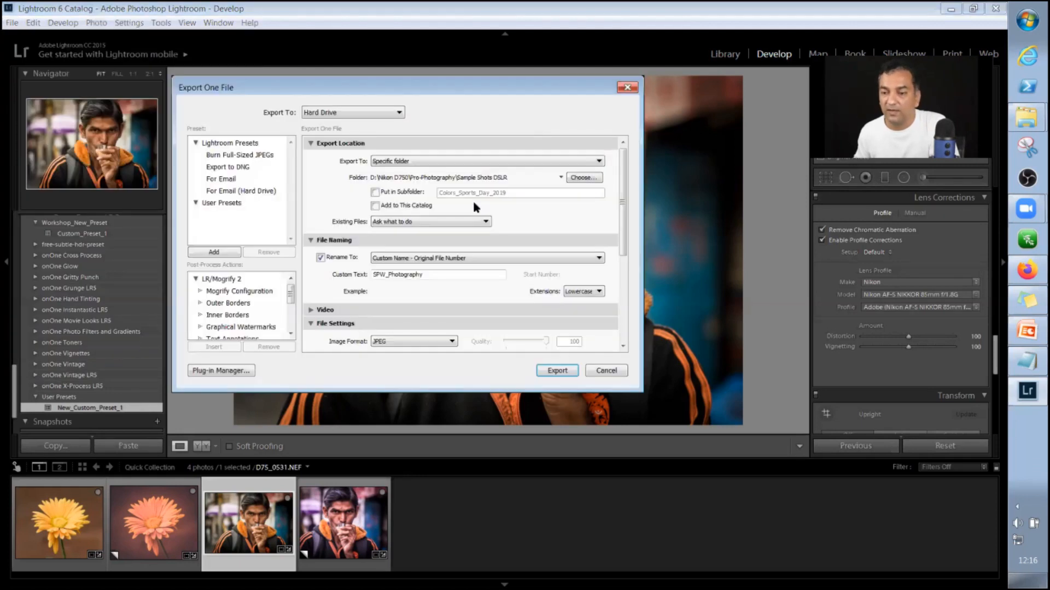
left_click_drag(383, 88, 476, 112)
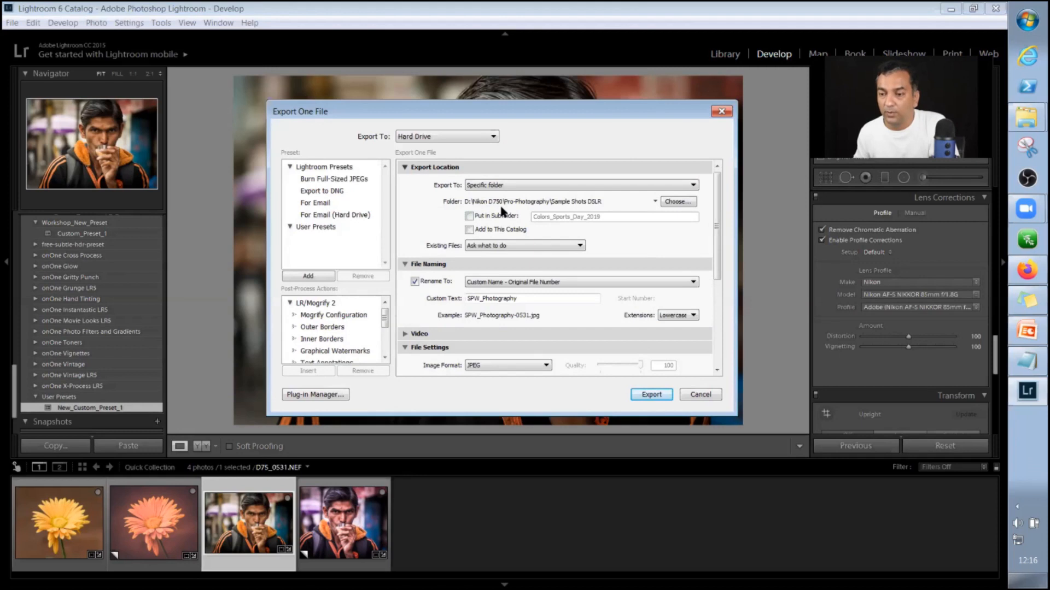
Check the recent export folders and keep D:\Nikon D750\Pro-Photography\Sample Shots DSLR as the destination.
left_click(544, 203)
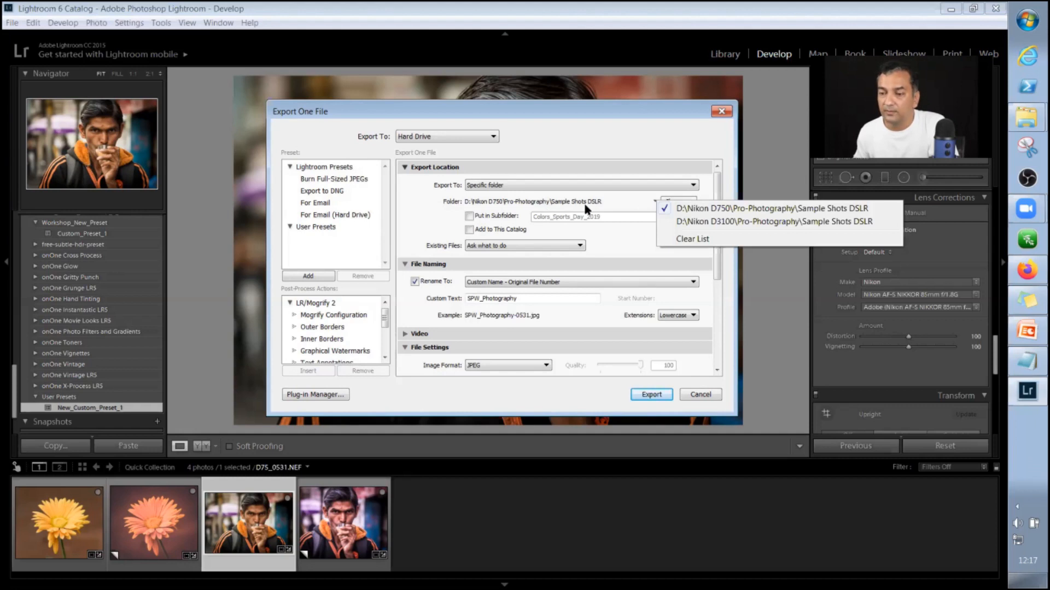
left_click(602, 203)
left_click(634, 210)
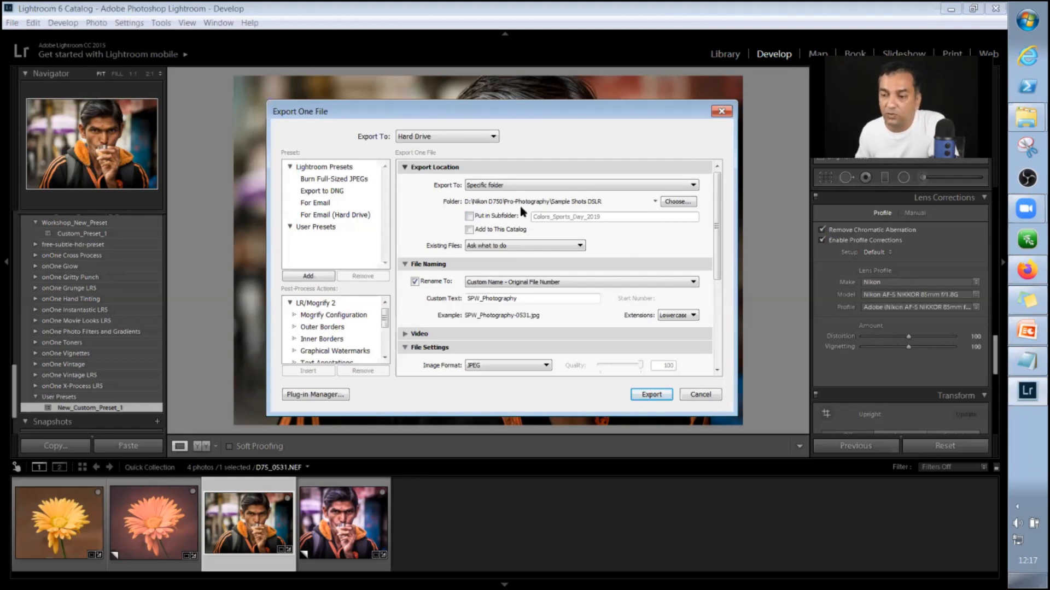
Try the Put in Subfolder option with its subfolder name selected, and switch the option off again.
left_click(469, 217)
left_click(469, 216)
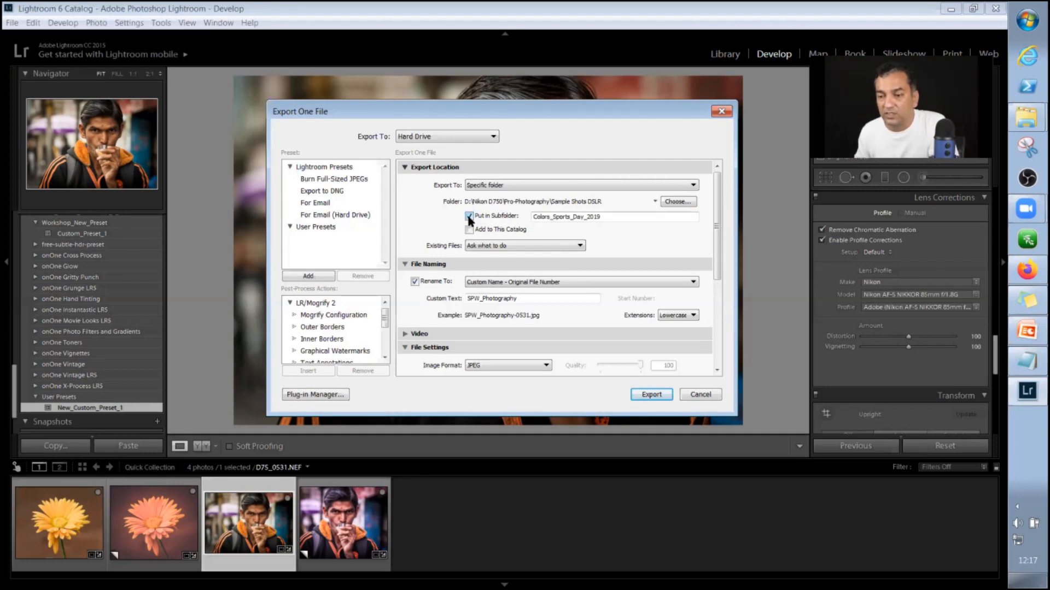
key("Tab")
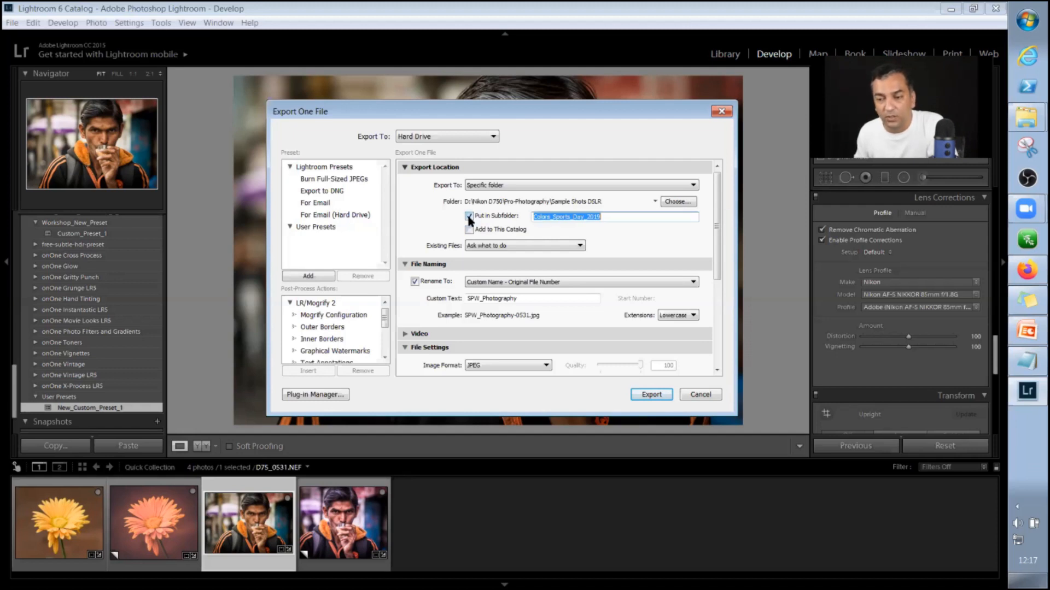
left_click(468, 216)
left_click(469, 216)
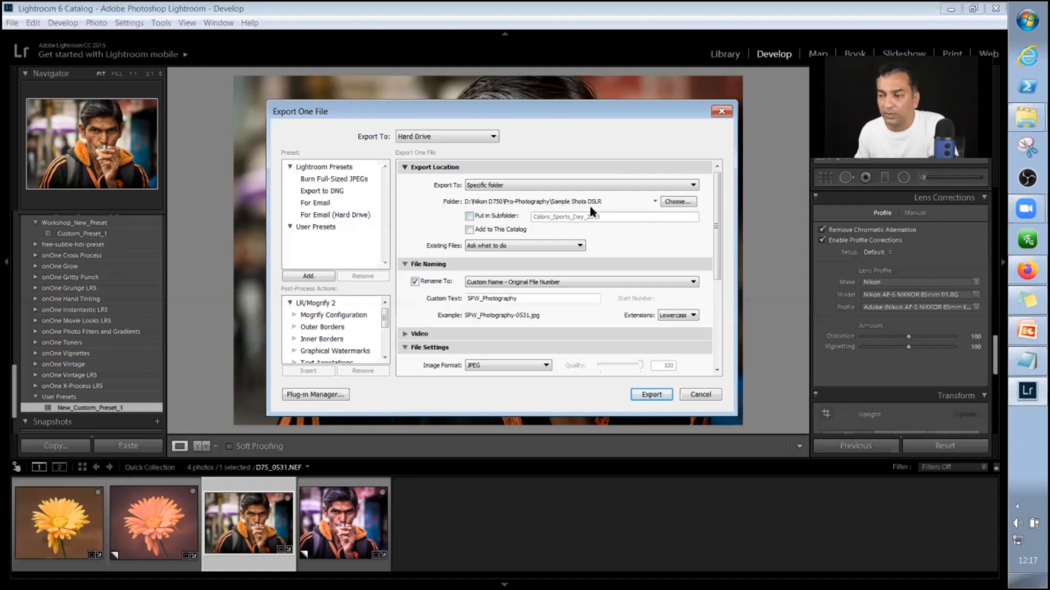
Change the custom text for the exported file name to SPW-Photography.
left_click(476, 300)
left_click(476, 297)
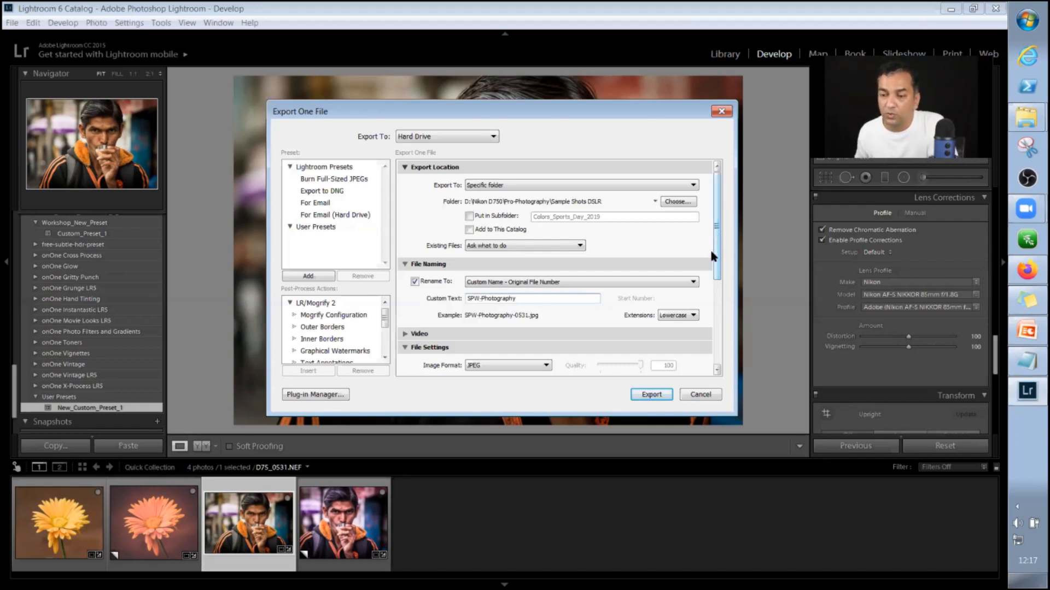
Review the File Settings and Image Sizing options and export the portrait as a JPEG to the Sample Shots DSLR folder.
scroll(710, 251, "down", 2)
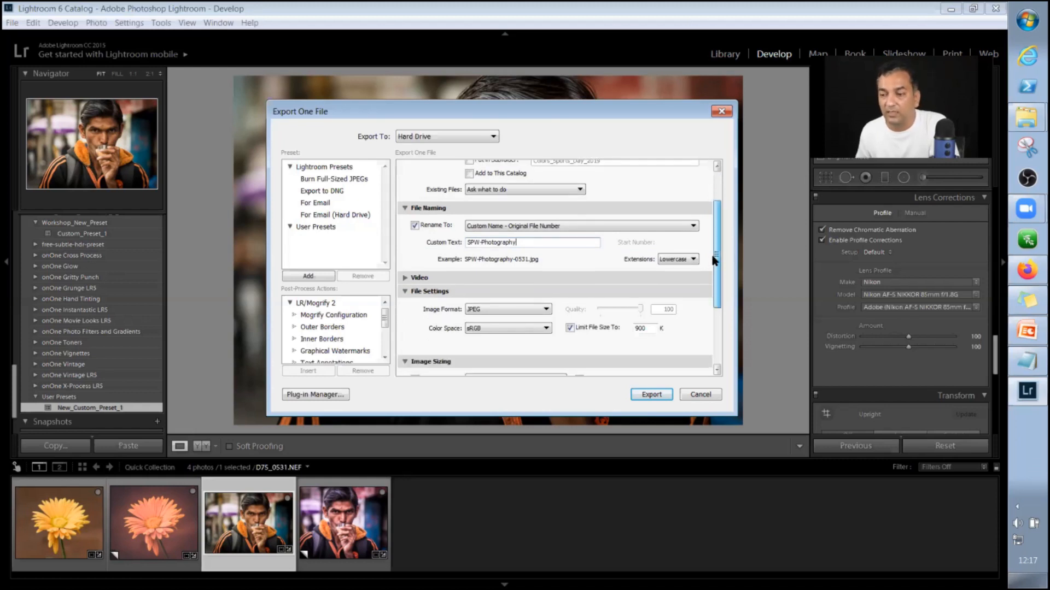
scroll(714, 257, "down", 1)
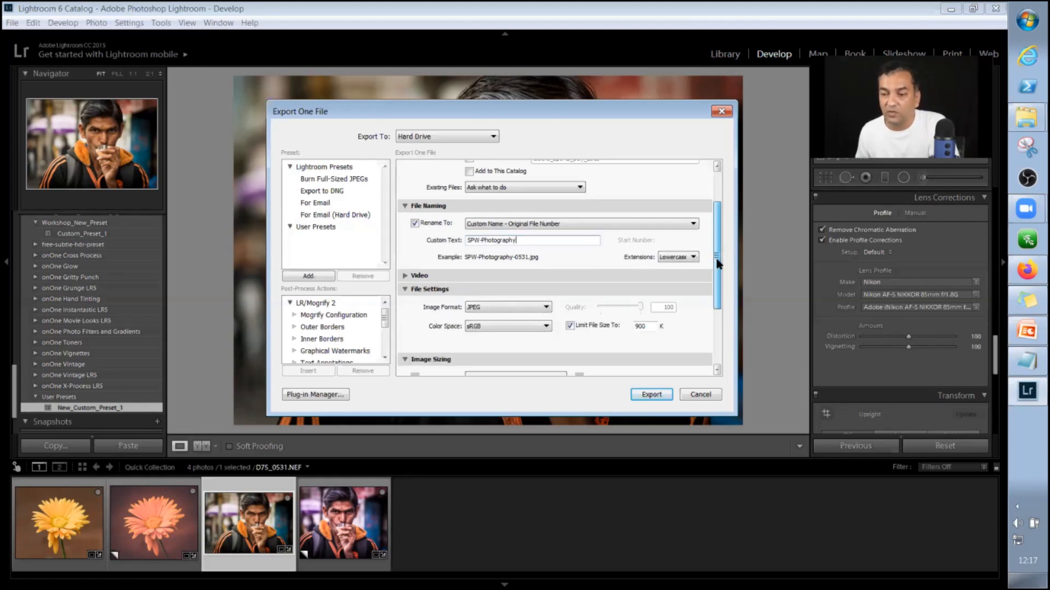
scroll(718, 263, "down", 1)
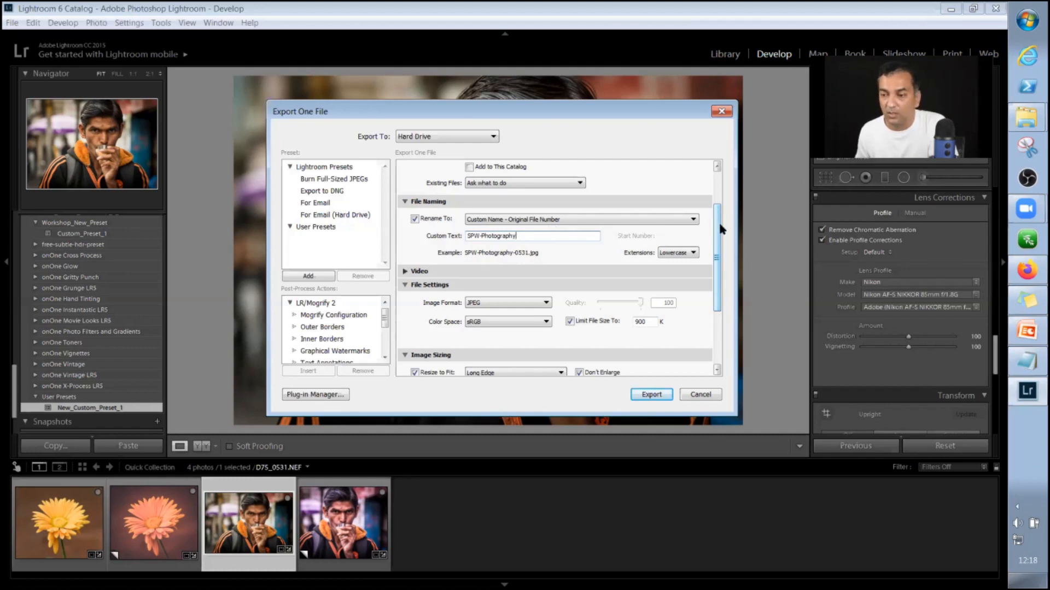
scroll(720, 227, "down", 1)
scroll(720, 229, "down", 1)
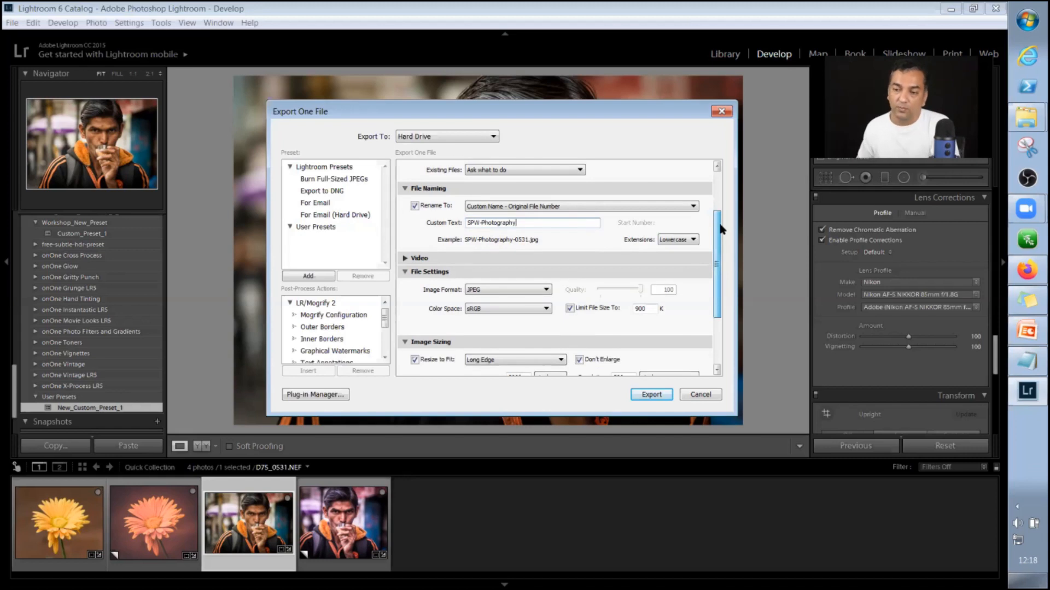
scroll(720, 228, "down", 1)
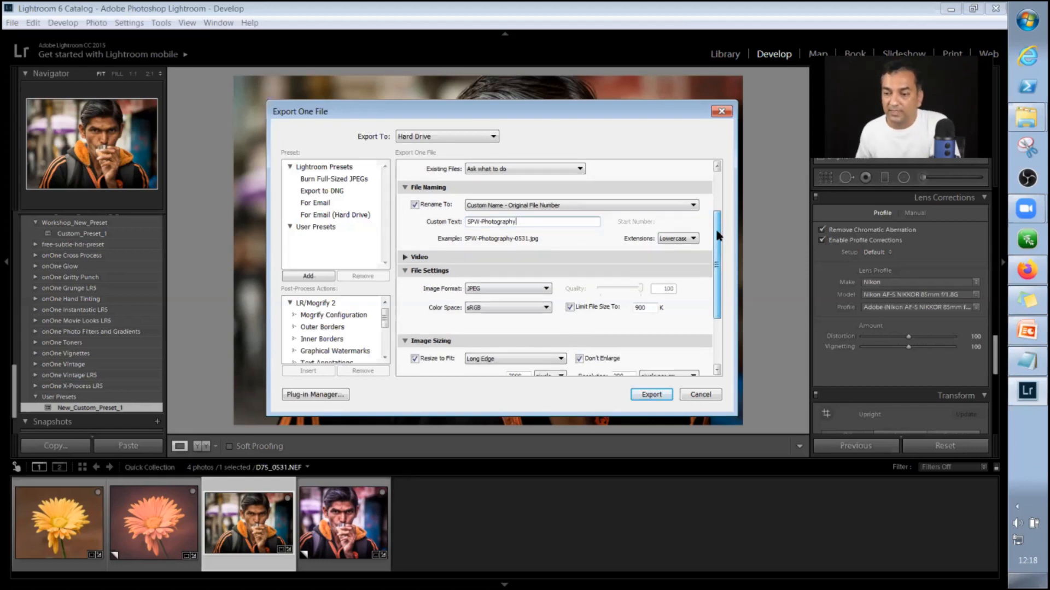
scroll(711, 254, "down", 1)
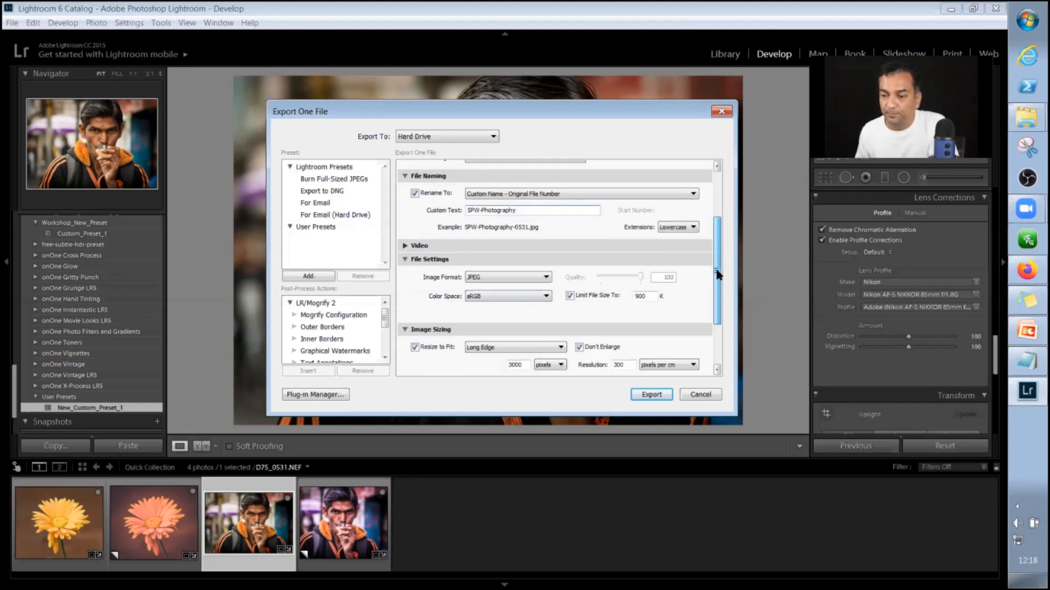
scroll(511, 259, "down", 2)
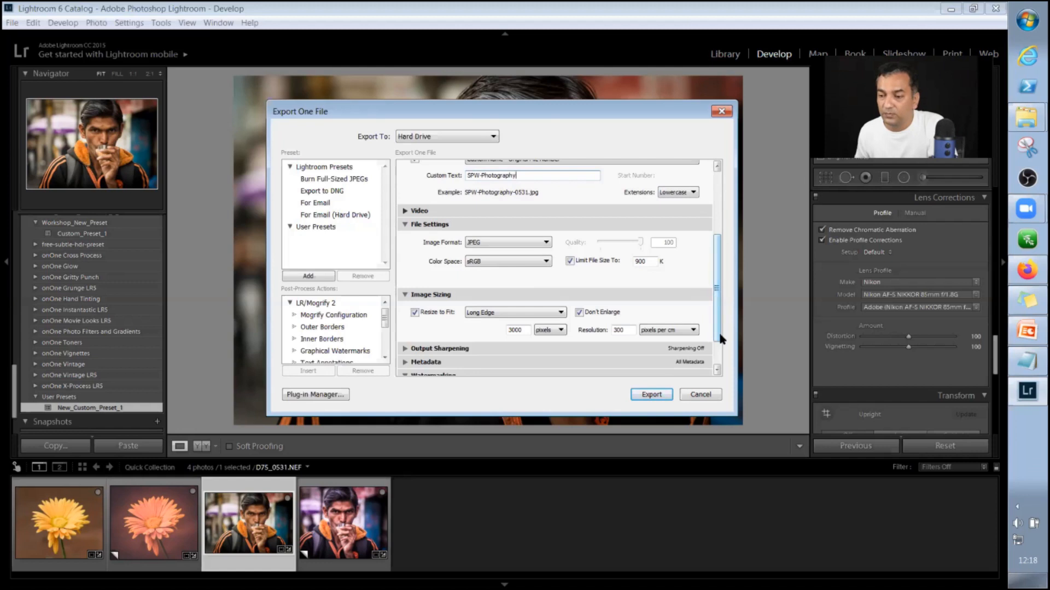
scroll(720, 339, "down", 2)
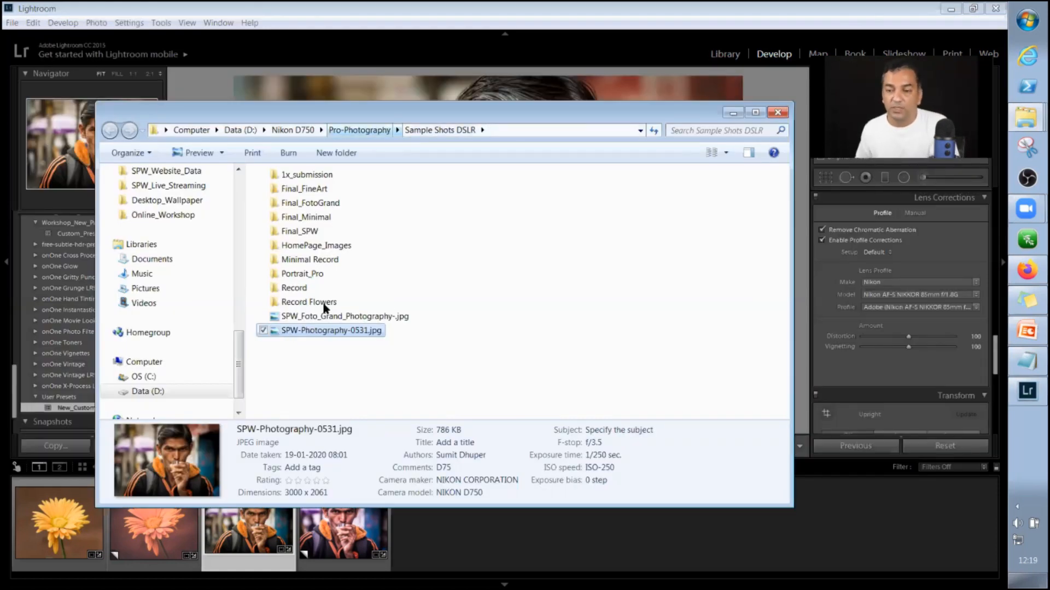
Look inside the Record folder in Sample Shots DSLR, go back up, and return to Lightroom's Develop view.
left_click(413, 297)
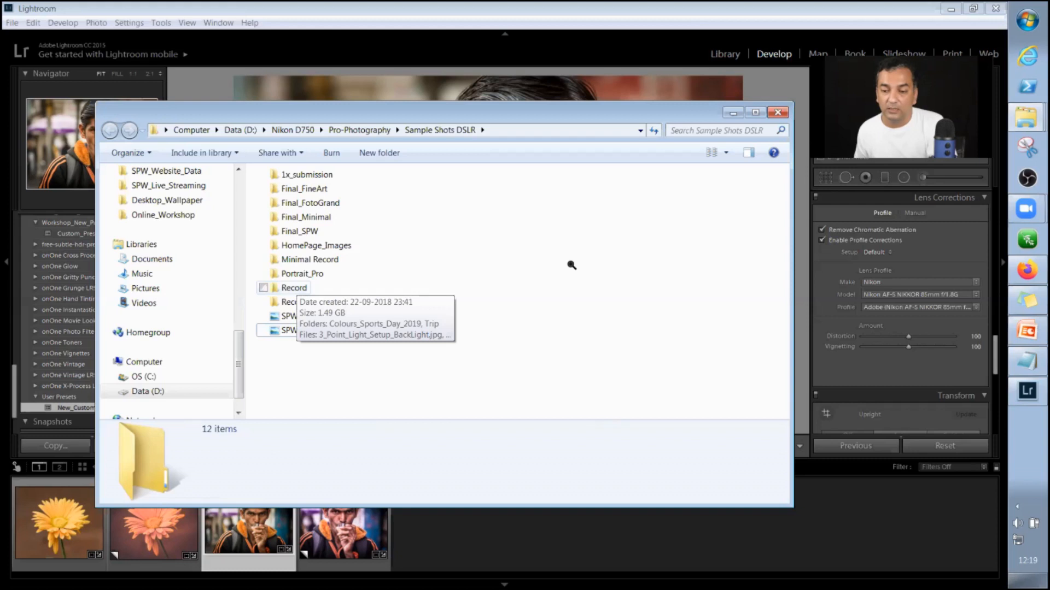
left_click(295, 287)
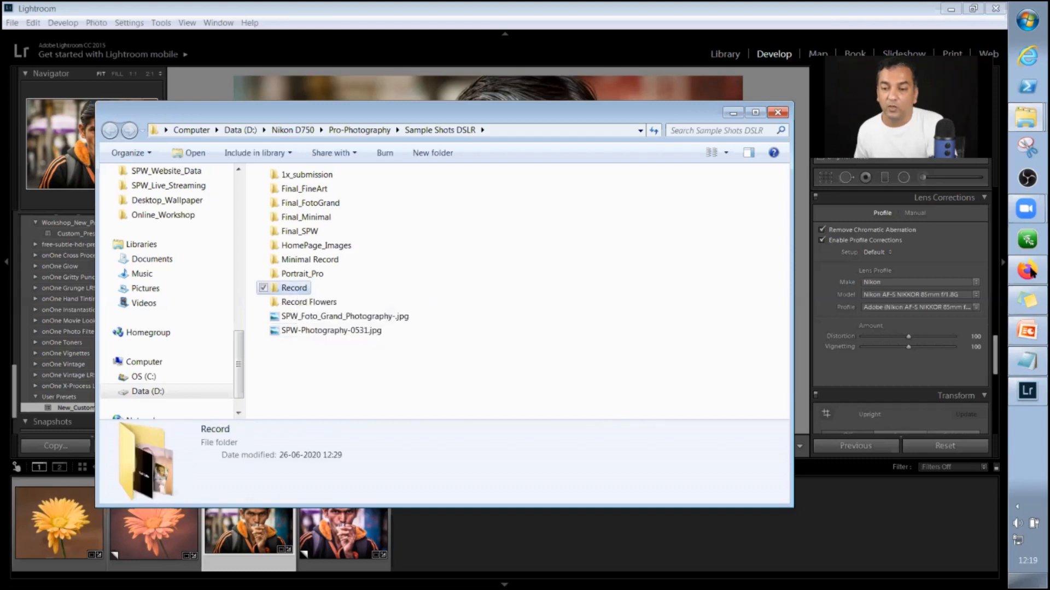
key("Return")
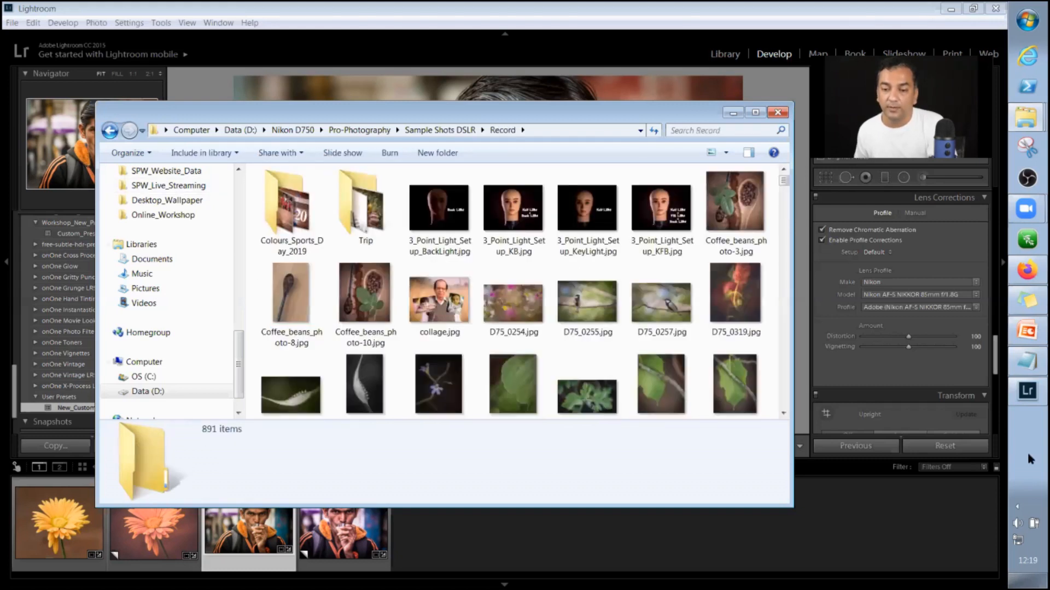
key("BackSpace")
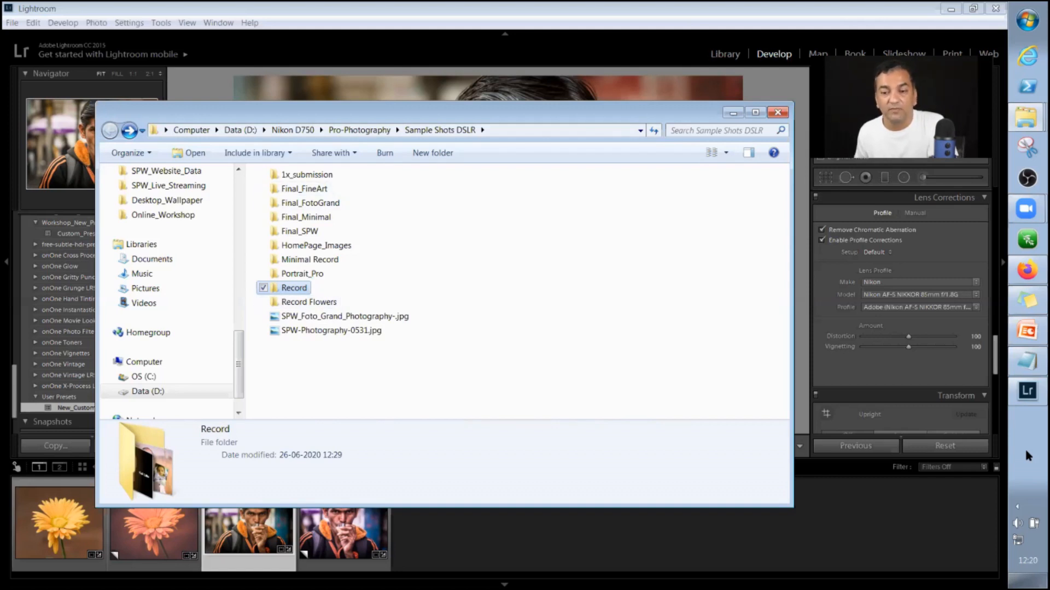
left_click(995, 9)
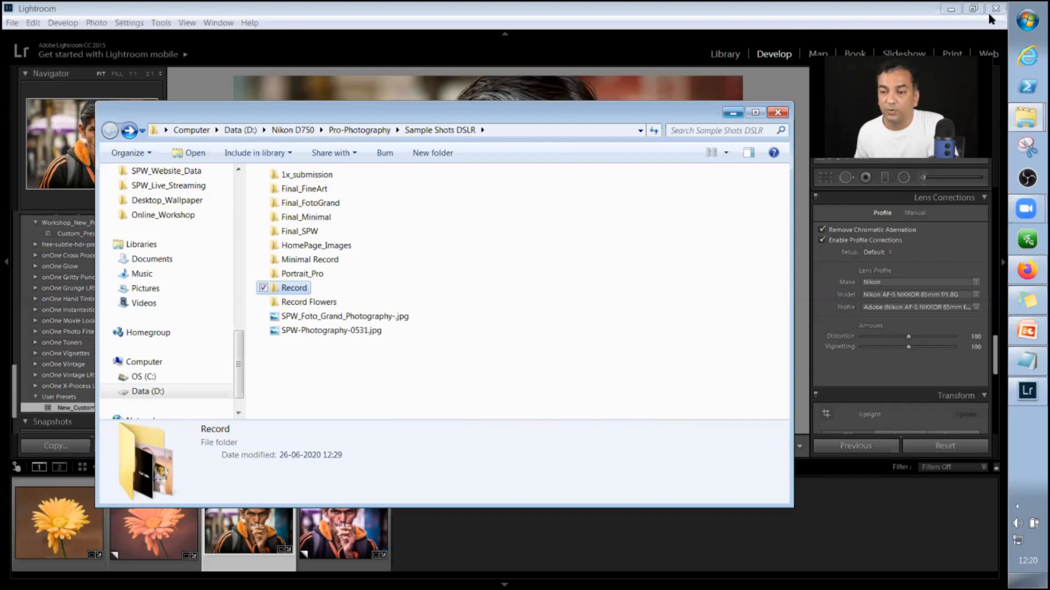
left_click(849, 549)
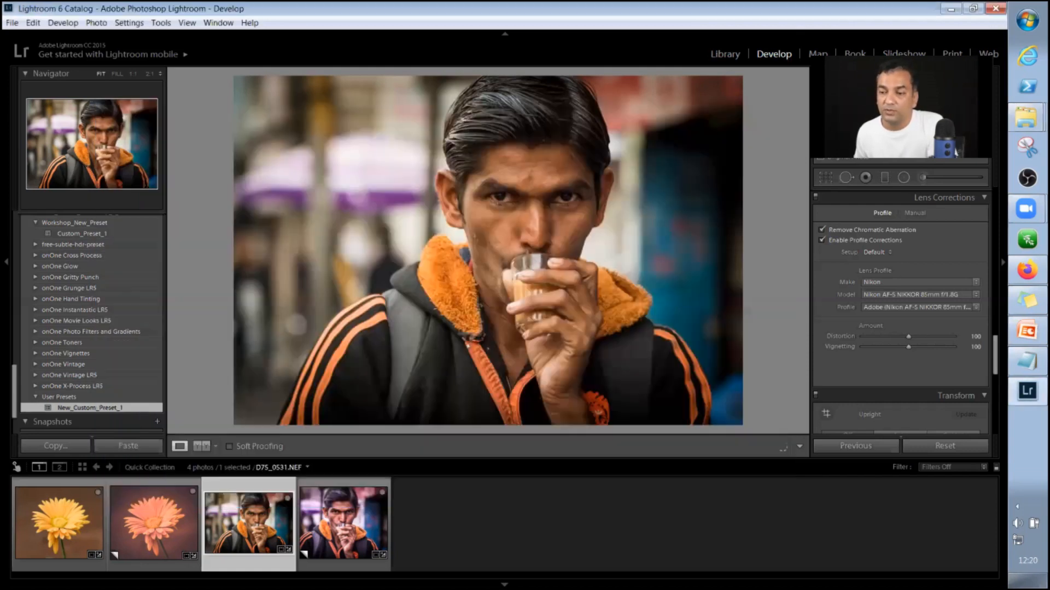